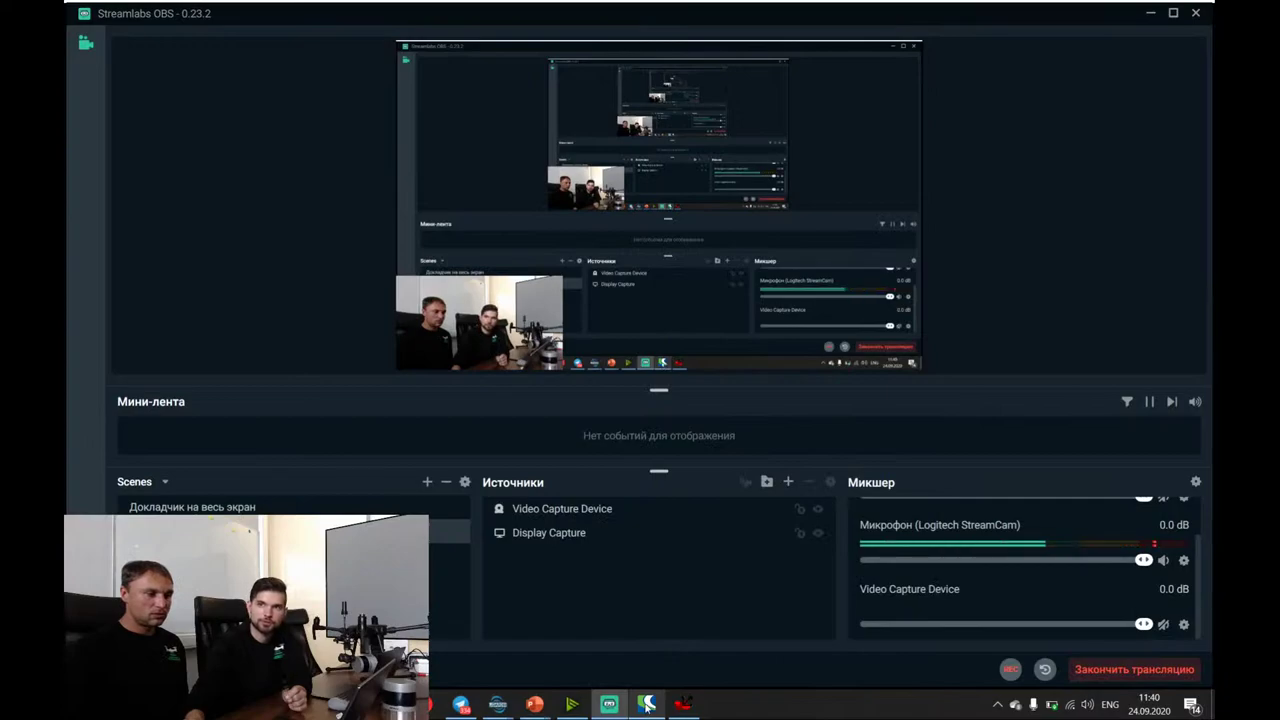
Check the camera settings in NVIDIA Broadcast, close its window and show the desktop.
click(572, 706)
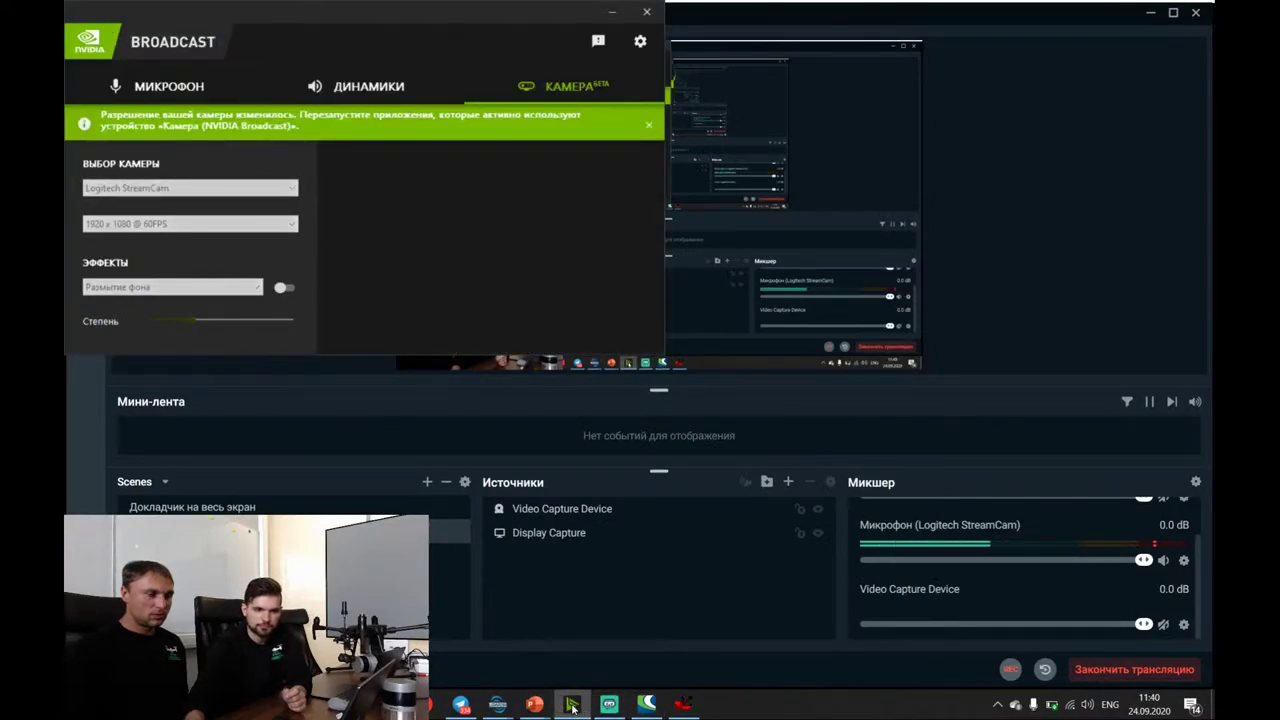
click(614, 11)
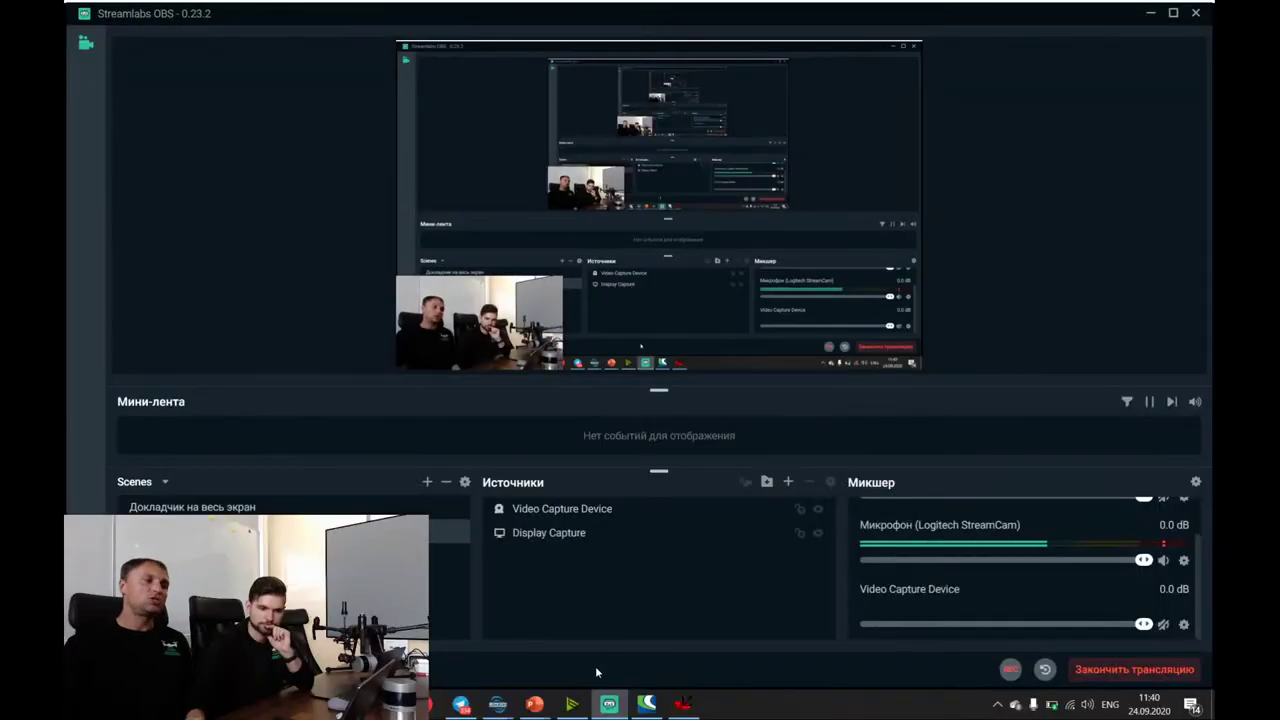
click(572, 704)
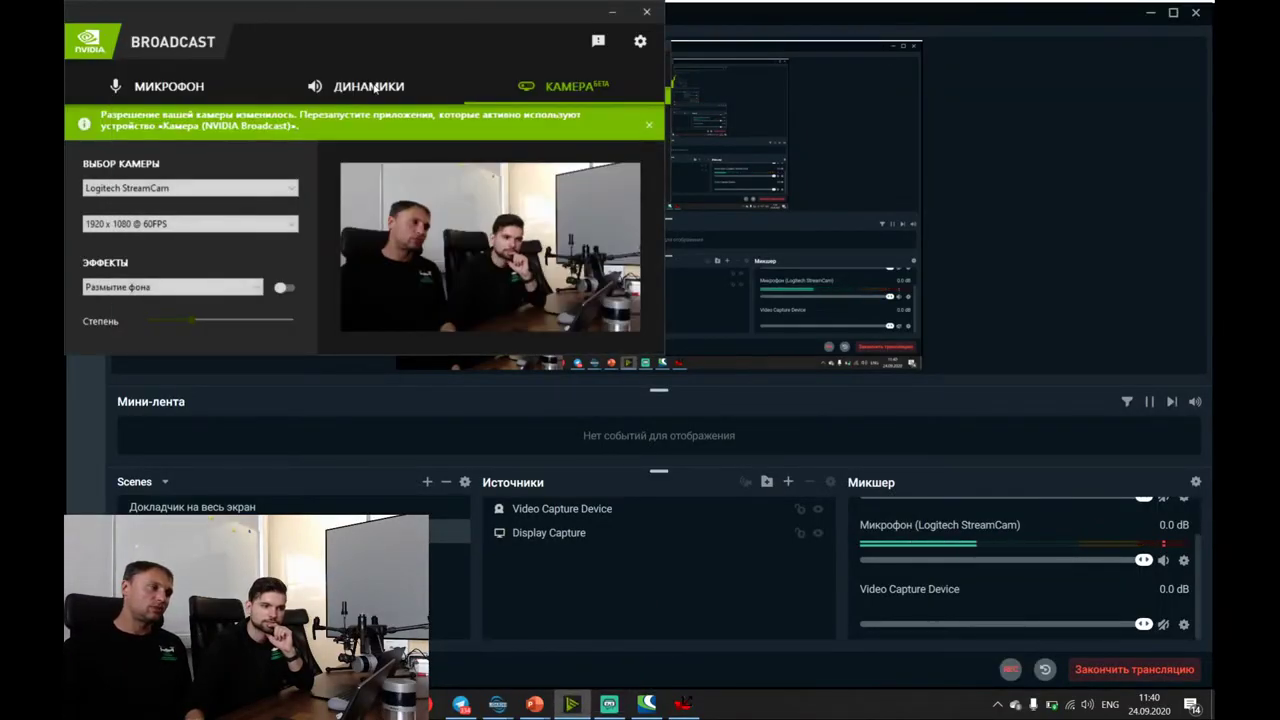
click(647, 12)
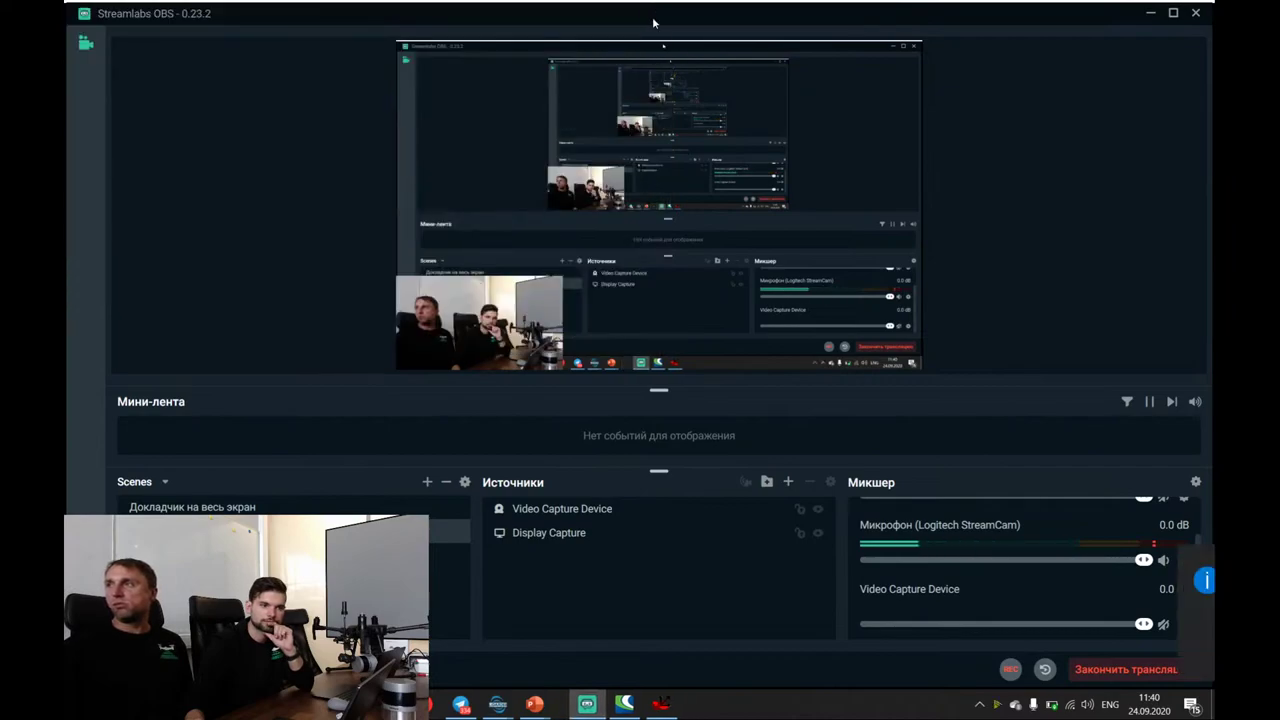
click(1213, 707)
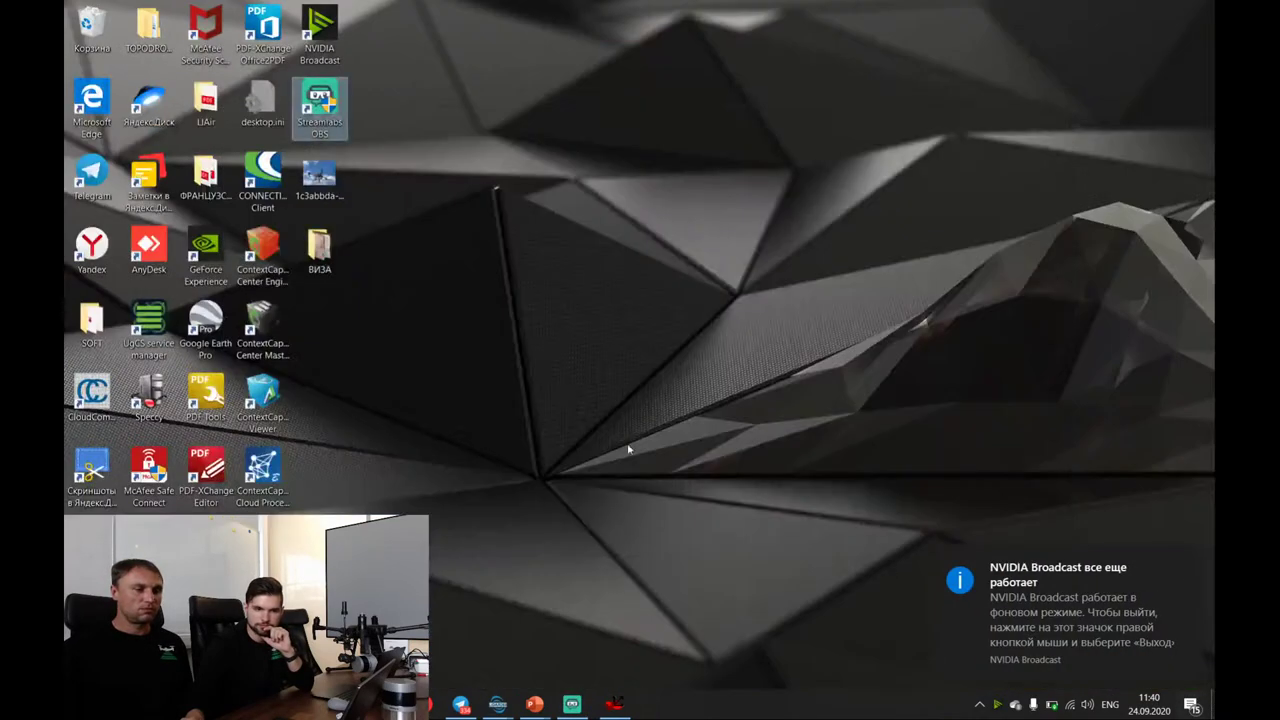
double_click(322, 35)
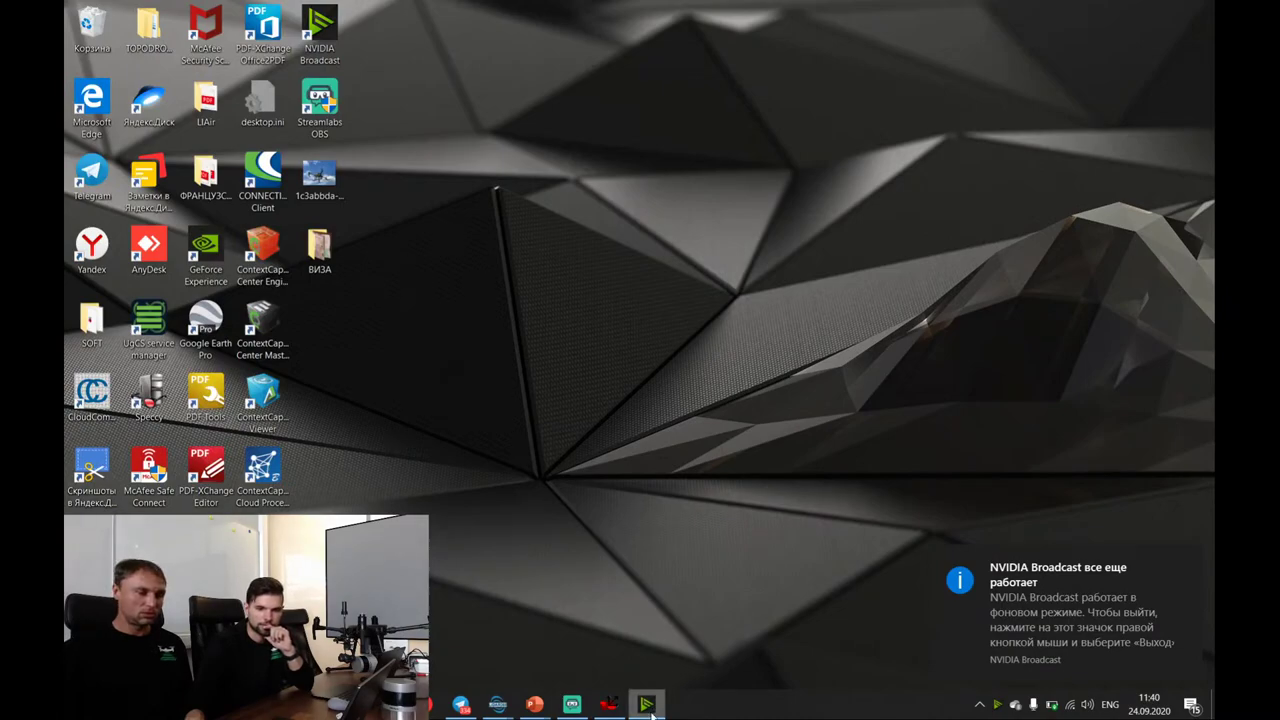
right_click(995, 706)
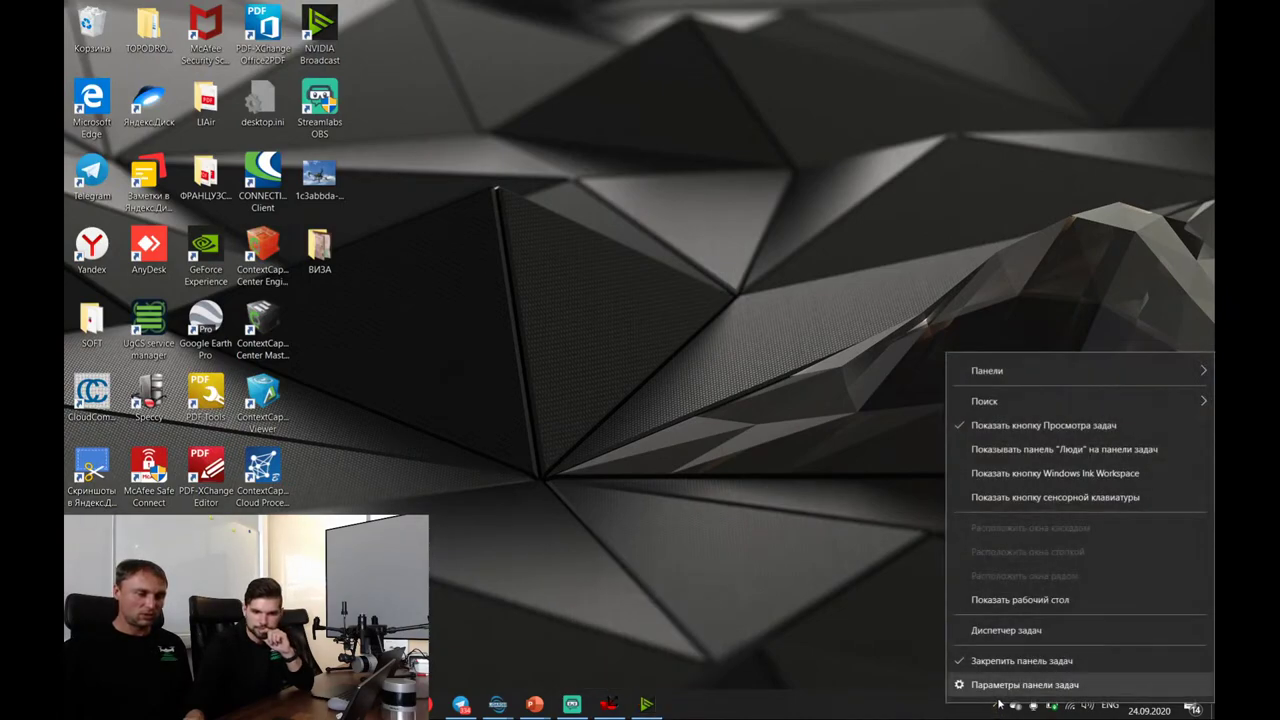
click(998, 705)
click(998, 705)
right_click(1013, 674)
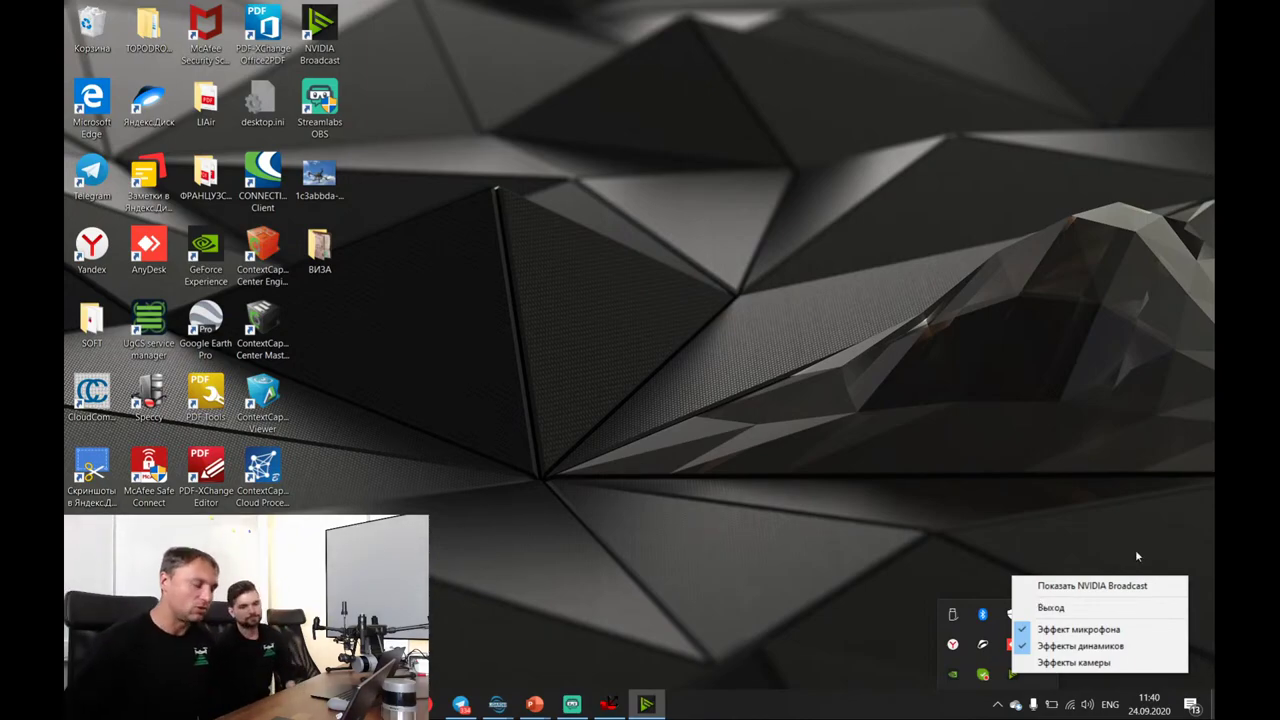
click(919, 435)
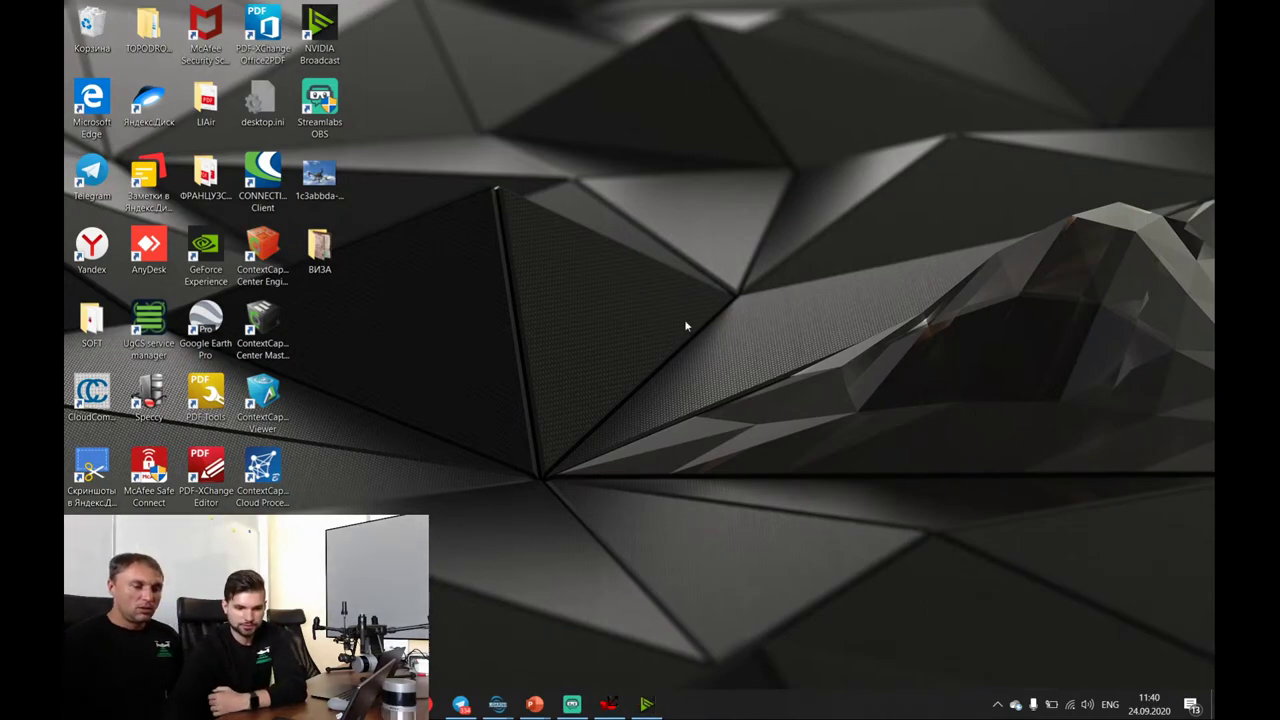
Launch NVIDIA Broadcast again and bring its window up from the background process to view the camera preview.
double_click(320, 22)
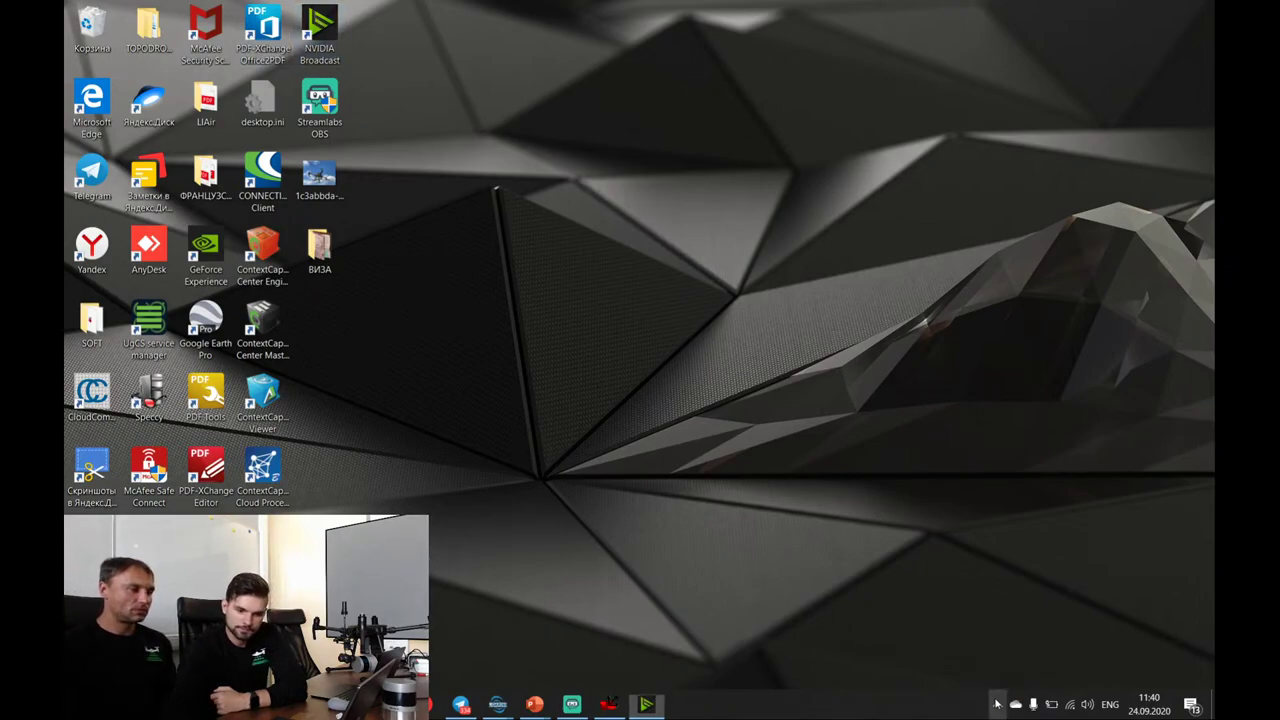
click(997, 704)
right_click(1013, 676)
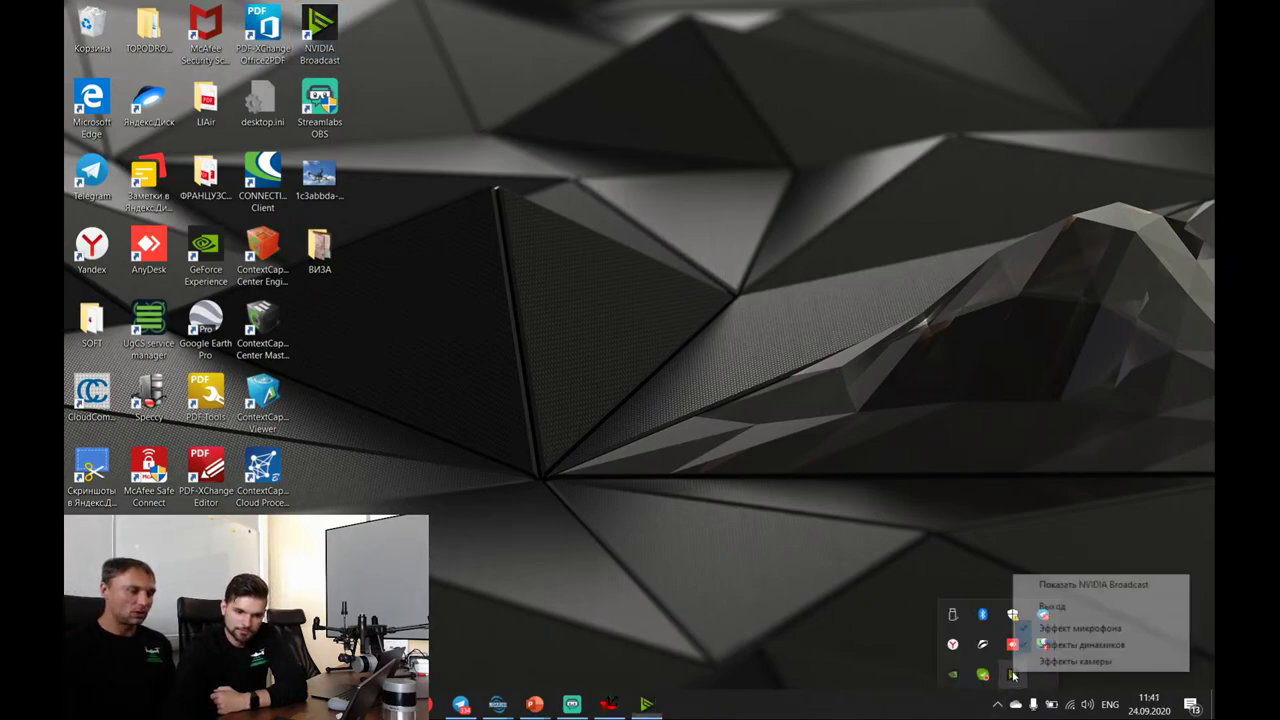
click(1040, 585)
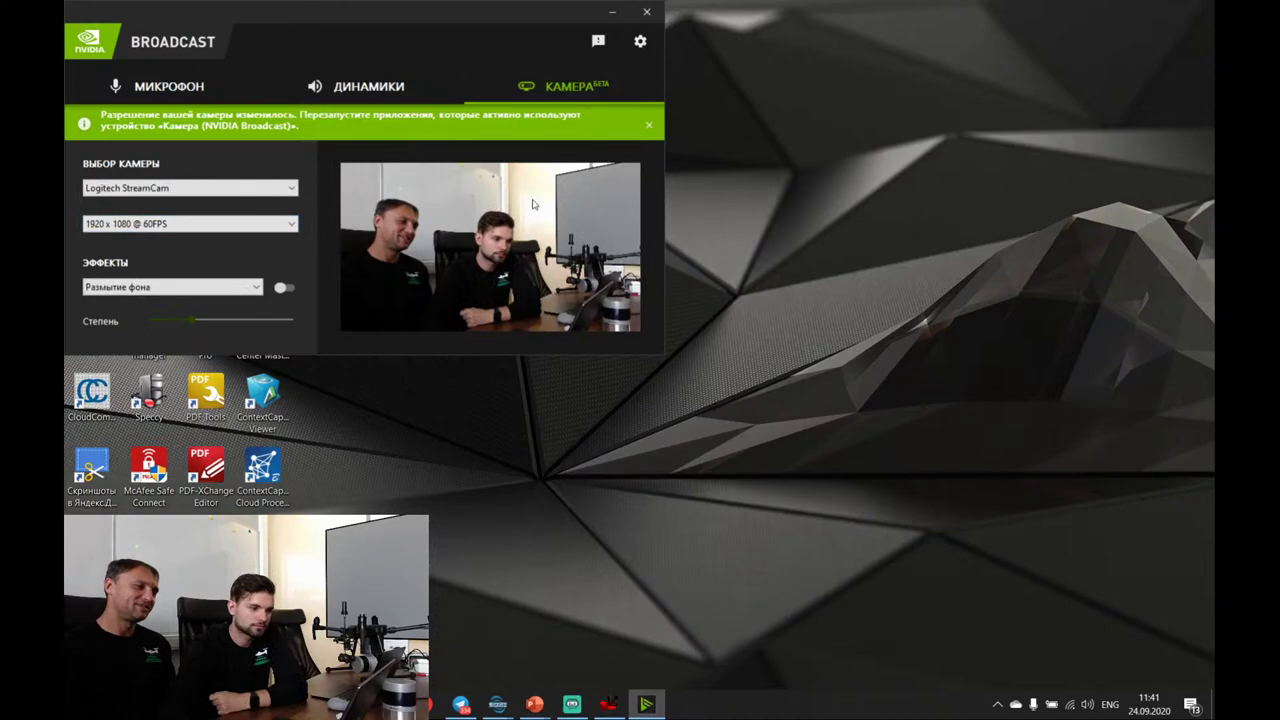
Close the NVIDIA Broadcast window and exit its background process completely.
click(646, 12)
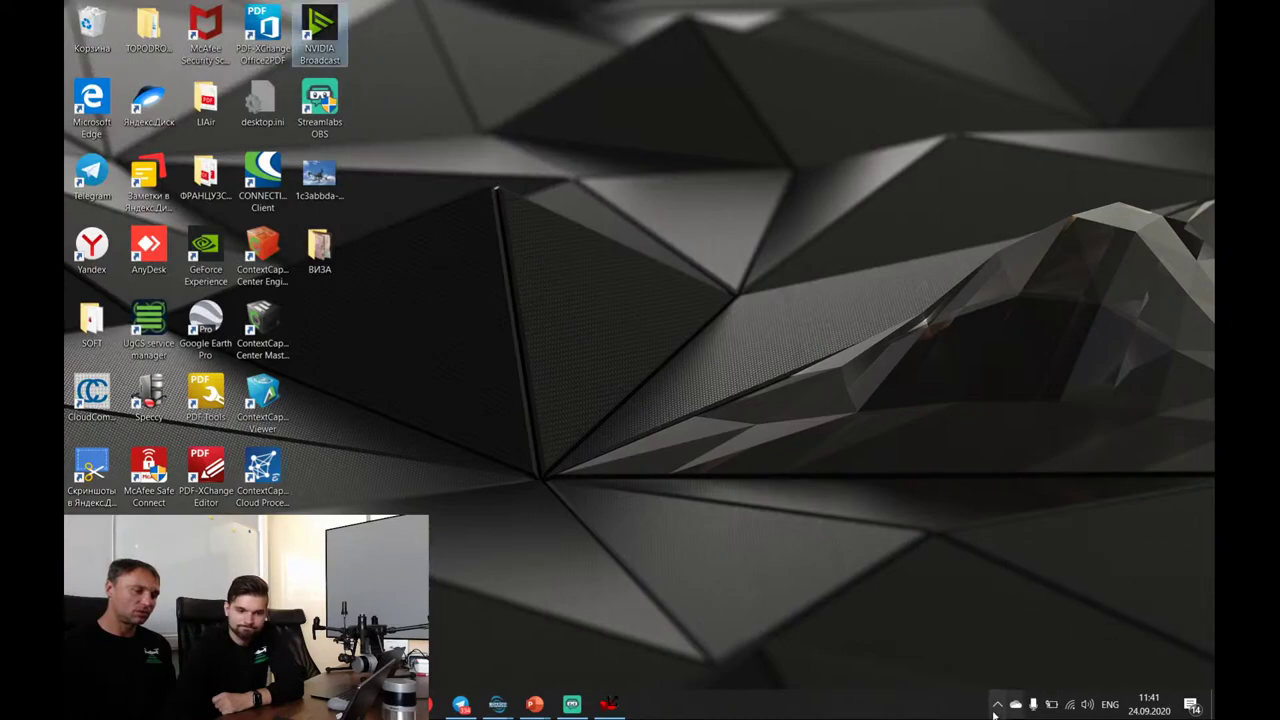
click(997, 704)
right_click(1016, 677)
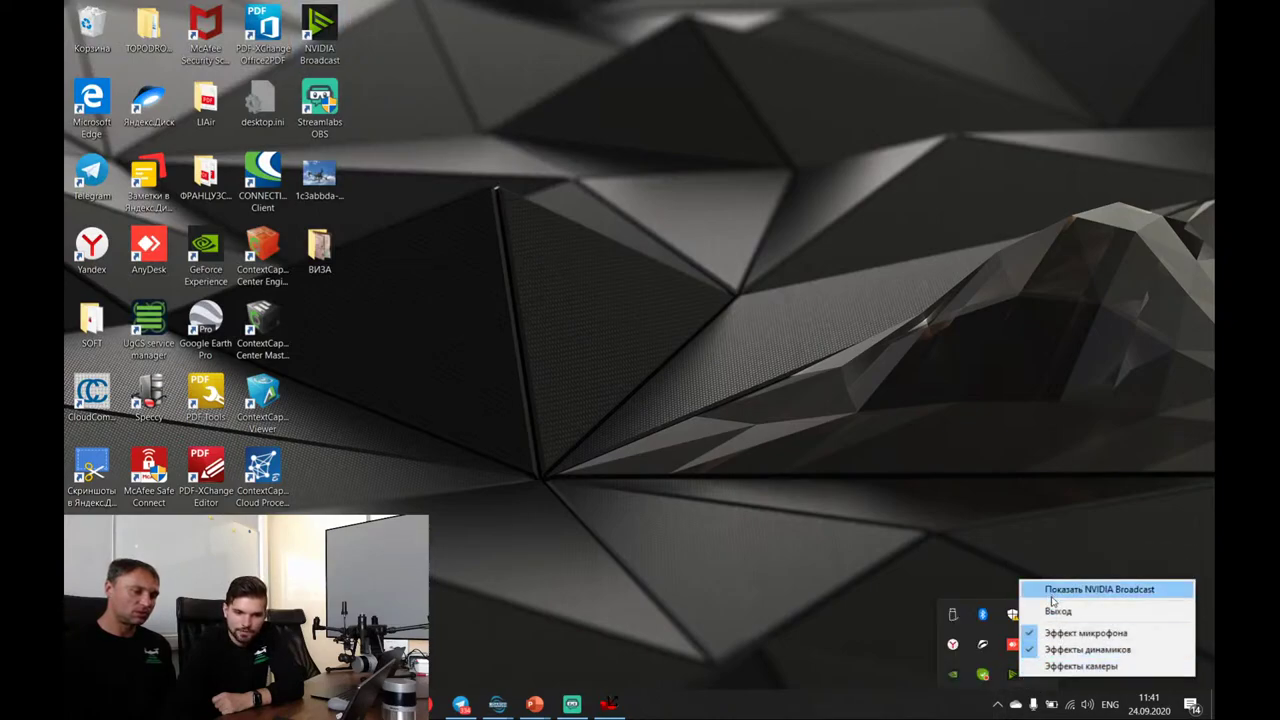
click(1055, 612)
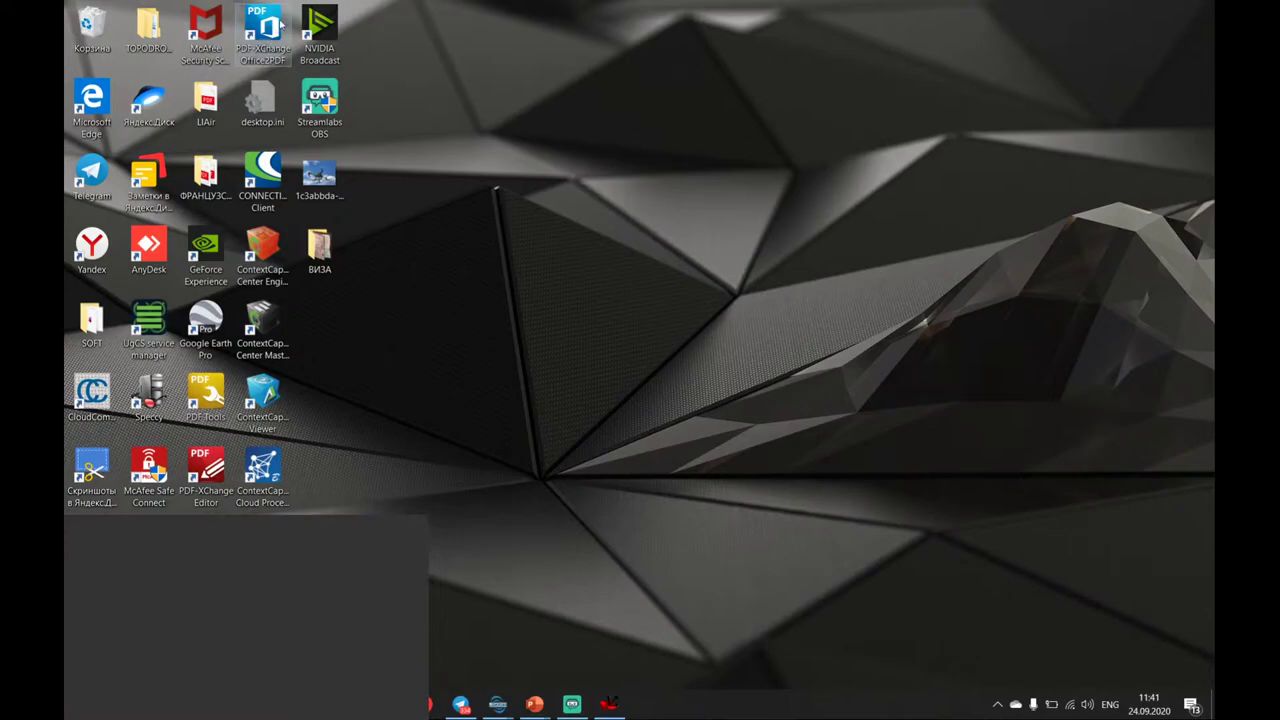
Restart NVIDIA Broadcast, show its camera settings and move the window to the middle of the desktop.
double_click(318, 28)
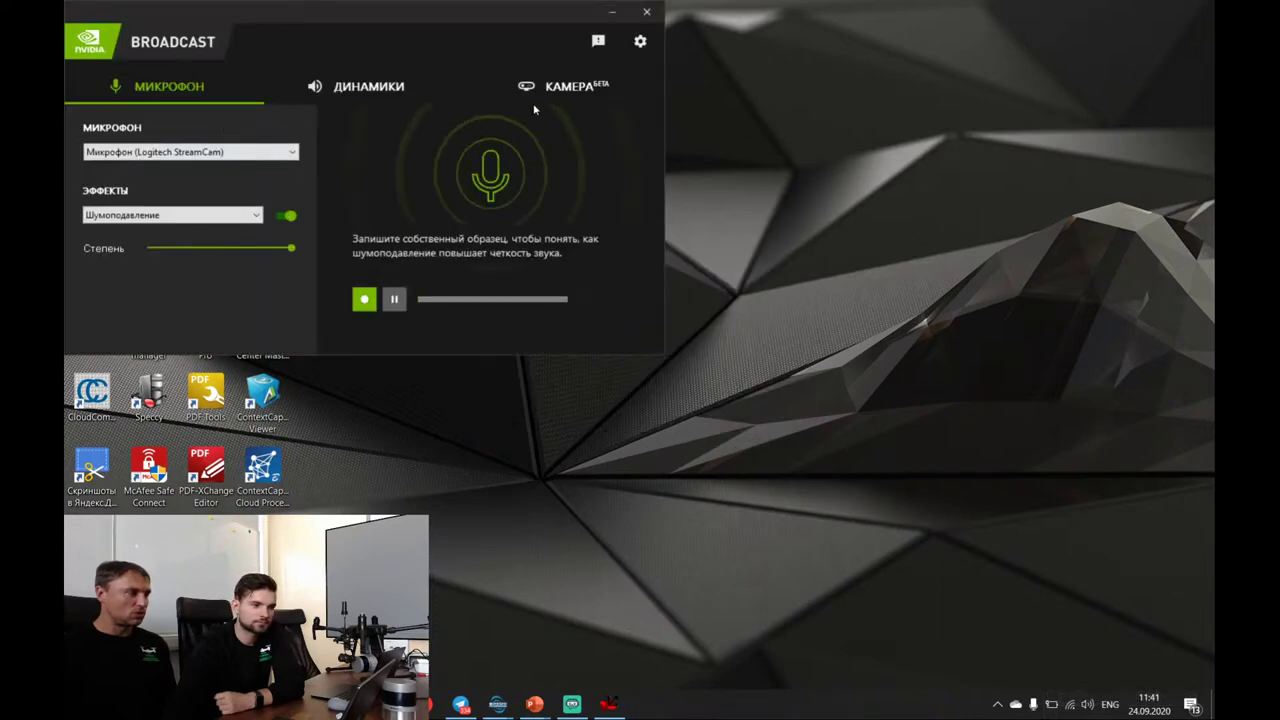
click(545, 90)
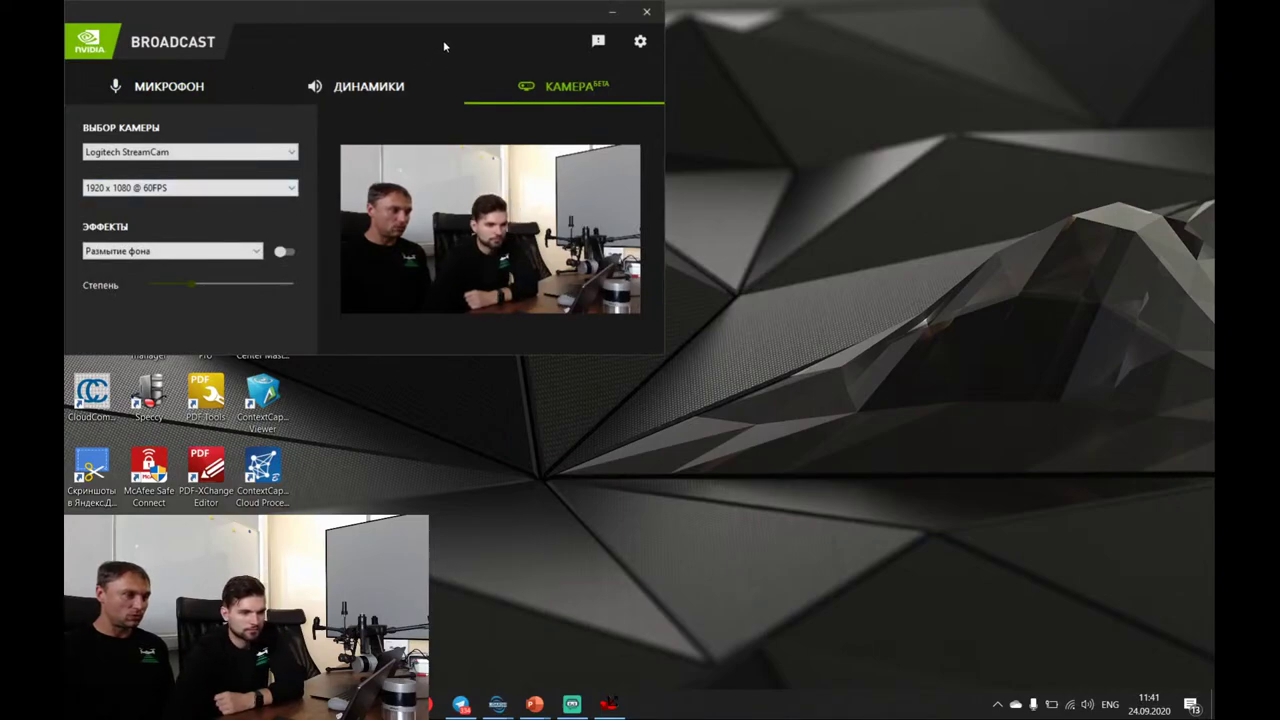
drag(445, 20, 709, 187)
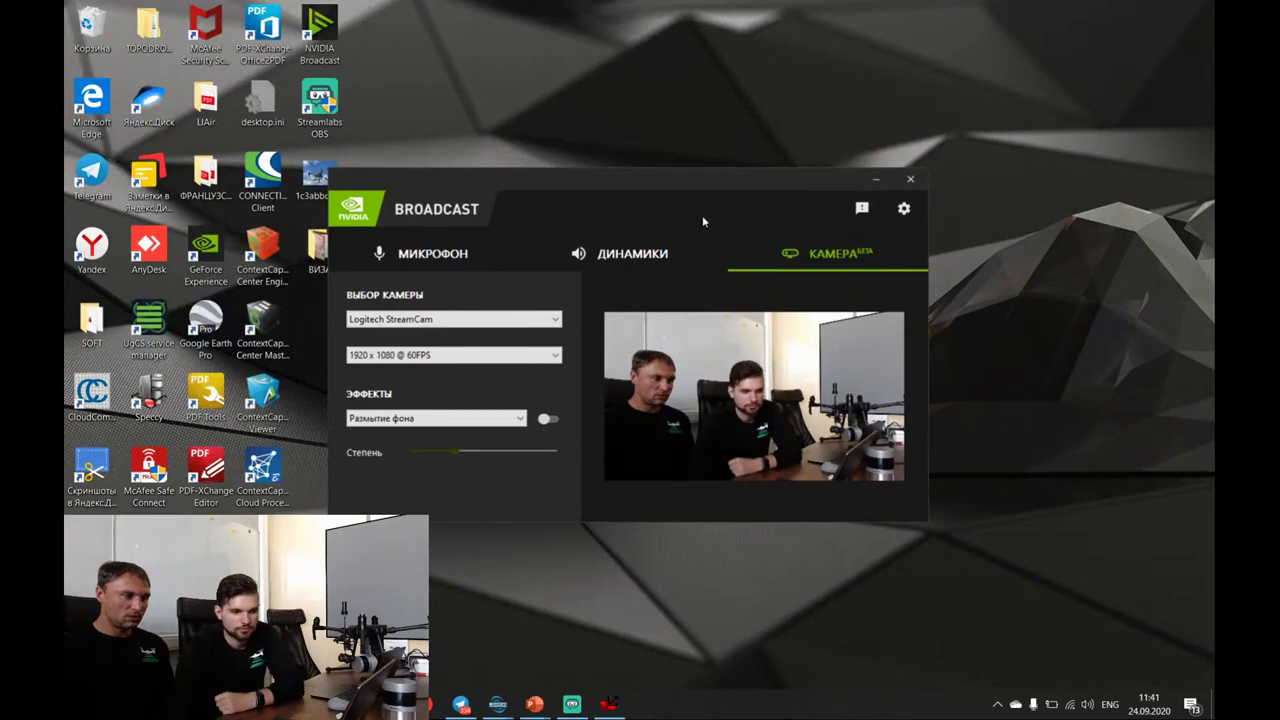
Switch to Streamlabs OBS and check the audio mixer sources, glancing briefly at the Inertial Explorer map.
click(571, 704)
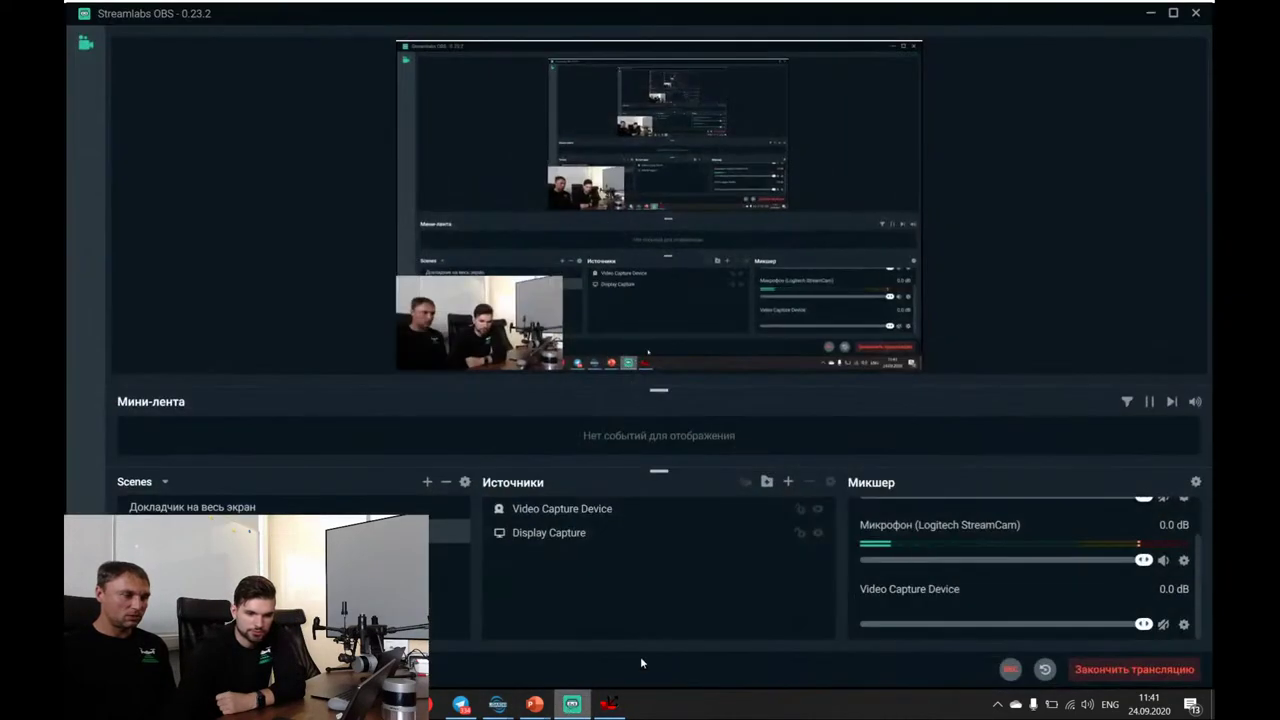
scroll(1048, 596, up, 2)
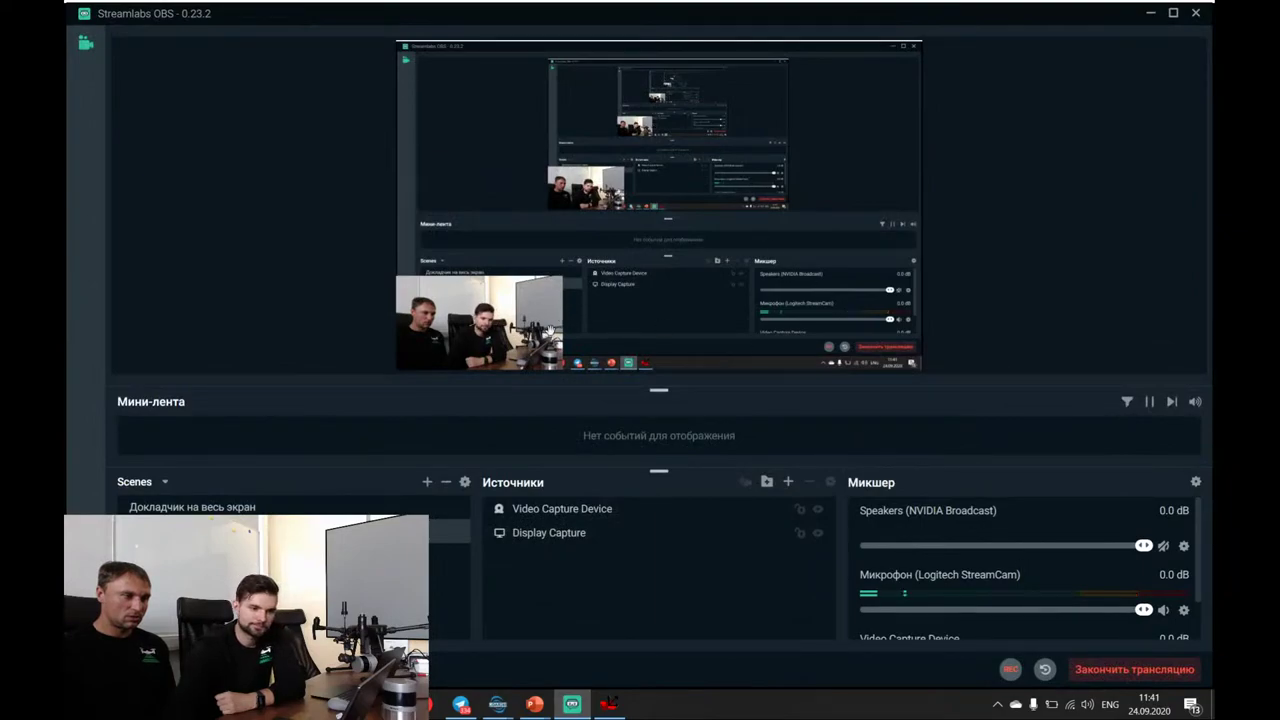
click(608, 704)
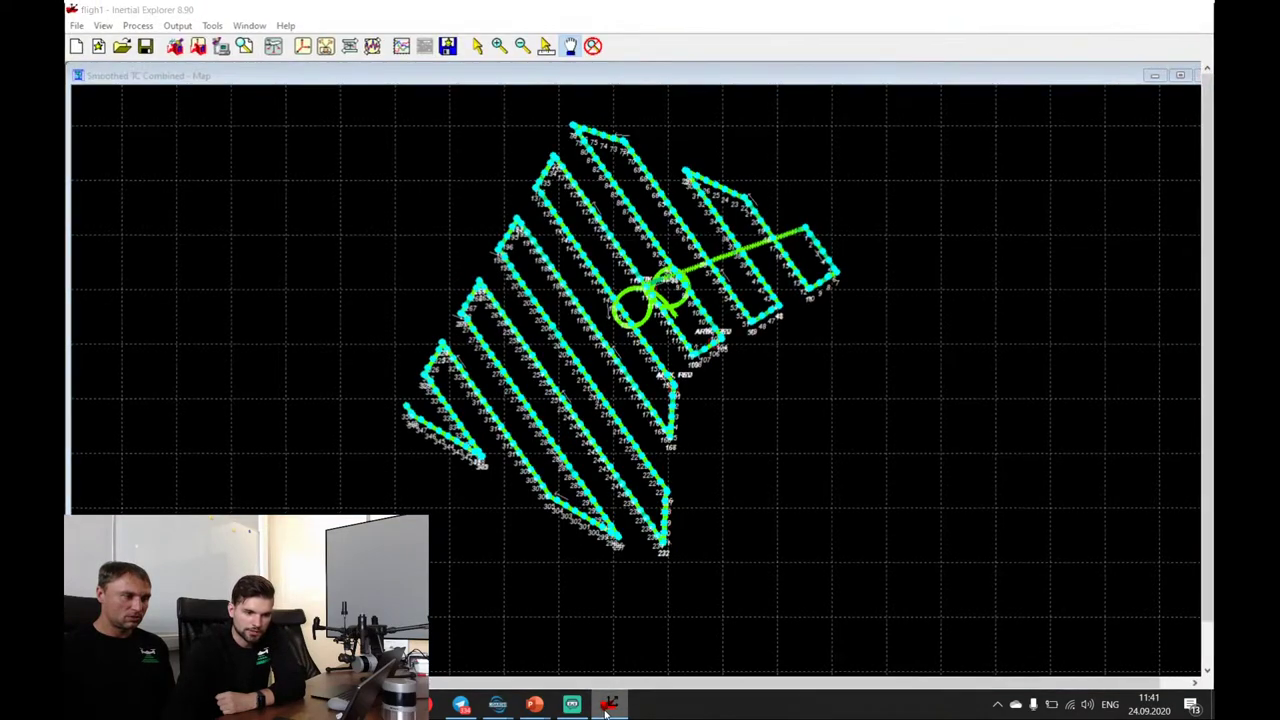
click(562, 706)
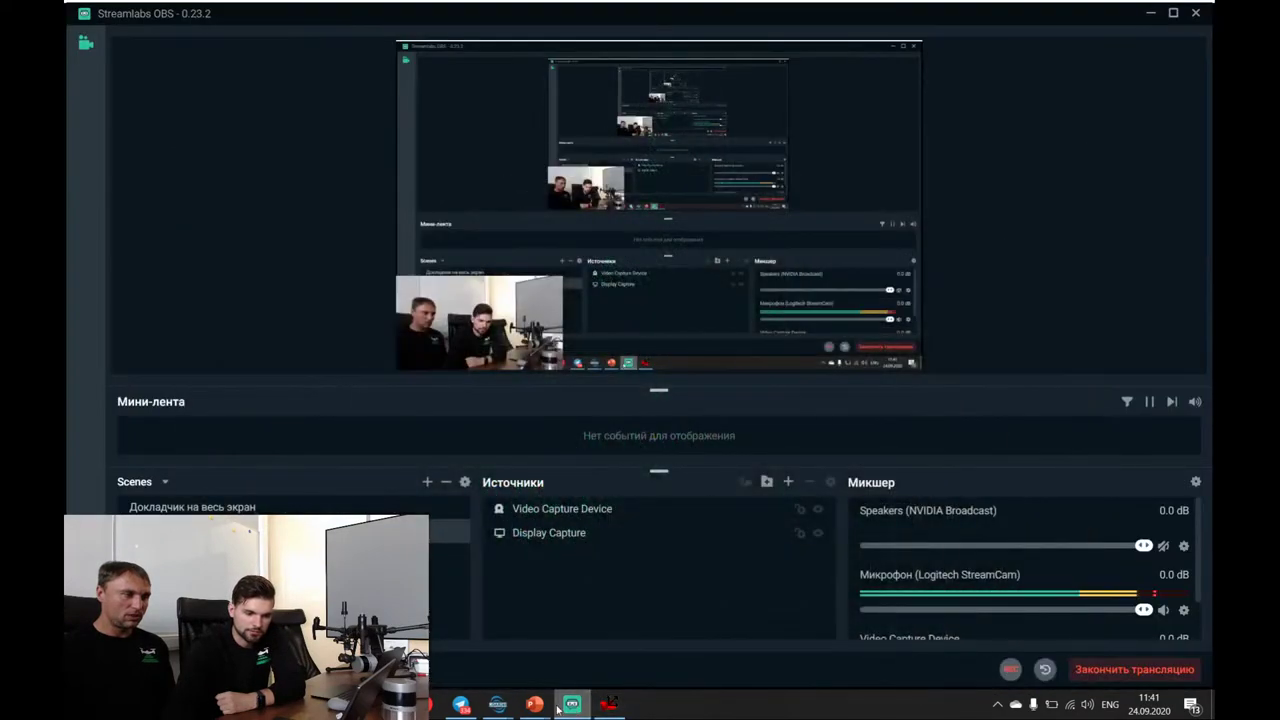
Bring NVIDIA Broadcast back up and set the Logitech StreamCam resolution to 1280 x 720 @ 60FPS.
click(997, 704)
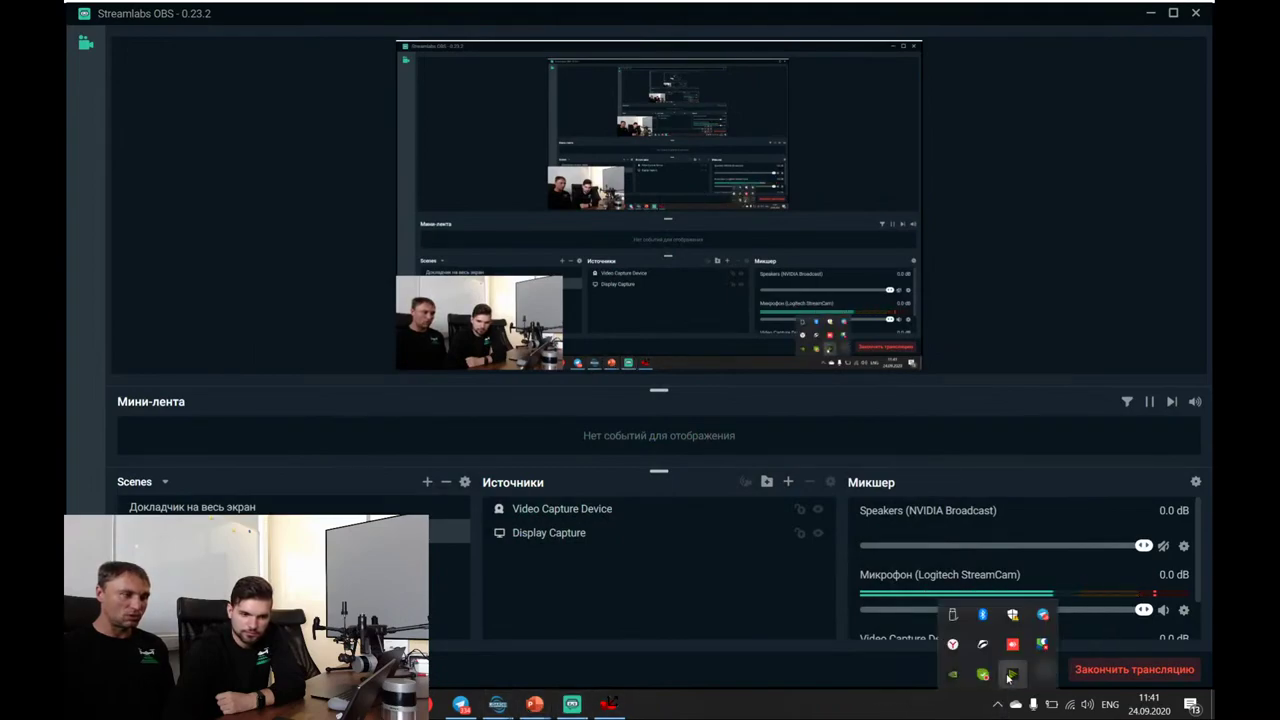
click(1010, 677)
right_click(1010, 677)
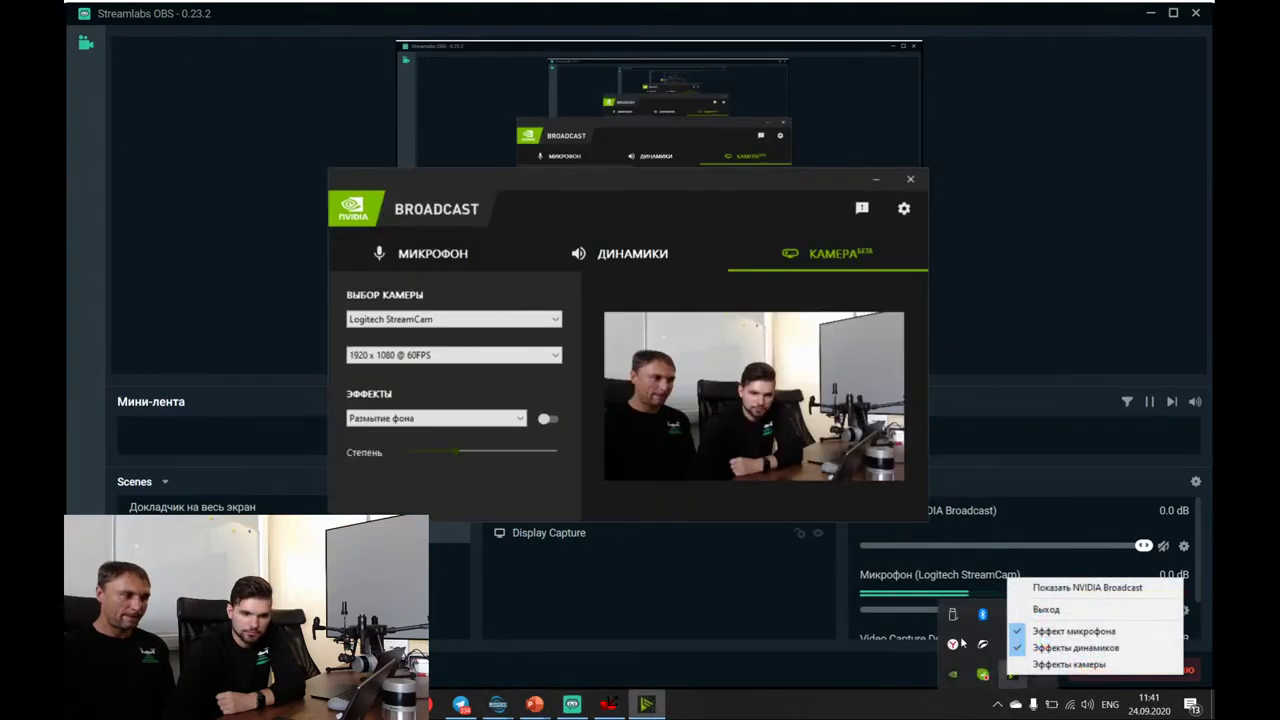
click(460, 355)
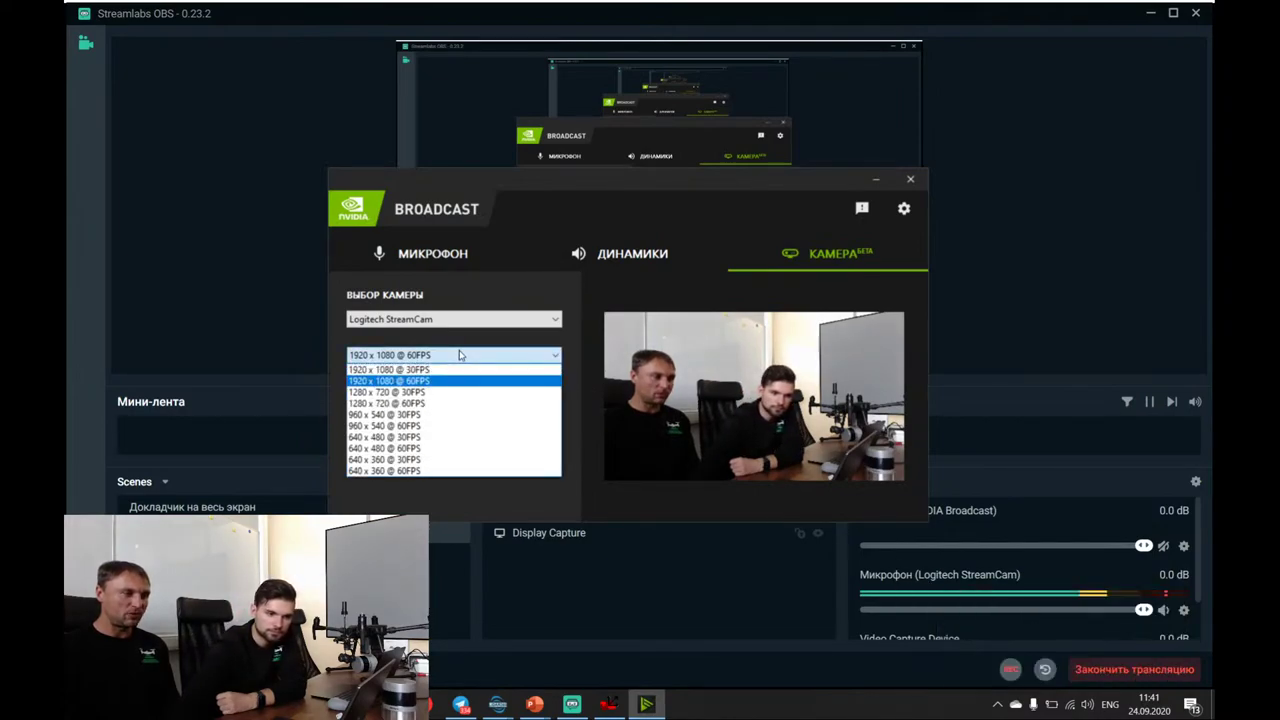
click(440, 403)
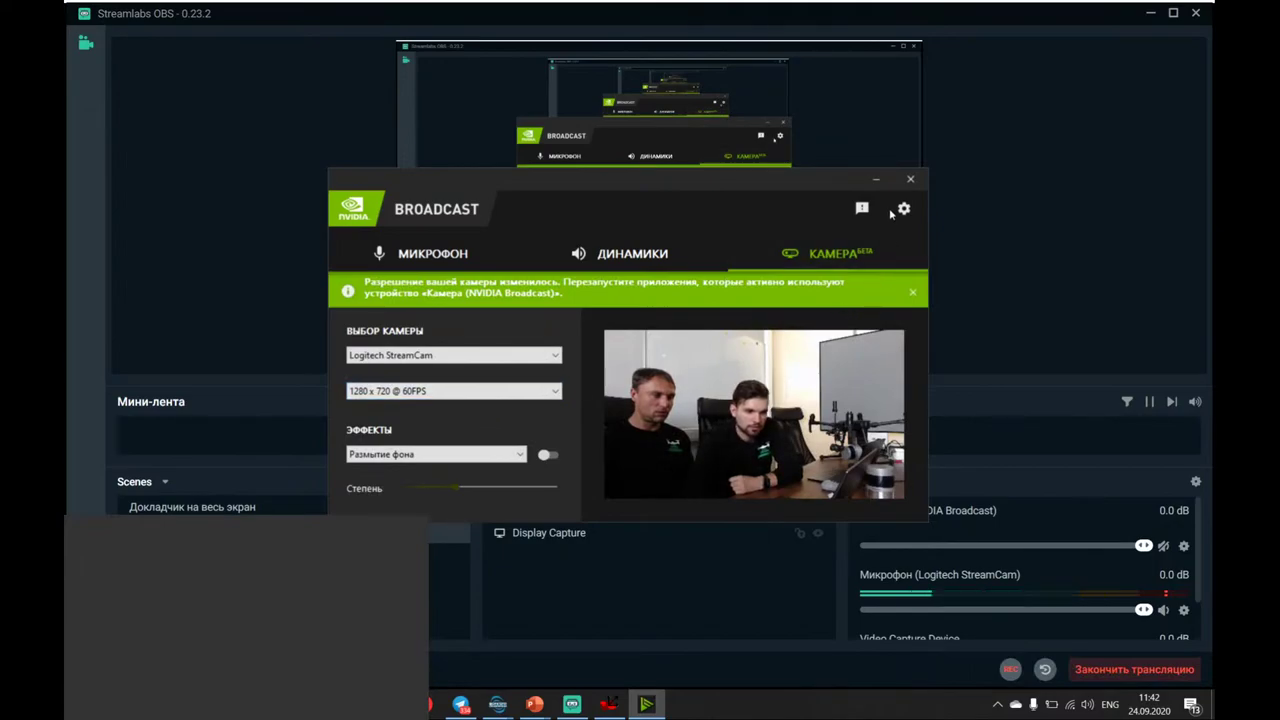
Reselect Camera (NVIDIA Broadcast) as the Video Capture Device source in Streamlabs OBS and check the preview in NVIDIA Broadcast.
click(479, 443)
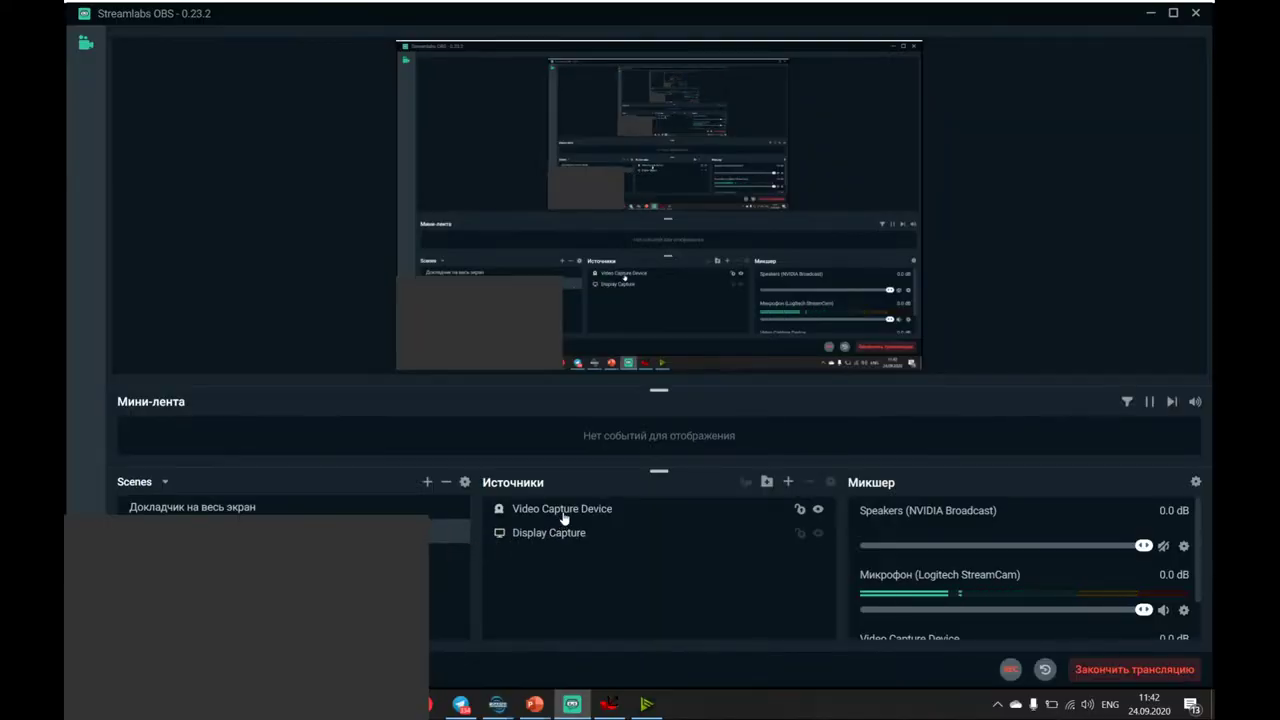
double_click(563, 512)
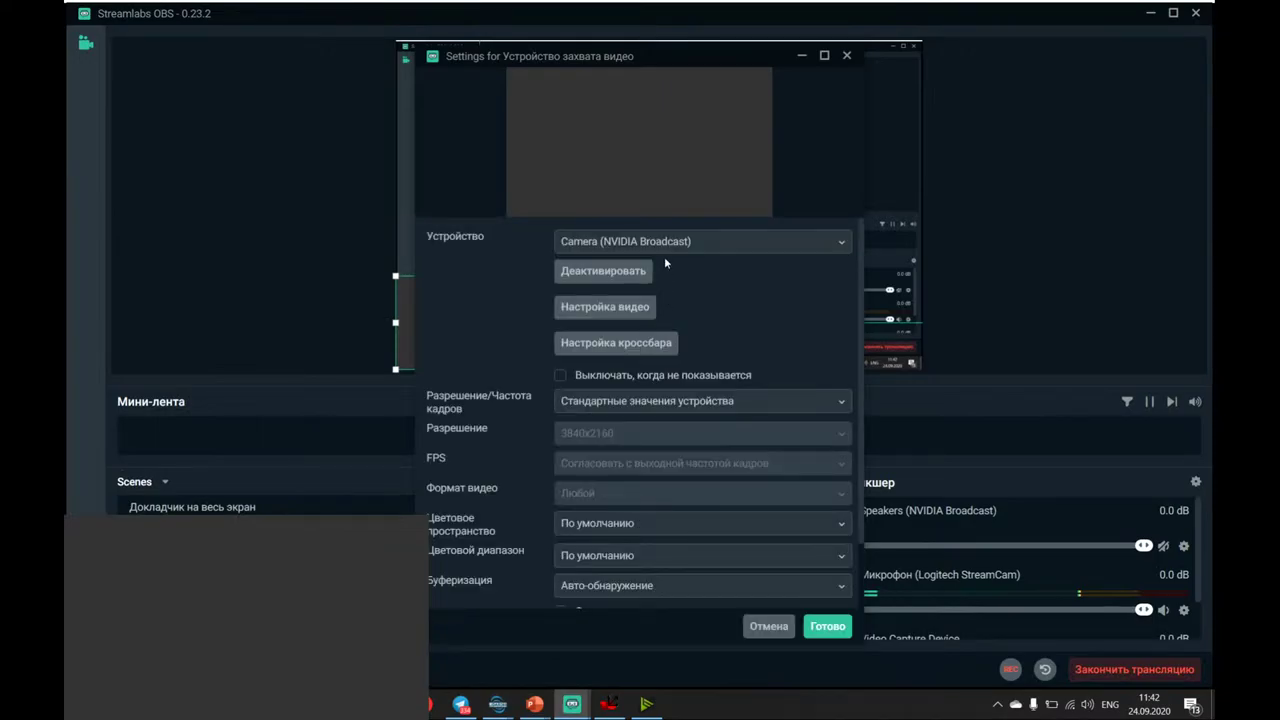
click(672, 247)
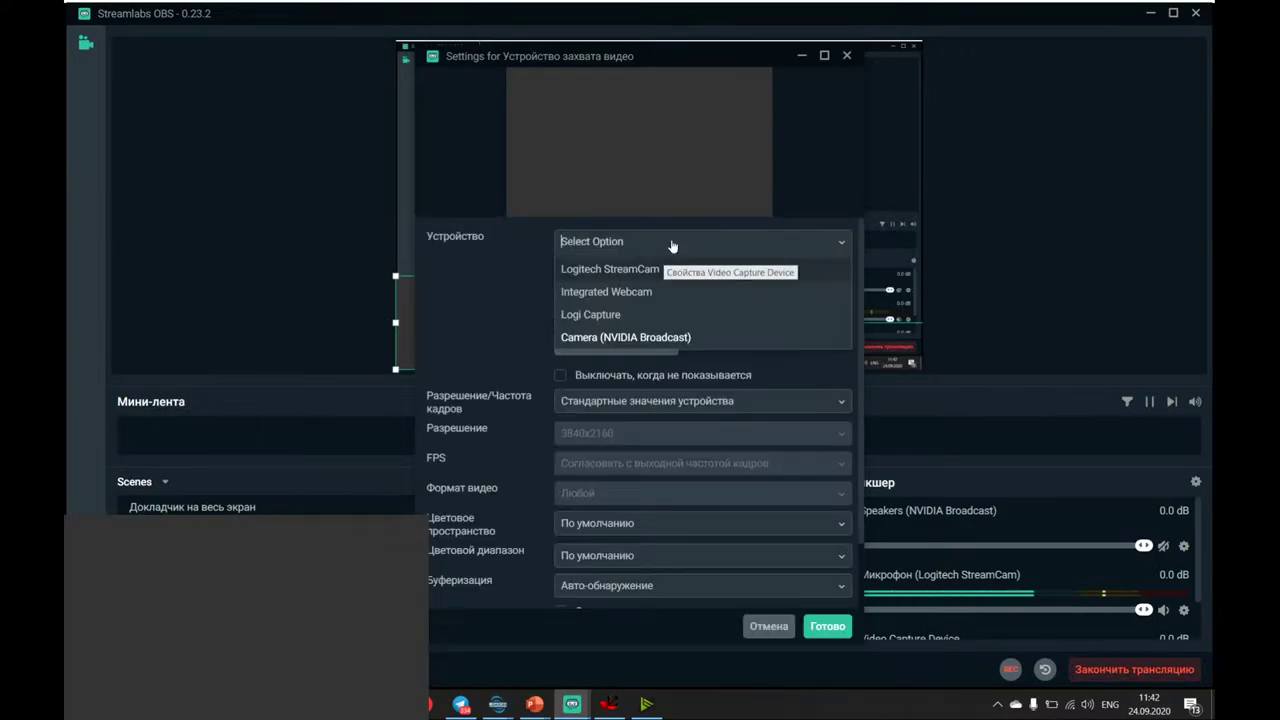
click(624, 338)
click(832, 632)
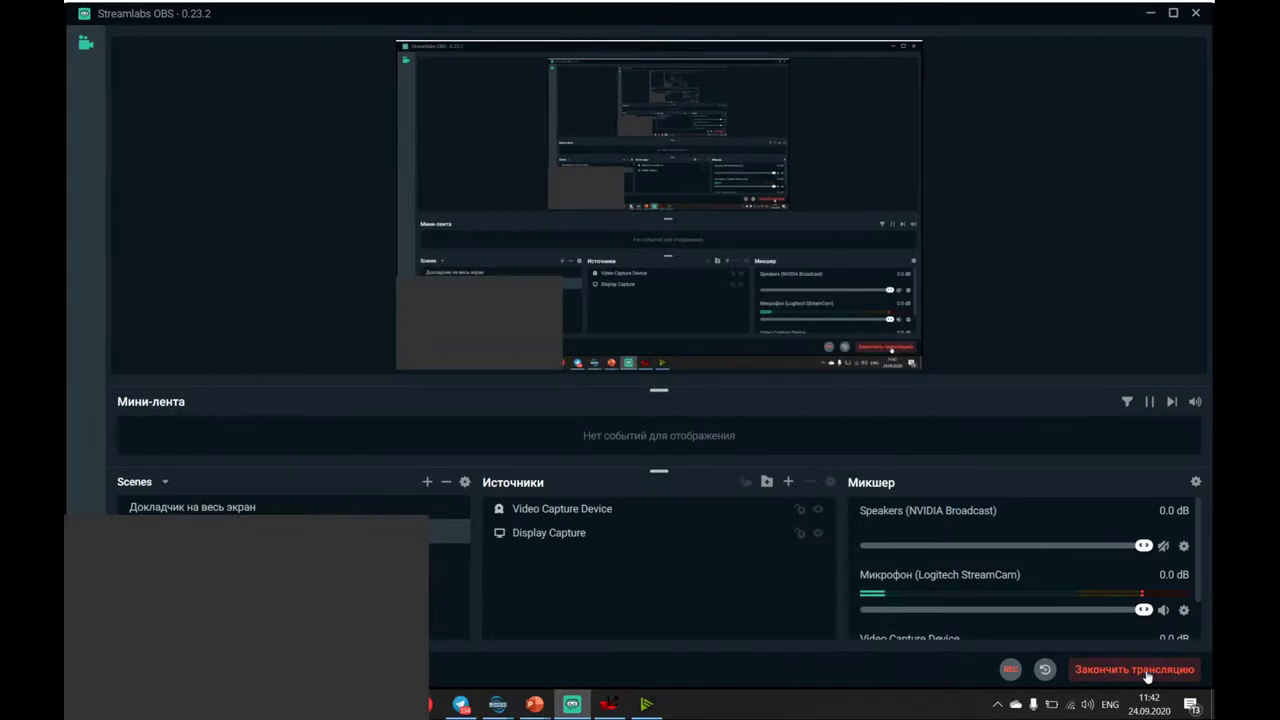
click(646, 704)
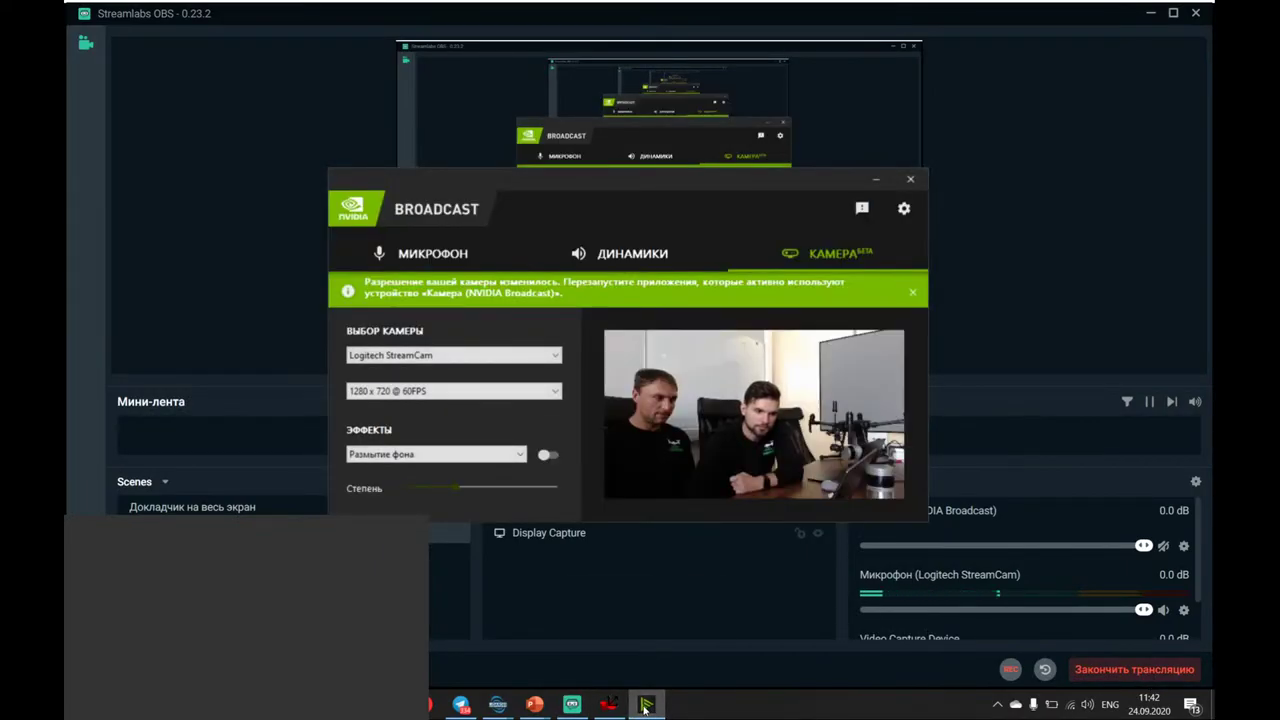
click(646, 704)
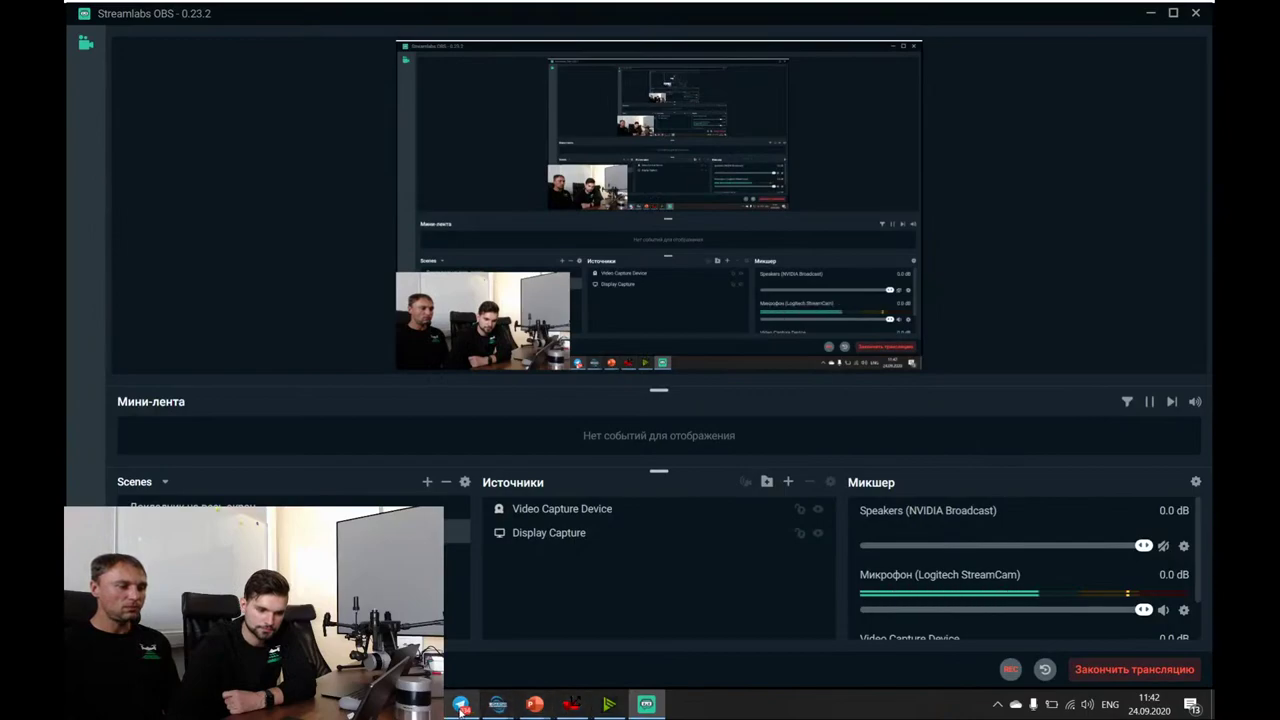
Switch from Streamlabs OBS to Inertial Explorer and launch TopoLidar from the TopoLidar_16.09.2020_full folder on drive C:.
click(571, 704)
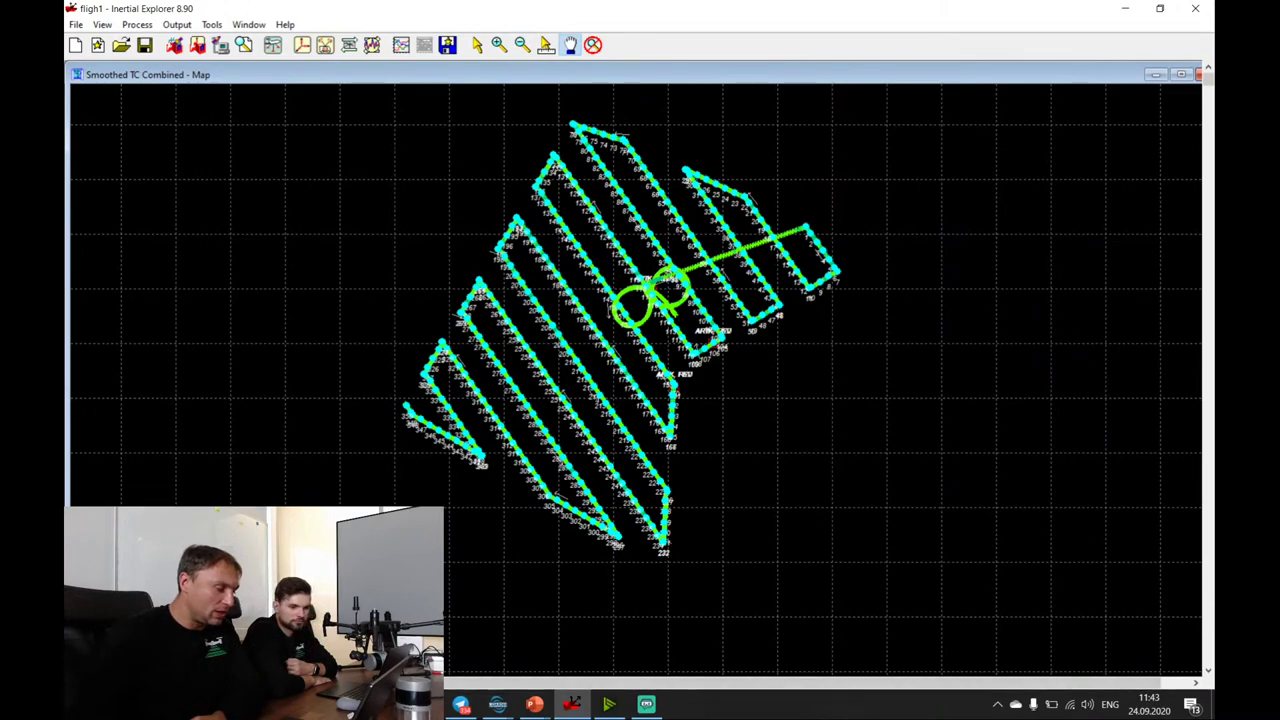
scroll(670, 297, down, 2)
click(497, 704)
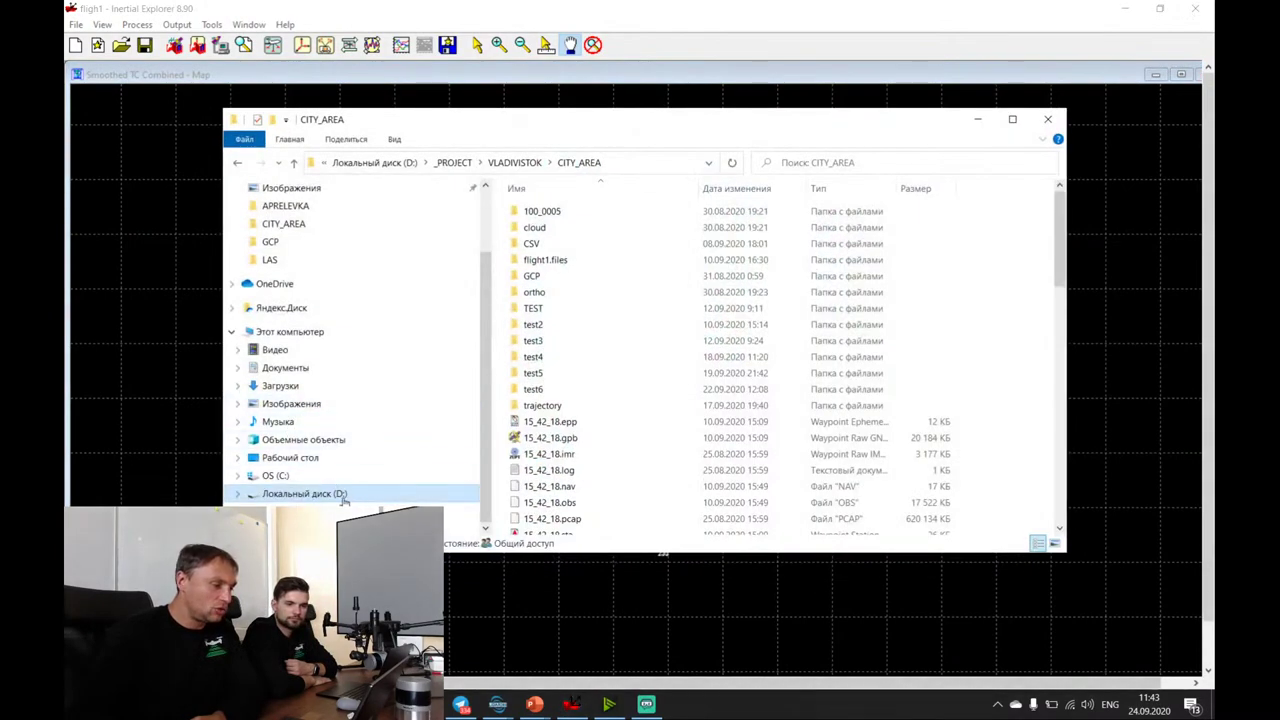
click(275, 475)
scroll(583, 390, down, 5)
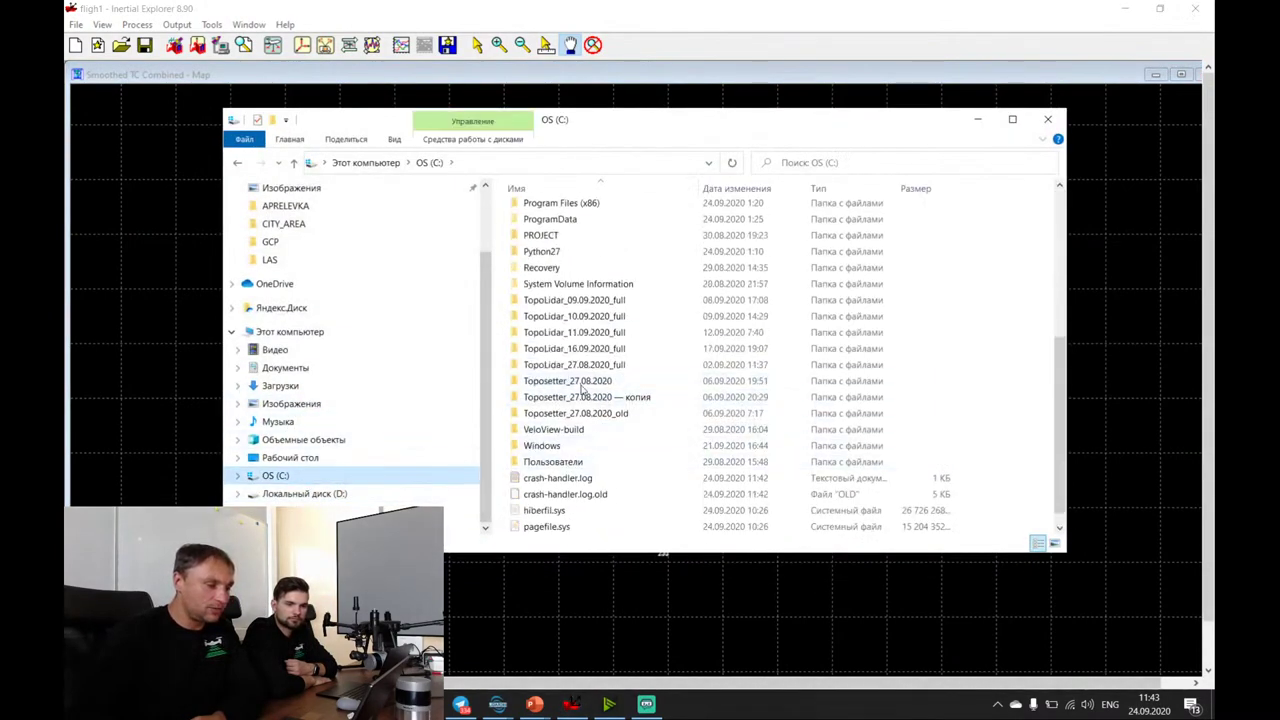
double_click(578, 349)
scroll(593, 421, down, 4)
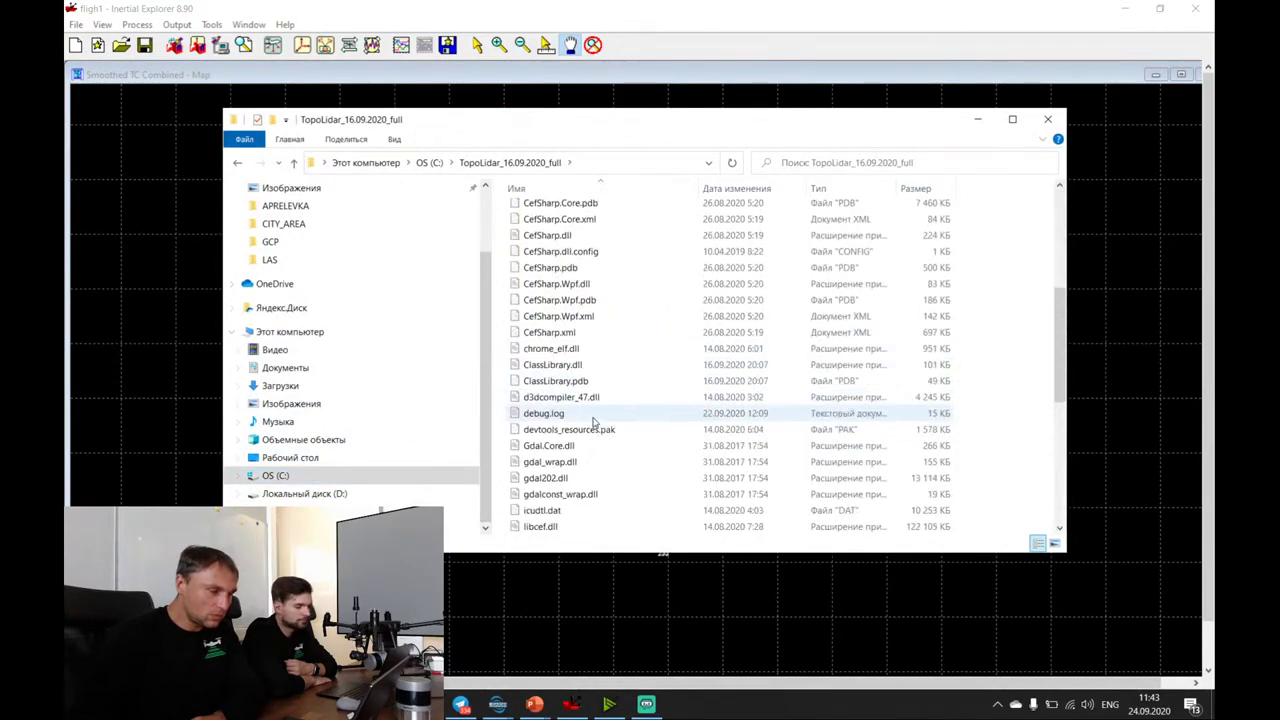
scroll(593, 421, down, 7)
double_click(545, 267)
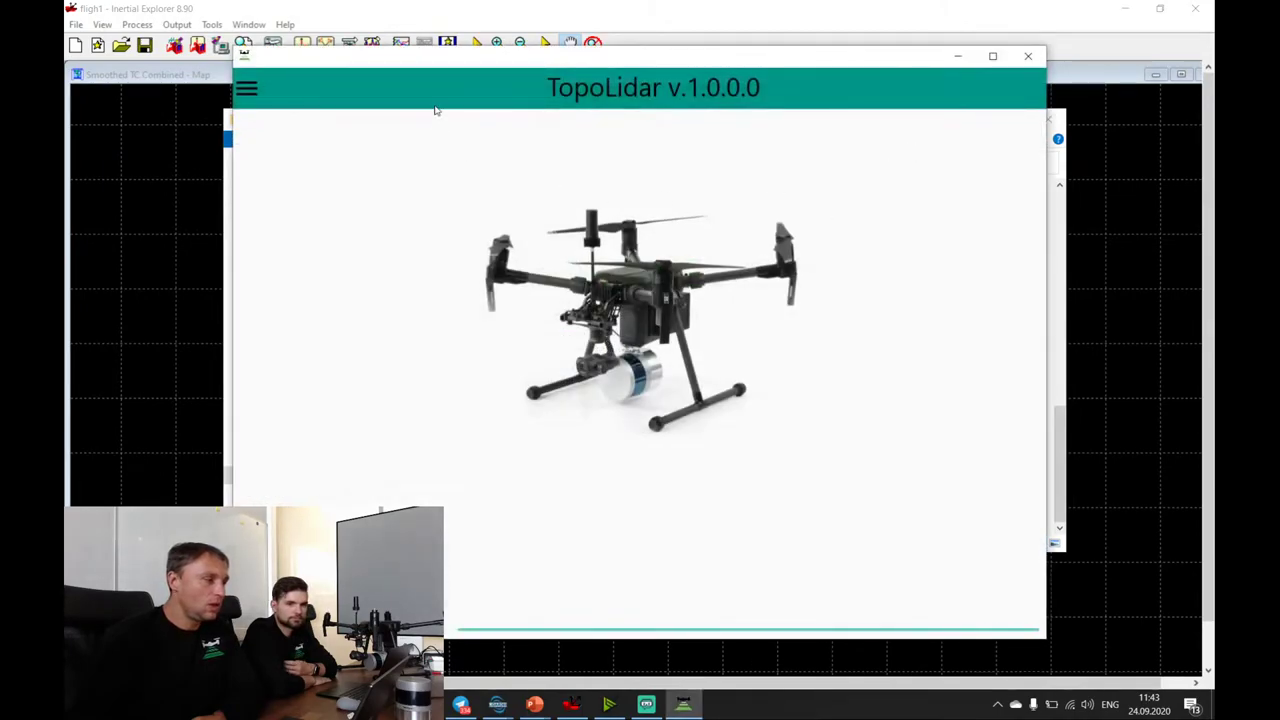
Open LAZ generation and load 15_42_18.pcap from D:\_PROJECT\VLADIVISTOK\CITY_AREA as the lidar file.
click(246, 90)
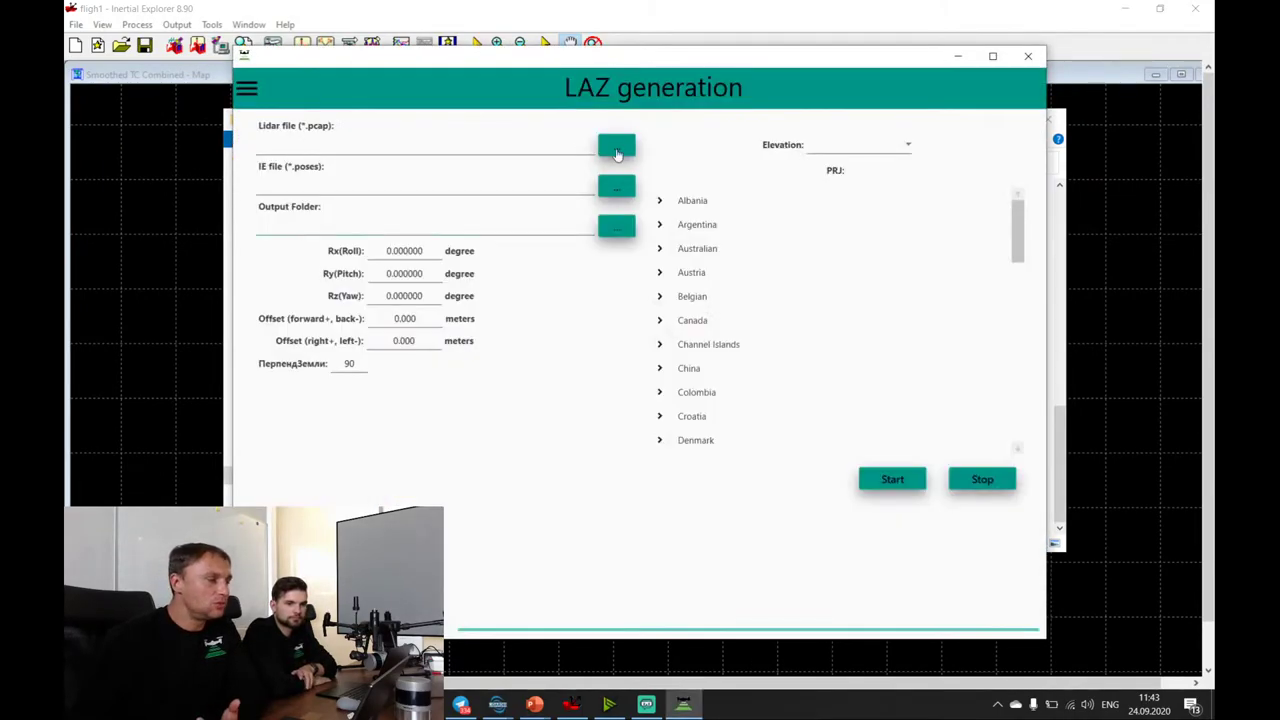
click(617, 148)
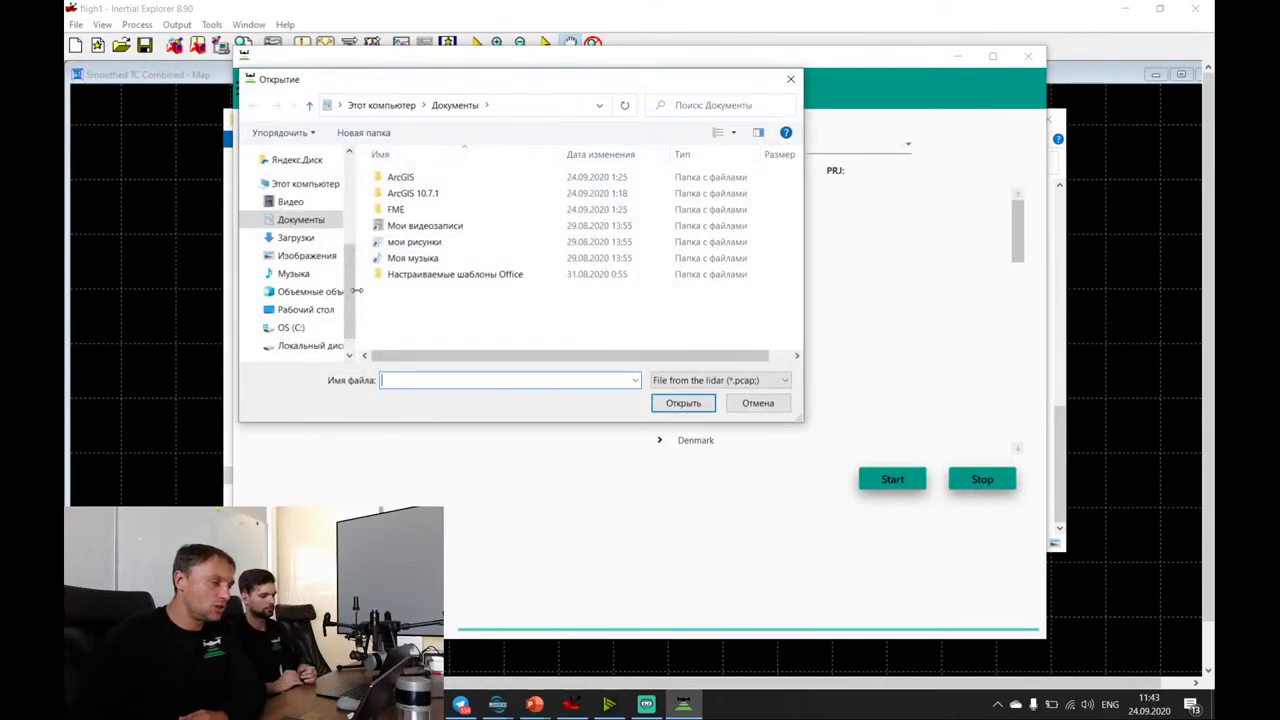
click(308, 345)
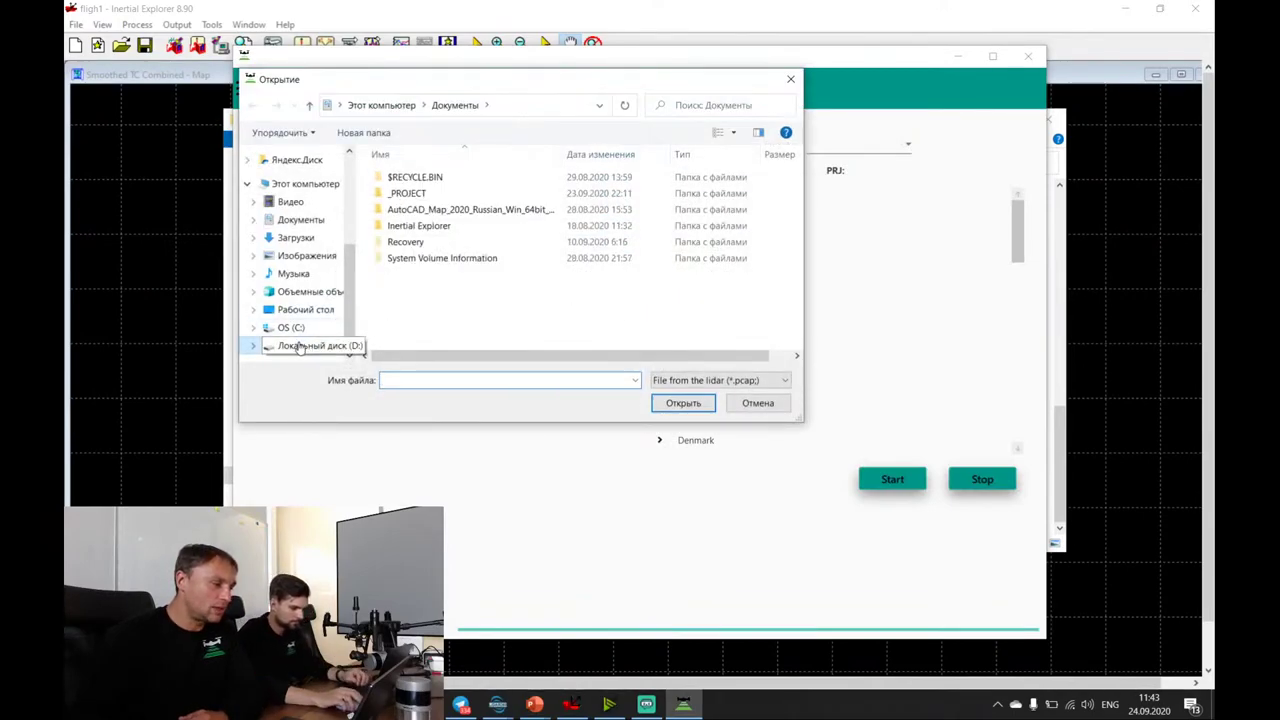
double_click(400, 193)
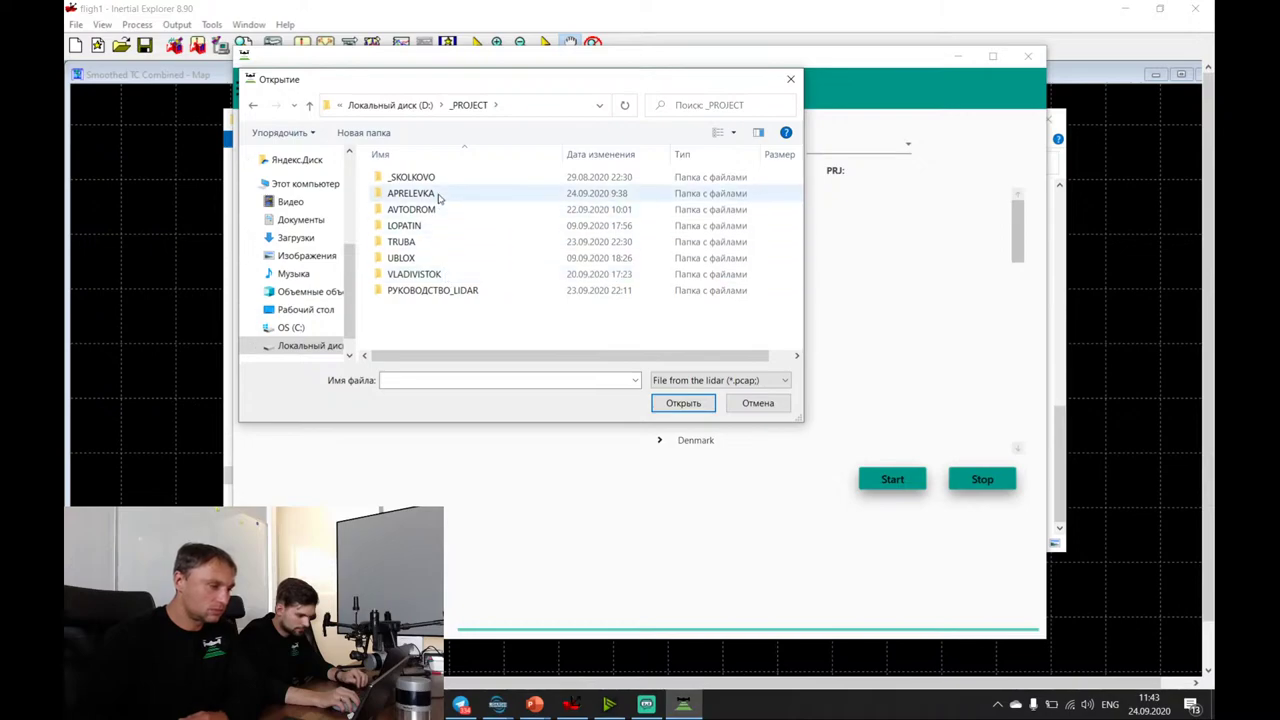
double_click(418, 274)
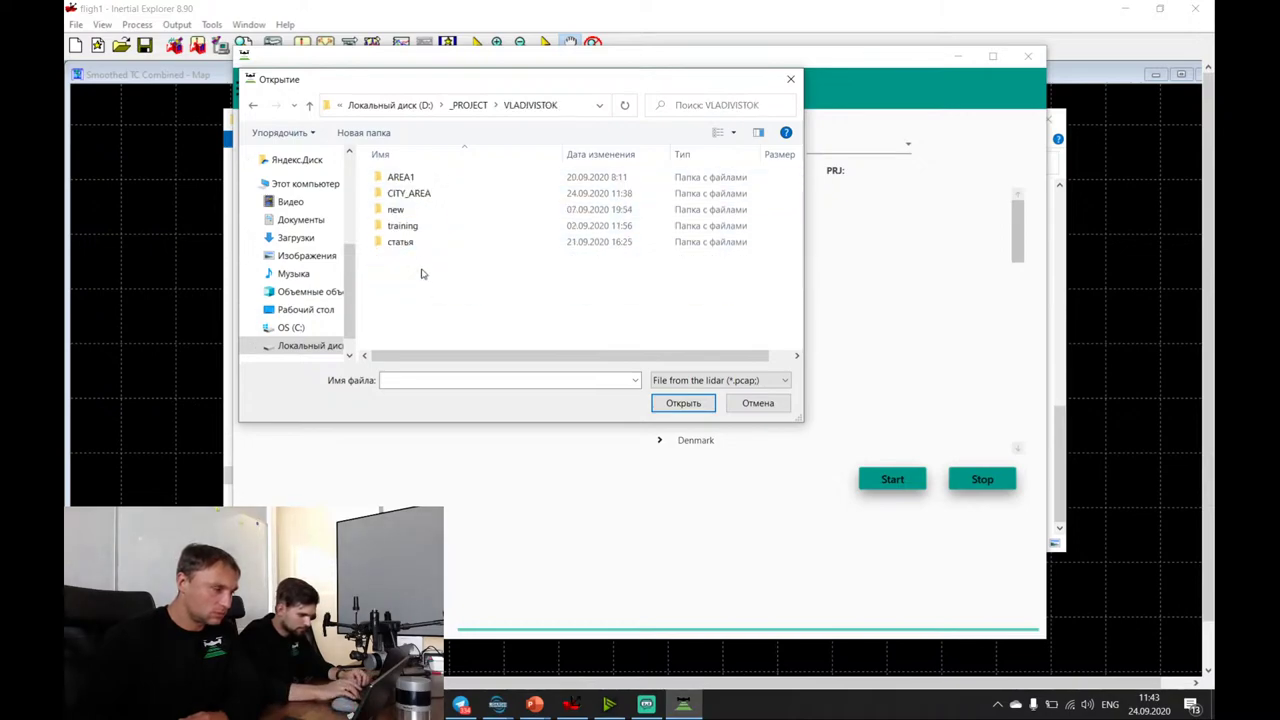
double_click(412, 193)
scroll(440, 230, down, 3)
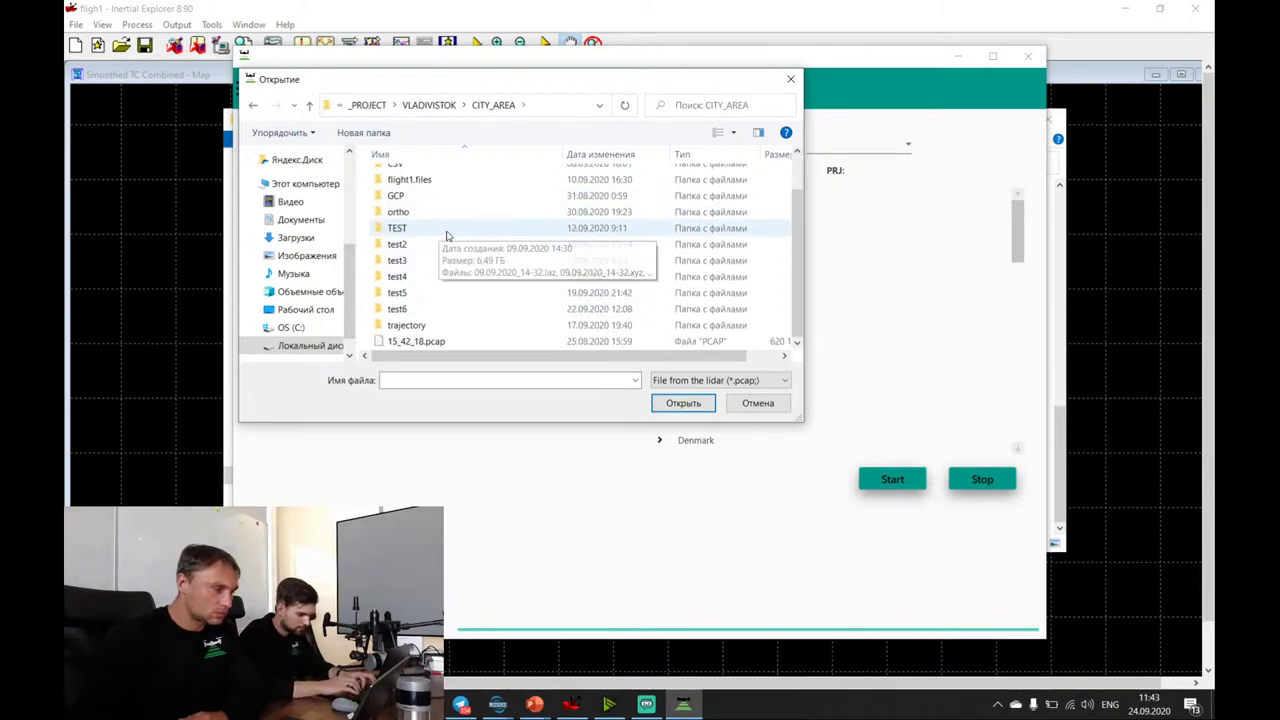
click(479, 344)
click(683, 403)
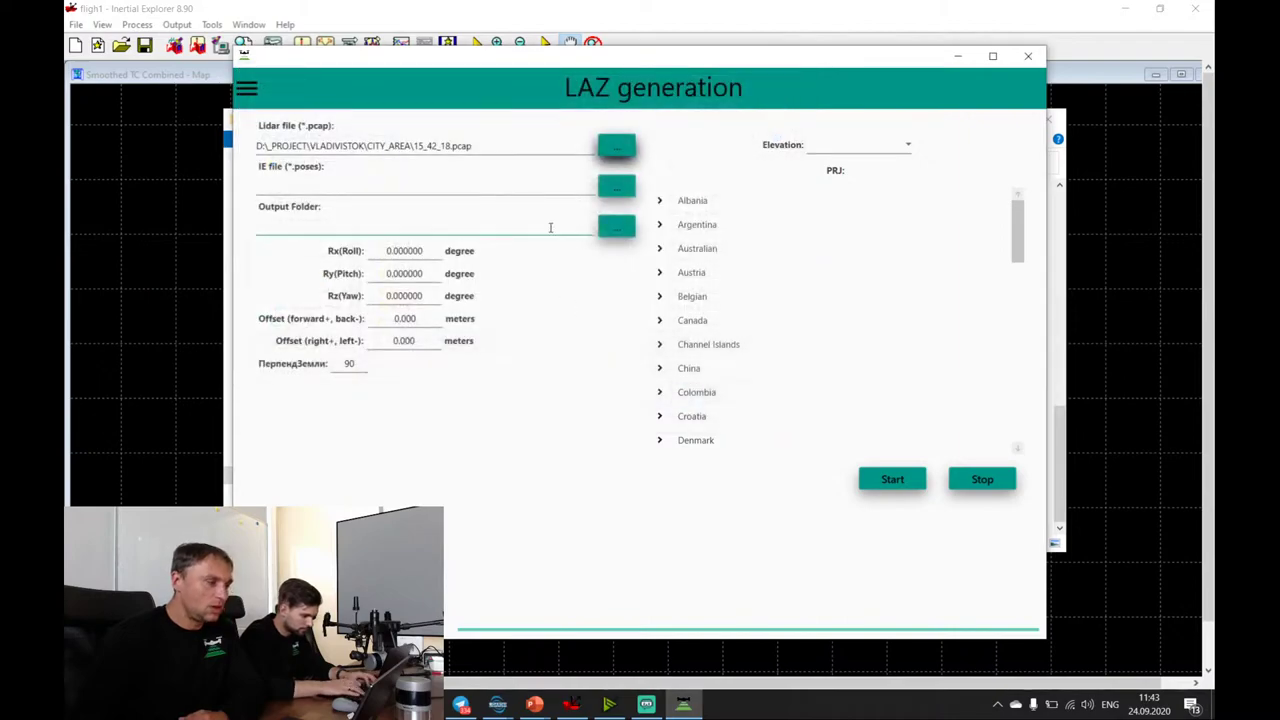
Load fligh1Res1.poses from the CITY_AREA folder as the IE file.
click(622, 193)
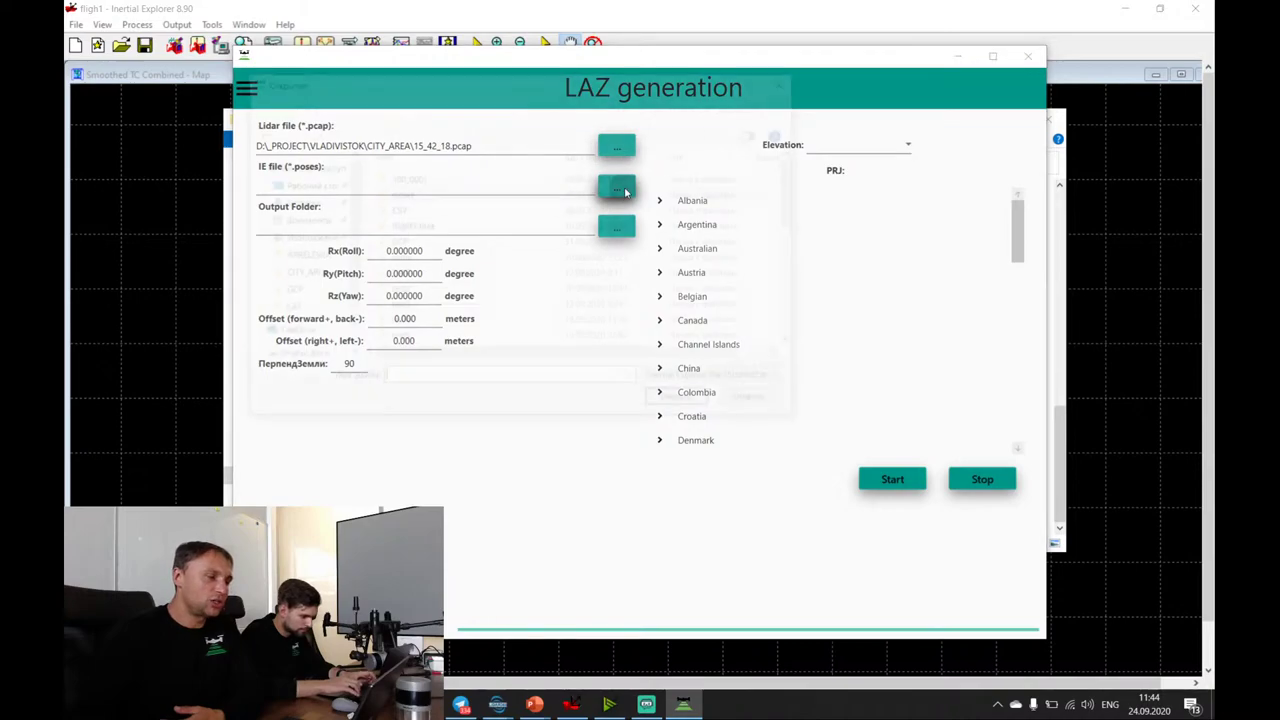
scroll(531, 300, down, 5)
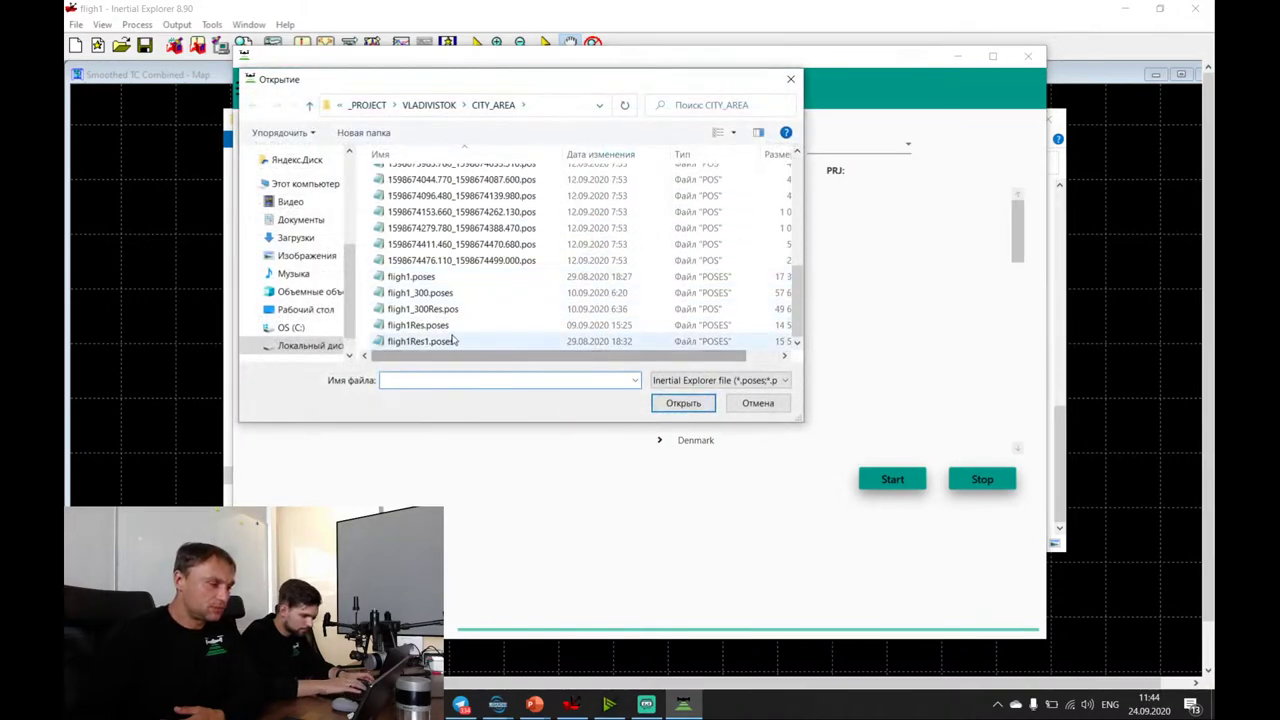
click(530, 343)
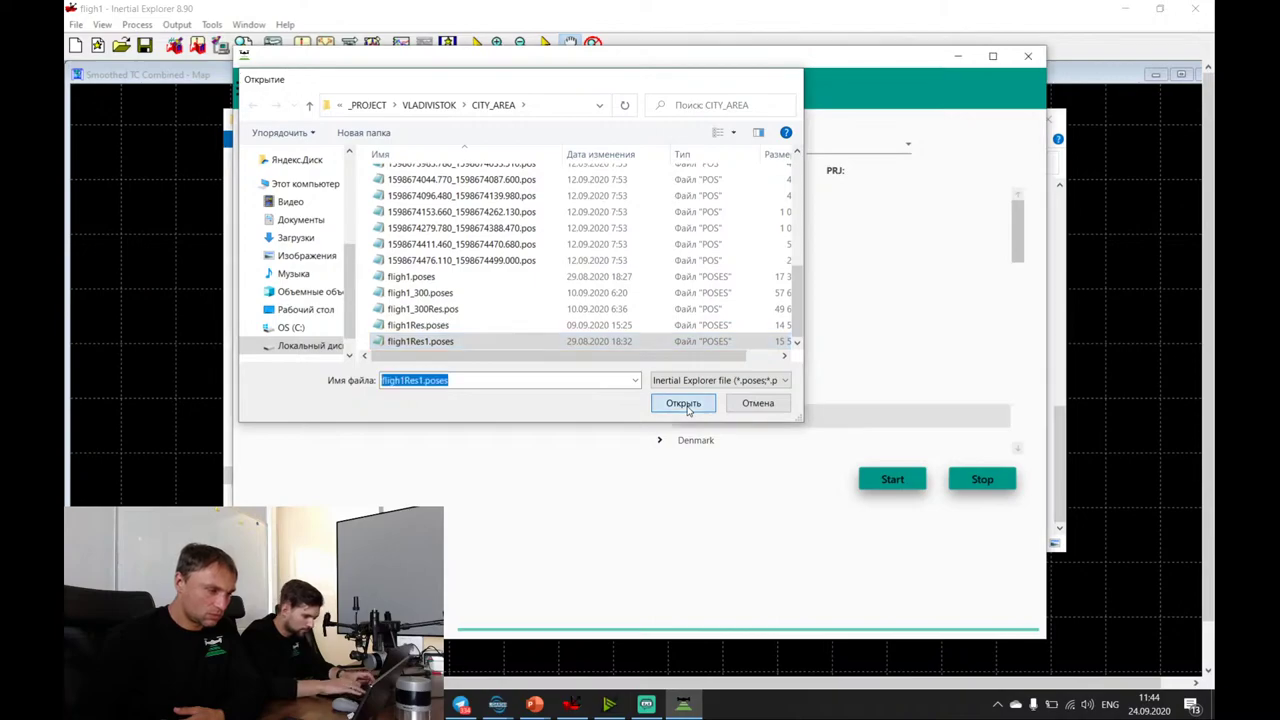
click(684, 404)
Set the IE file to fligh1.poses from the CITY_AREA folder.
click(603, 190)
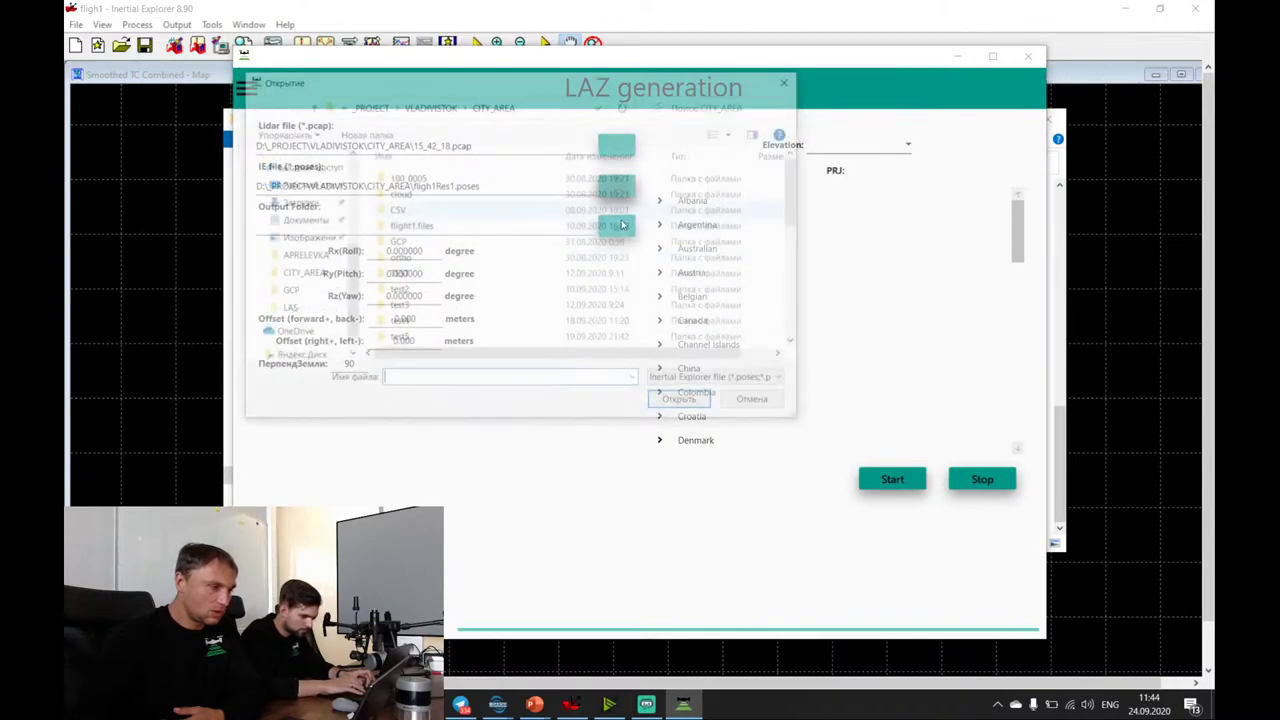
scroll(505, 310, down, 10)
click(420, 277)
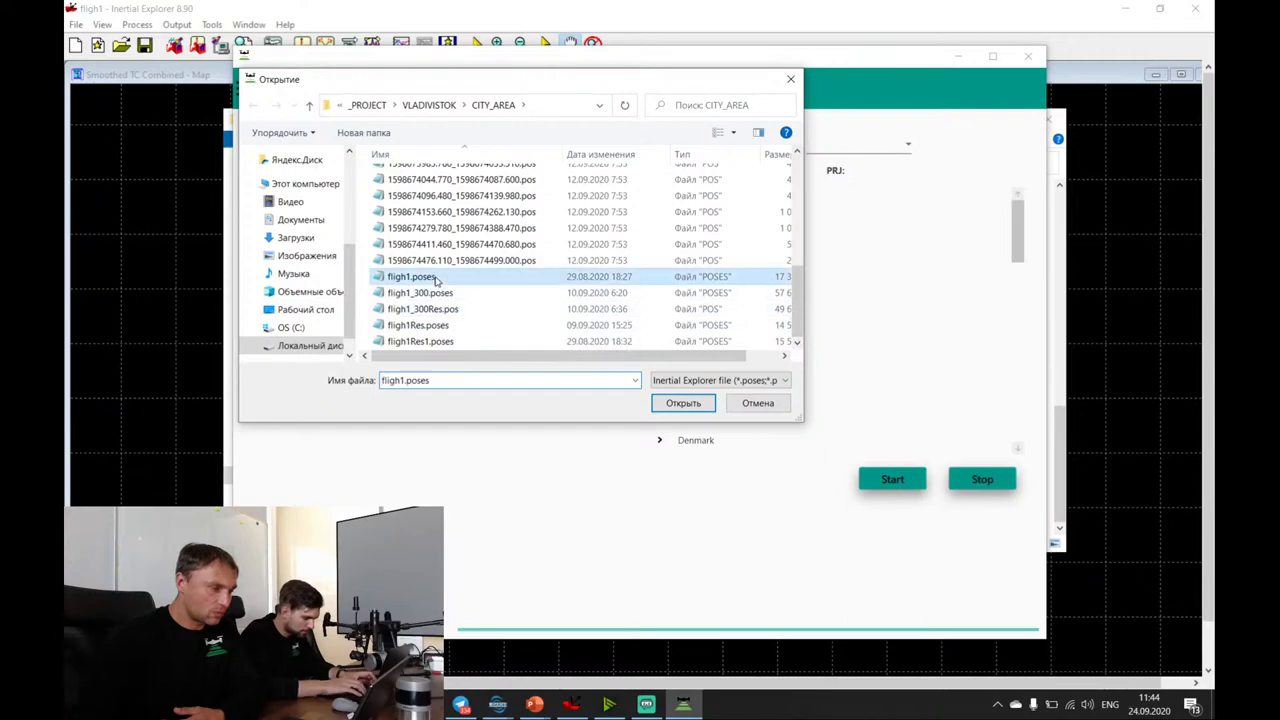
click(684, 403)
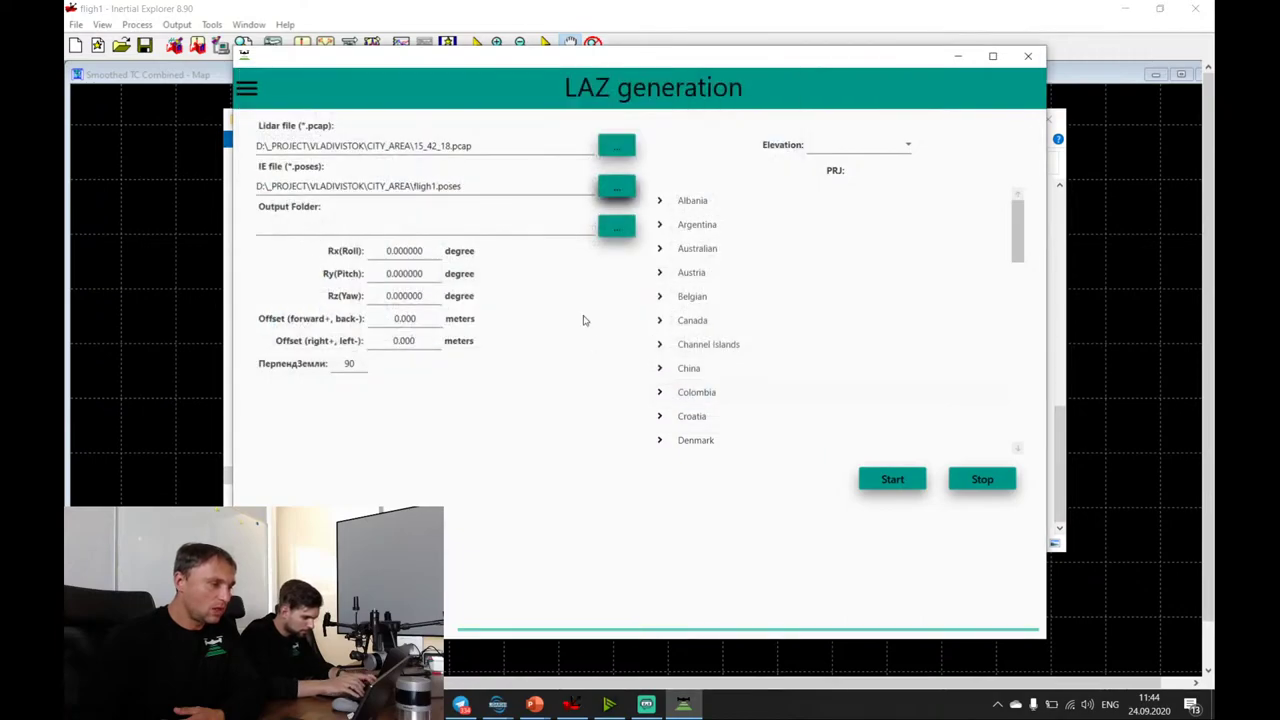
Set the output folder to test6 inside CITY_AREA and the elevation to Geoid (egm2008).
click(616, 226)
scroll(482, 209, down, 1)
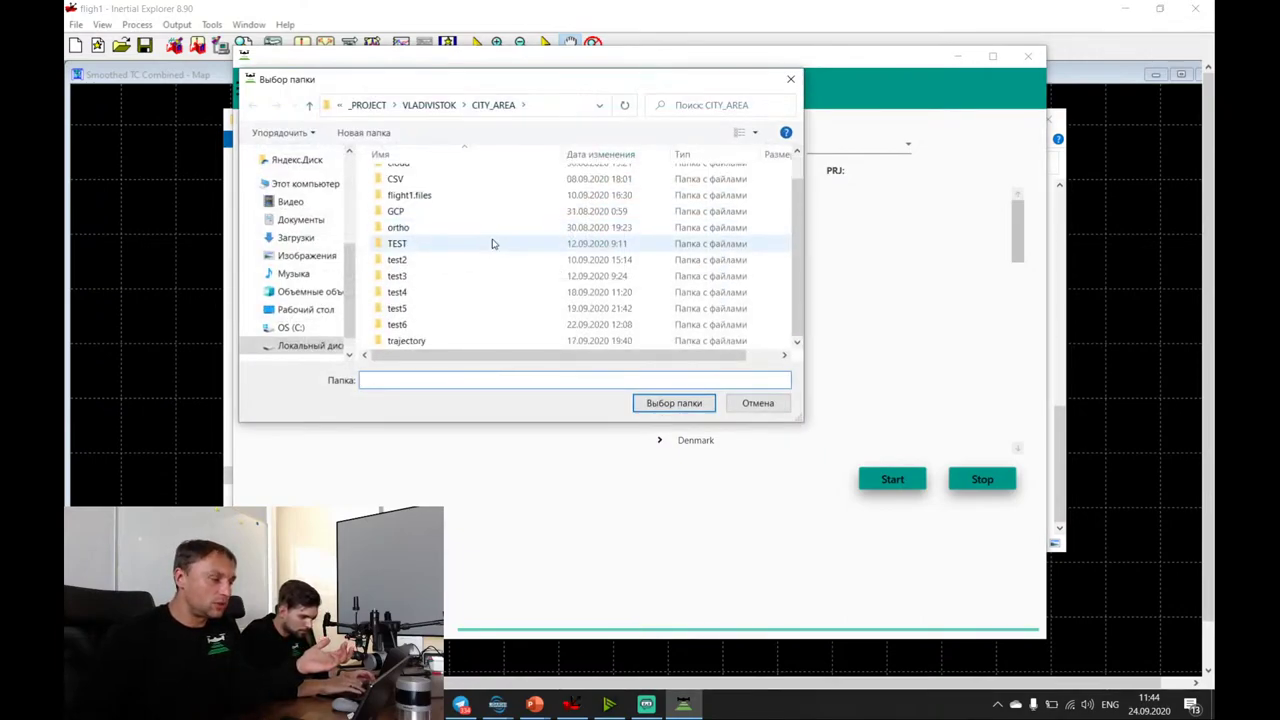
right_click(484, 327)
click(400, 325)
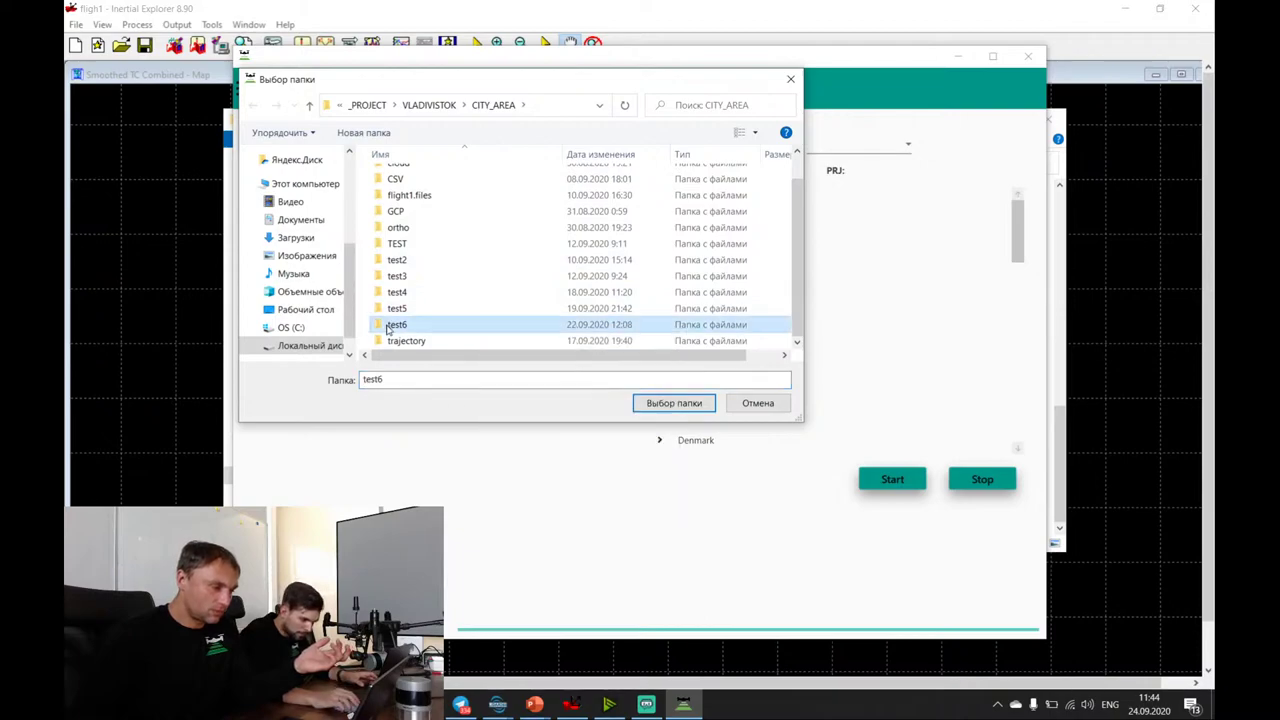
click(683, 403)
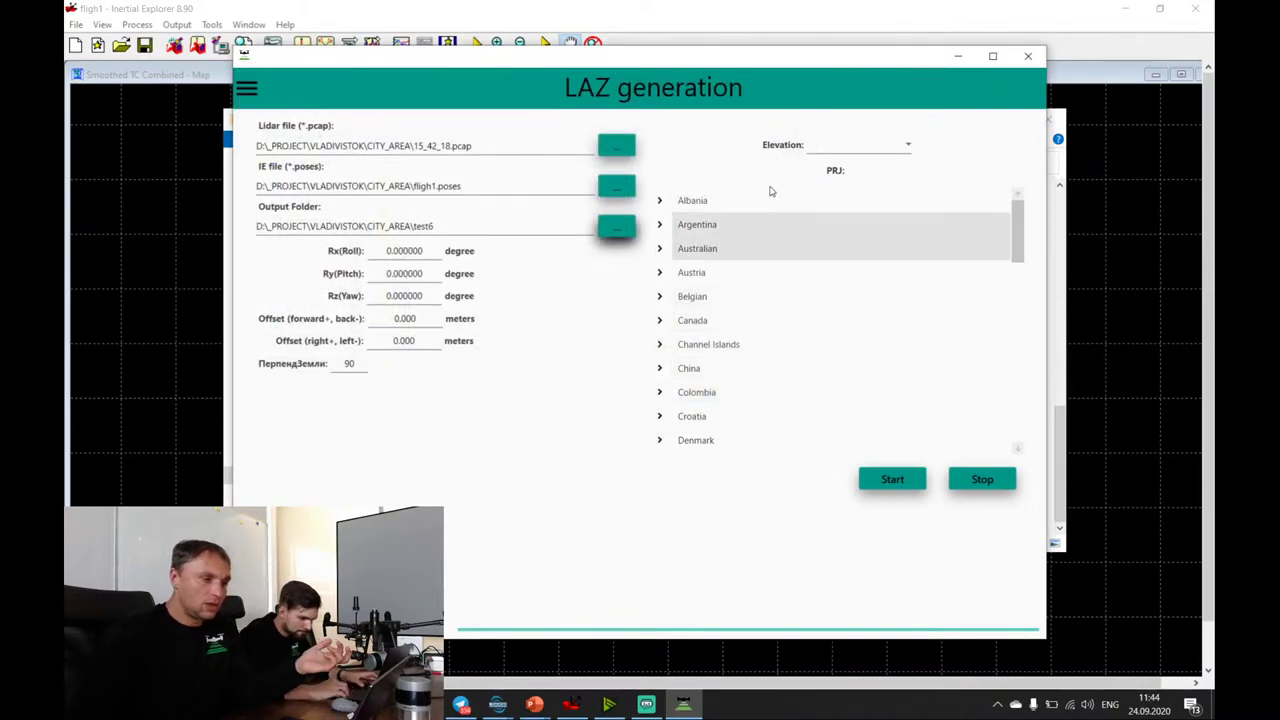
click(868, 146)
click(869, 194)
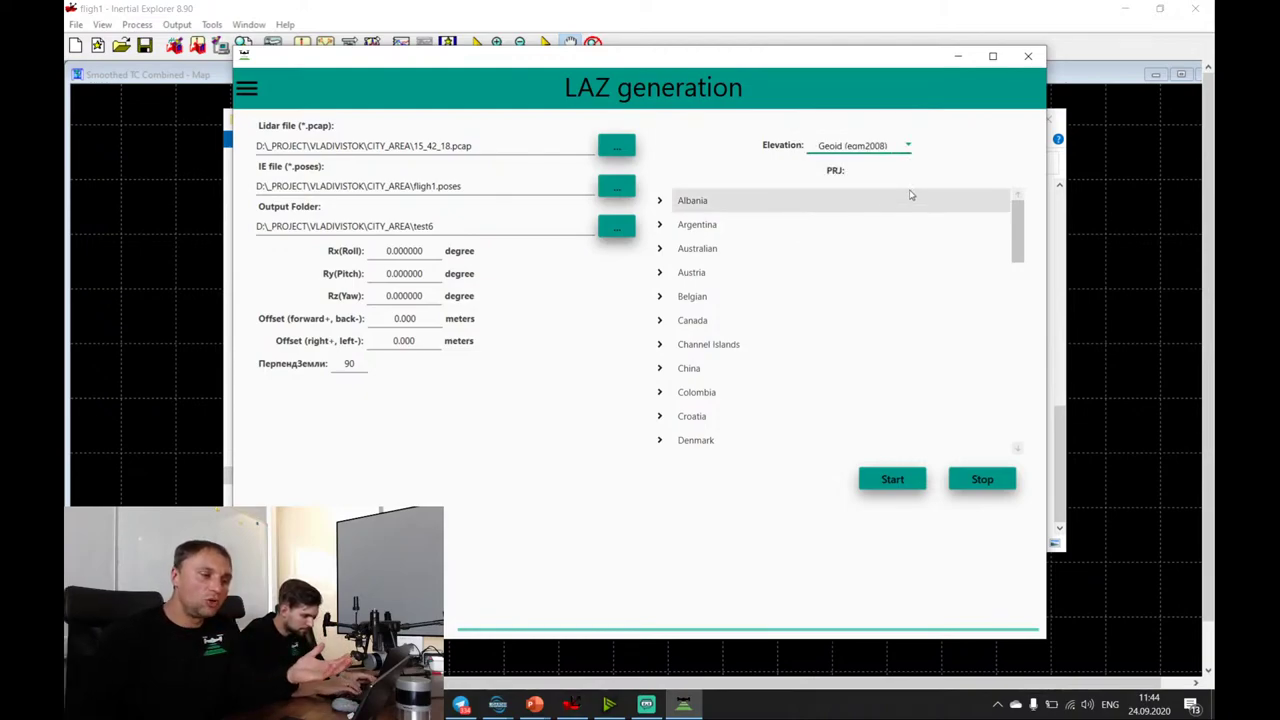
Select zone1_ of MSK 25 GOST under Russia, Primorskiy kray as the projection and start the LAZ generation.
scroll(825, 290, down, 1)
scroll(816, 282, down, 10)
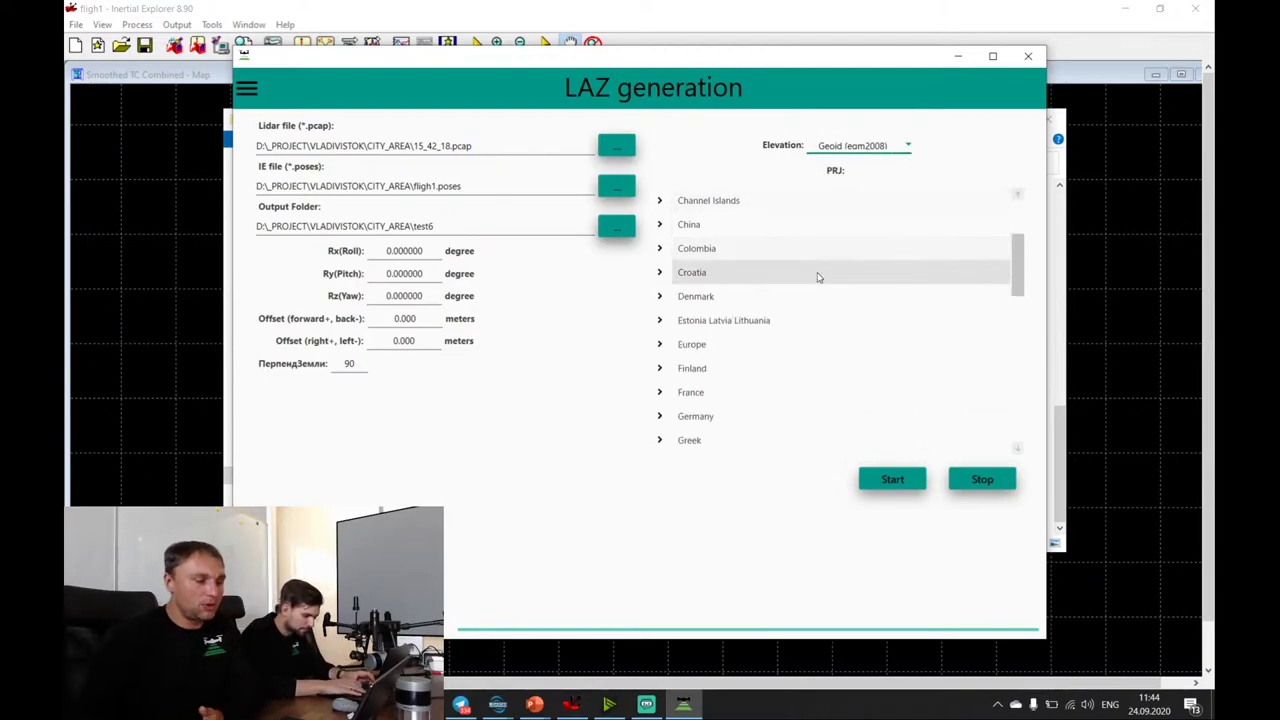
scroll(814, 283, up, 3)
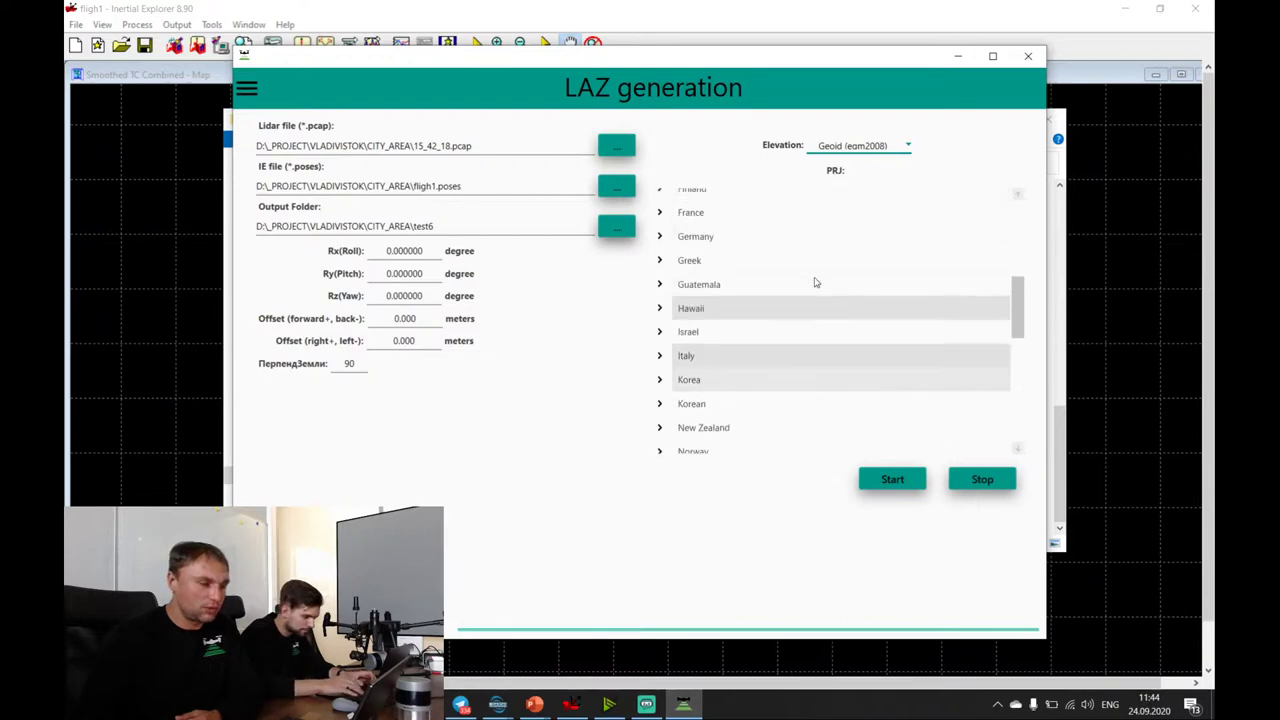
scroll(752, 300, down, 3)
scroll(755, 326, down, 7)
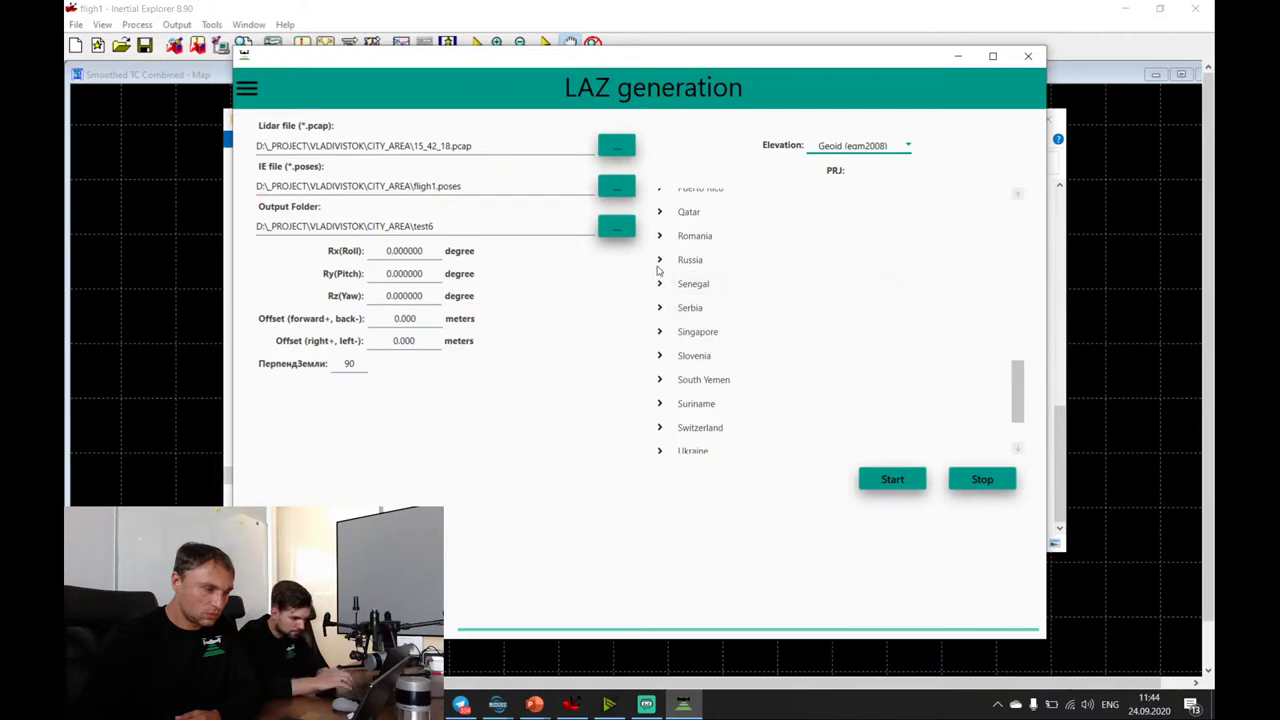
click(659, 260)
scroll(706, 347, down, 3)
scroll(706, 347, down, 3)
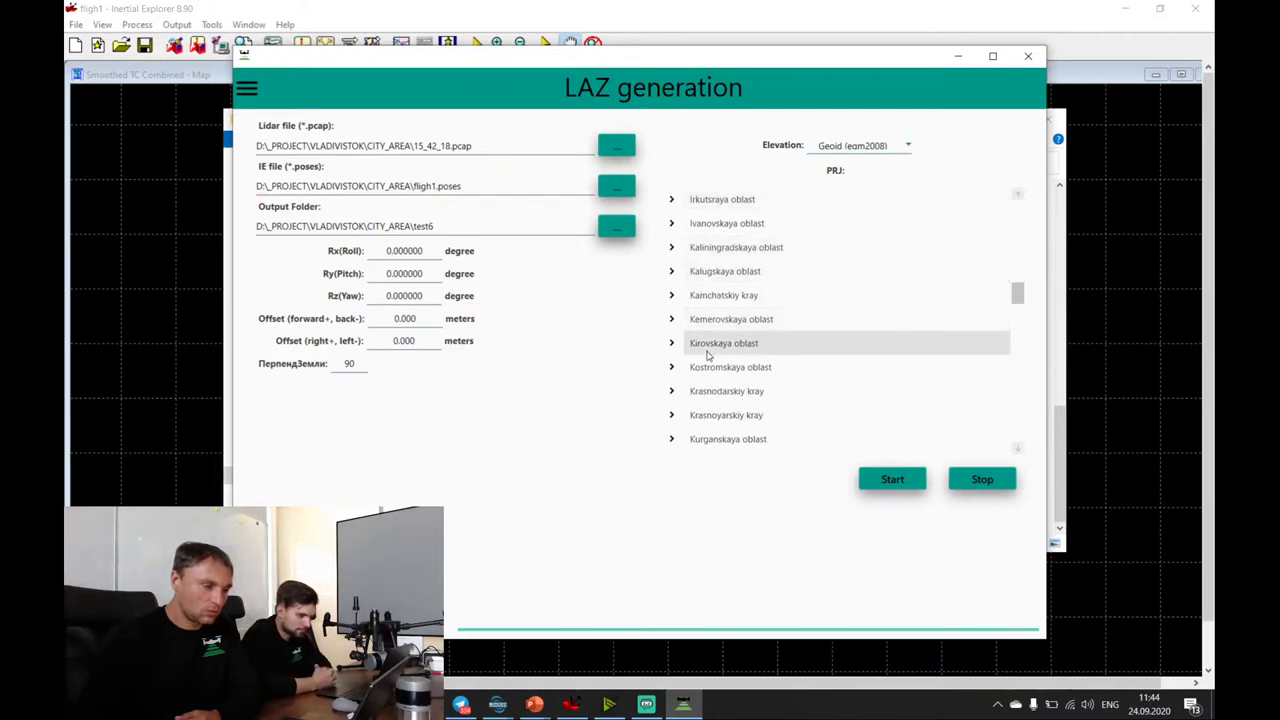
scroll(680, 310, down, 9)
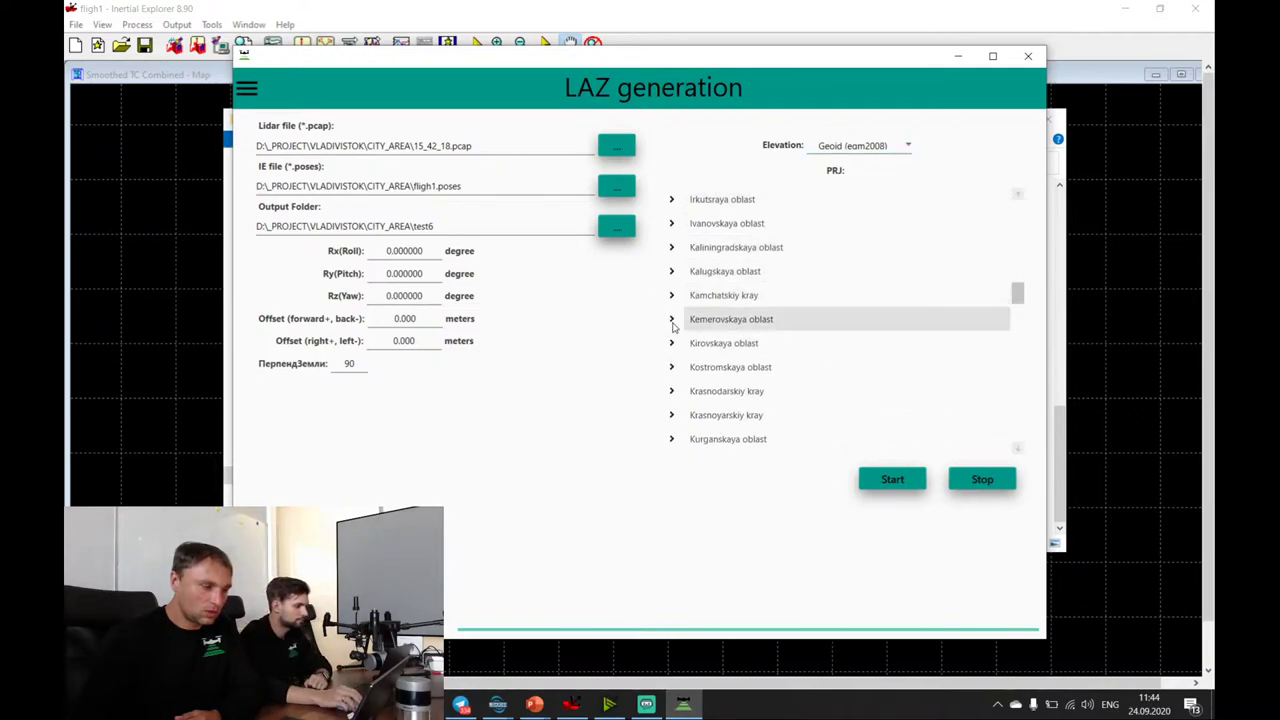
scroll(675, 340, down, 4)
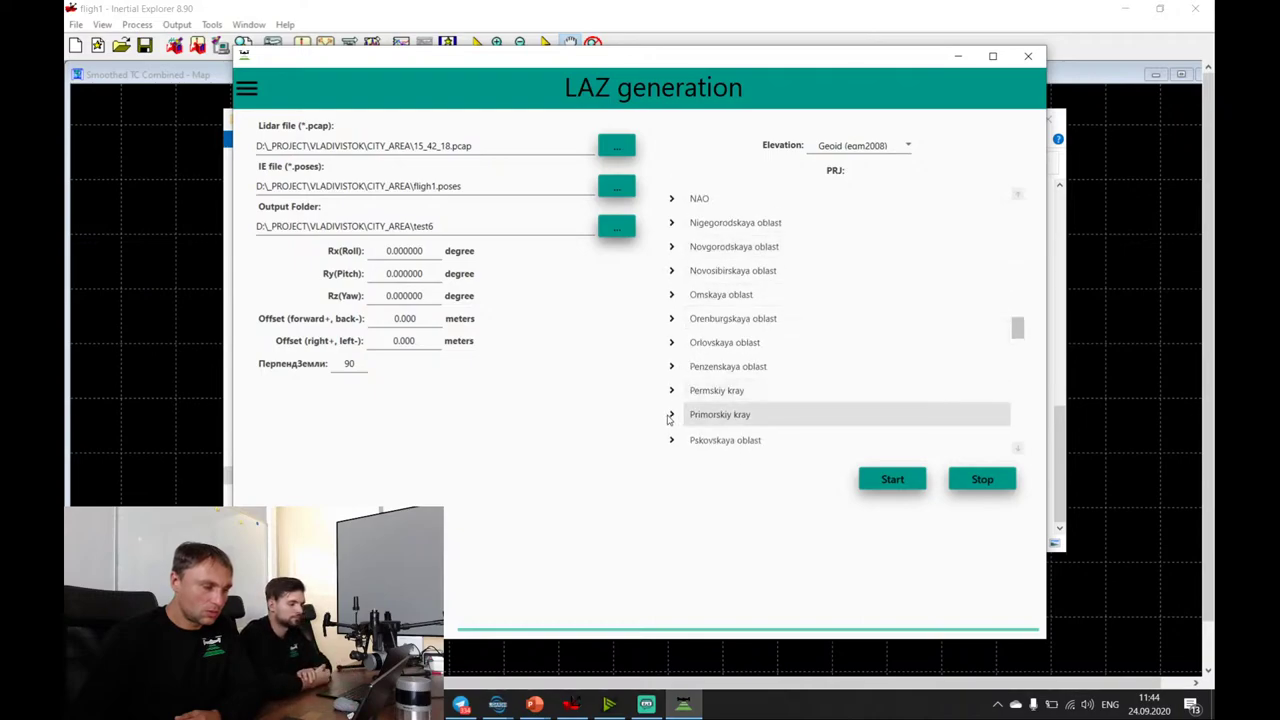
click(671, 414)
scroll(675, 405, down, 2)
click(684, 367)
scroll(685, 375, down, 2)
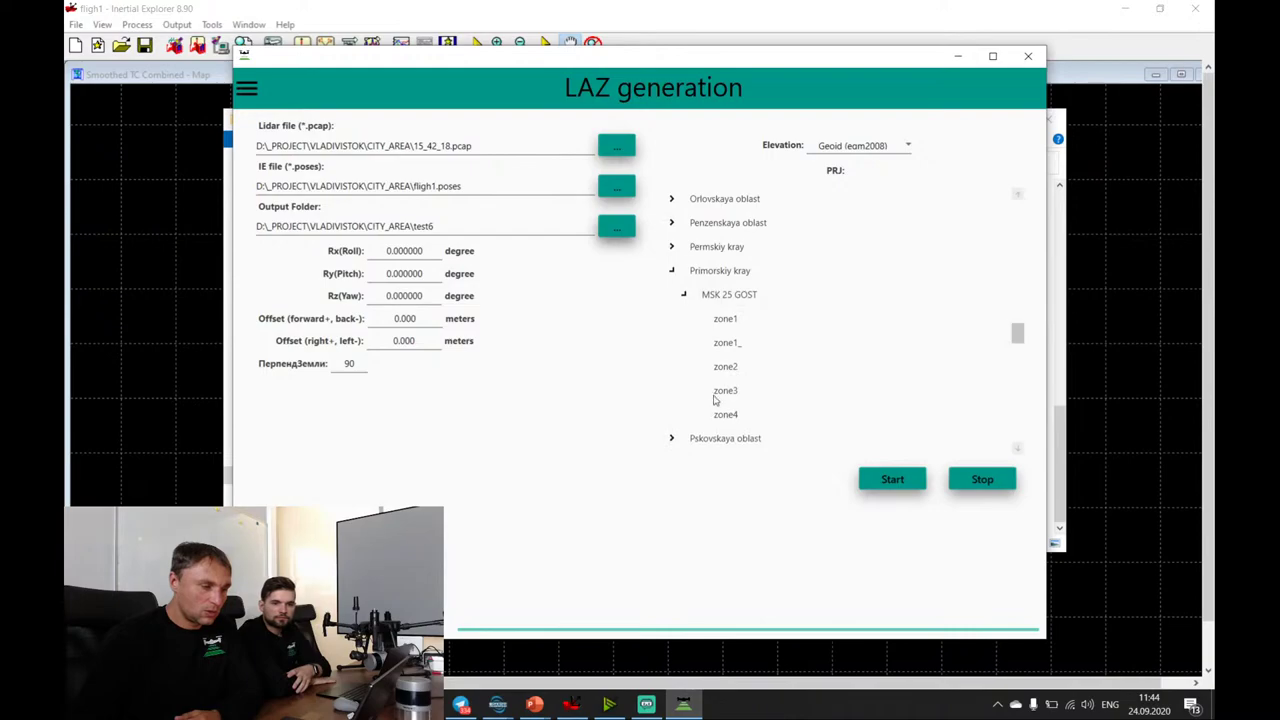
click(725, 342)
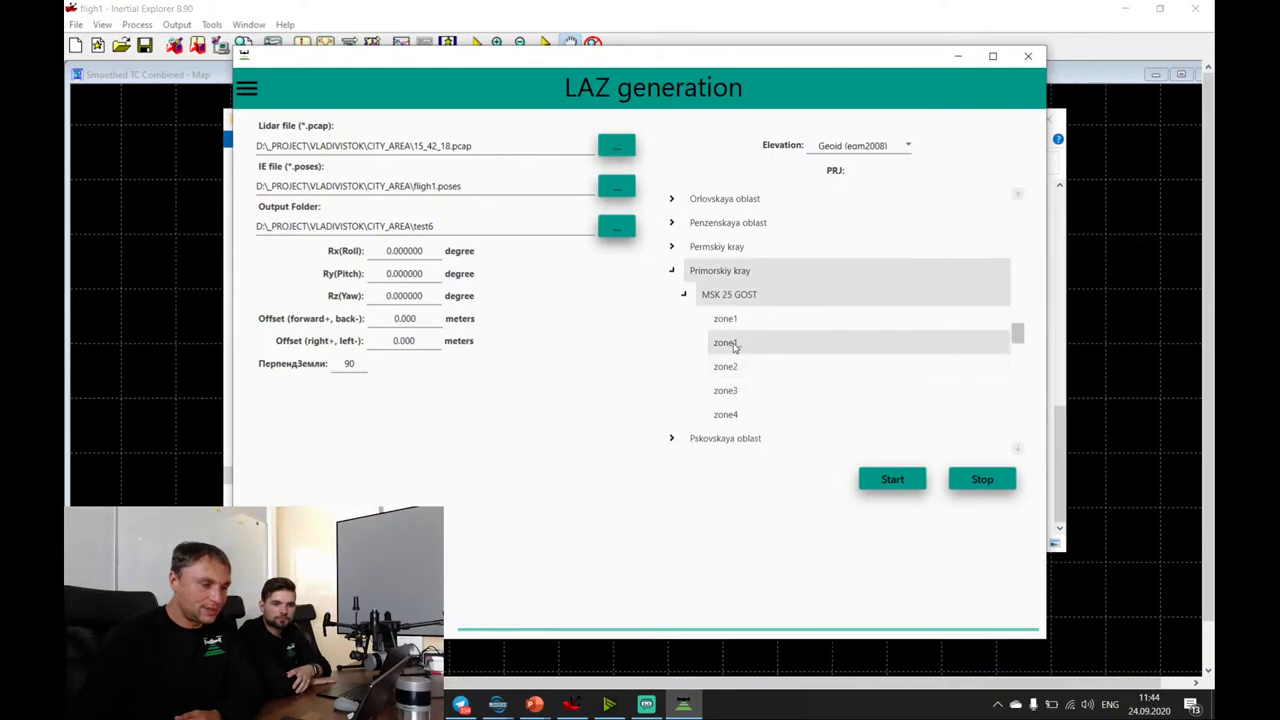
click(892, 480)
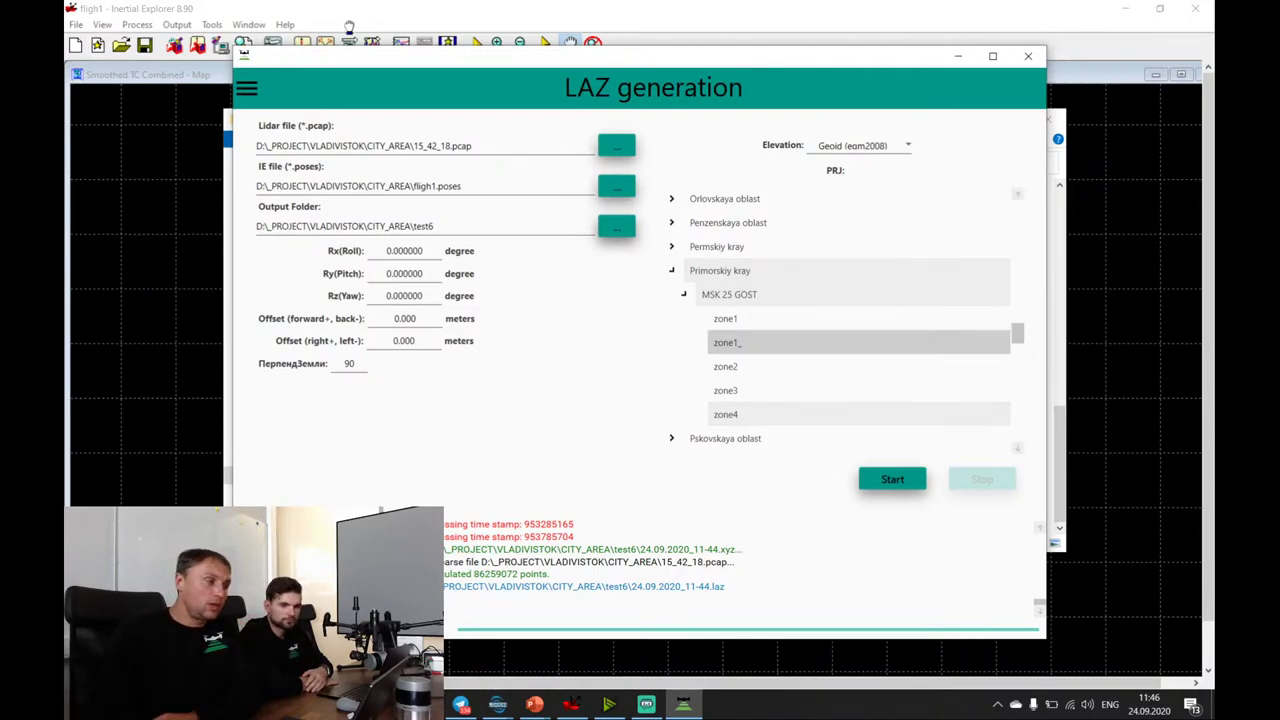
Open 22.09.2020_12-07.laz from the test6 folder in the point cloud view.
click(249, 92)
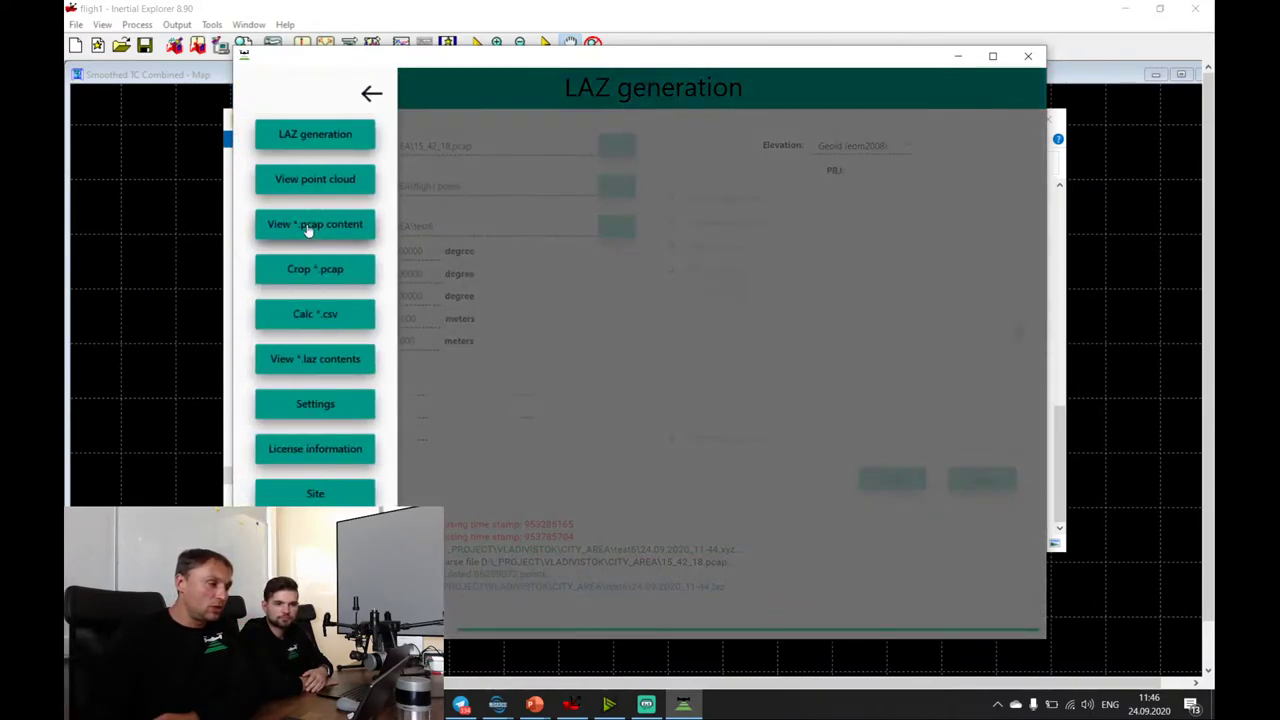
click(319, 185)
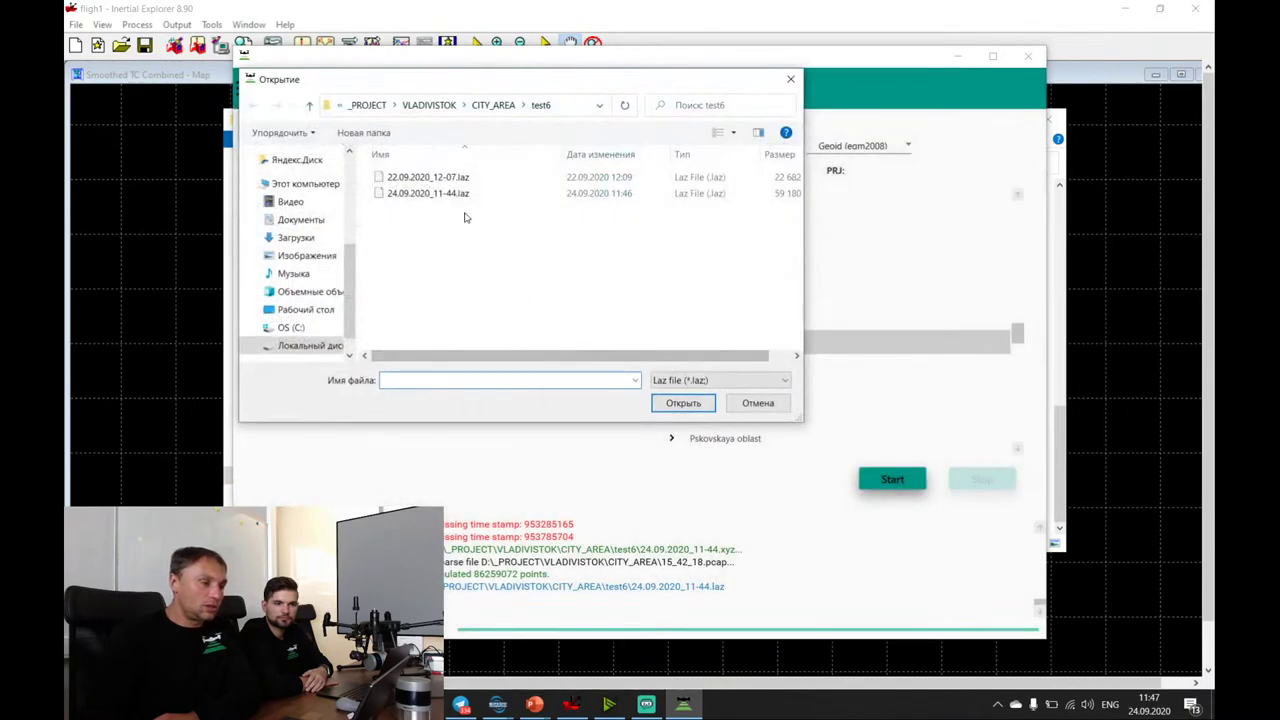
click(448, 177)
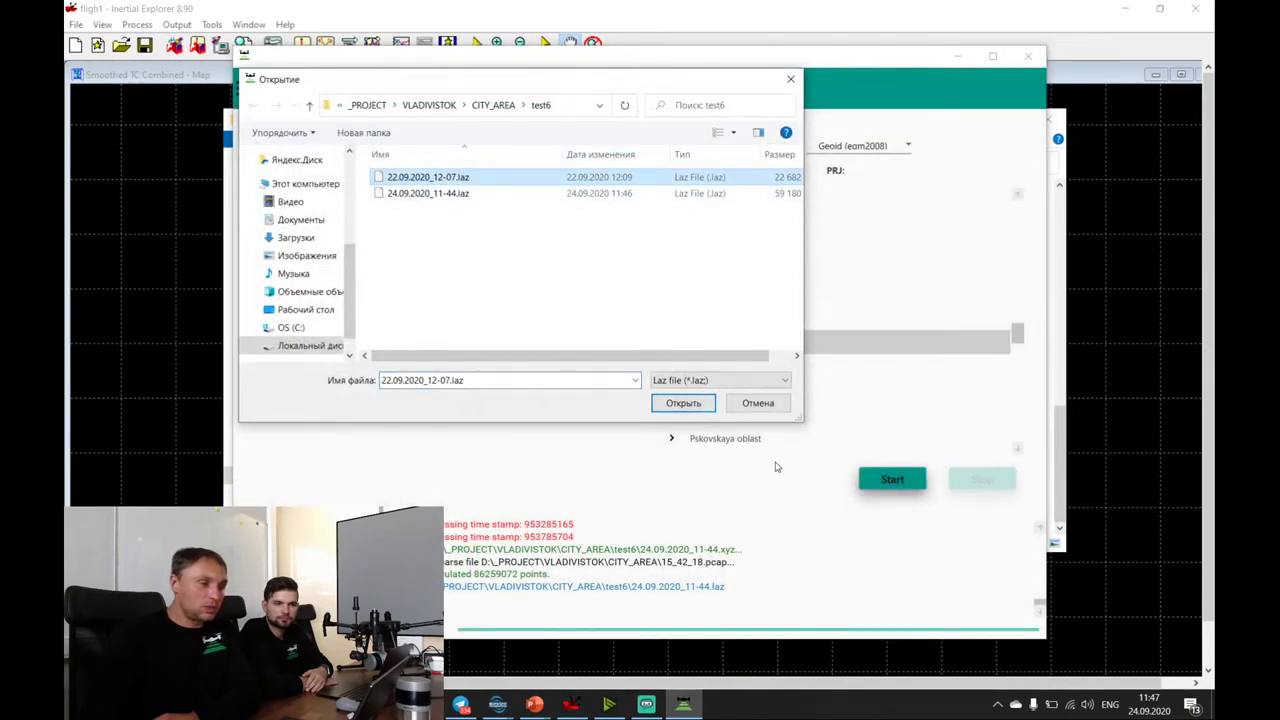
click(686, 405)
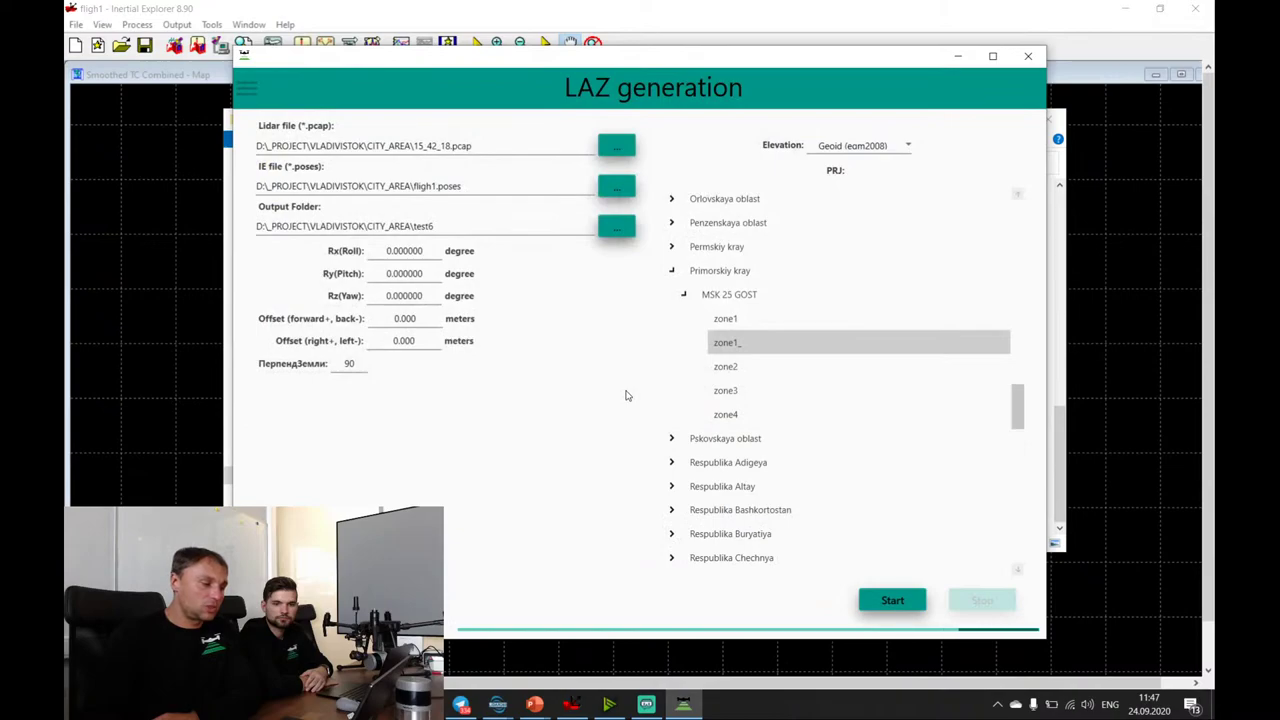
Switch to the LiDAR360 stadium project and examine the height-coloured merged_Noise Filter cloud together with the flight trajectory.
click(497, 704)
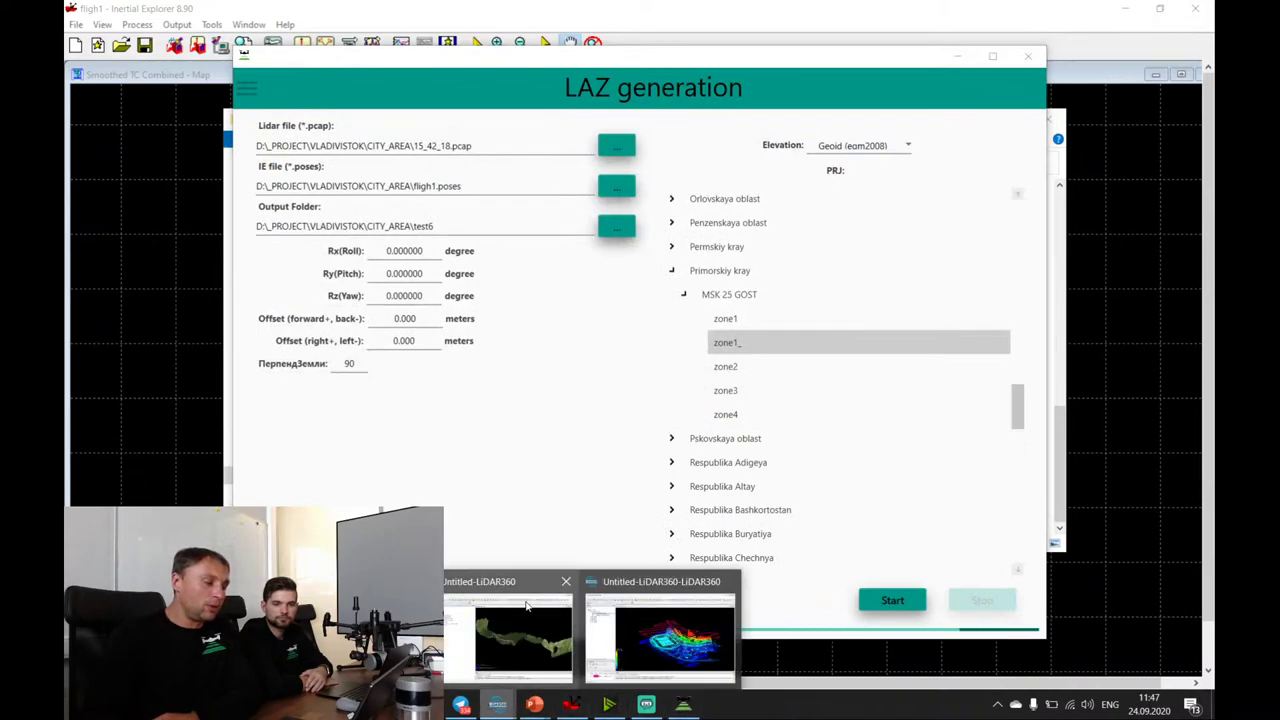
click(664, 655)
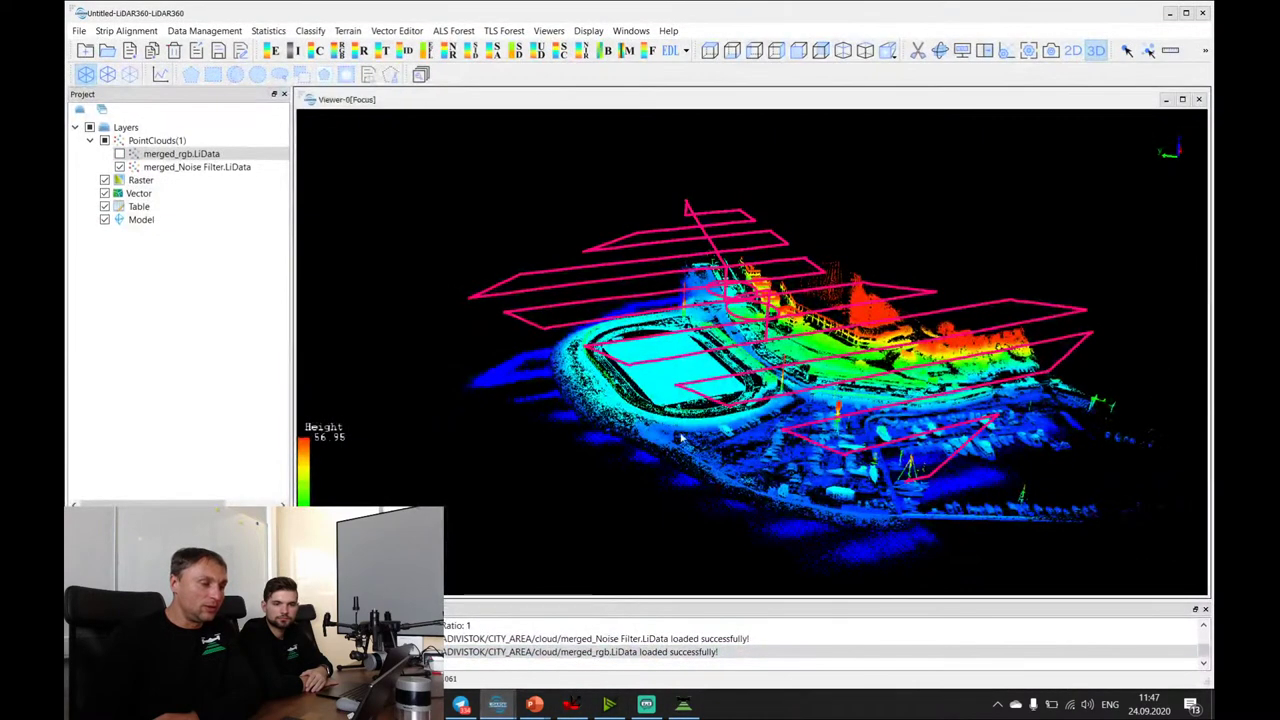
scroll(680, 437, up, 5)
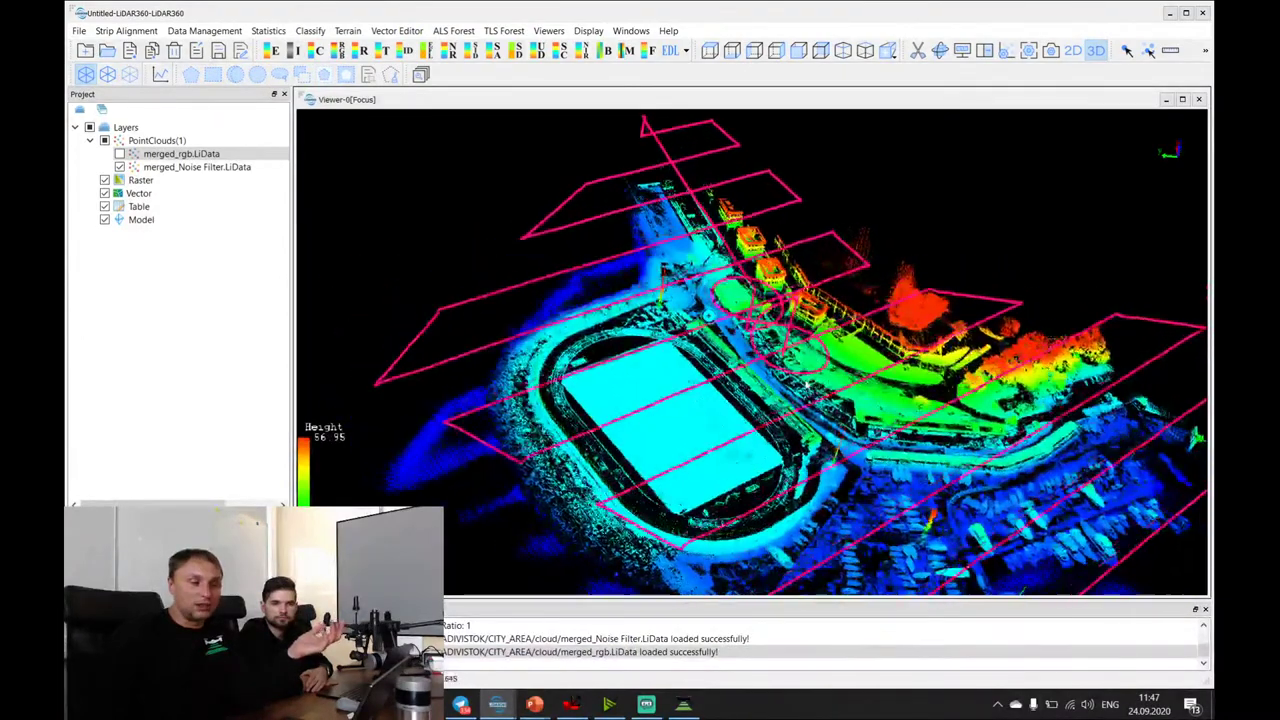
drag(808, 383, 787, 297)
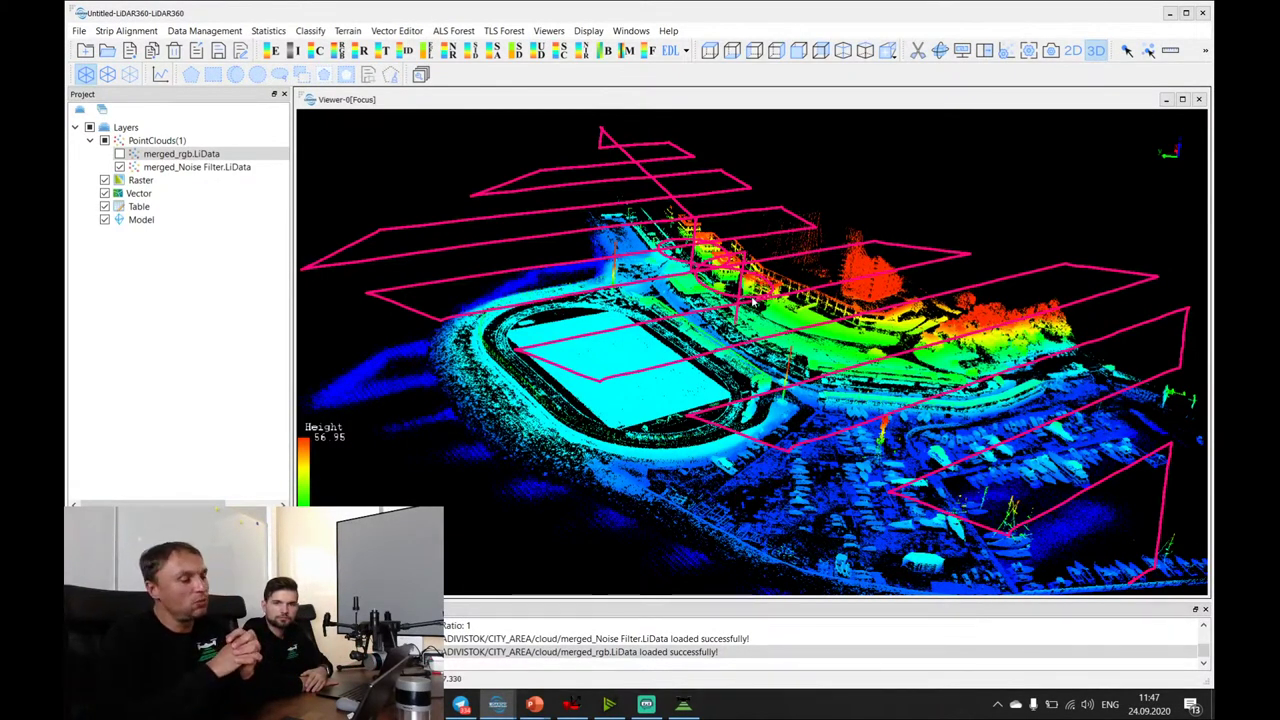
drag(751, 302, 673, 350)
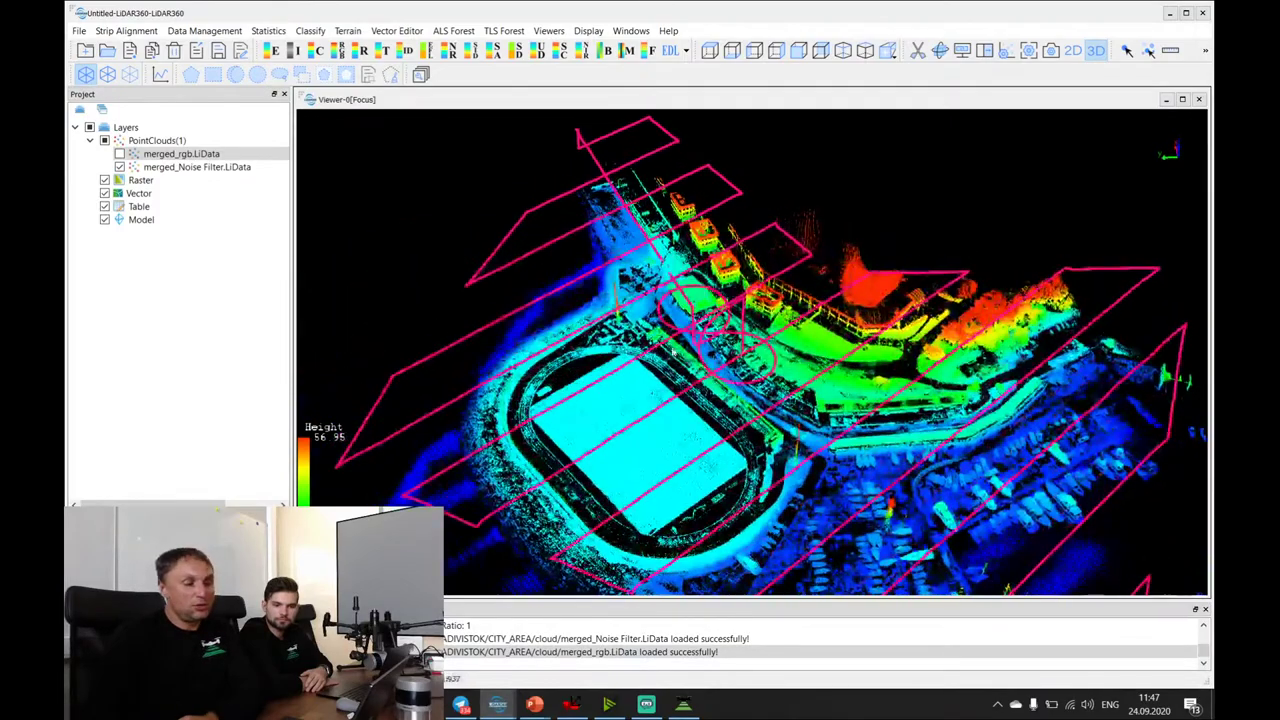
scroll(672, 356, up, 5)
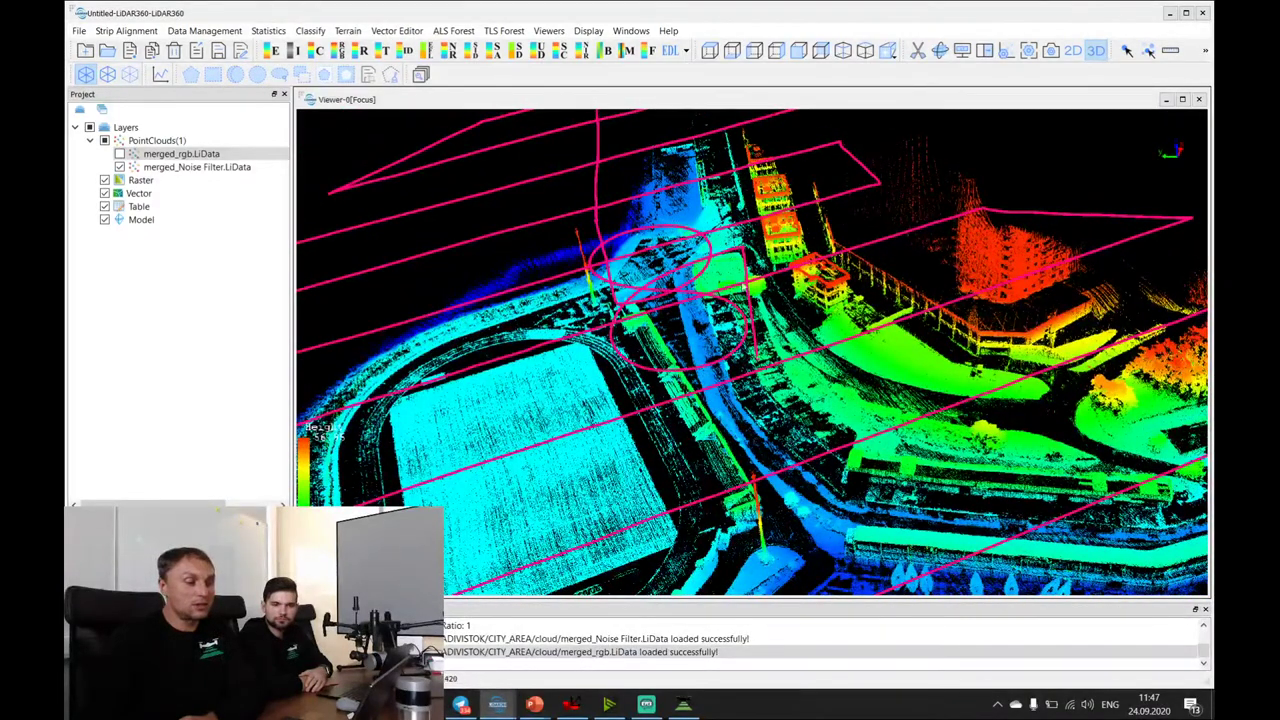
scroll(665, 334, down, 4)
drag(665, 334, 741, 397)
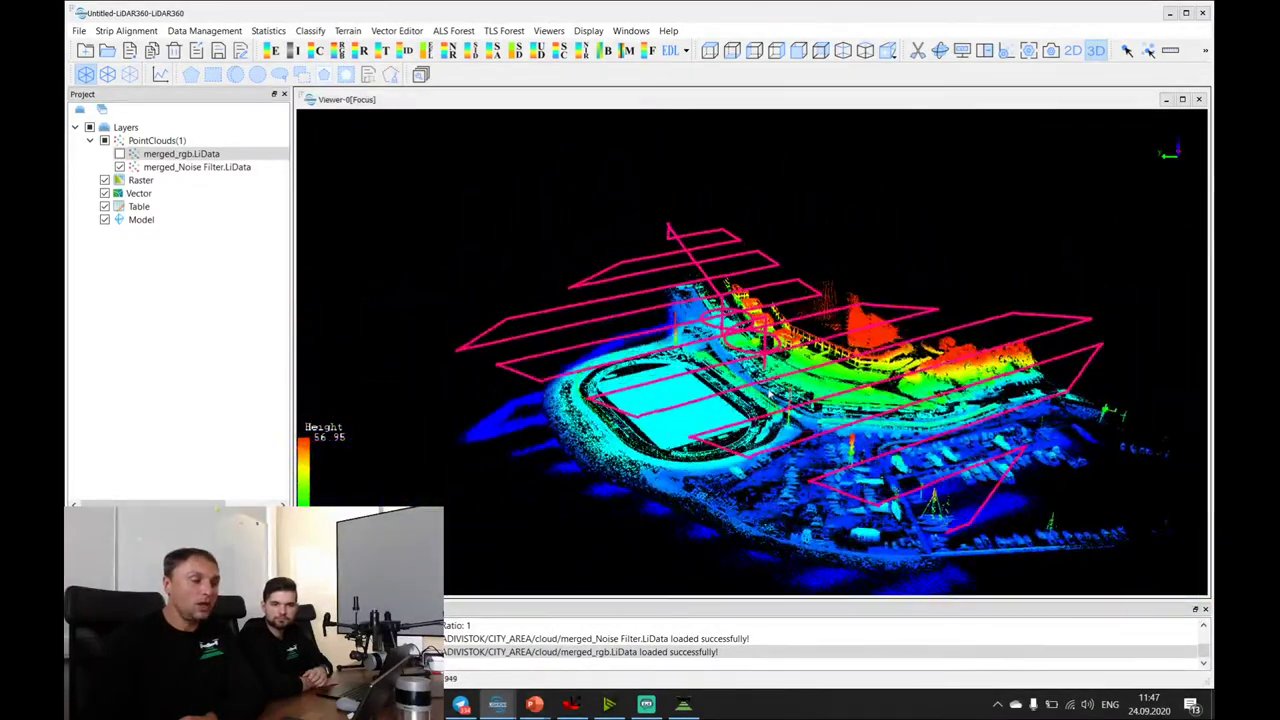
scroll(793, 374, up, 3)
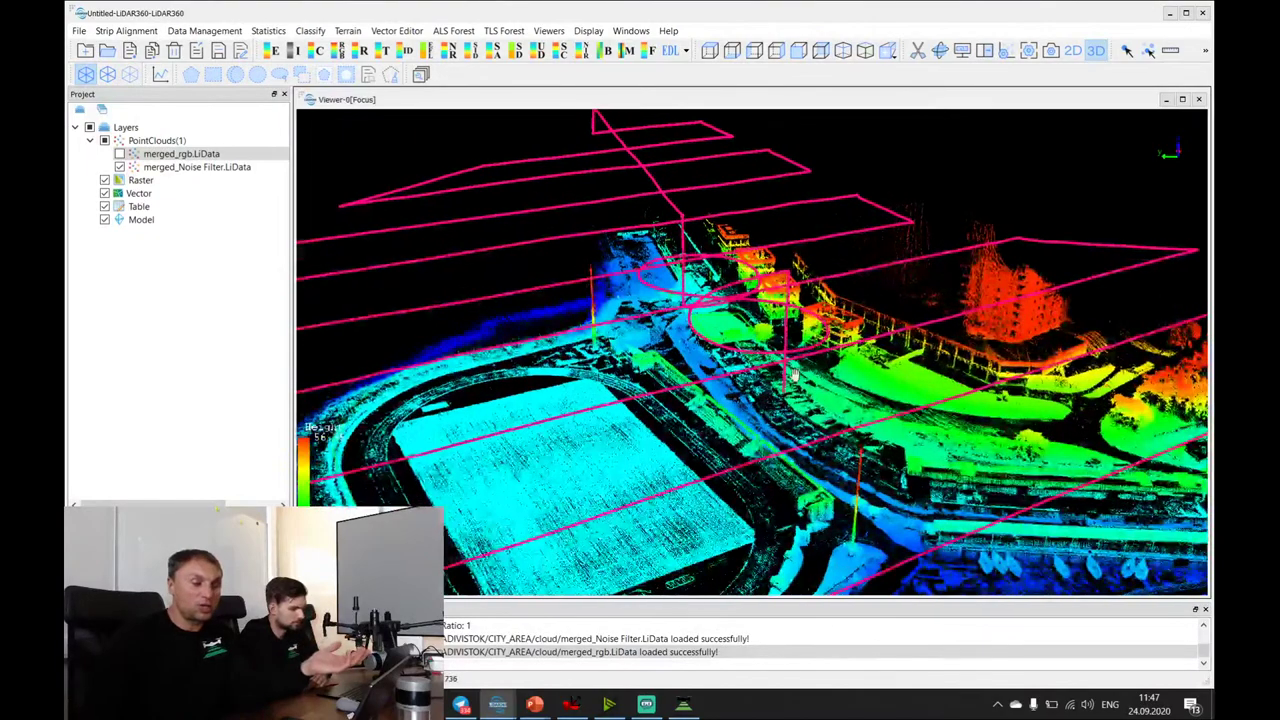
scroll(793, 374, down, 3)
drag(793, 374, 770, 425)
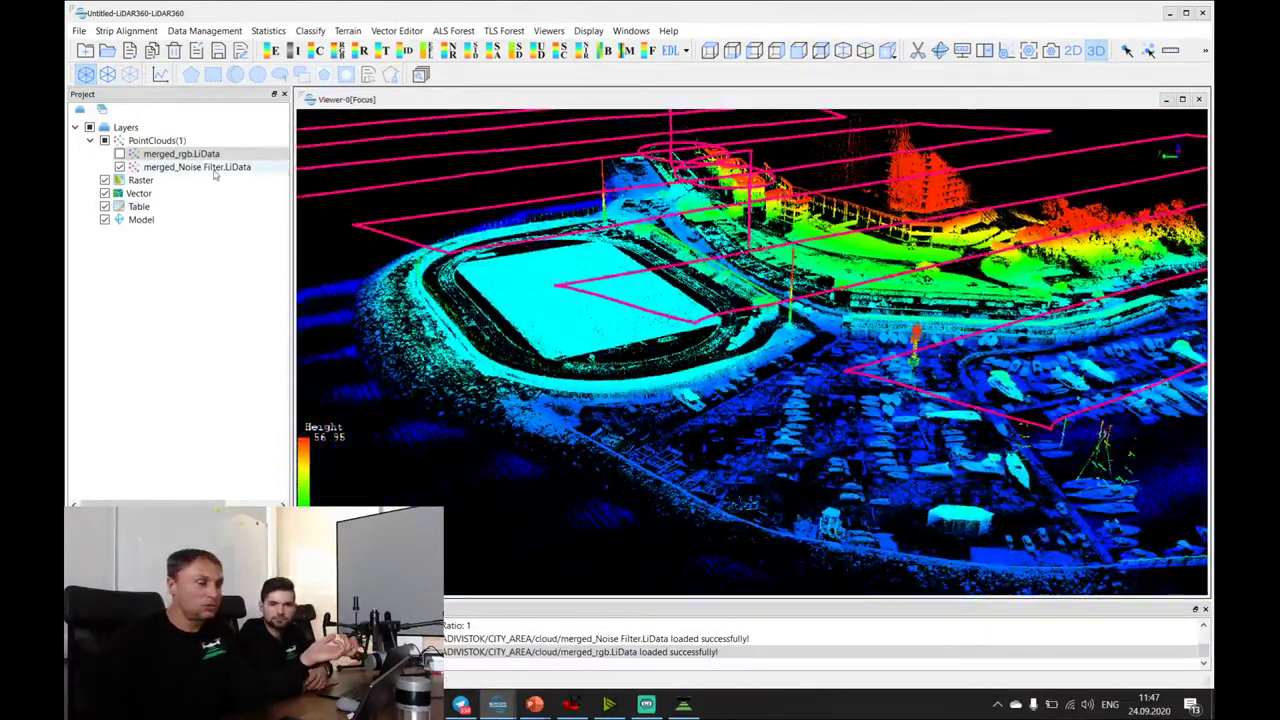
Show the merged_rgb.LiData cloud instead of merged_Noise Filter.LiData and inspect the stadium and marina in true colour.
click(119, 153)
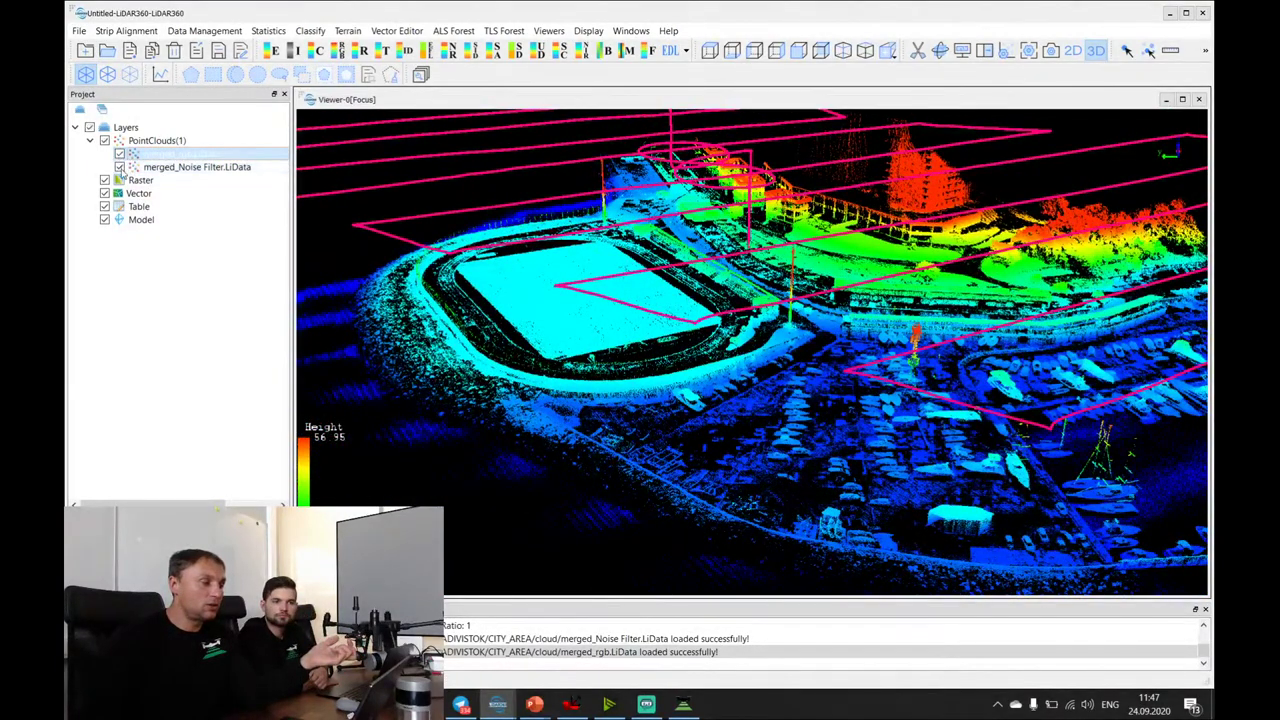
click(119, 166)
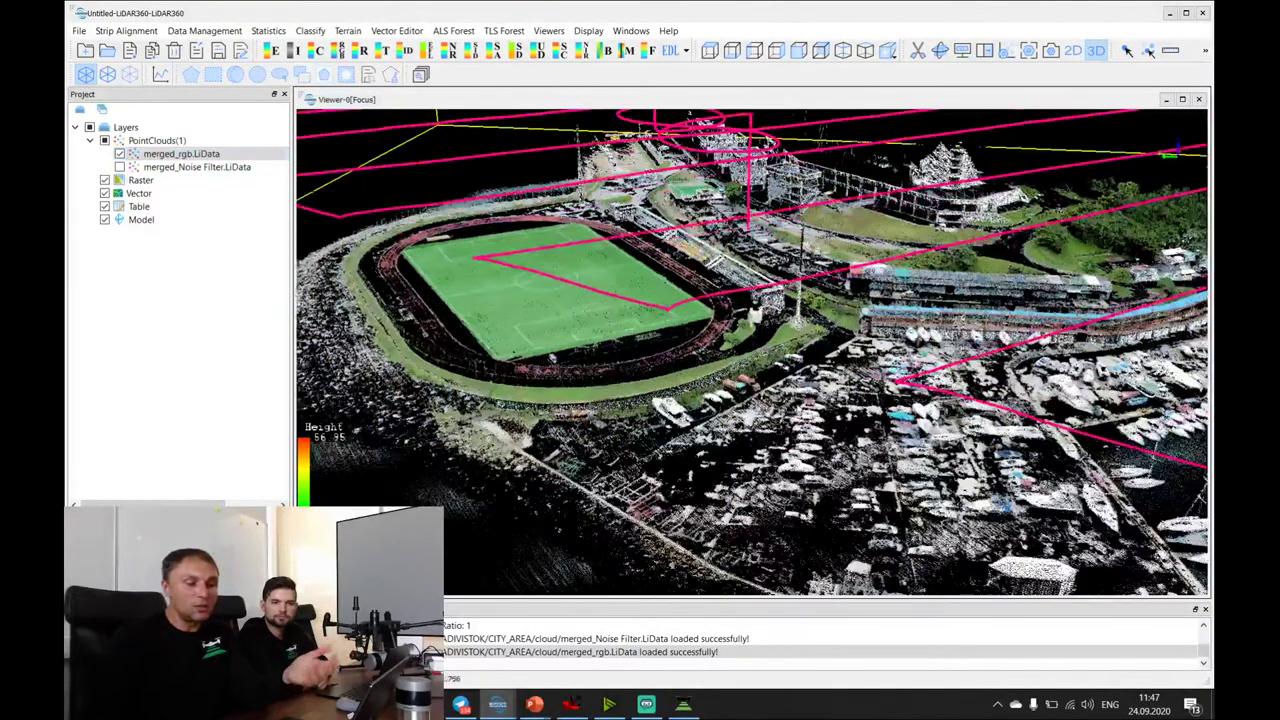
mouse_move(706, 334)
mouse_down()
mouse_move(700, 347)
mouse_move(705, 335)
mouse_up()
scroll(705, 335, up, 5)
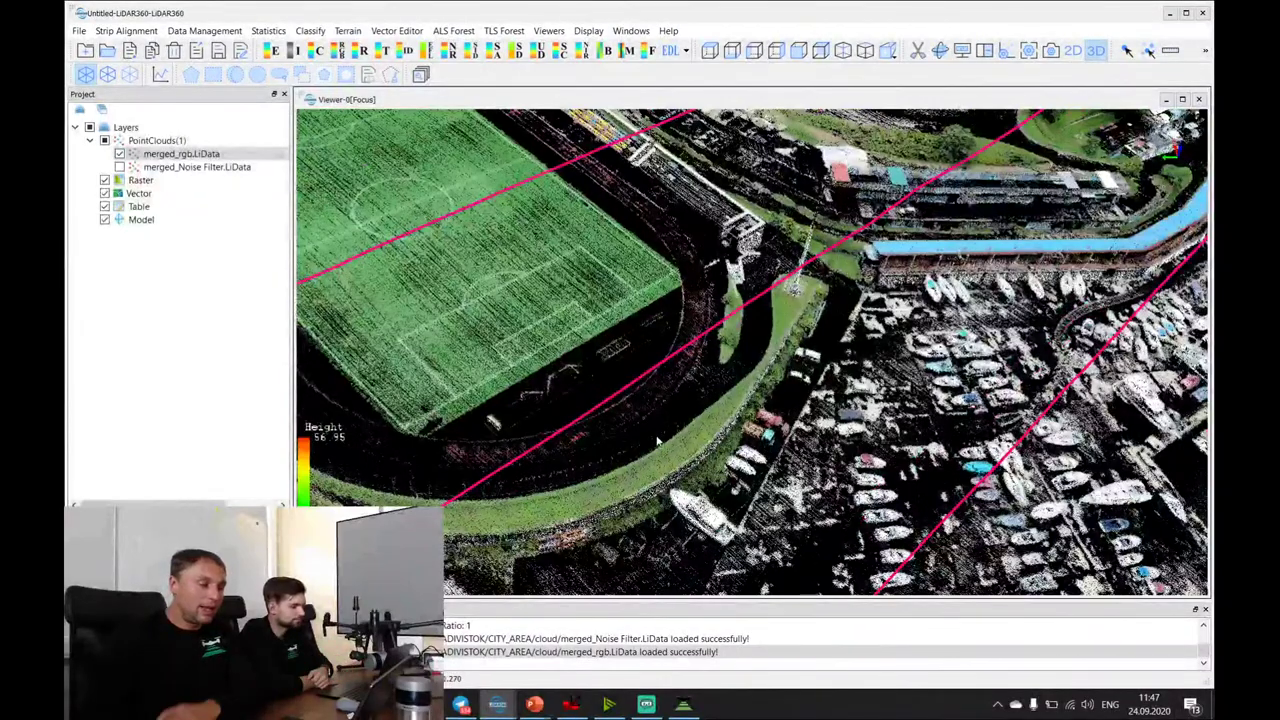
scroll(596, 410, down, 3)
drag(596, 410, 677, 347)
scroll(620, 370, up, 3)
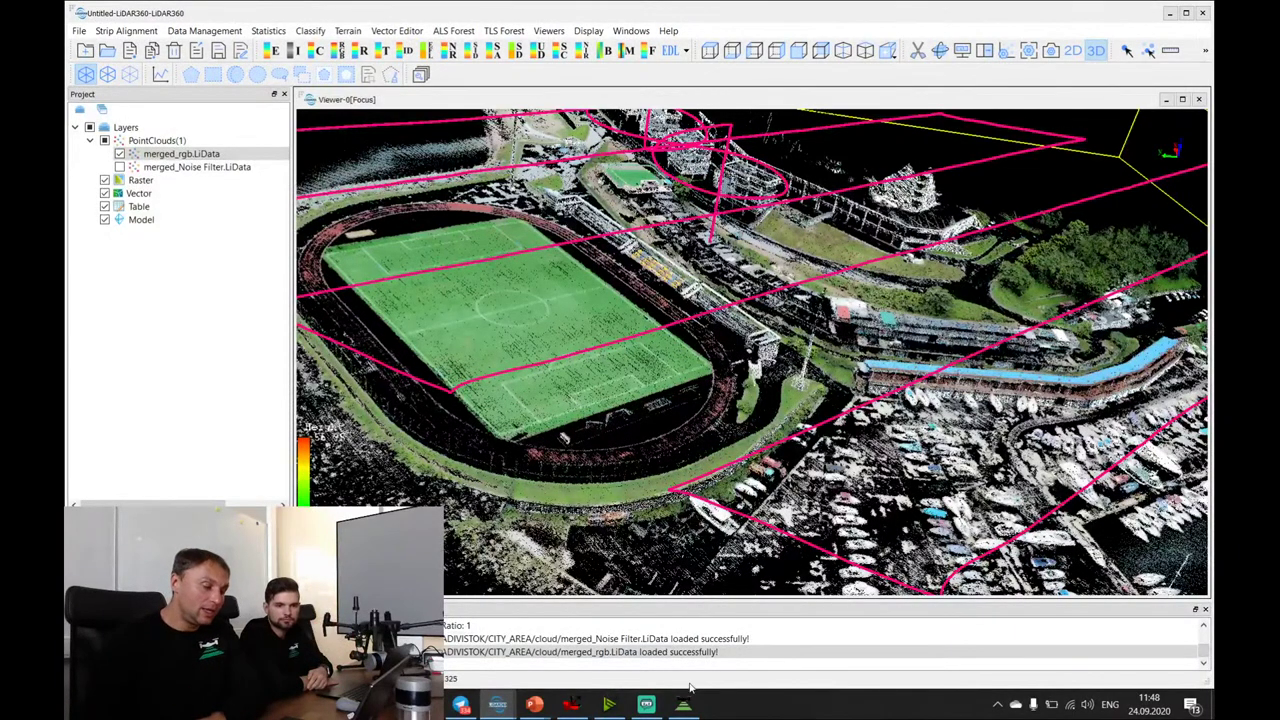
Switch to the LiDAR360 construction site project and display only color_cloud.LiData, hiding GCP.LiData and merged_Noise Filter.LiData.
mouse_move(506, 712)
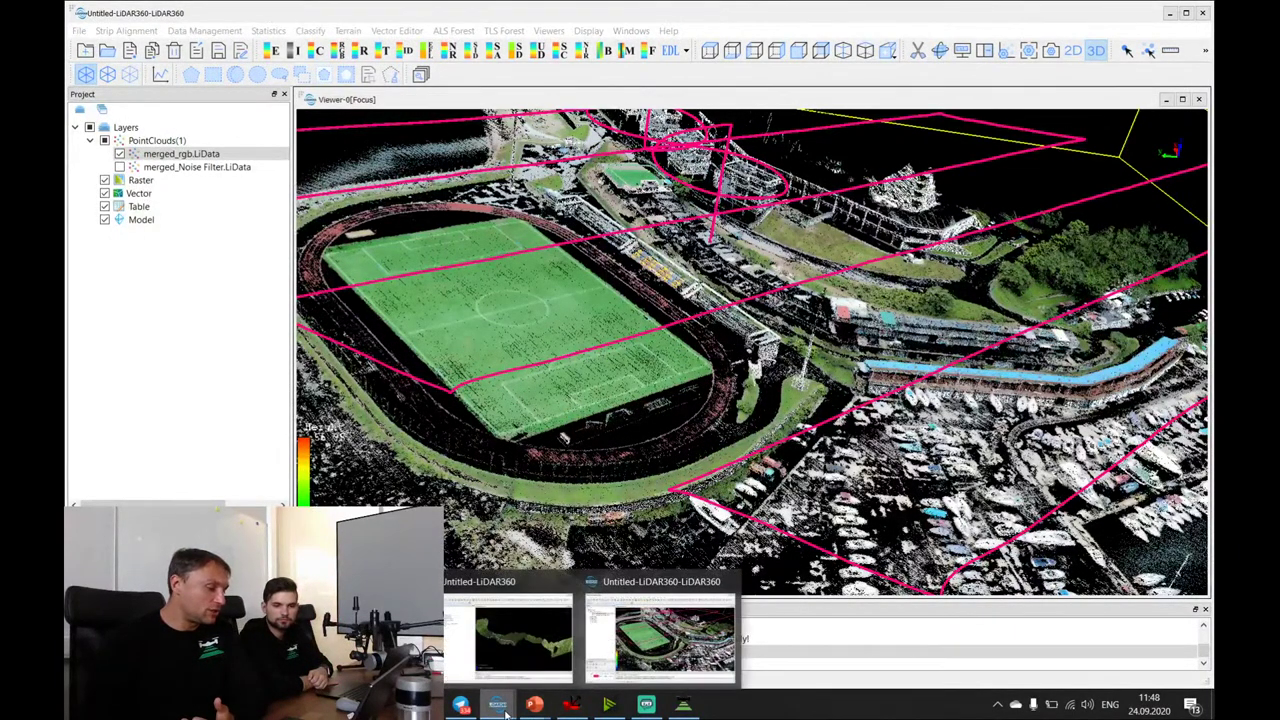
click(510, 635)
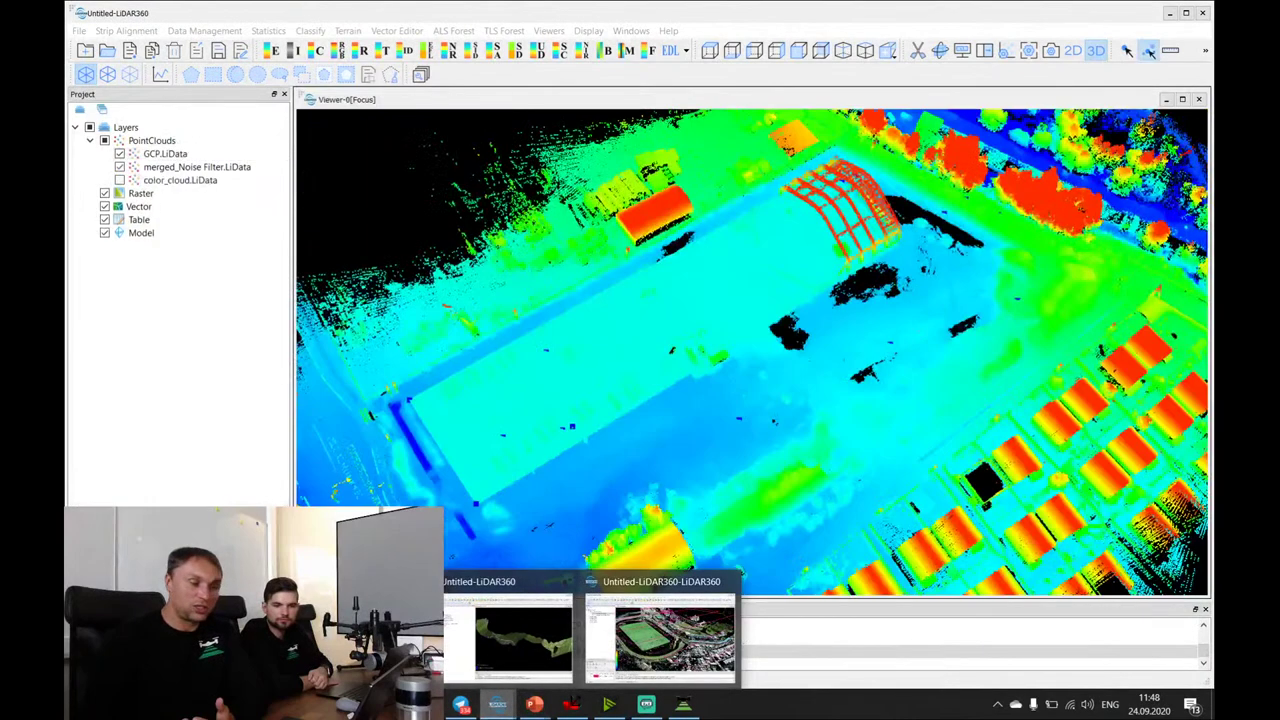
drag(685, 345, 768, 432)
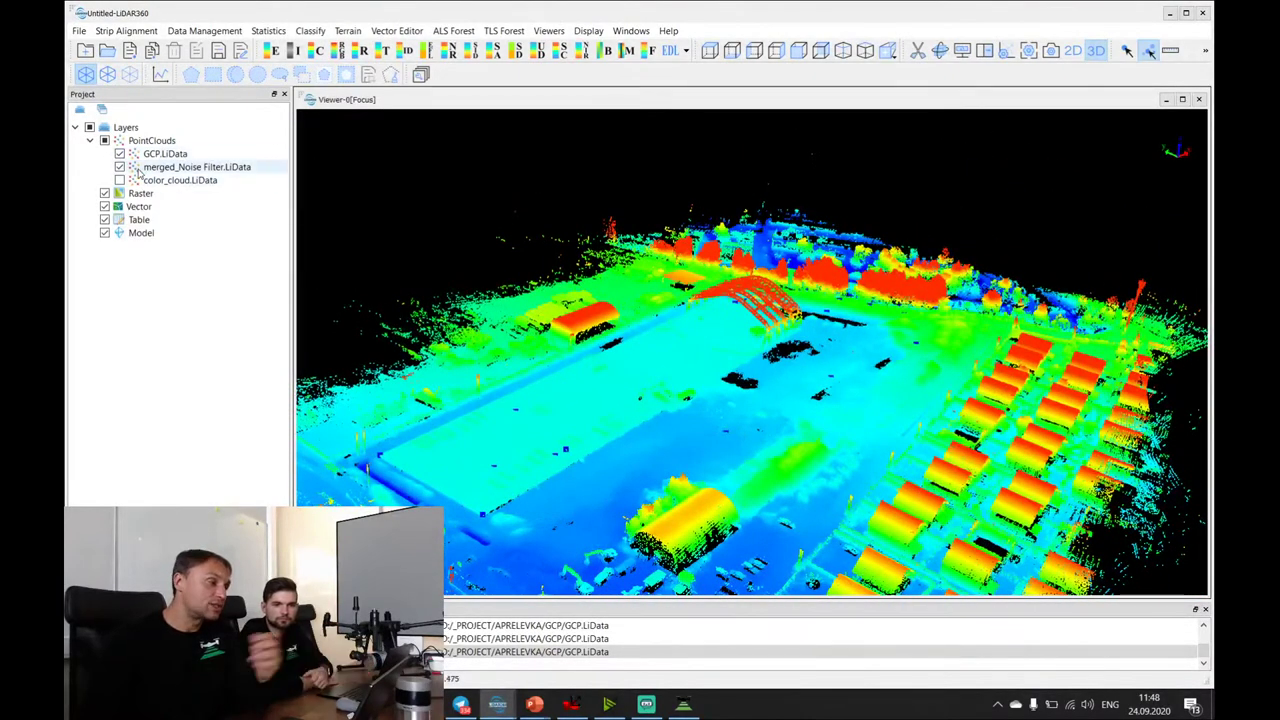
click(120, 154)
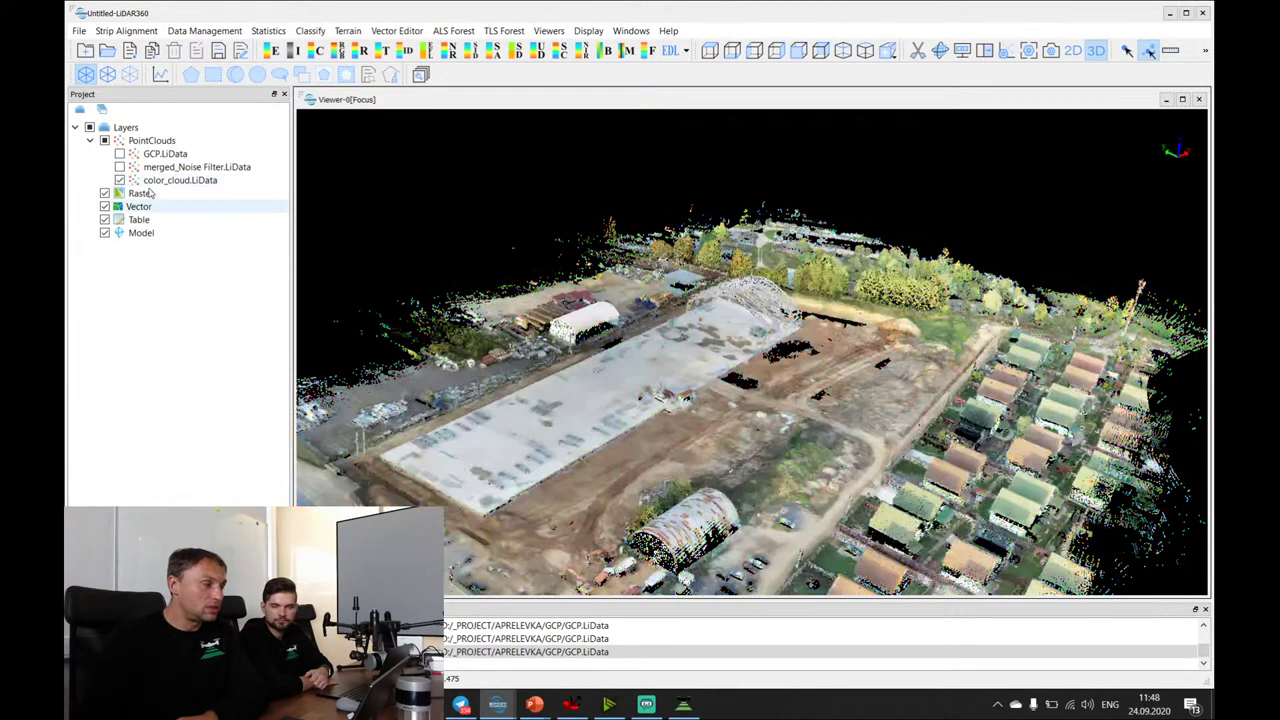
drag(802, 450, 814, 481)
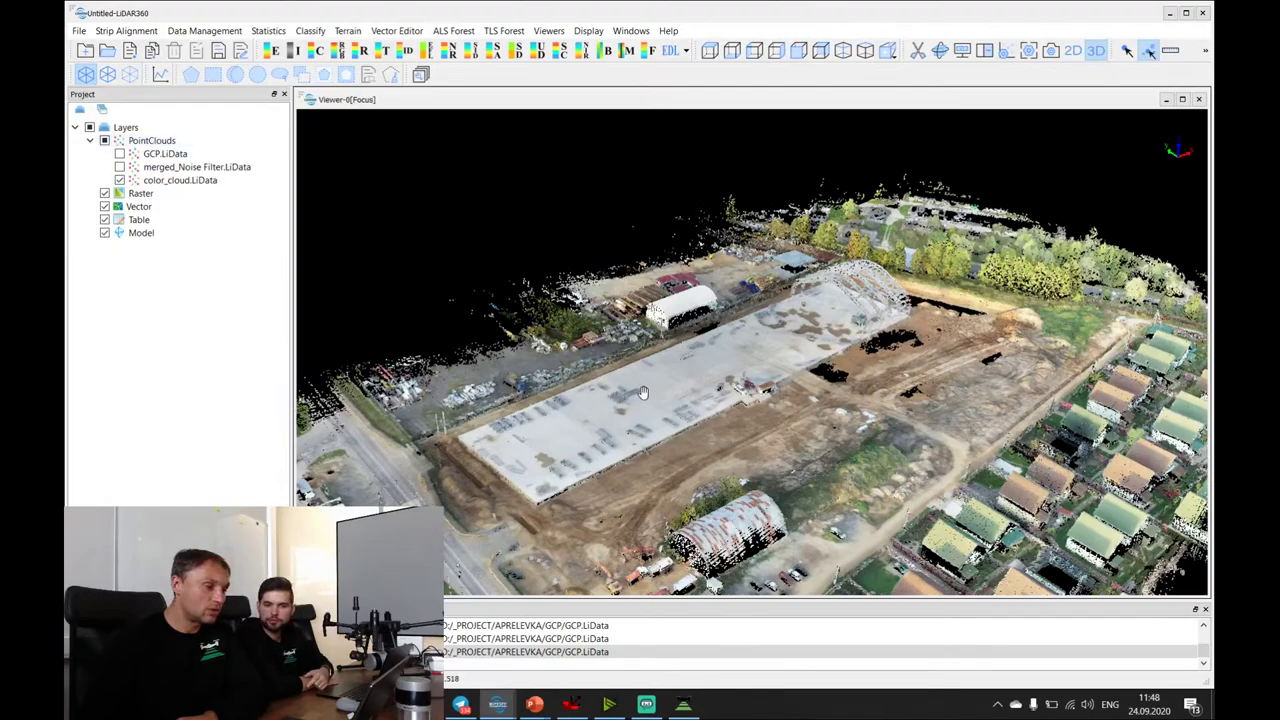
drag(643, 392, 630, 380)
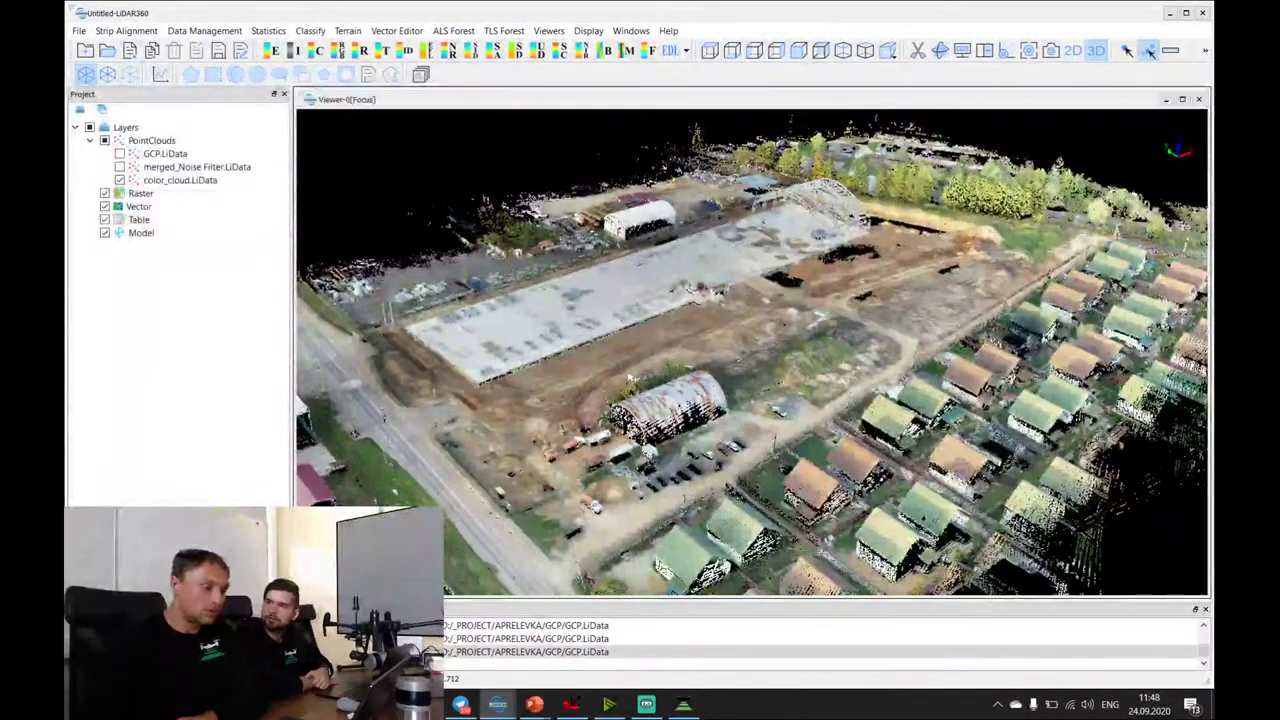
Return to the TopoLidar point cloud view and take a closer look at the generated stadium cloud.
click(684, 706)
scroll(652, 353, up, 4)
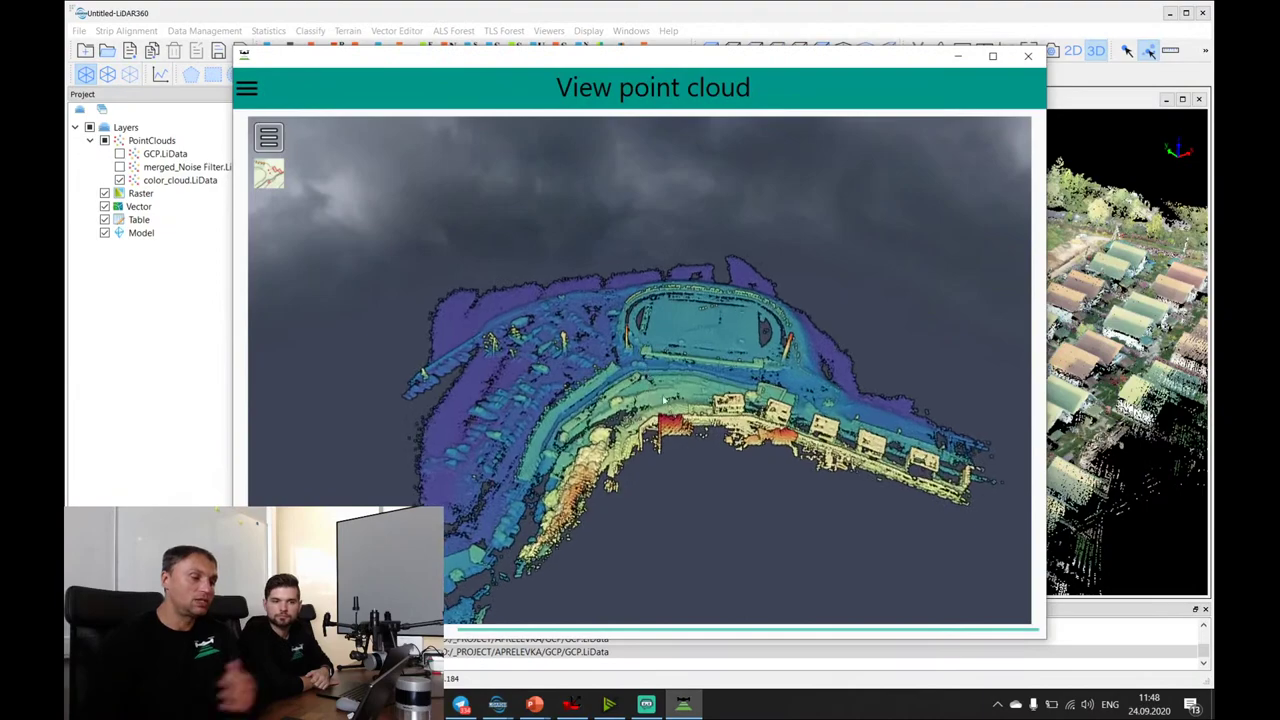
scroll(664, 390, up, 2)
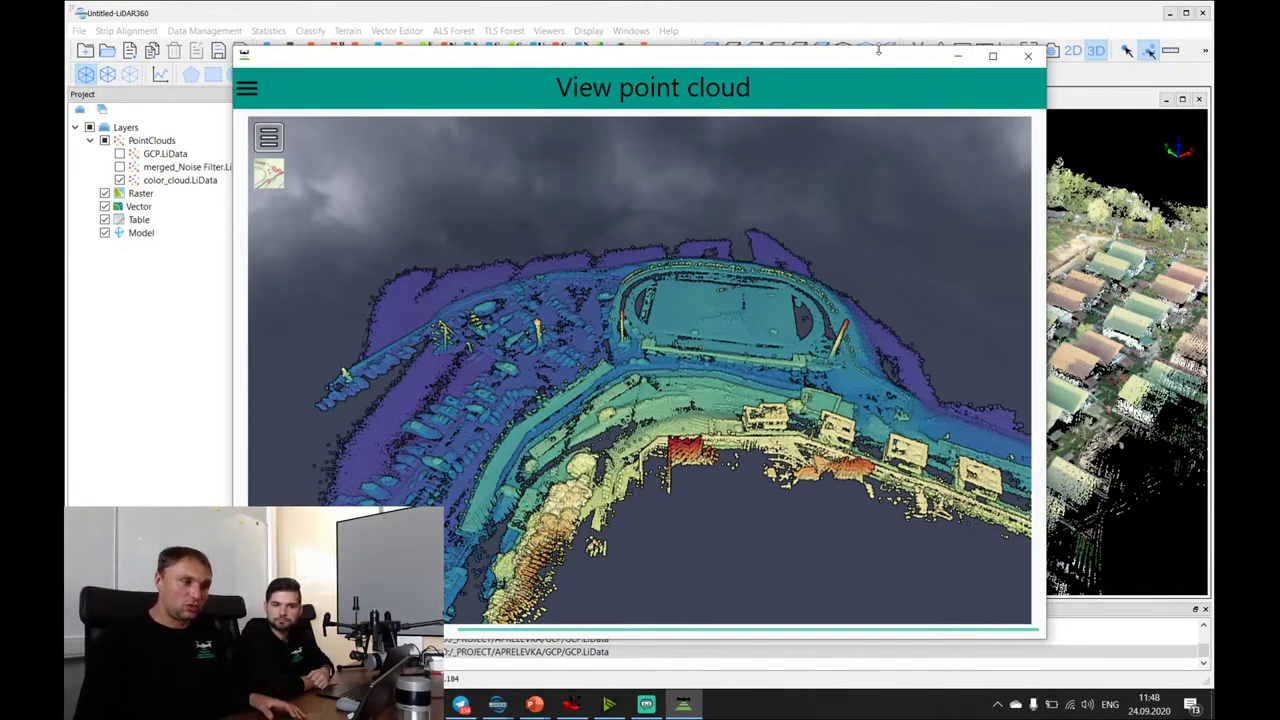
drag(869, 62, 953, 108)
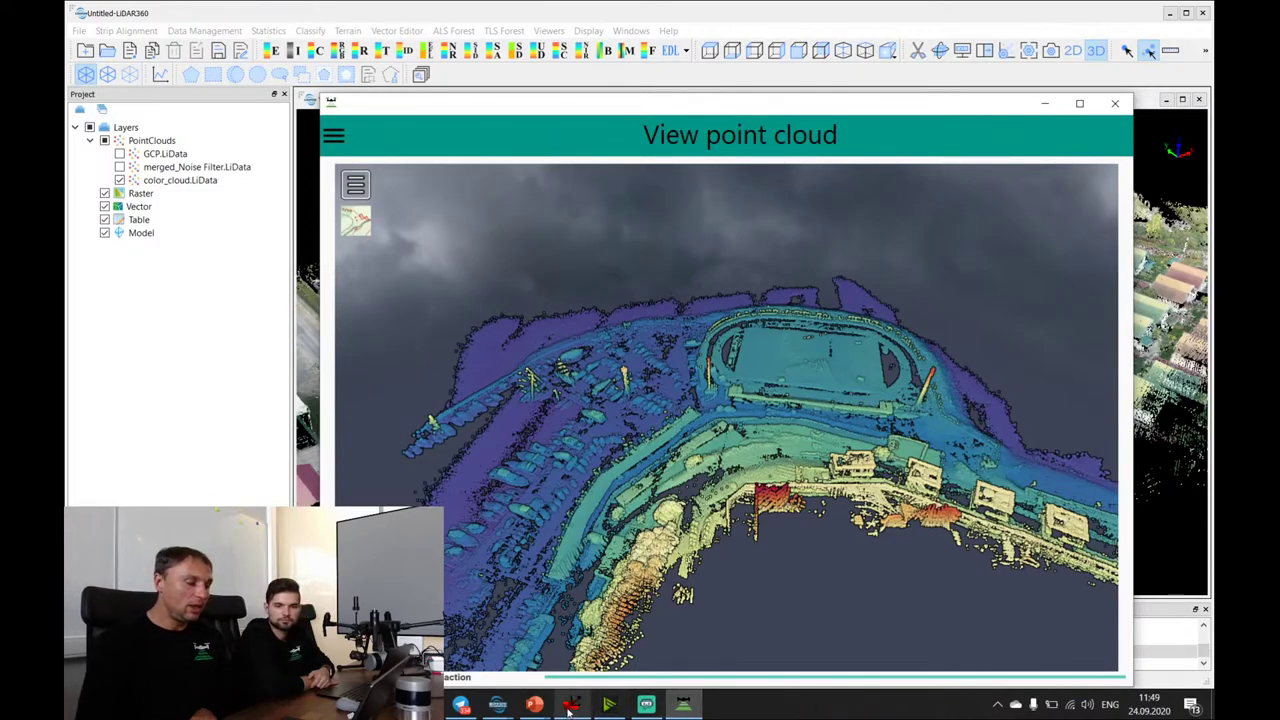
Switch back to the LiDAR360 construction site project and show GCP.LiData over color_cloud.LiData.
click(497, 705)
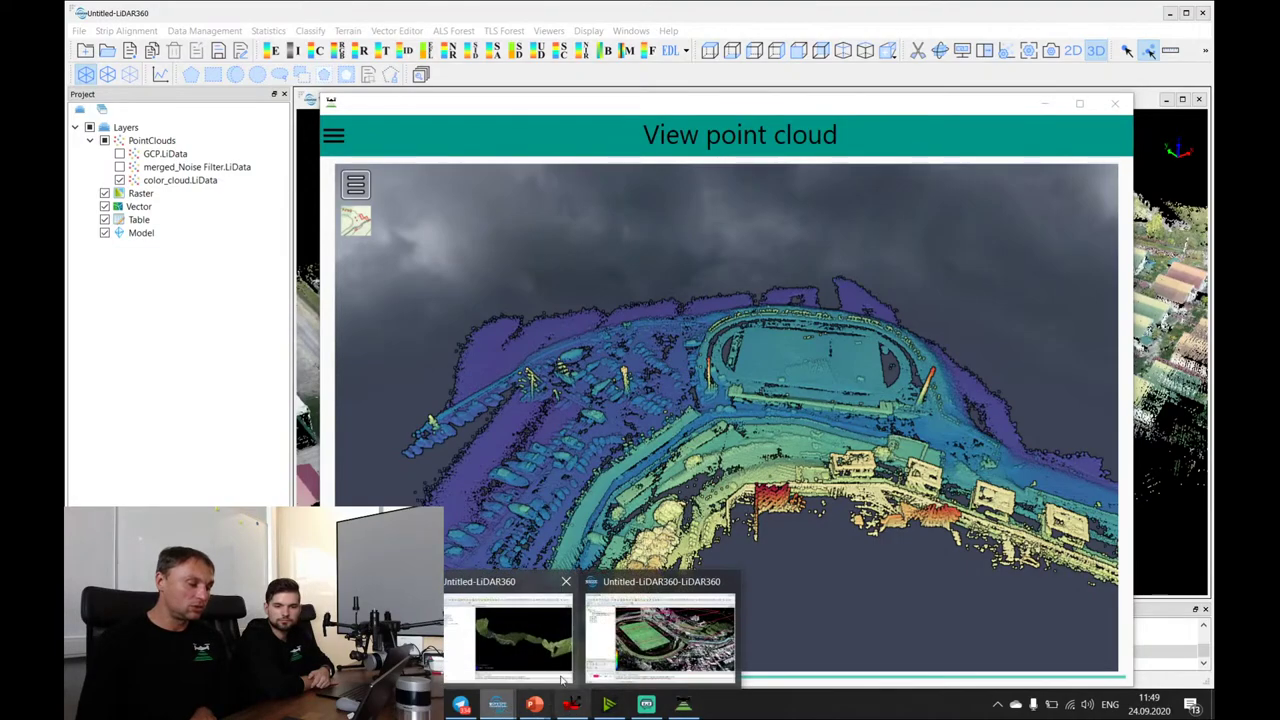
click(695, 648)
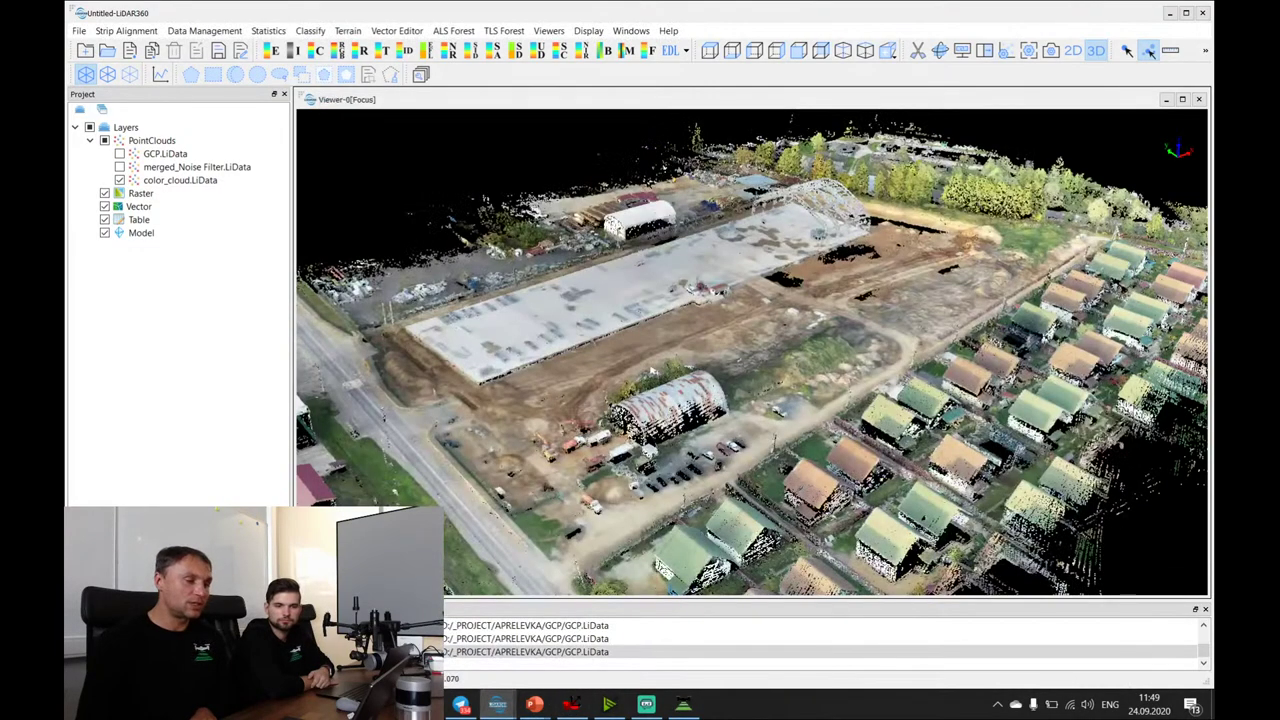
drag(655, 371, 846, 346)
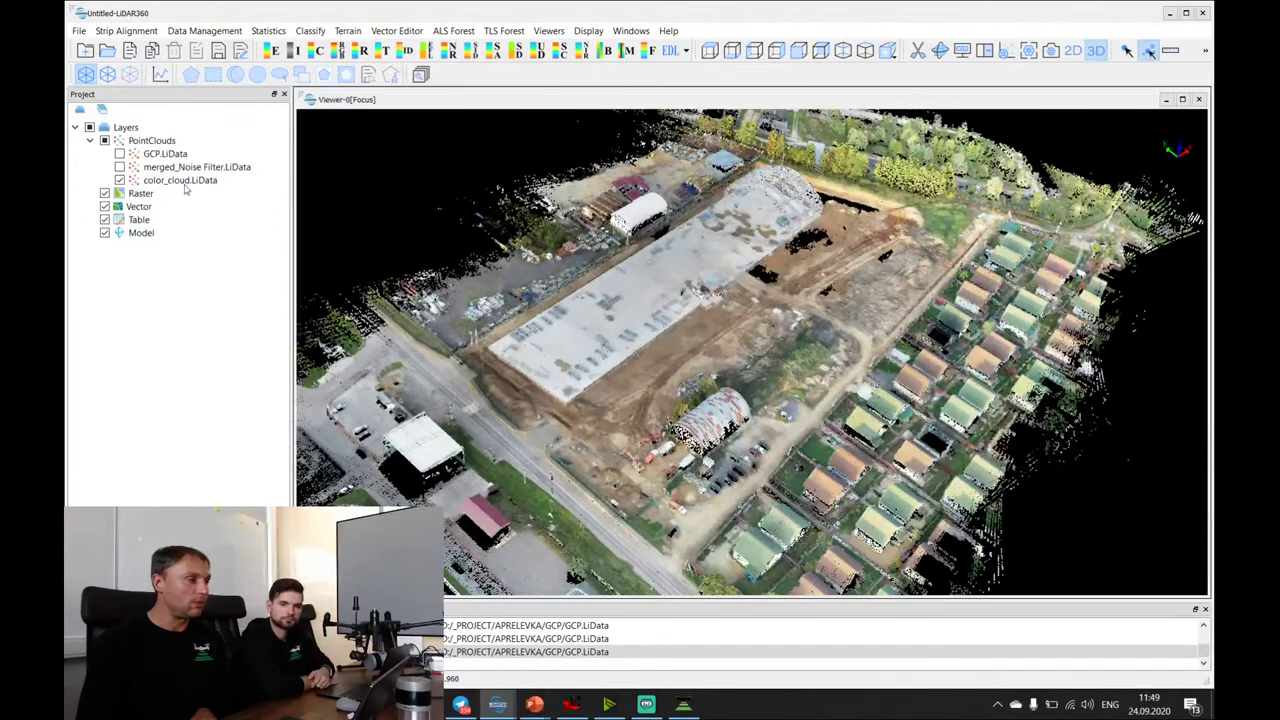
click(120, 154)
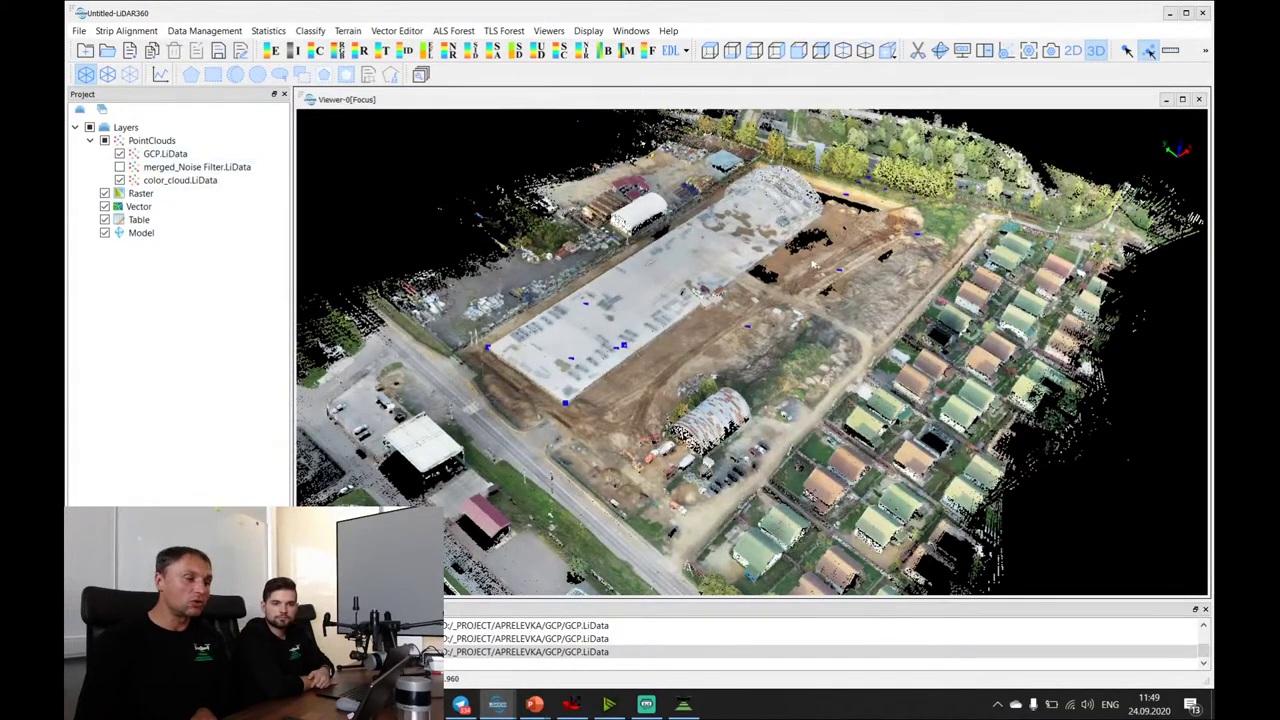
scroll(752, 352, up, 2)
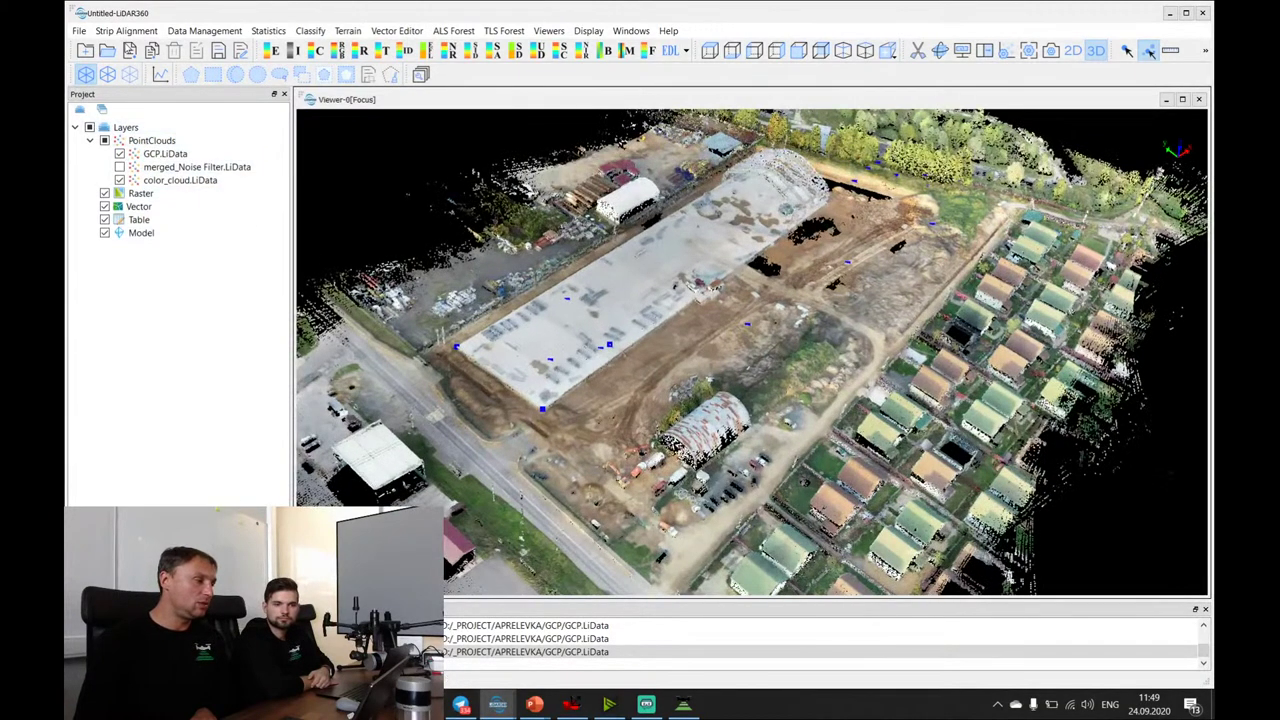
Start Strip Alignment and set the trajectory folder inside APRELEVKA as its output directory.
click(123, 32)
click(123, 31)
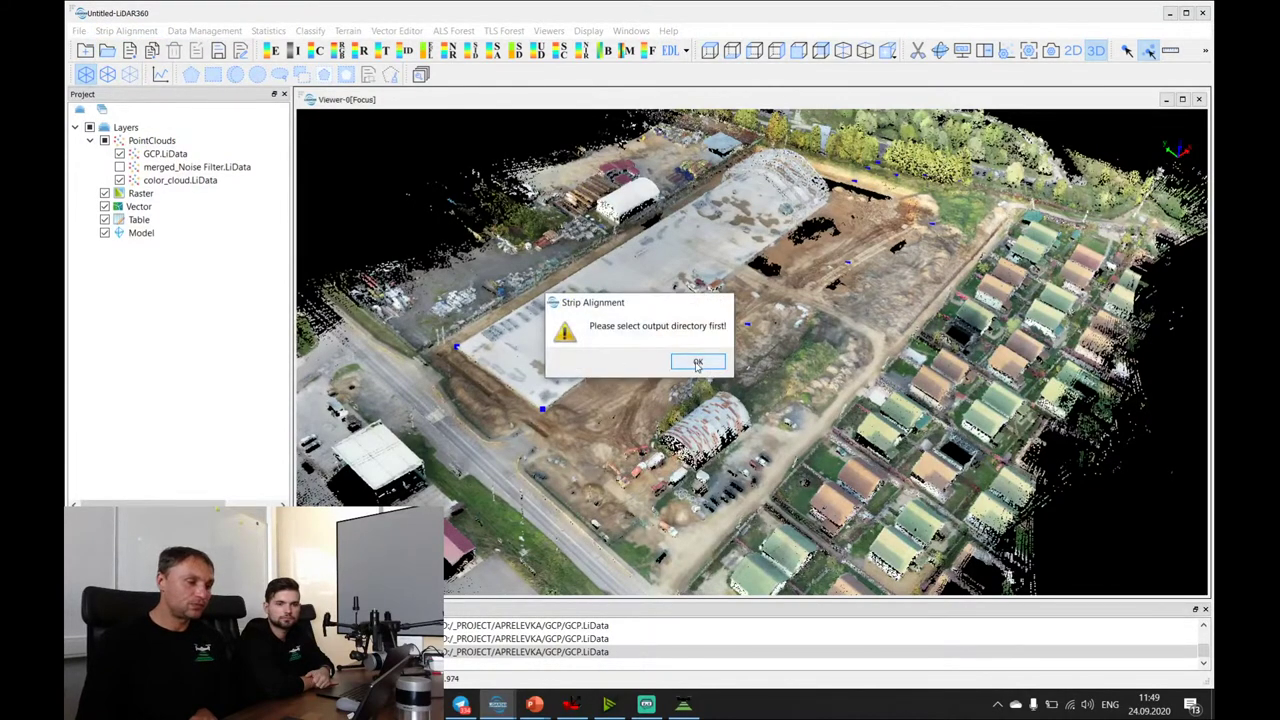
click(697, 362)
click(246, 38)
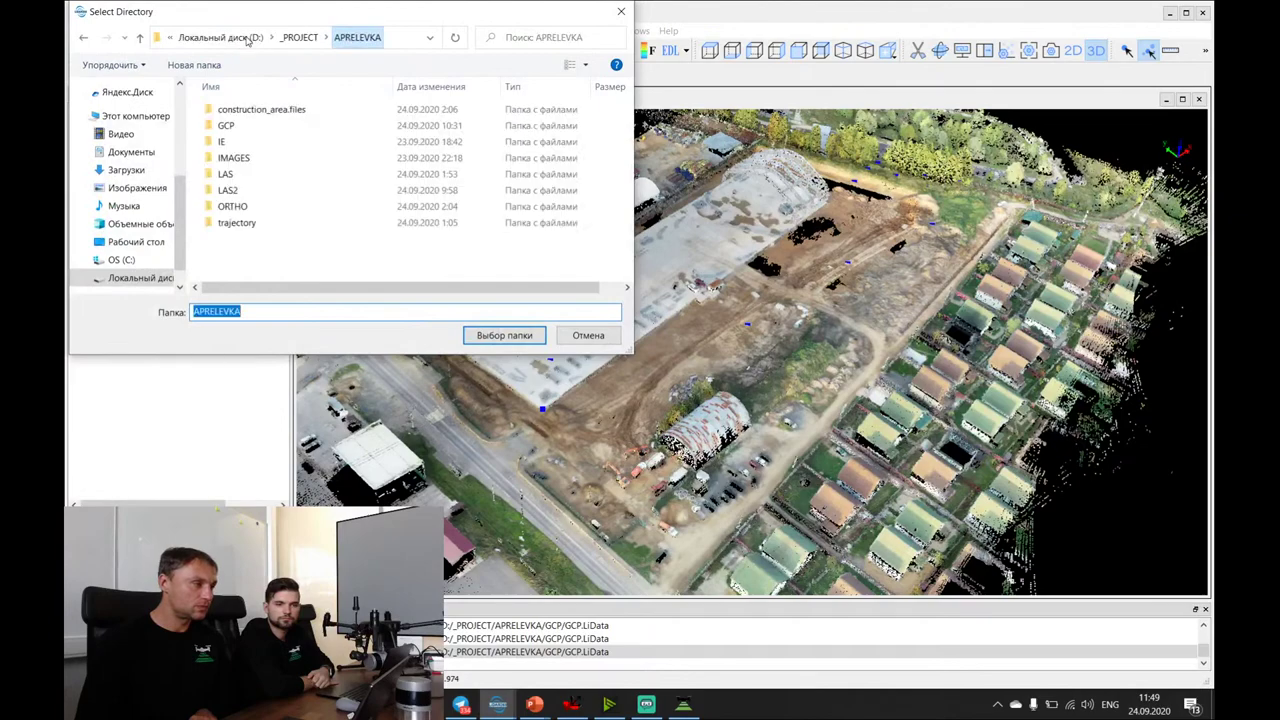
double_click(240, 217)
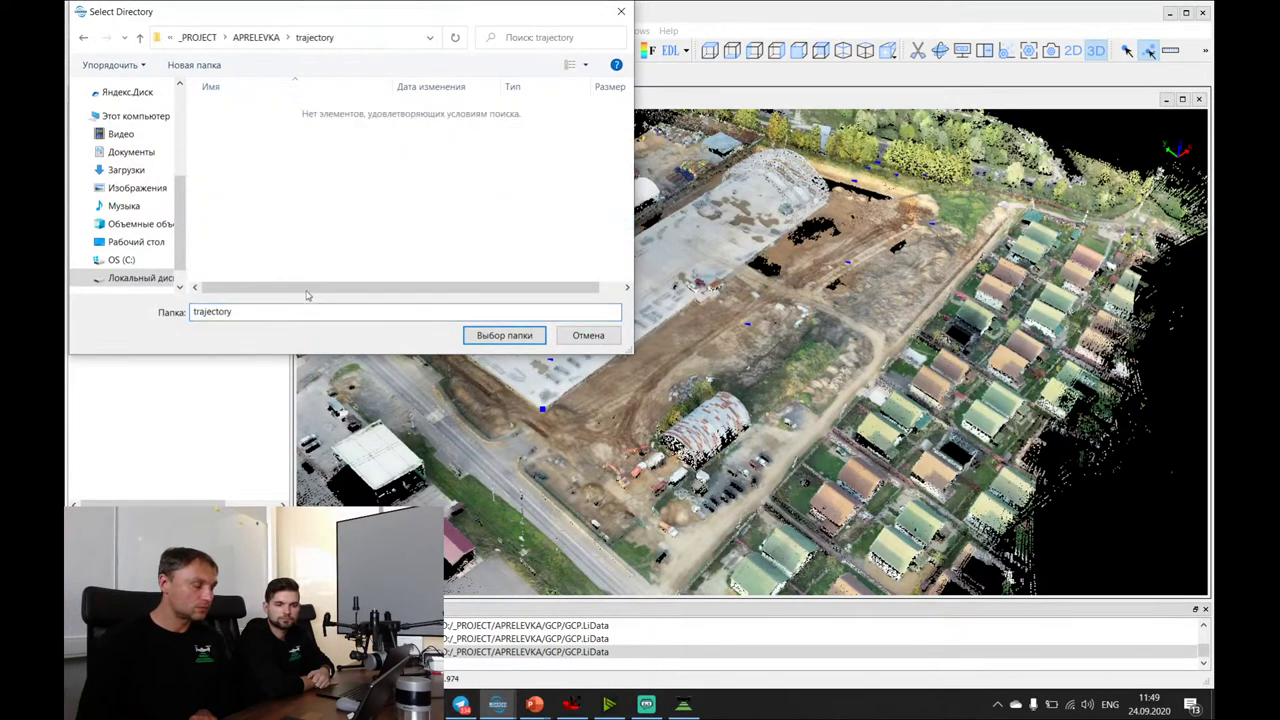
click(511, 336)
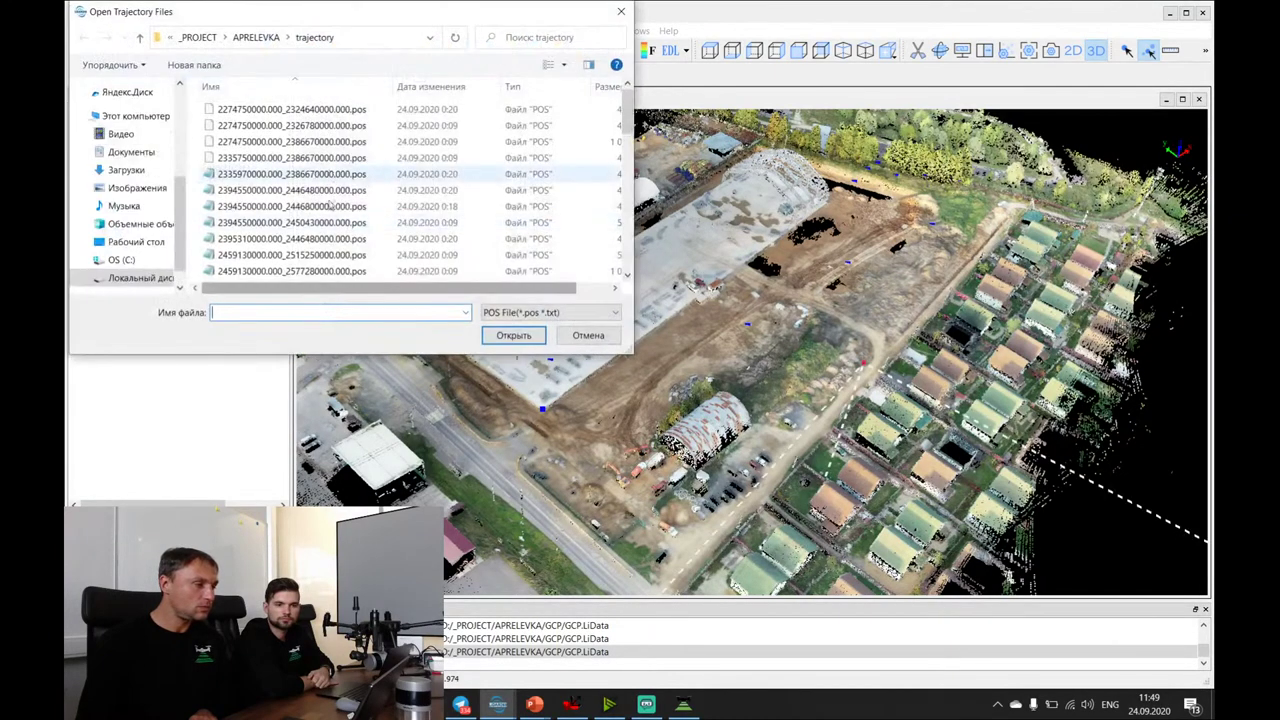
Open the trajectory files from 2628240000.000_2660920000.000.pos through 2845790000.000_2877760000.000.pos.
scroll(355, 245, down, 3)
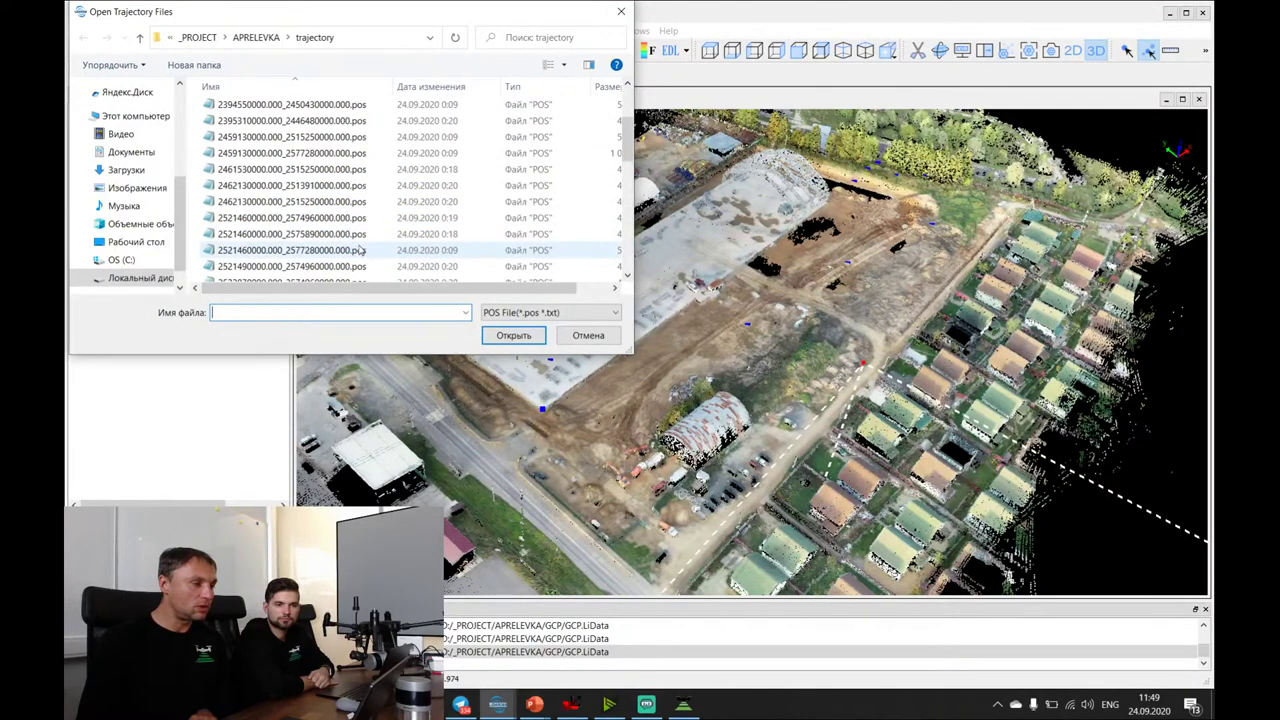
scroll(358, 251, down, 5)
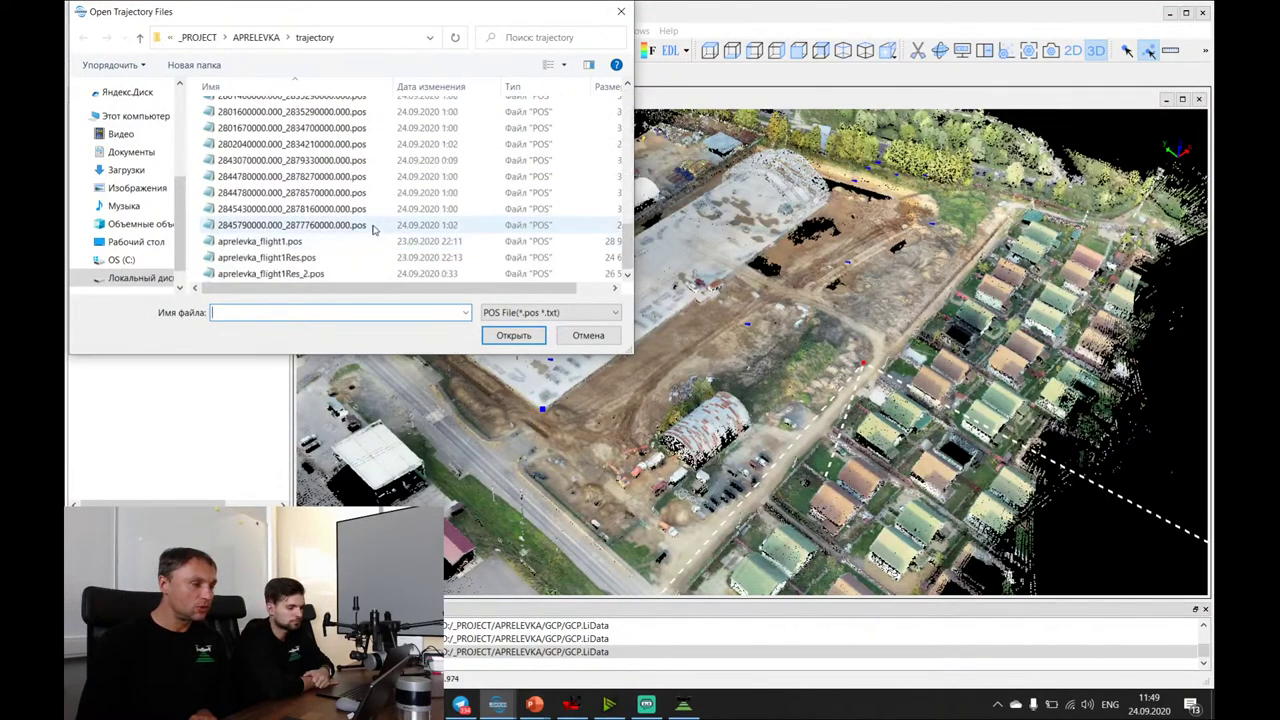
click(371, 225)
scroll(371, 223, up, 4)
scroll(443, 220, up, 2)
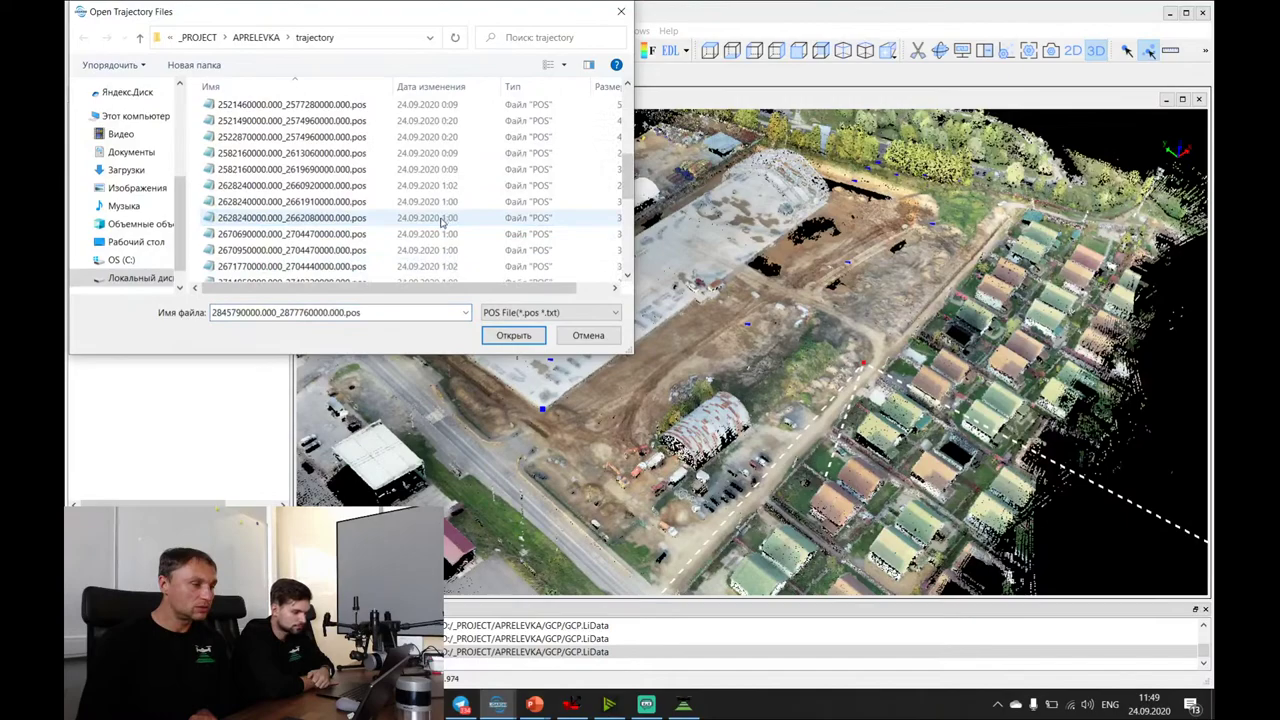
click(443, 188)
shift+click(470, 268)
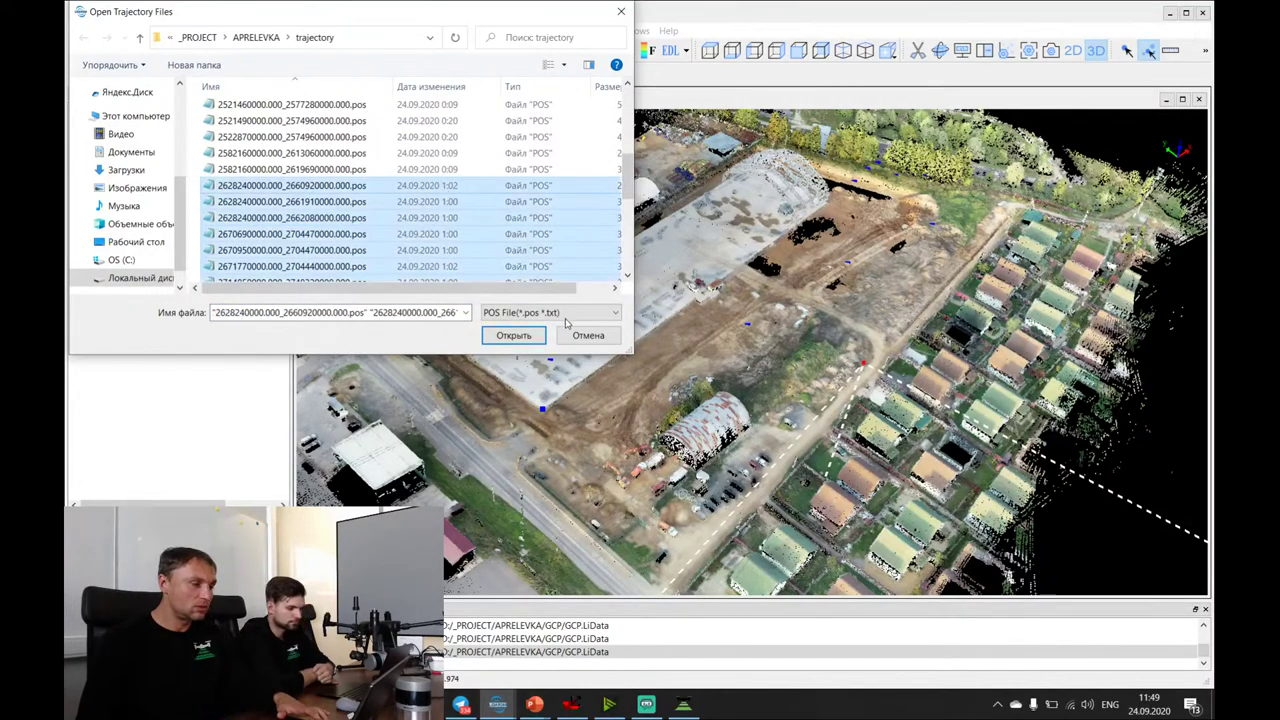
click(514, 336)
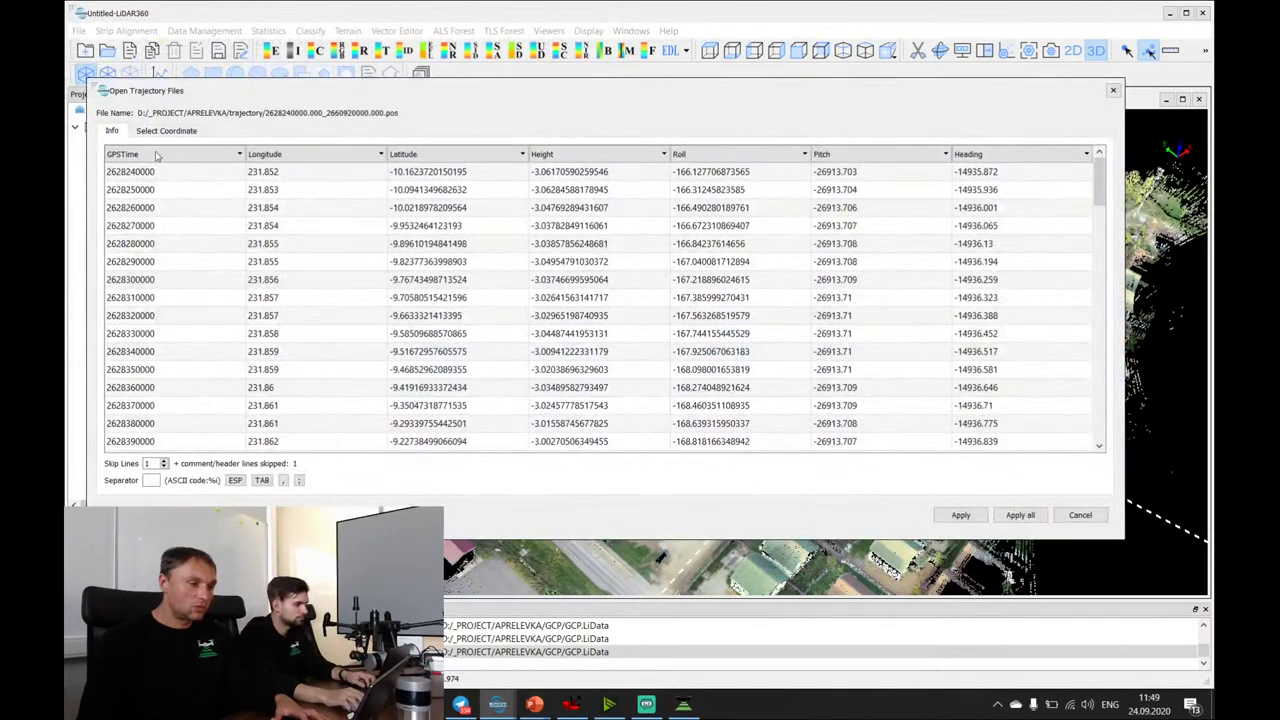
Set the skipped lines to 0 to expose the header row and assign columns two to four as Height, Roll and Pitch.
click(295, 158)
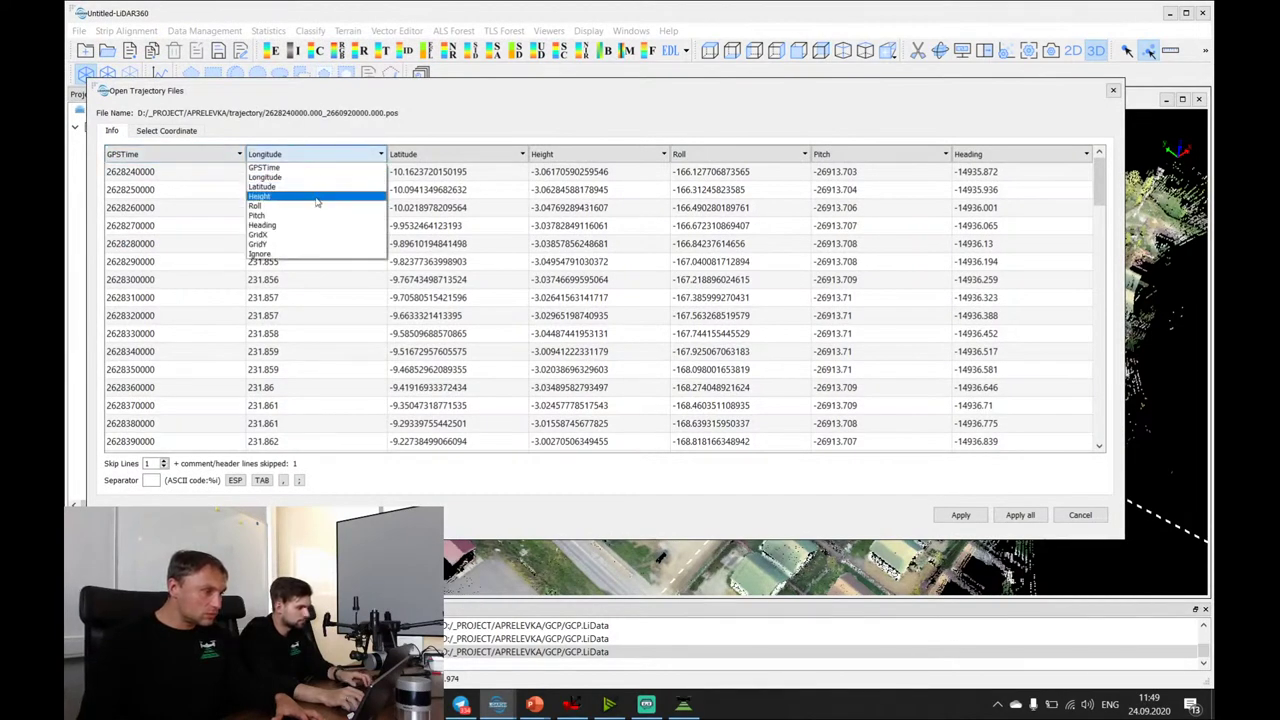
click(317, 197)
click(164, 467)
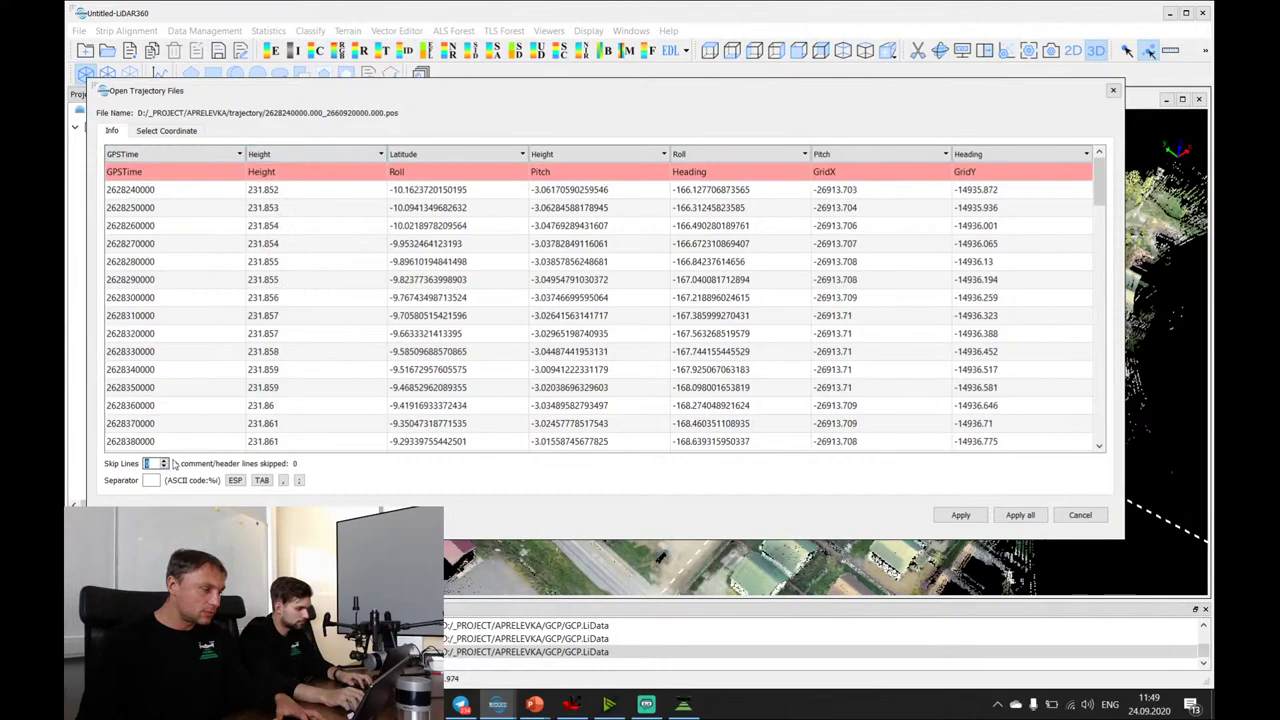
click(458, 158)
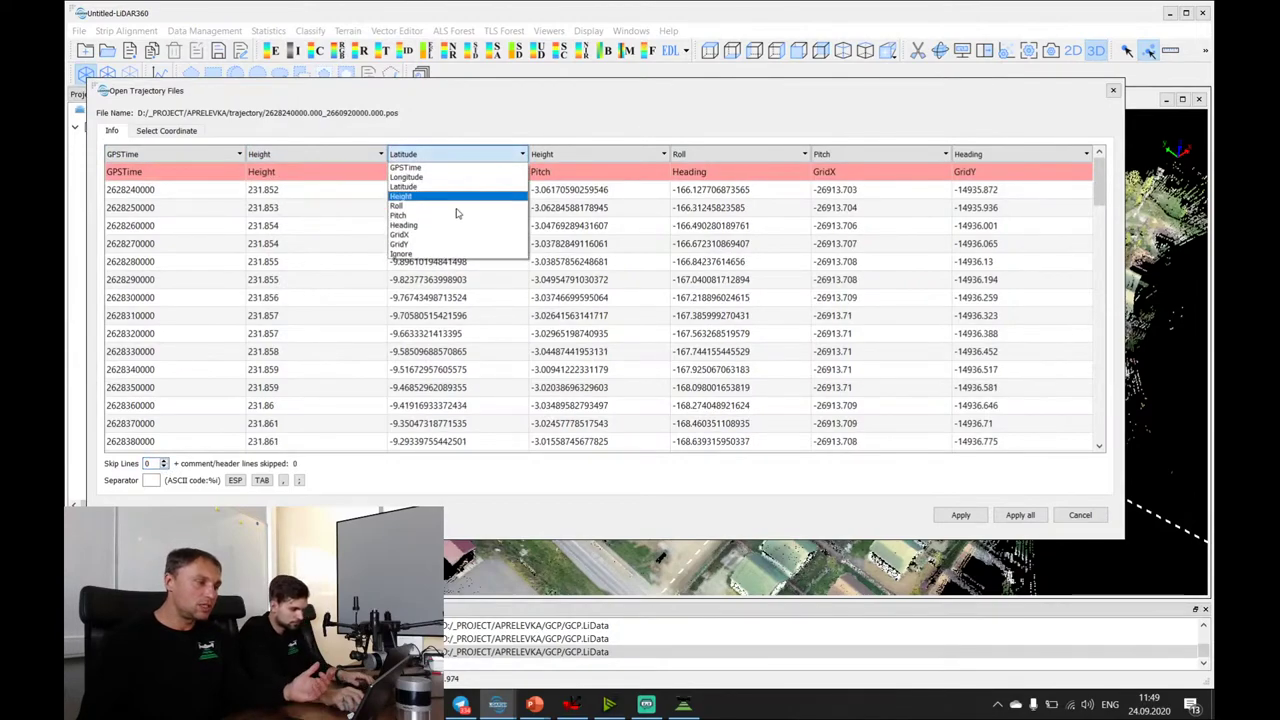
click(449, 207)
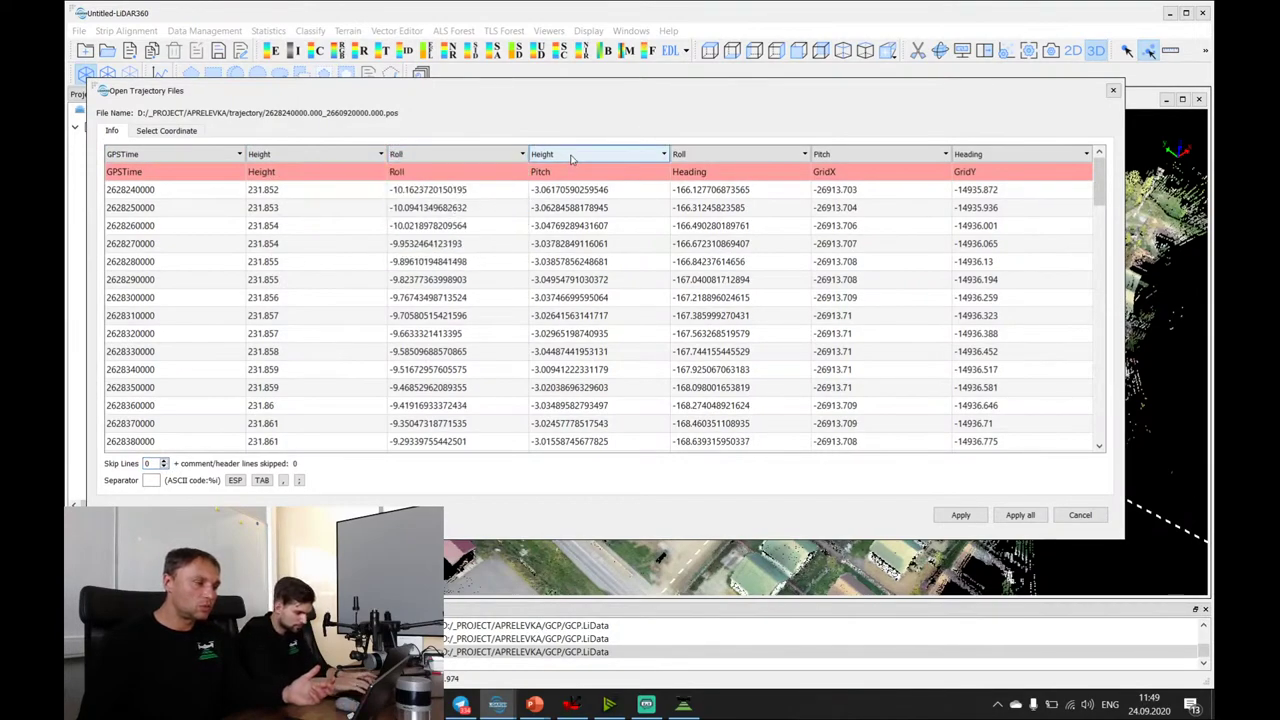
click(571, 158)
click(562, 216)
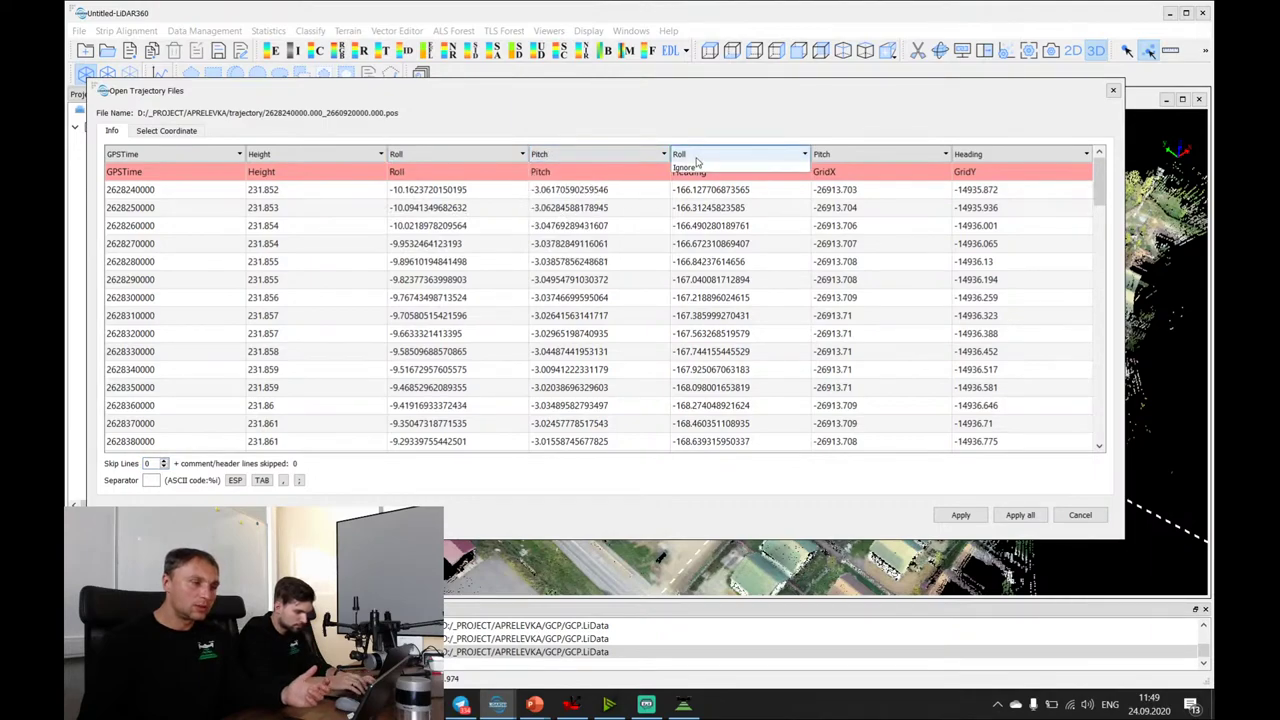
Assign the last three columns as Heading, GridX and GridY, then import all the files with one skipped header line.
click(706, 158)
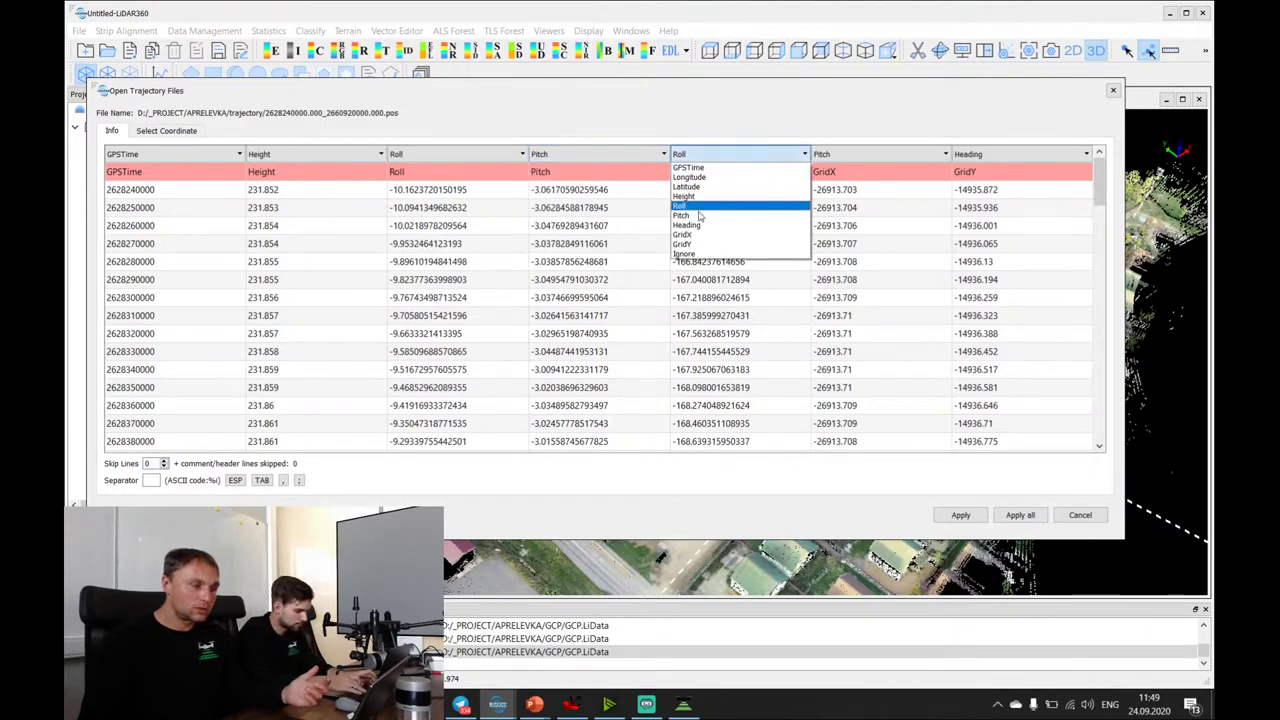
click(688, 225)
click(846, 158)
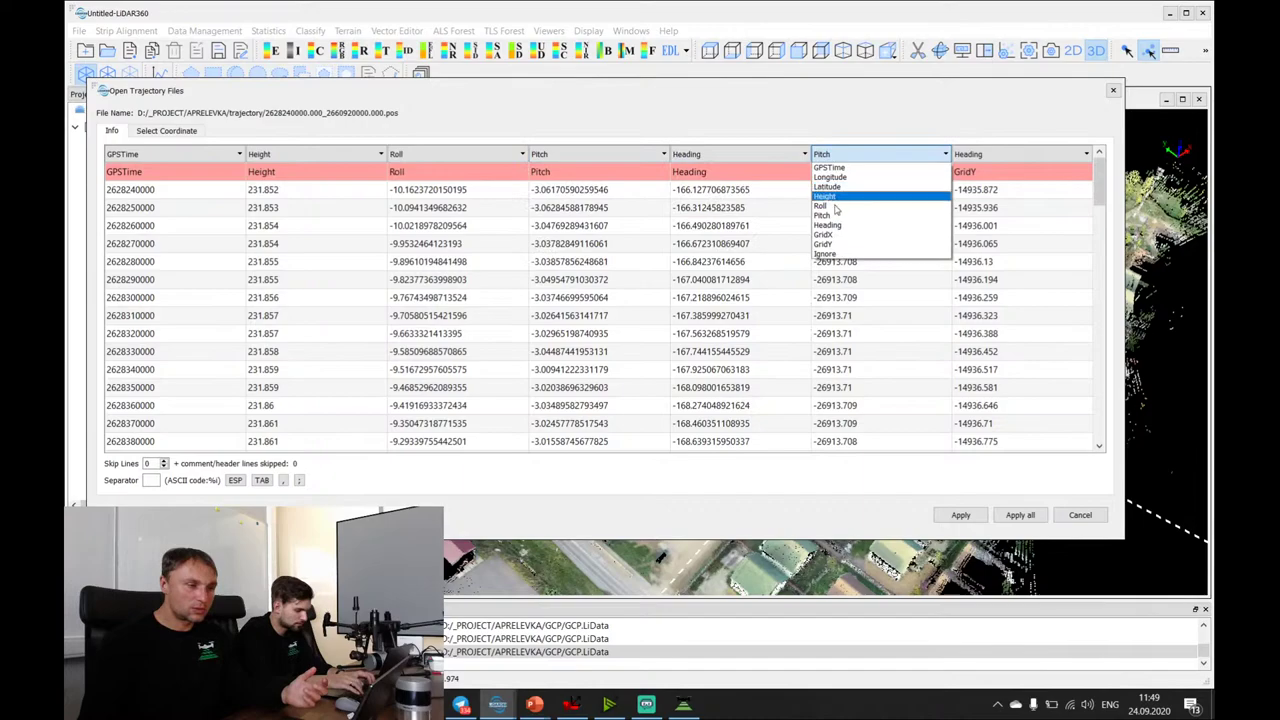
click(840, 234)
click(1020, 156)
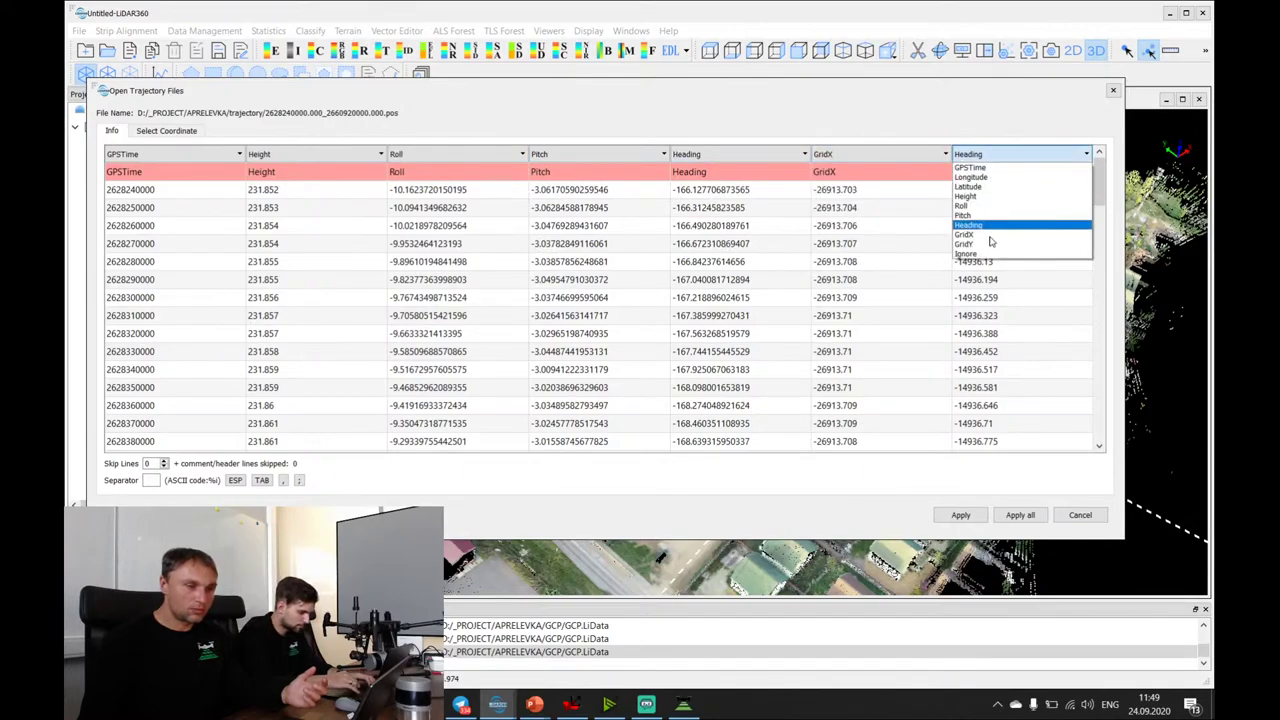
click(988, 248)
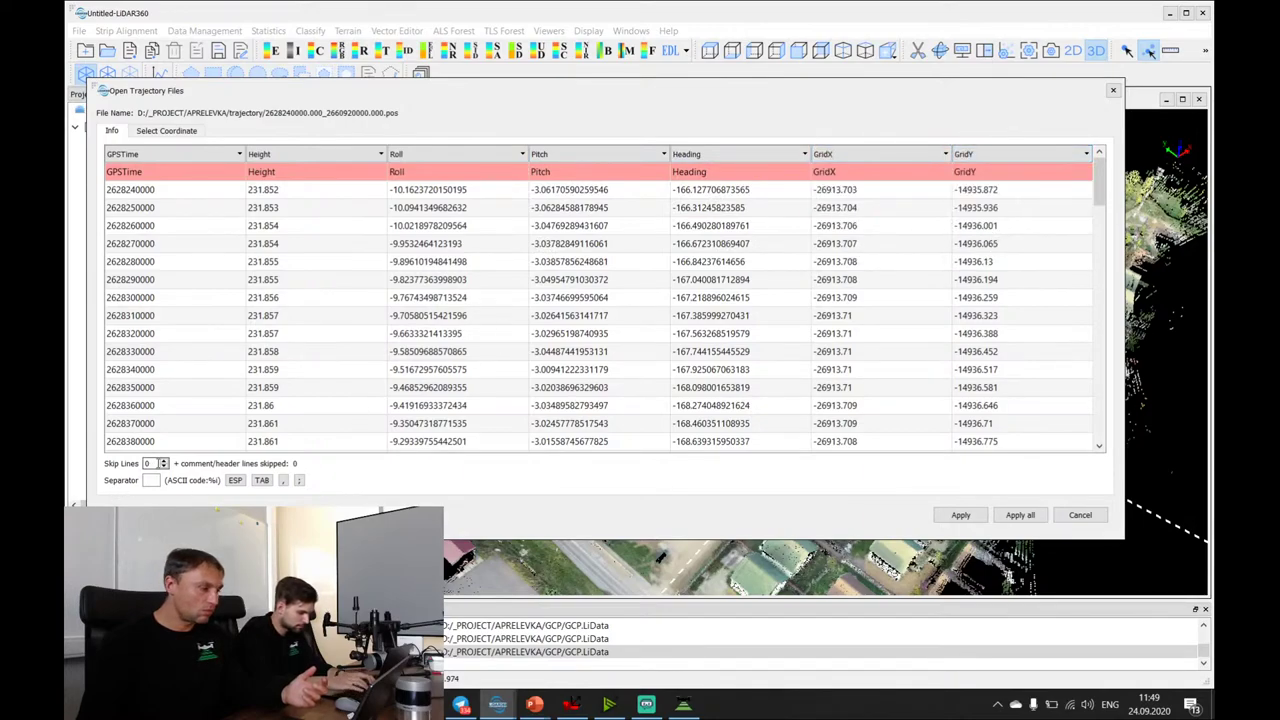
click(164, 461)
click(1012, 516)
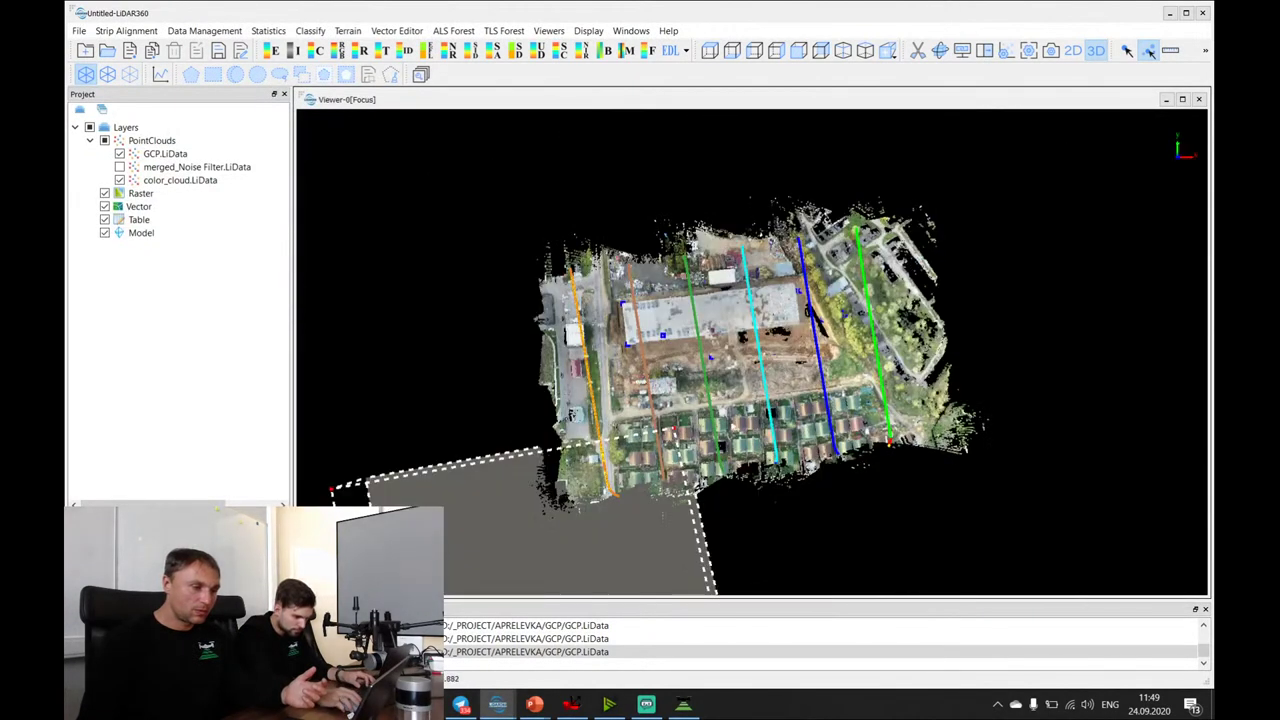
Examine the imported trajectory lines over the coloured cloud, including the control points on the concrete slab and along the tree belt.
scroll(750, 350, up, 2)
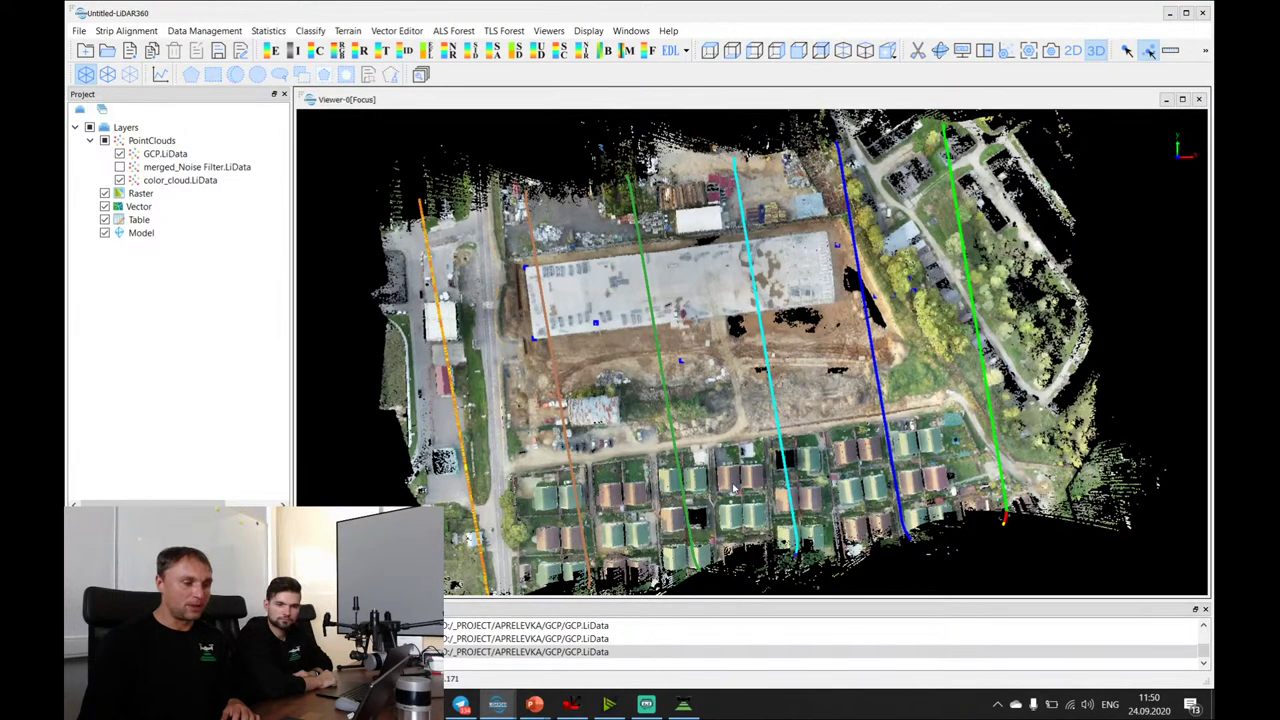
drag(700, 420, 760, 250)
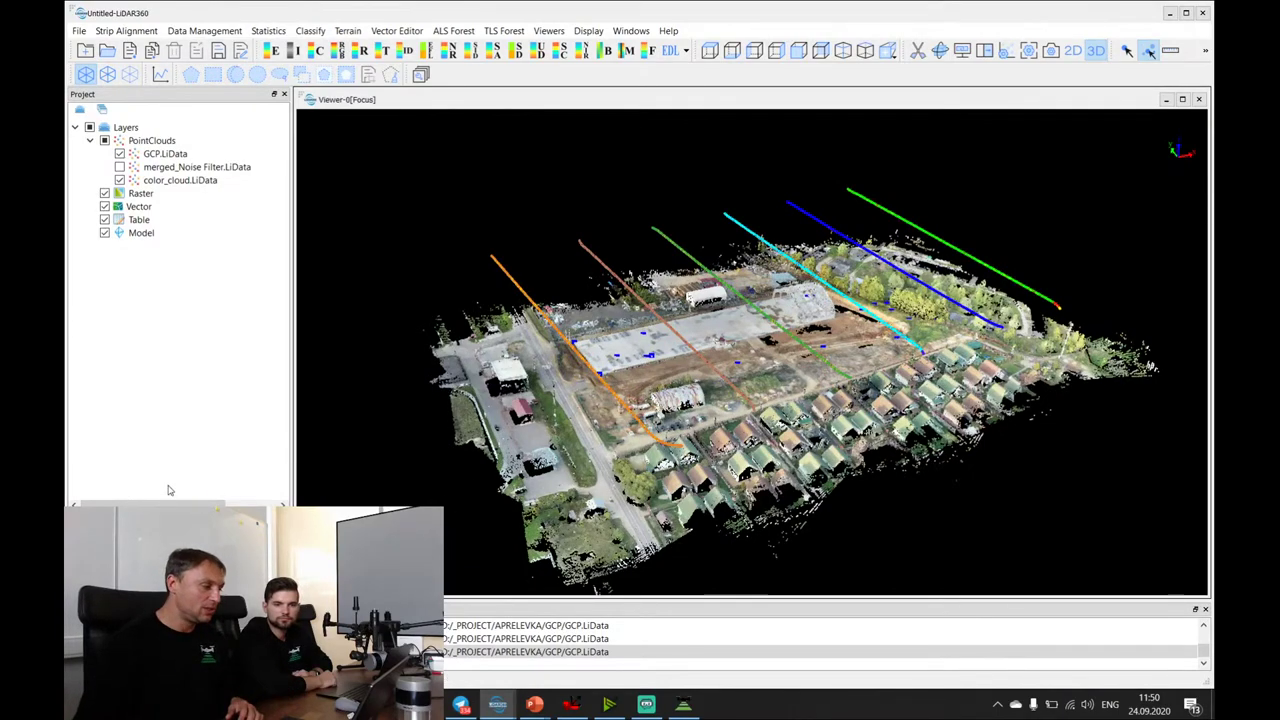
scroll(708, 343, up, 5)
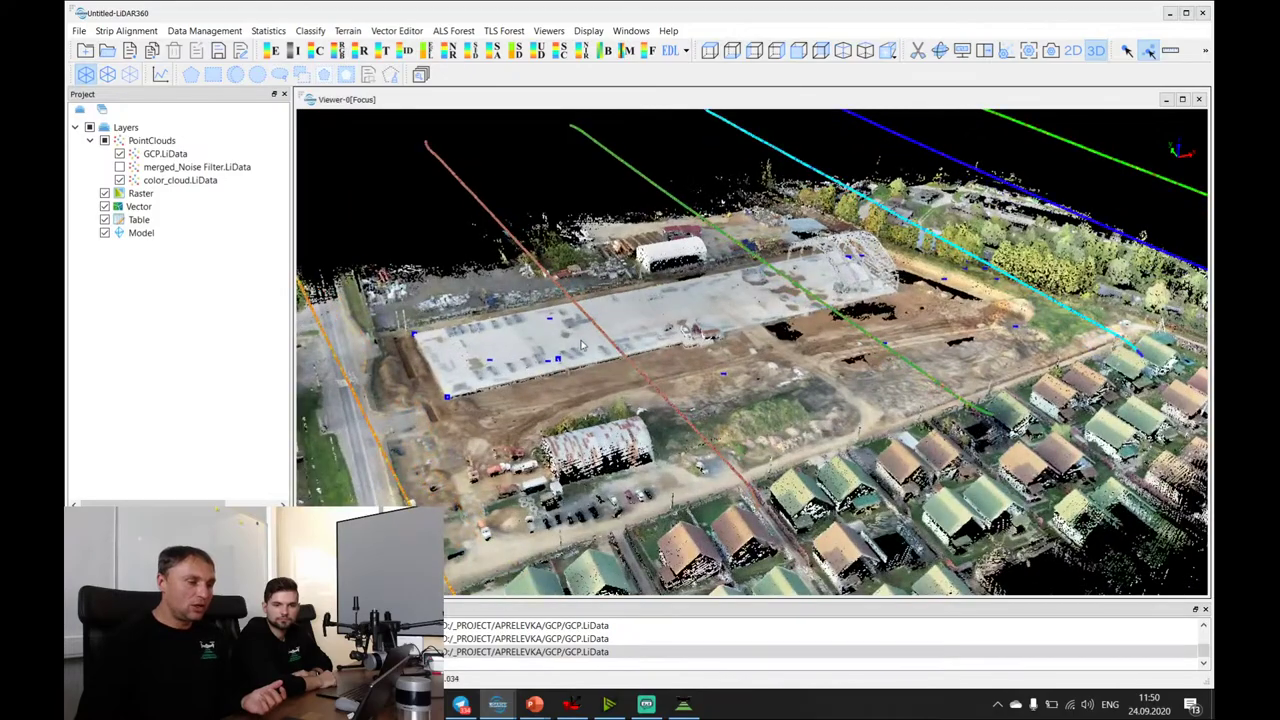
scroll(581, 345, up, 4)
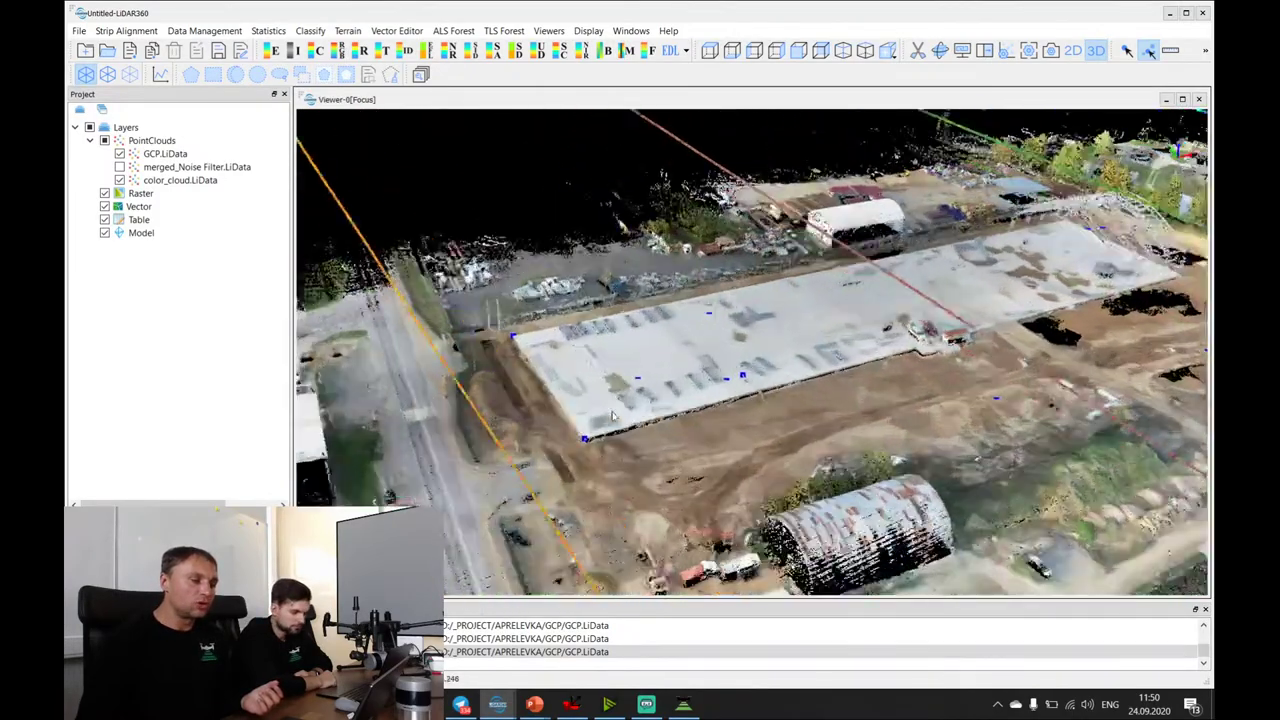
scroll(612, 412, up, 3)
drag(672, 369, 541, 355)
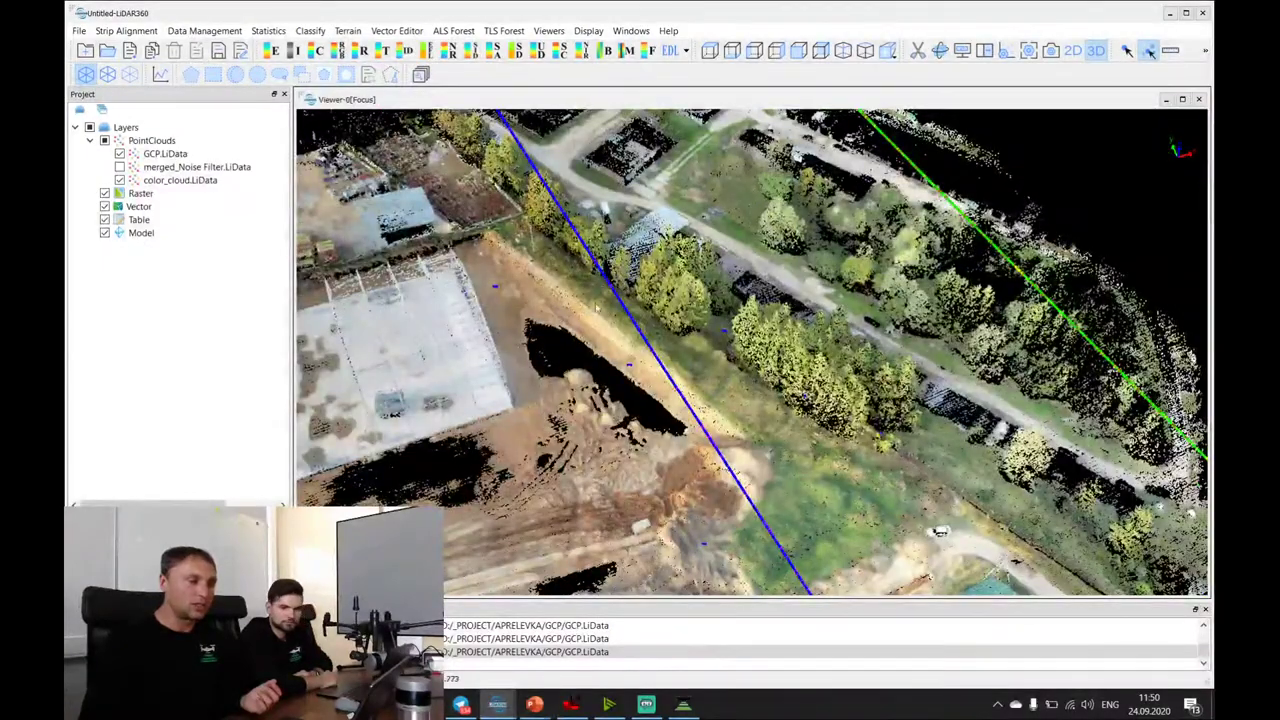
scroll(720, 328, up, 5)
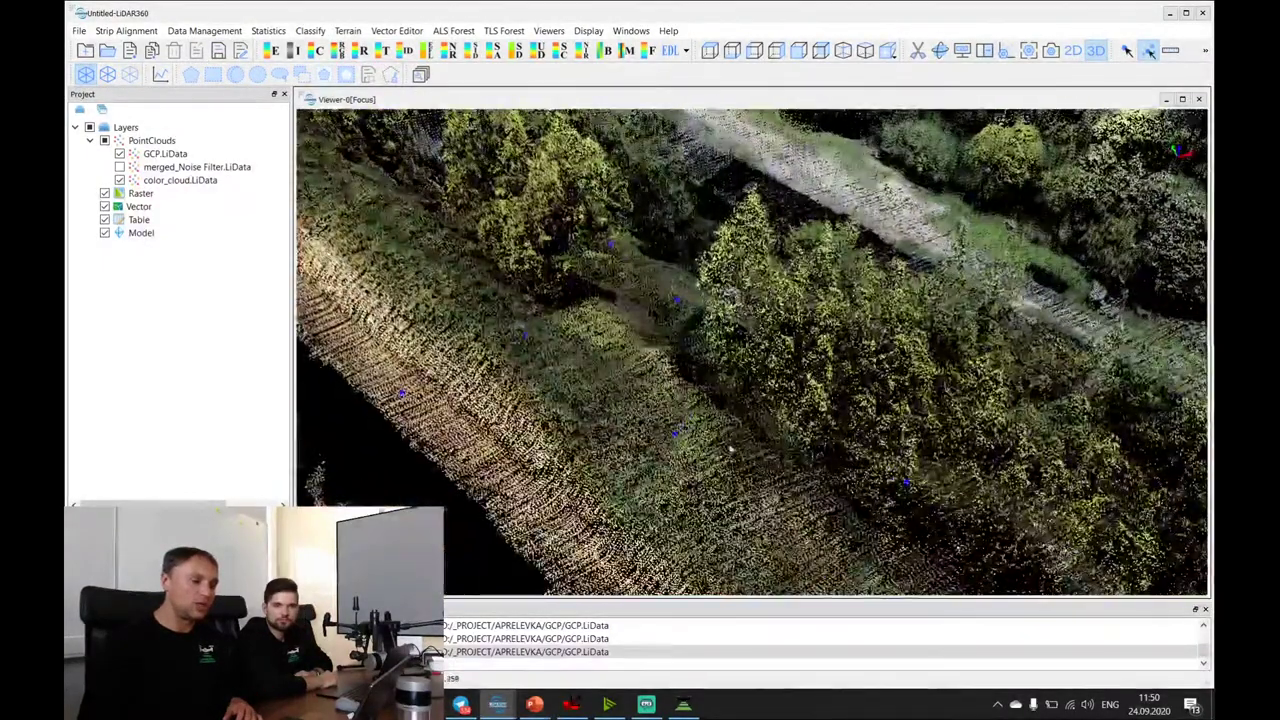
drag(718, 332, 503, 385)
drag(790, 486, 725, 394)
scroll(725, 394, down, 5)
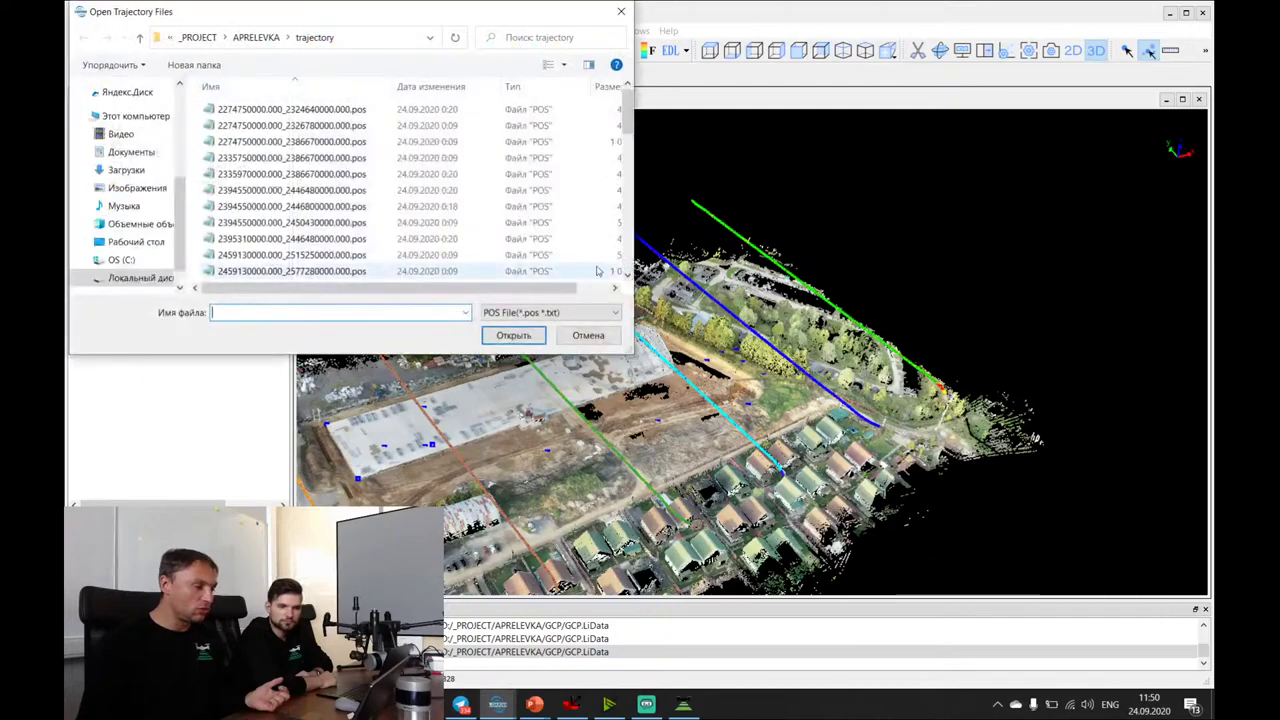
click(586, 334)
scroll(670, 397, down, 2)
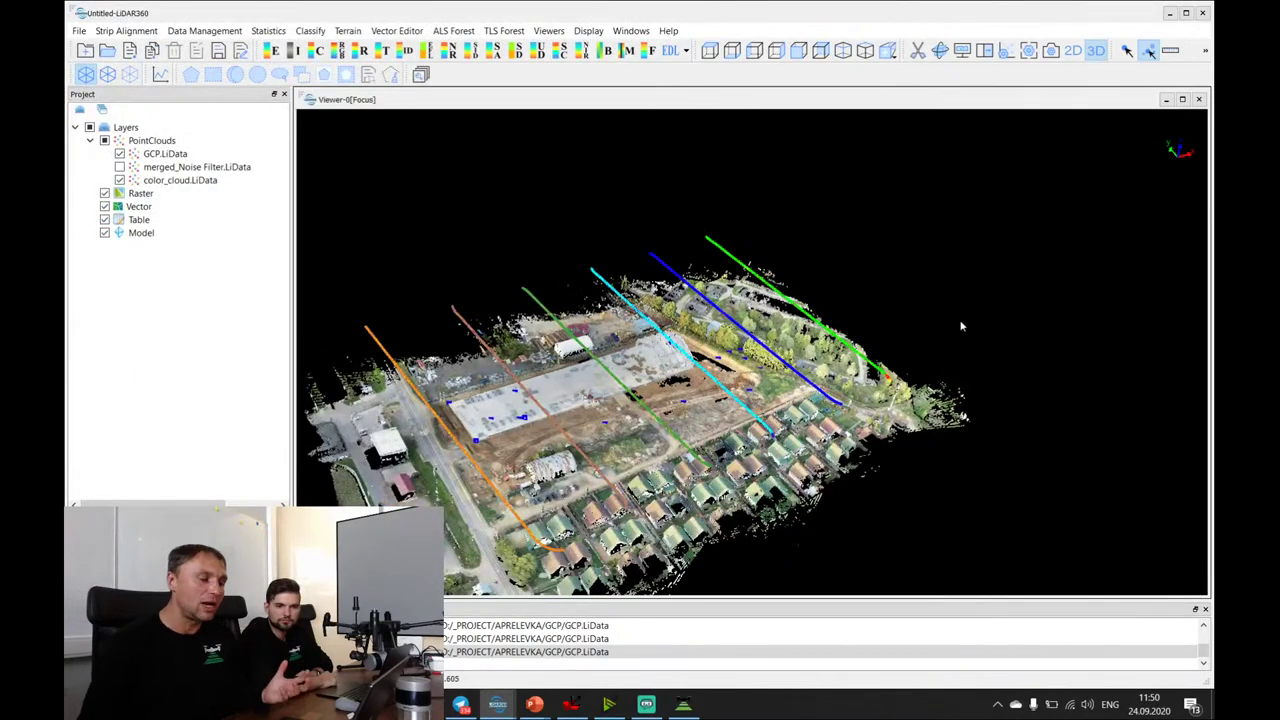
Permanently delete the imported trajectories together with their files.
scroll(662, 398, up, 2)
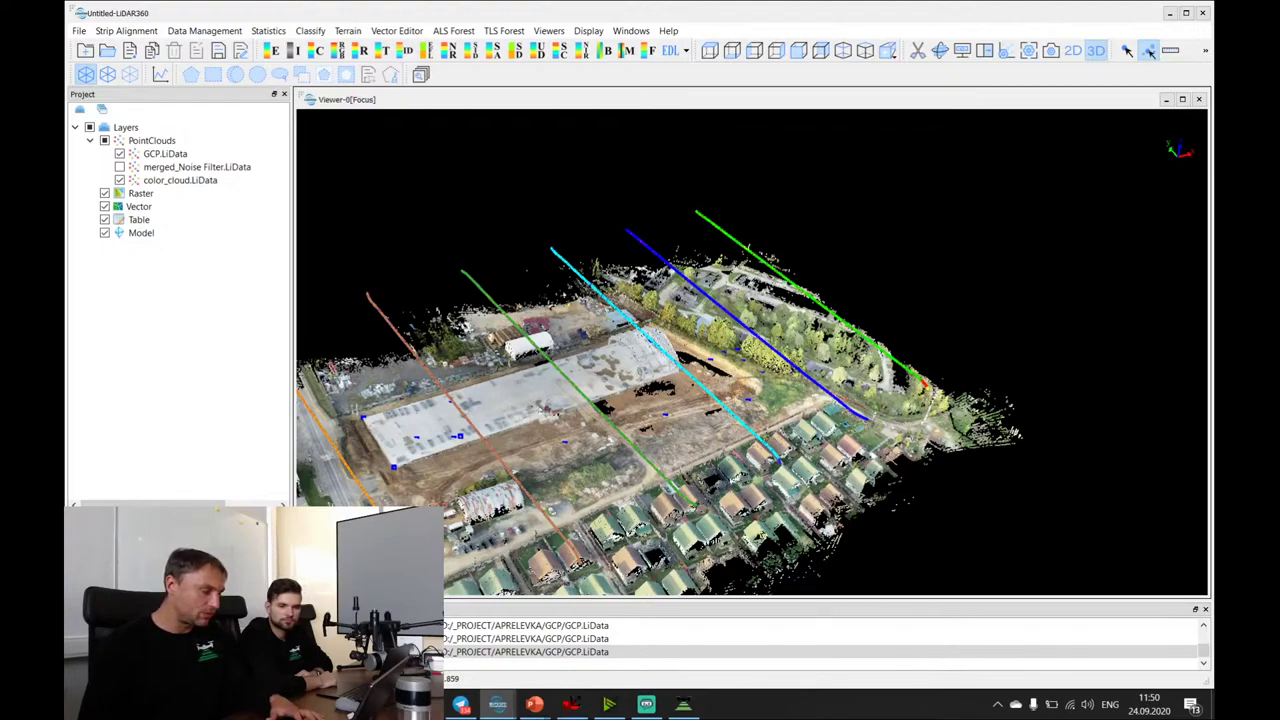
key(Delete)
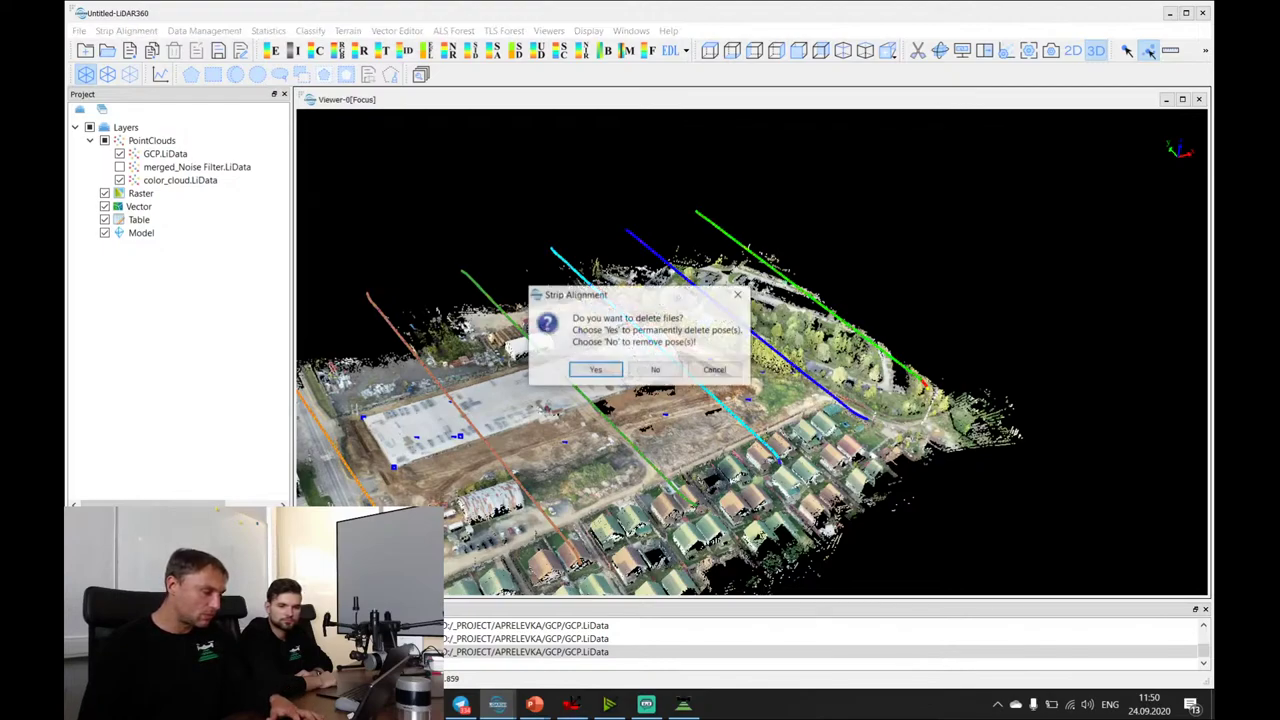
click(605, 373)
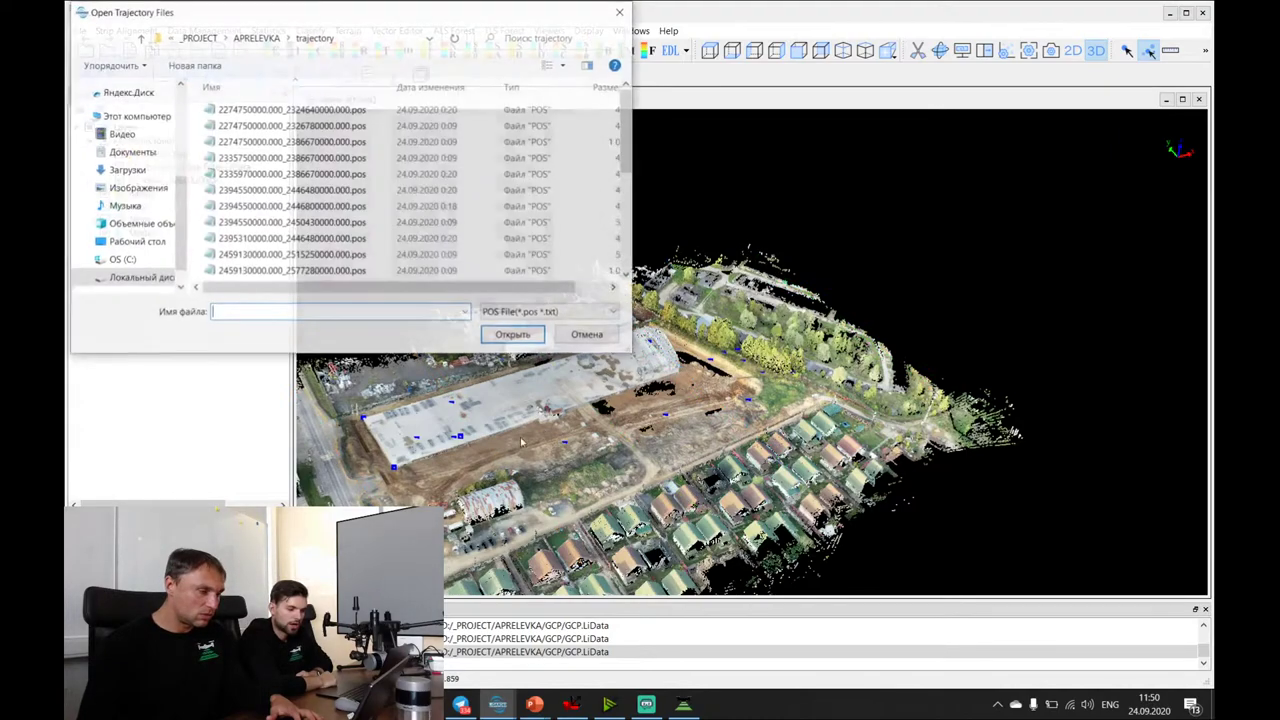
Open the trajectory file aprelevka_flight1Res_2.pos for import.
scroll(398, 245, down, 3)
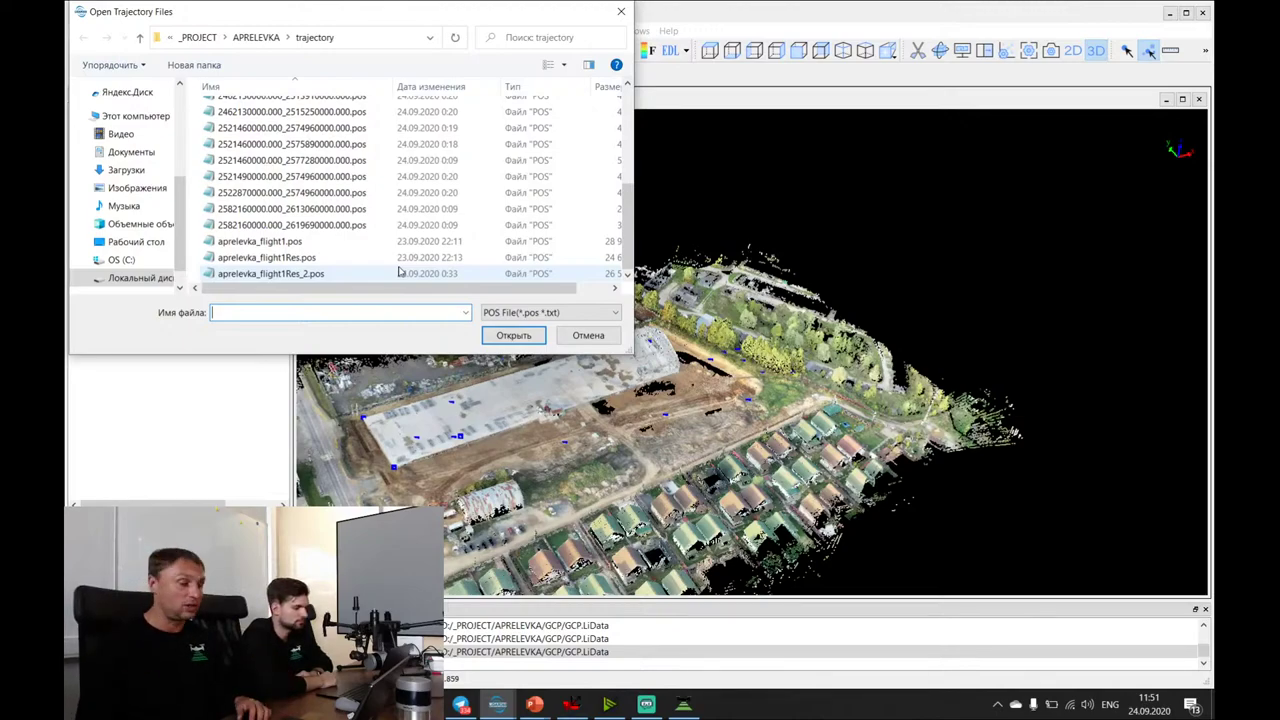
click(333, 275)
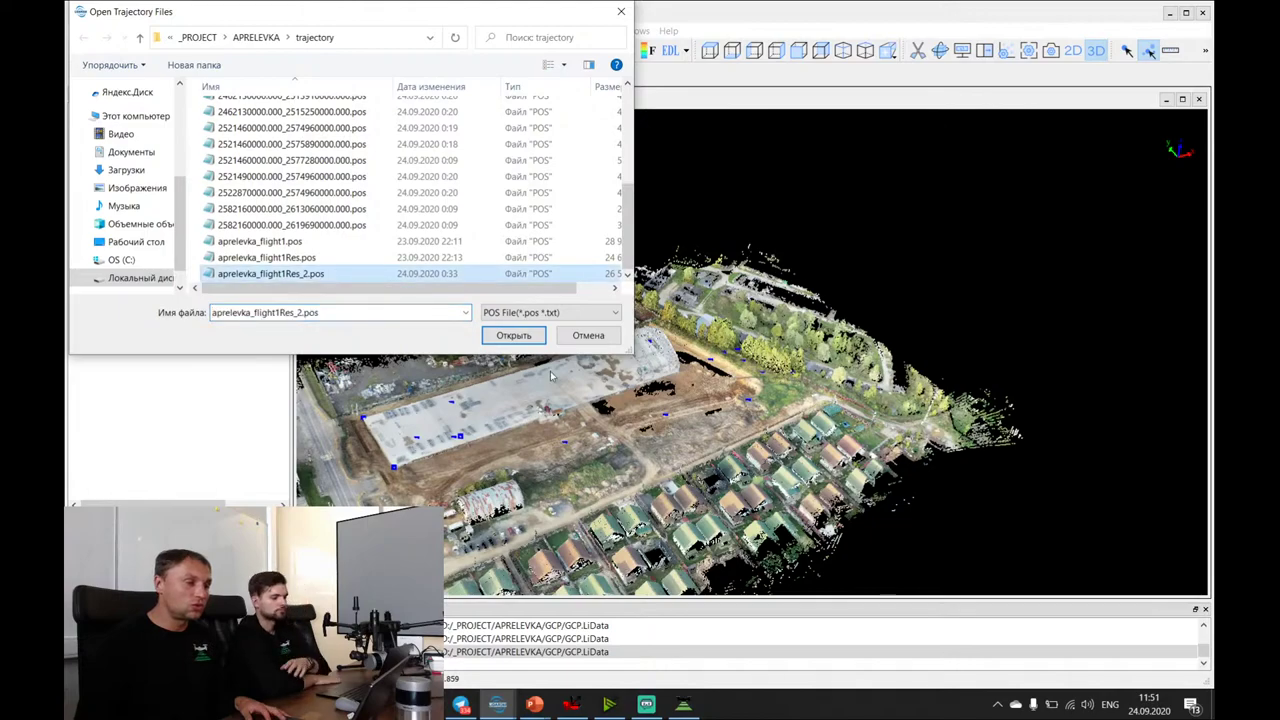
click(514, 336)
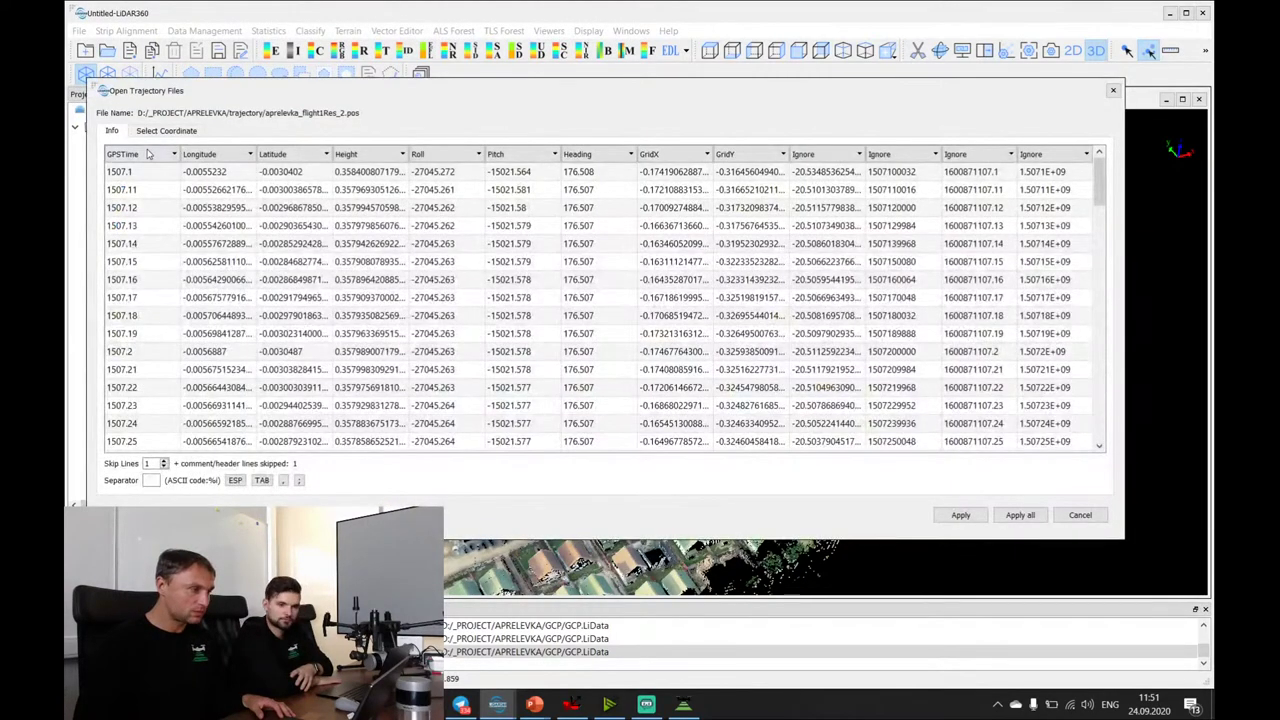
Set the first four columns of the trajectory table to Ignore.
click(162, 154)
click(148, 253)
click(232, 154)
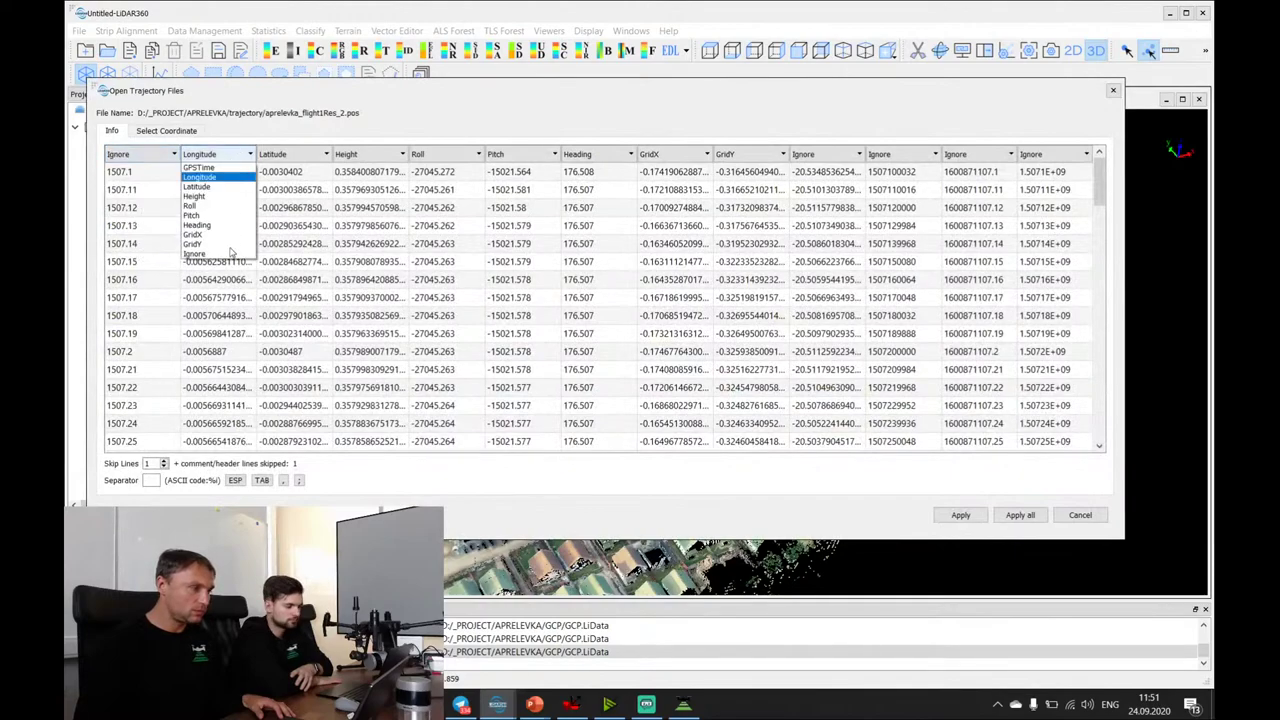
click(229, 254)
click(300, 154)
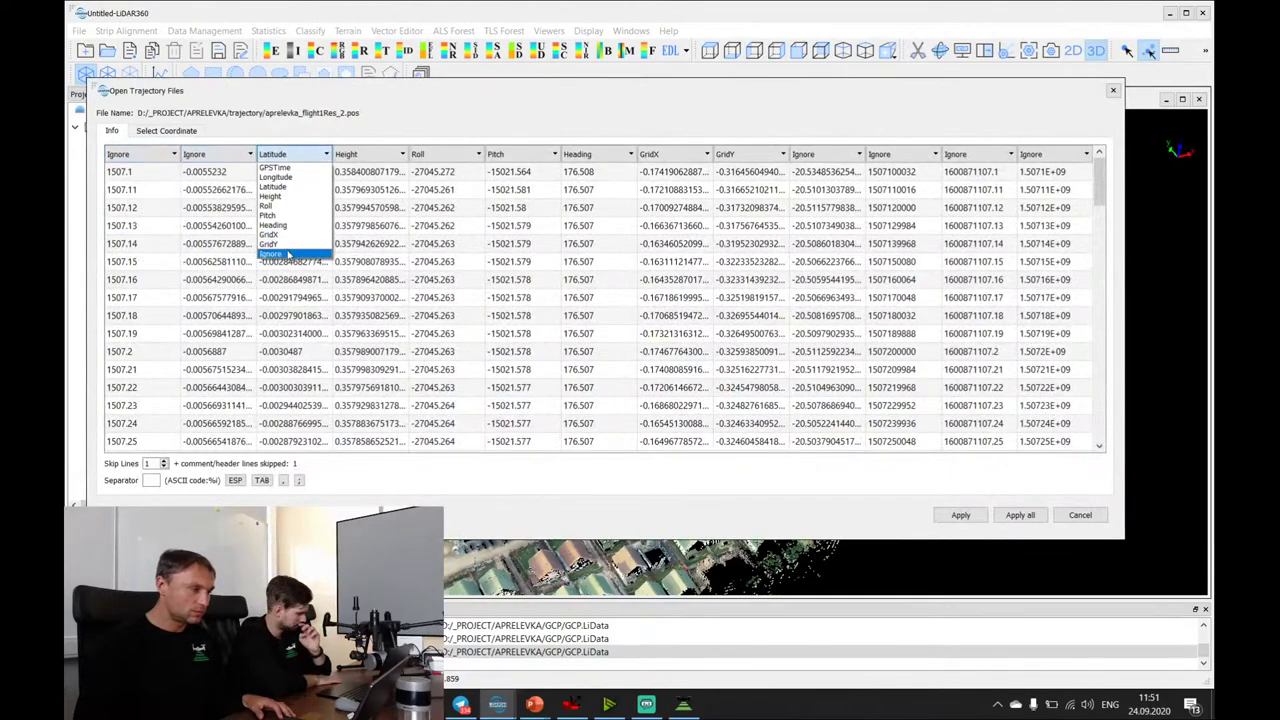
click(292, 254)
click(360, 154)
click(360, 254)
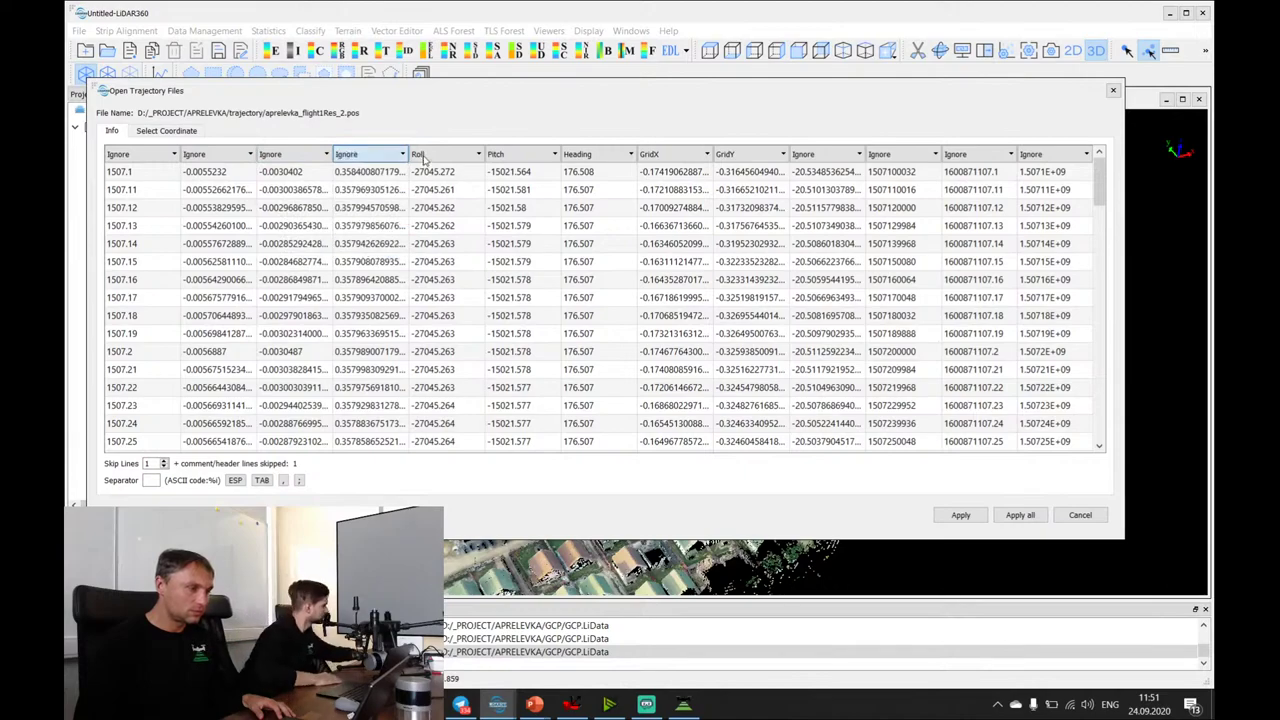
Assign the fifth, sixth and seventh columns of the trajectory table to GridX, GridY and Height.
click(440, 154)
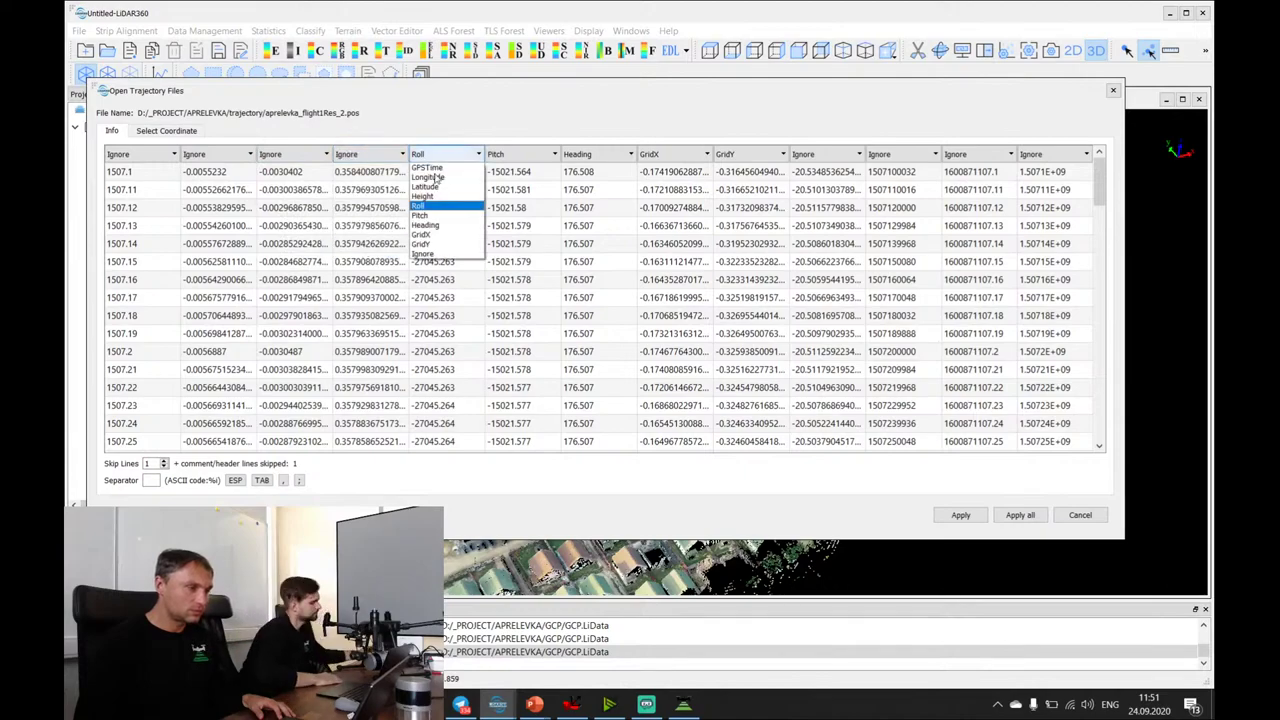
click(433, 236)
click(522, 155)
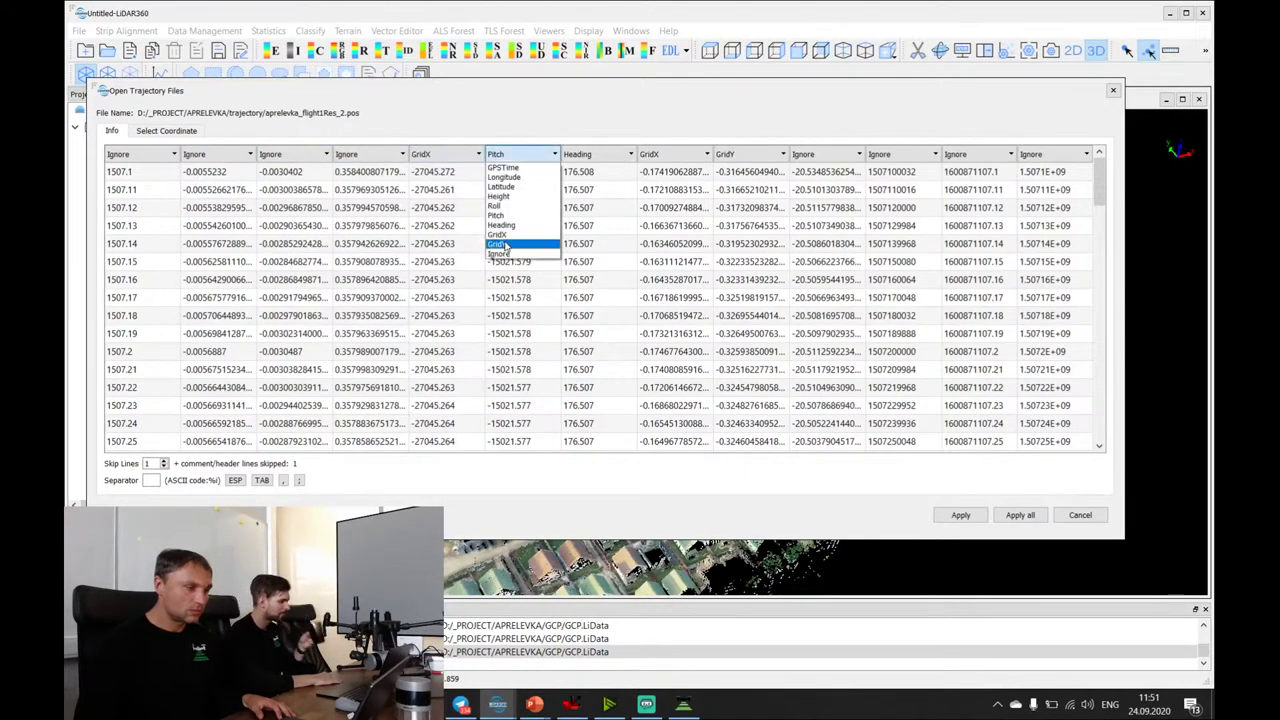
click(510, 244)
click(570, 154)
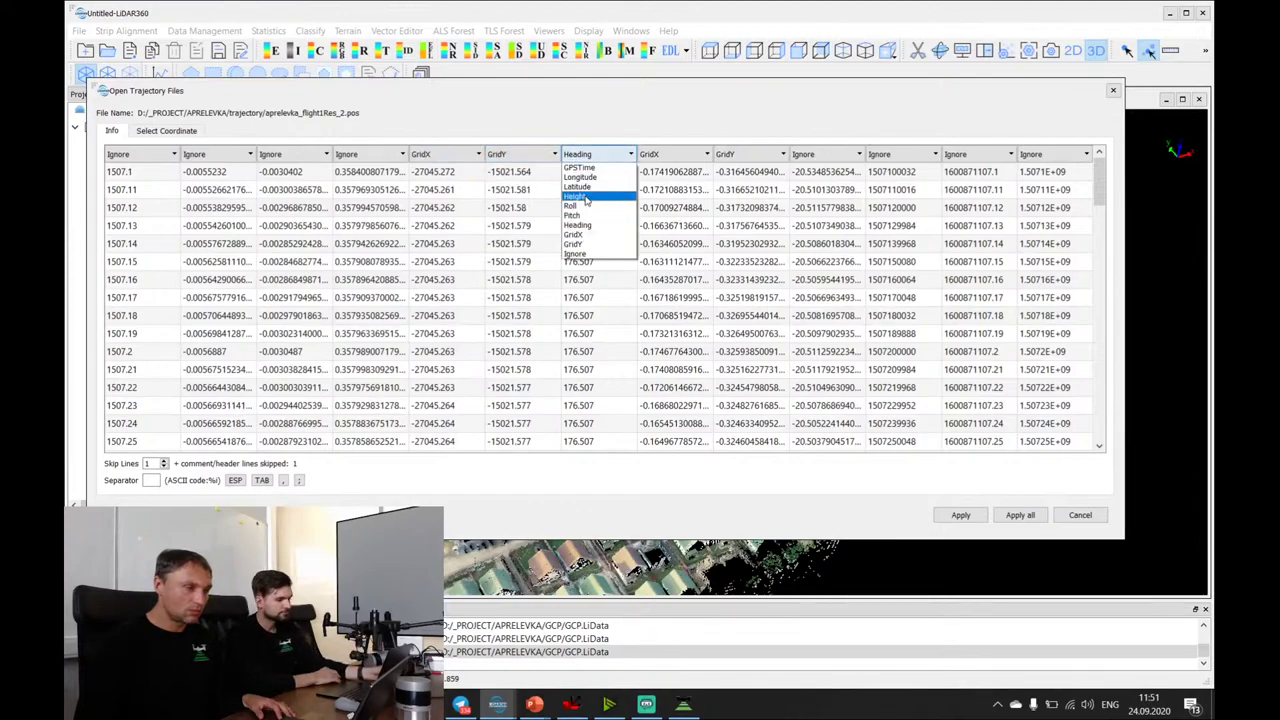
click(590, 252)
Assign the eighth, ninth and tenth trajectory columns to Roll, Pitch and Heading.
click(690, 155)
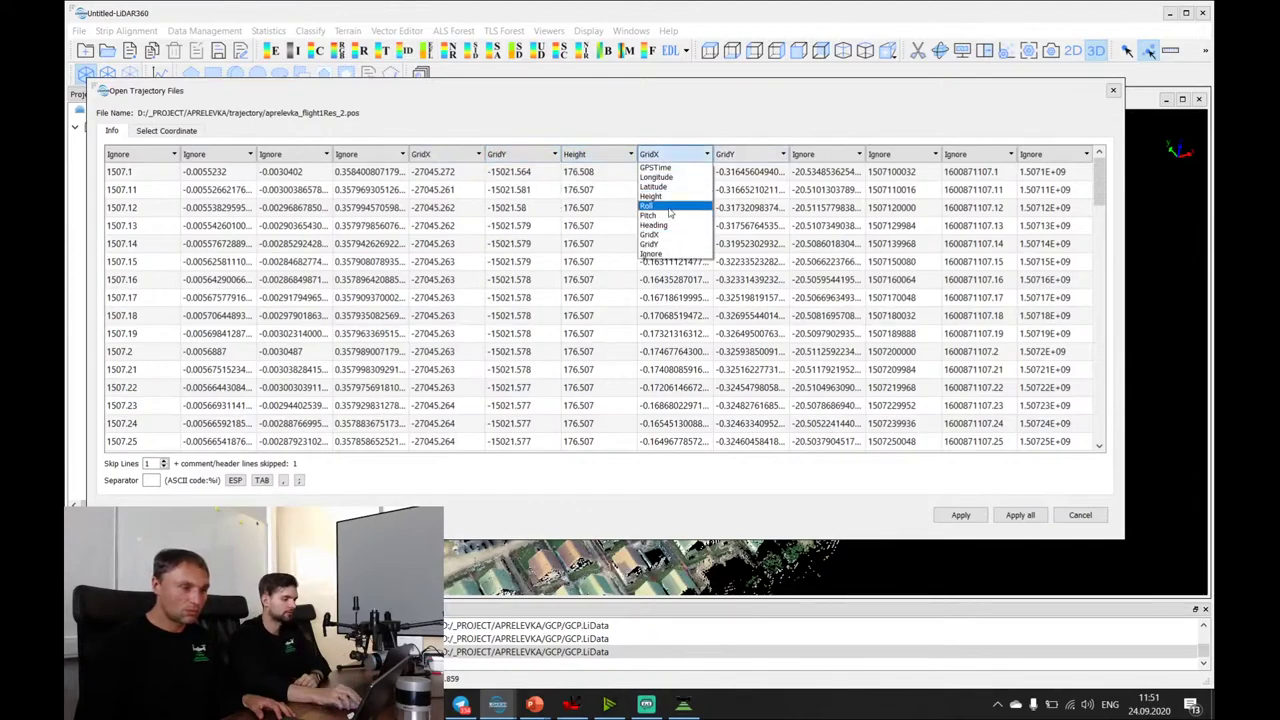
click(676, 208)
click(757, 157)
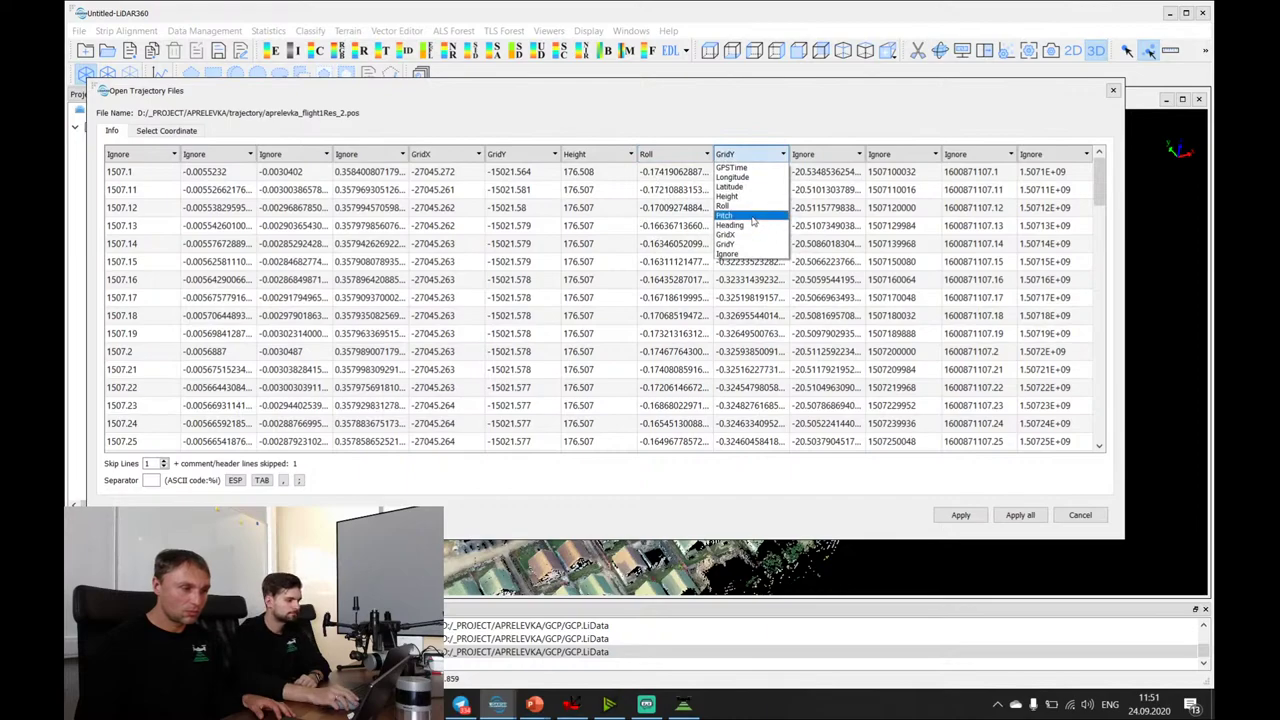
click(752, 222)
click(838, 154)
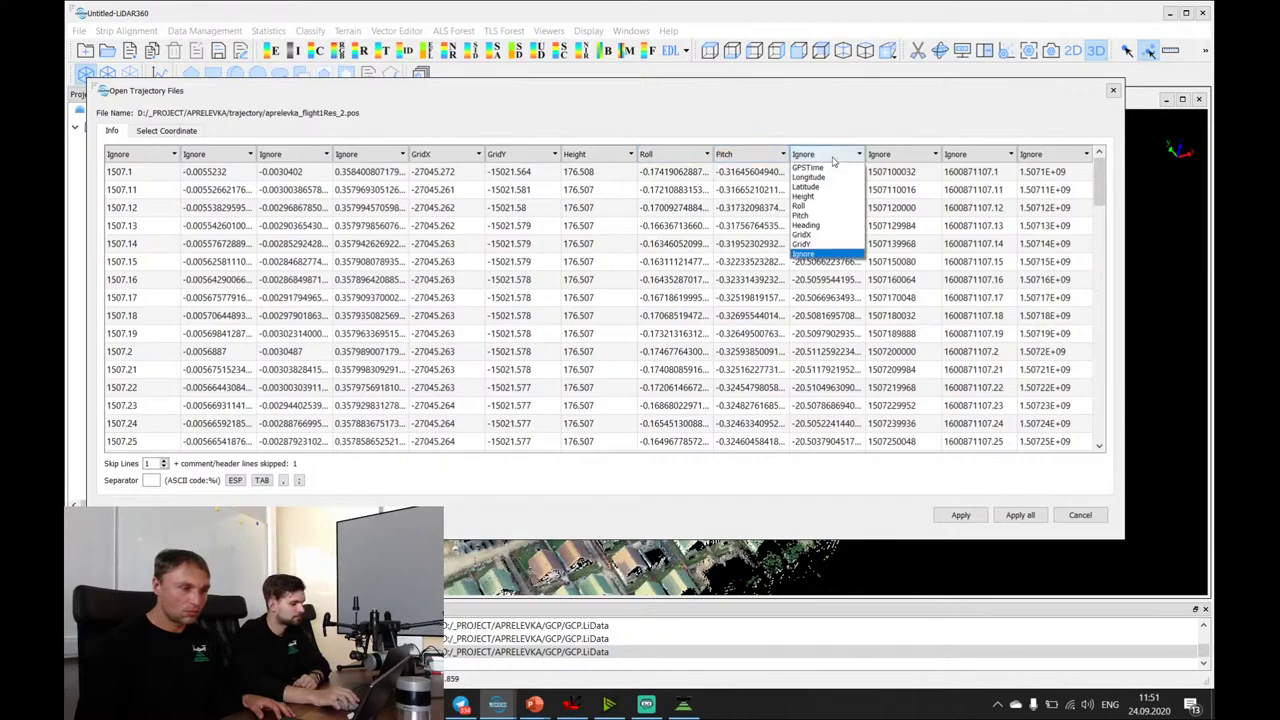
click(815, 225)
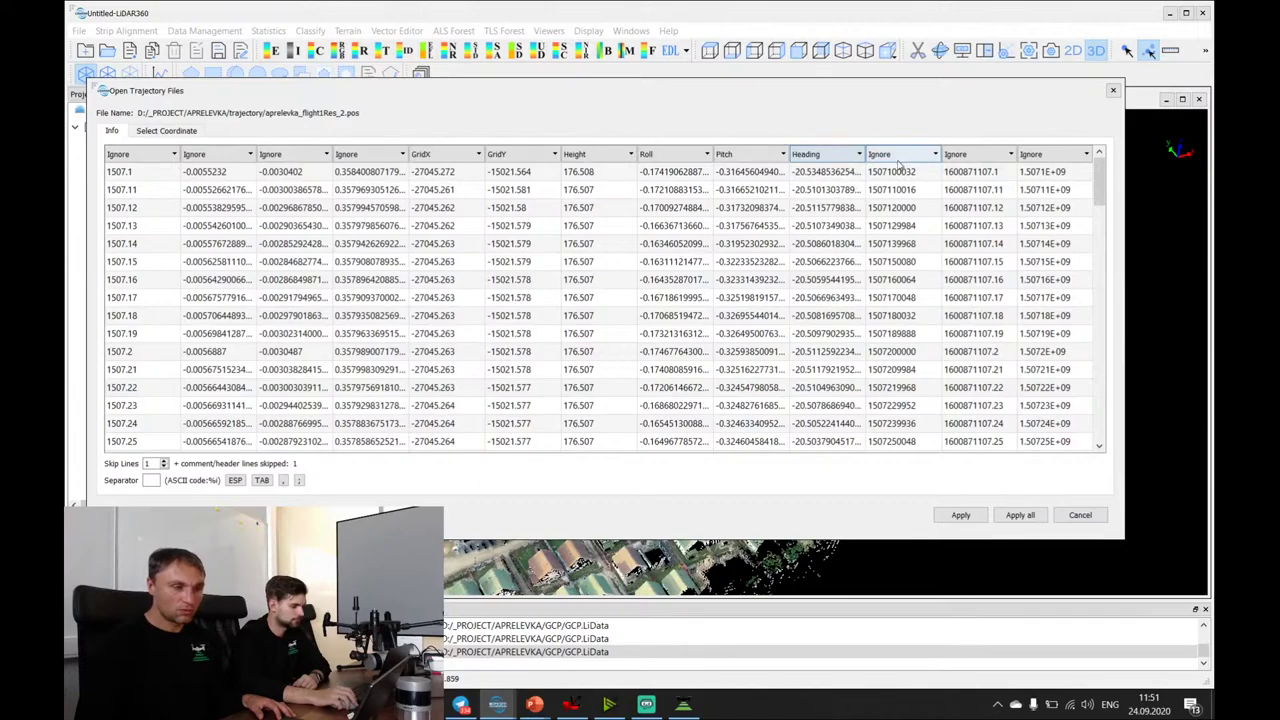
Assign the last trajectory column to GPSTime and import the trajectory with these column settings.
click(1035, 156)
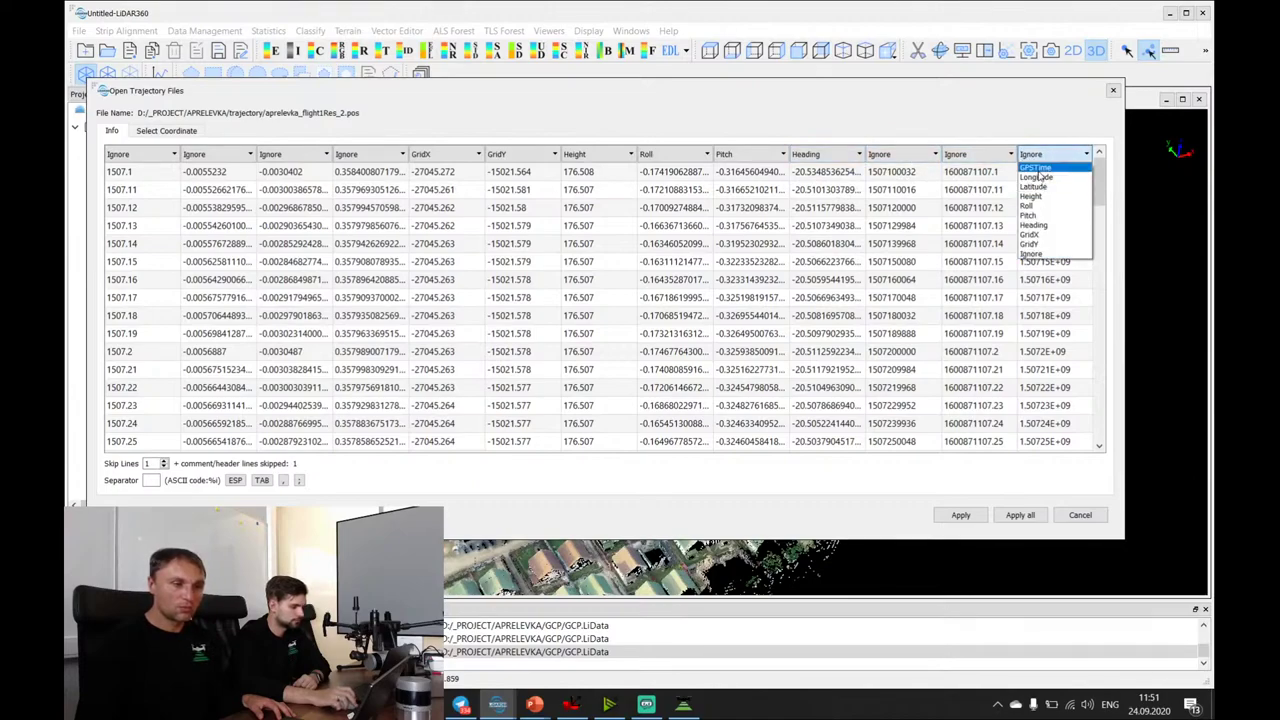
click(1035, 167)
click(1004, 516)
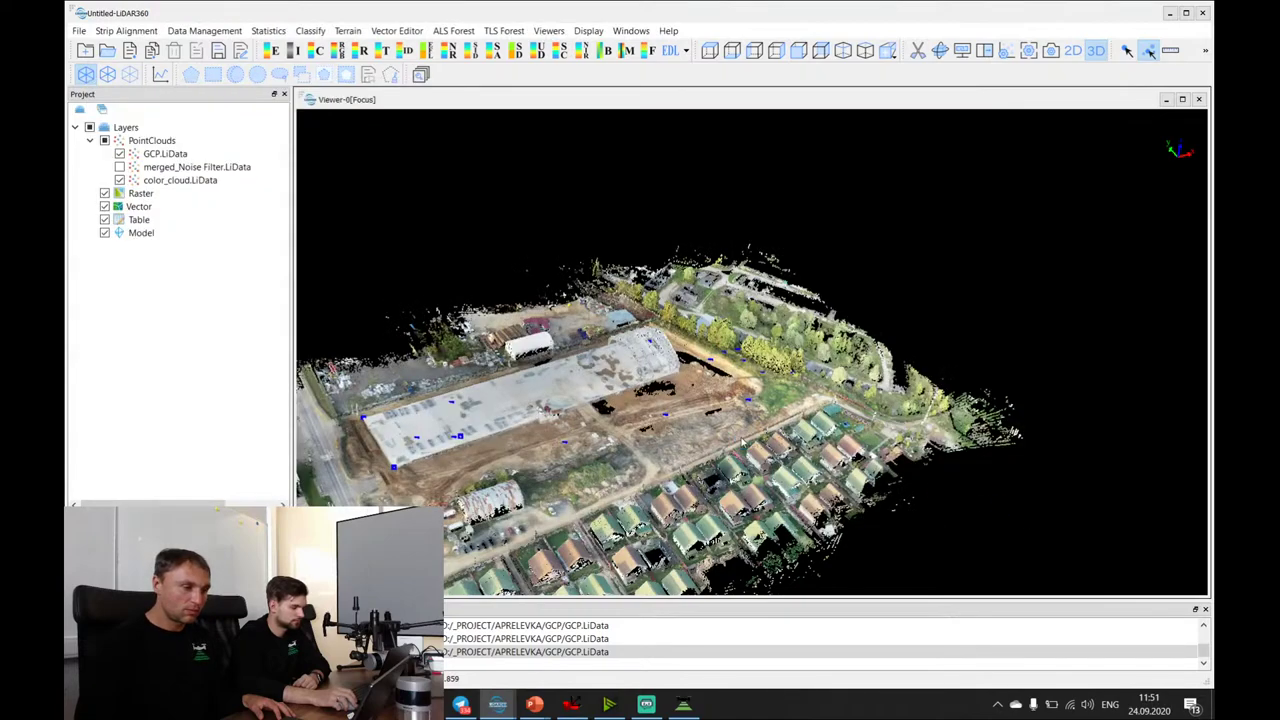
Examine the full flight trajectory over the coloured cloud from above and at an angle, including the loops over the concrete slab.
scroll(715, 370, up, 5)
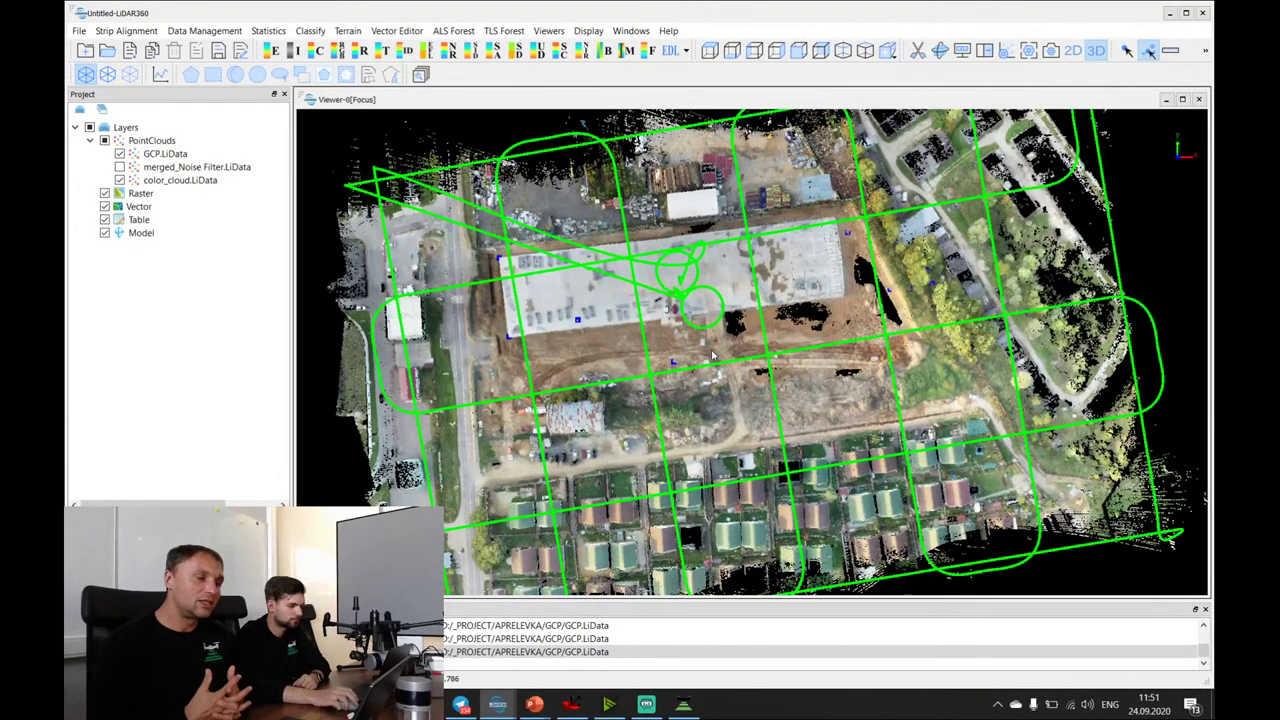
mouse_move(713, 355)
mouse_down()
mouse_move(778, 212)
mouse_move(767, 194)
mouse_up()
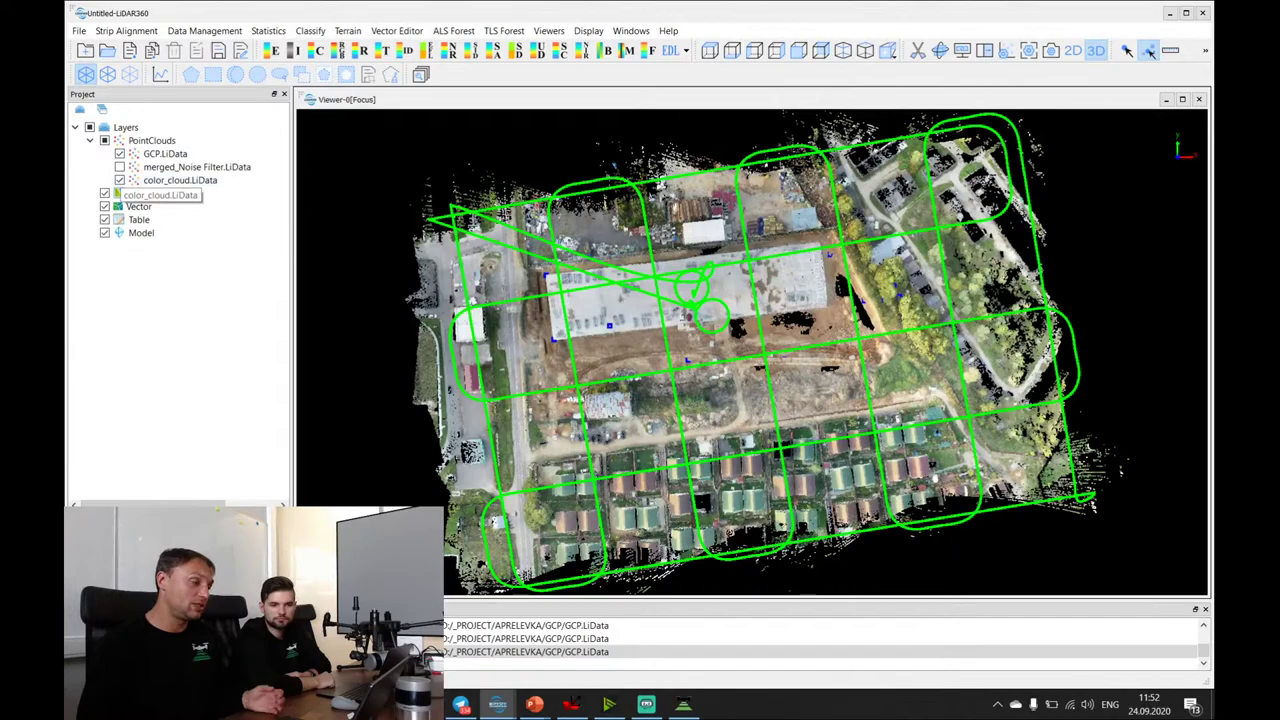
drag(757, 378, 714, 340)
scroll(689, 318, up, 5)
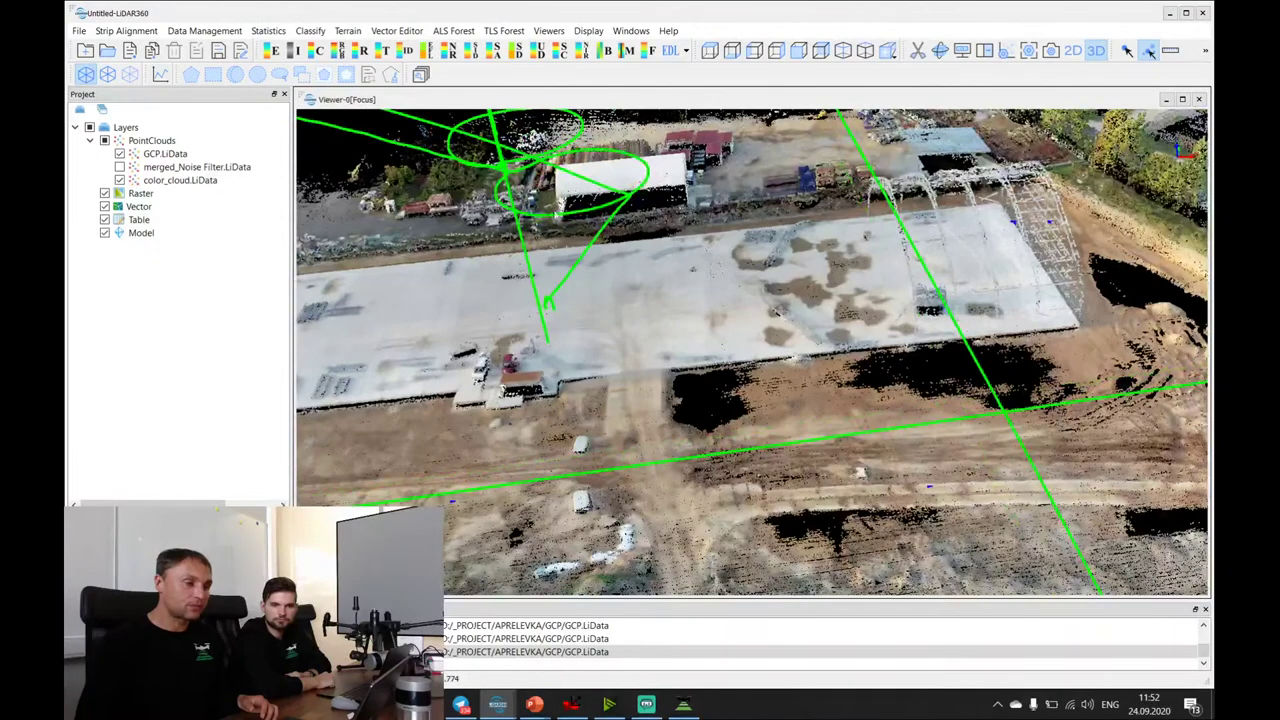
mouse_move(607, 236)
mouse_down()
mouse_move(594, 211)
mouse_move(640, 258)
mouse_up()
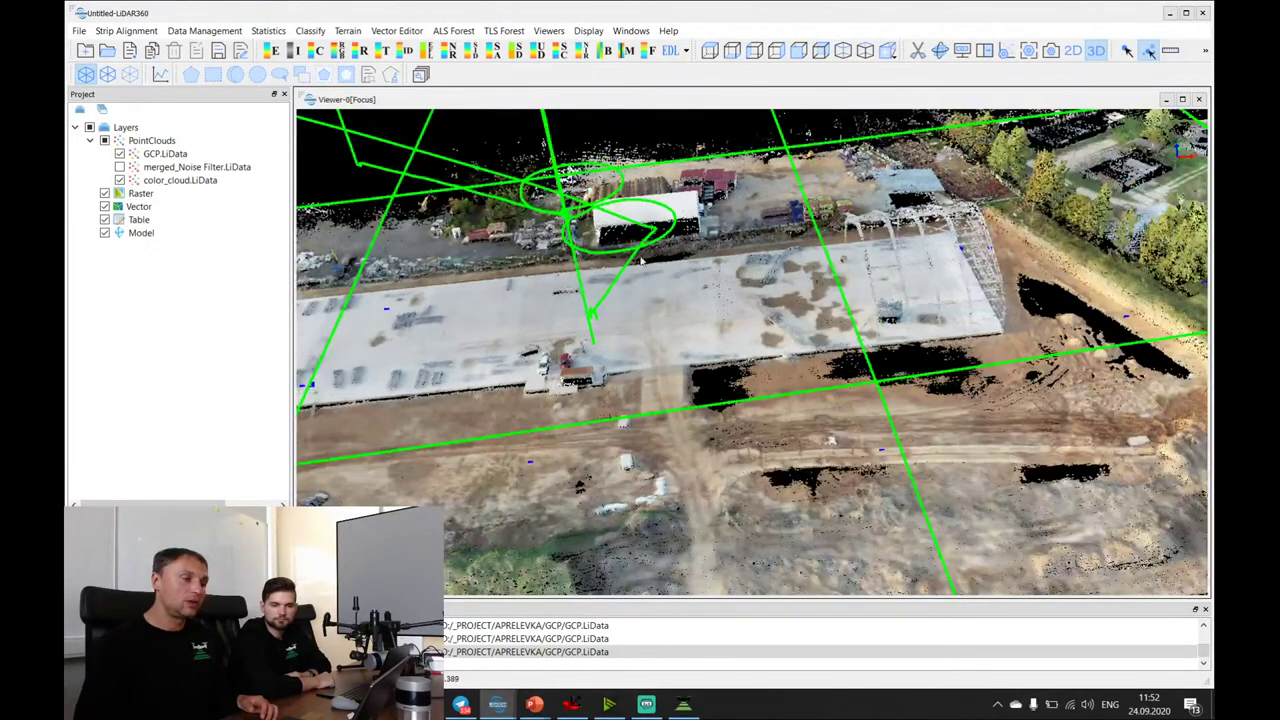
scroll(593, 266, down, 4)
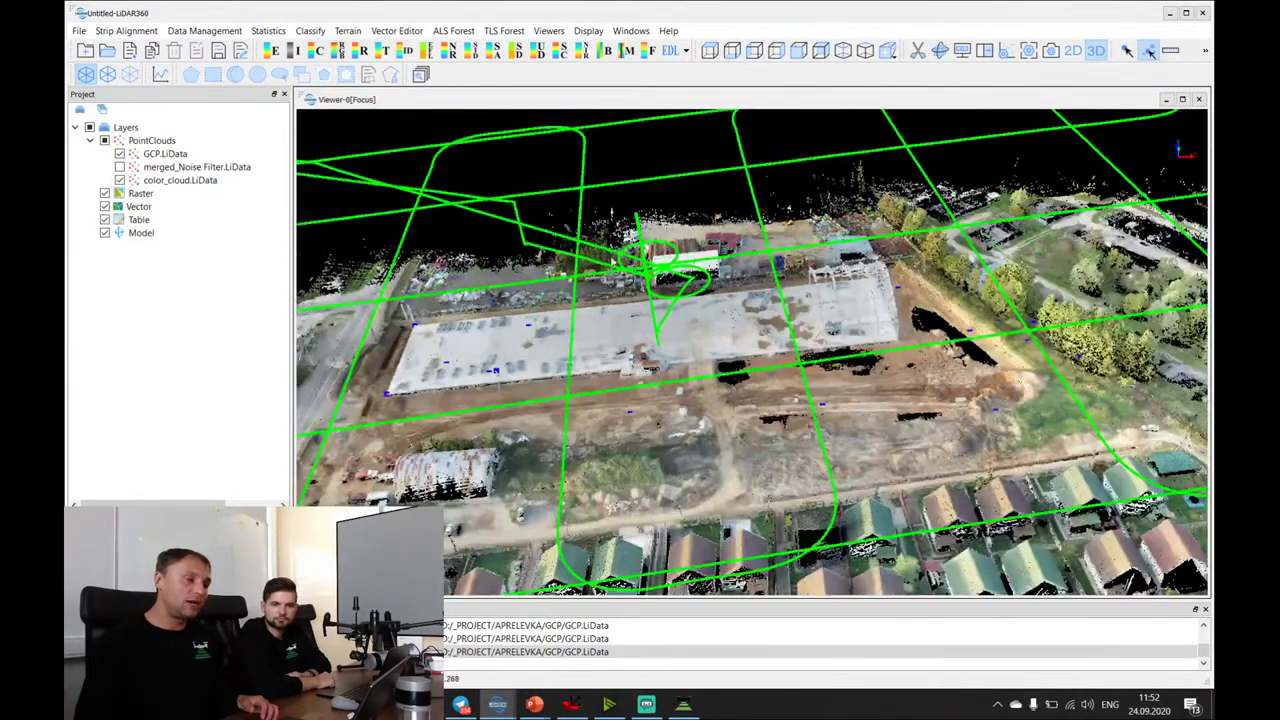
scroll(422, 181, down, 5)
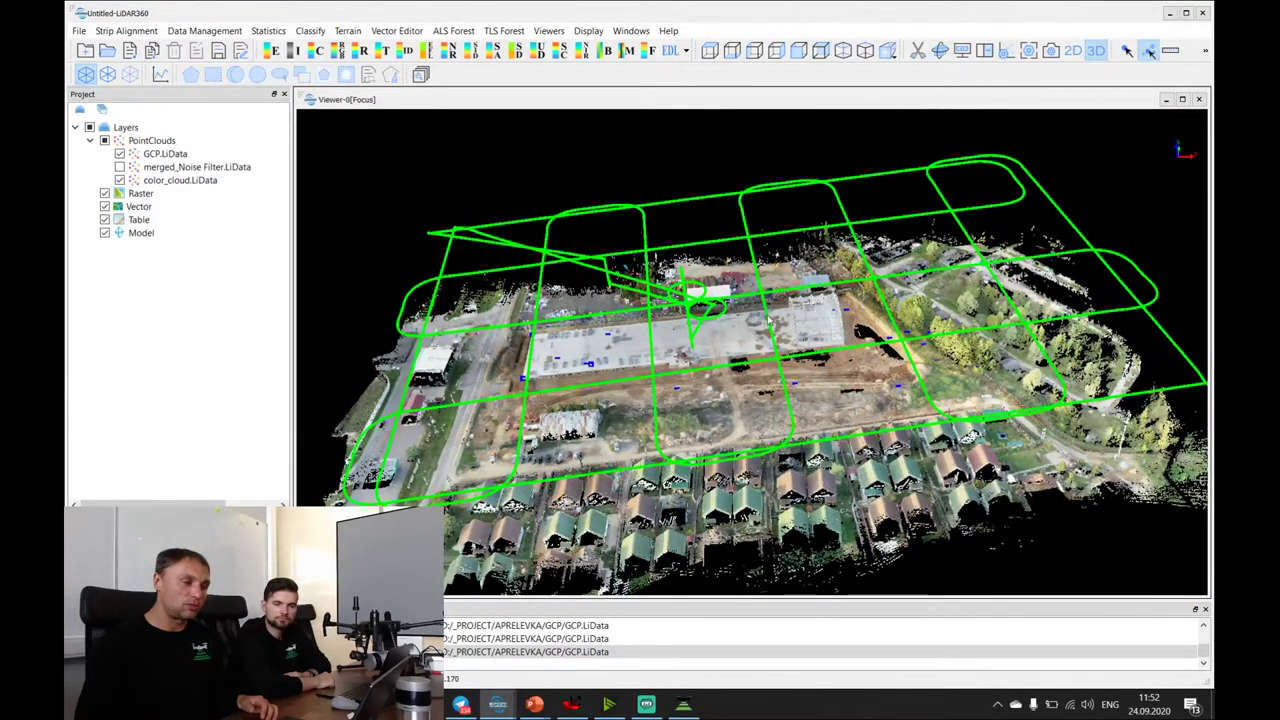
drag(771, 320, 628, 320)
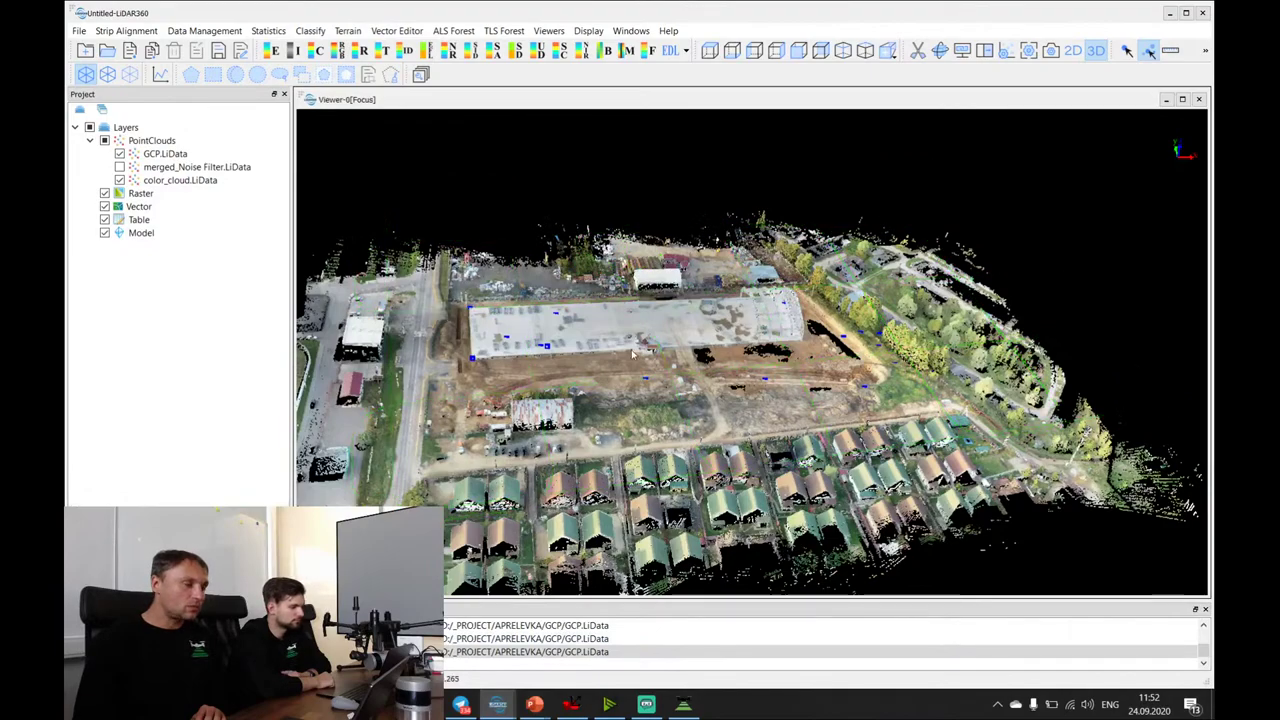
Measure the point density in 5 m wide squares at two spots on the concrete slab and one on the ground beyond its end.
scroll(579, 322, up, 2)
scroll(577, 320, up, 1)
drag(577, 320, 586, 326)
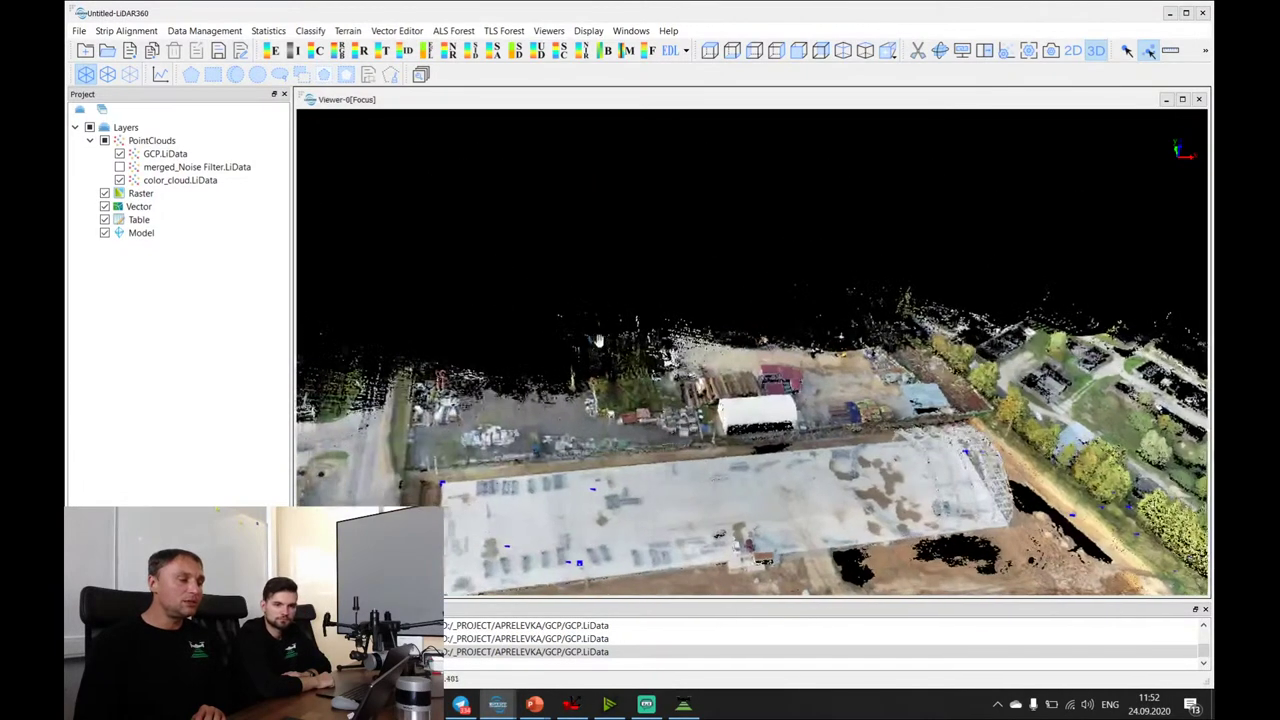
scroll(588, 328, up, 2)
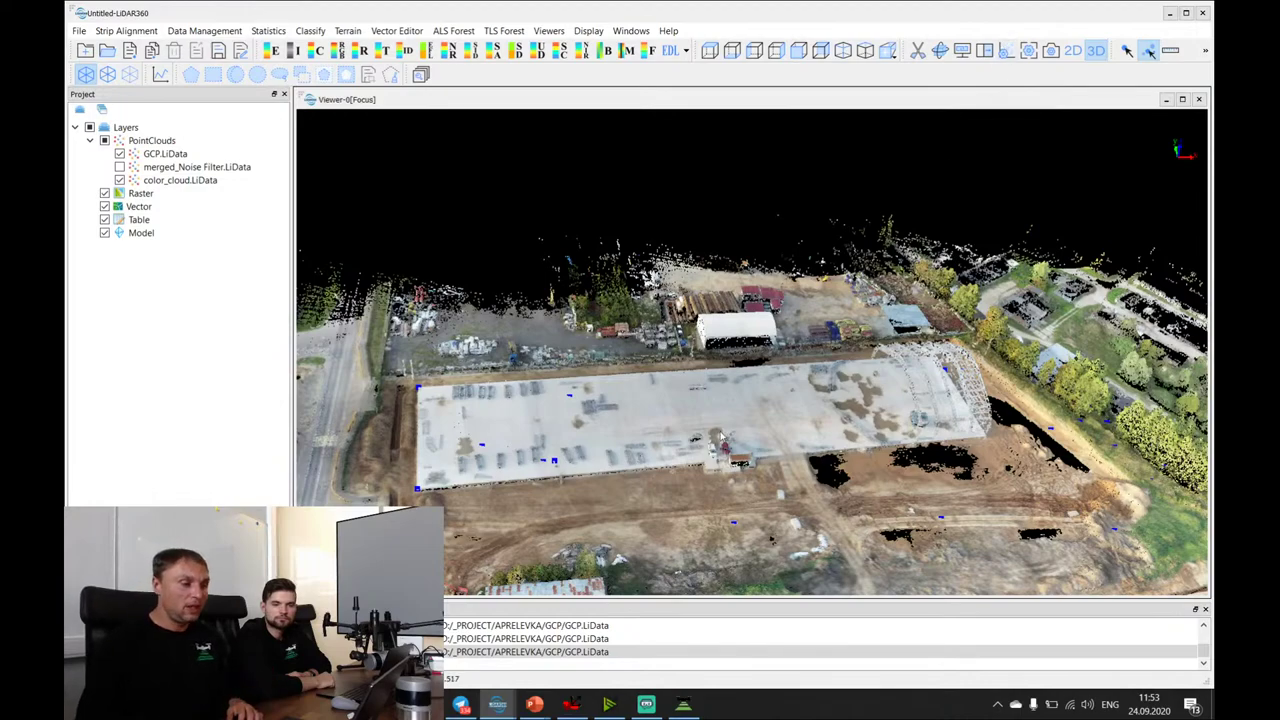
click(1205, 51)
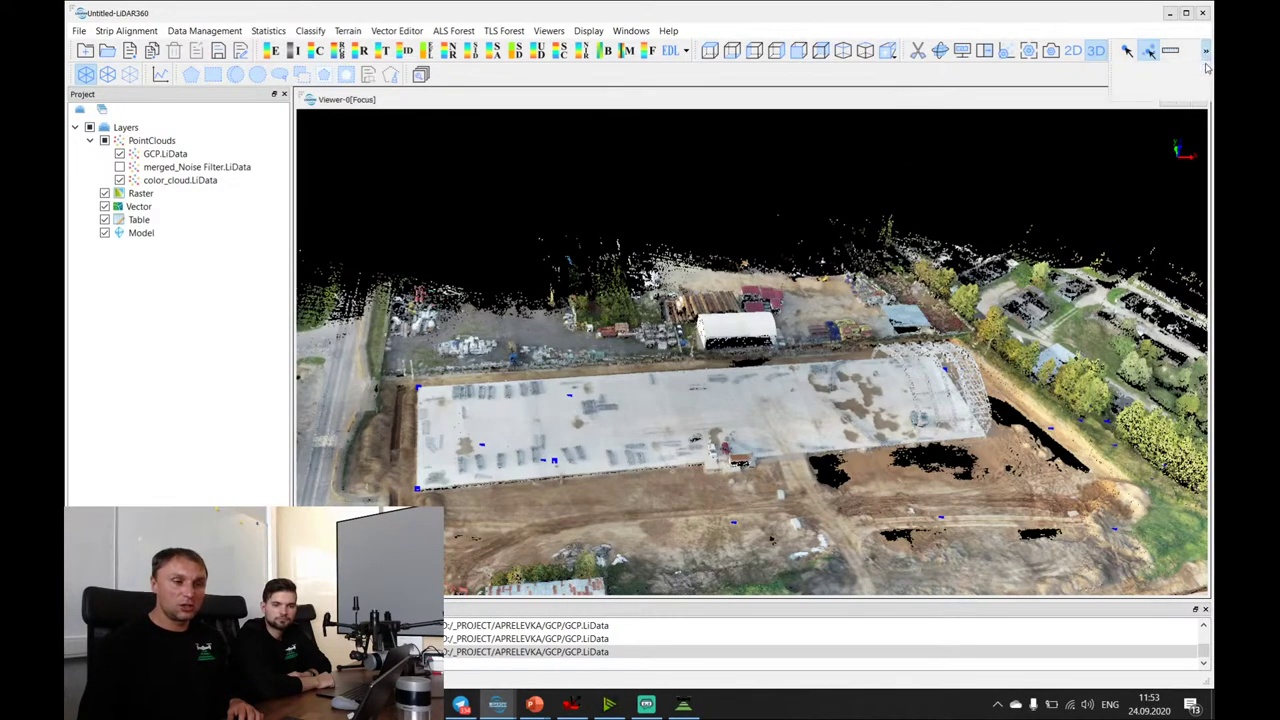
click(1171, 93)
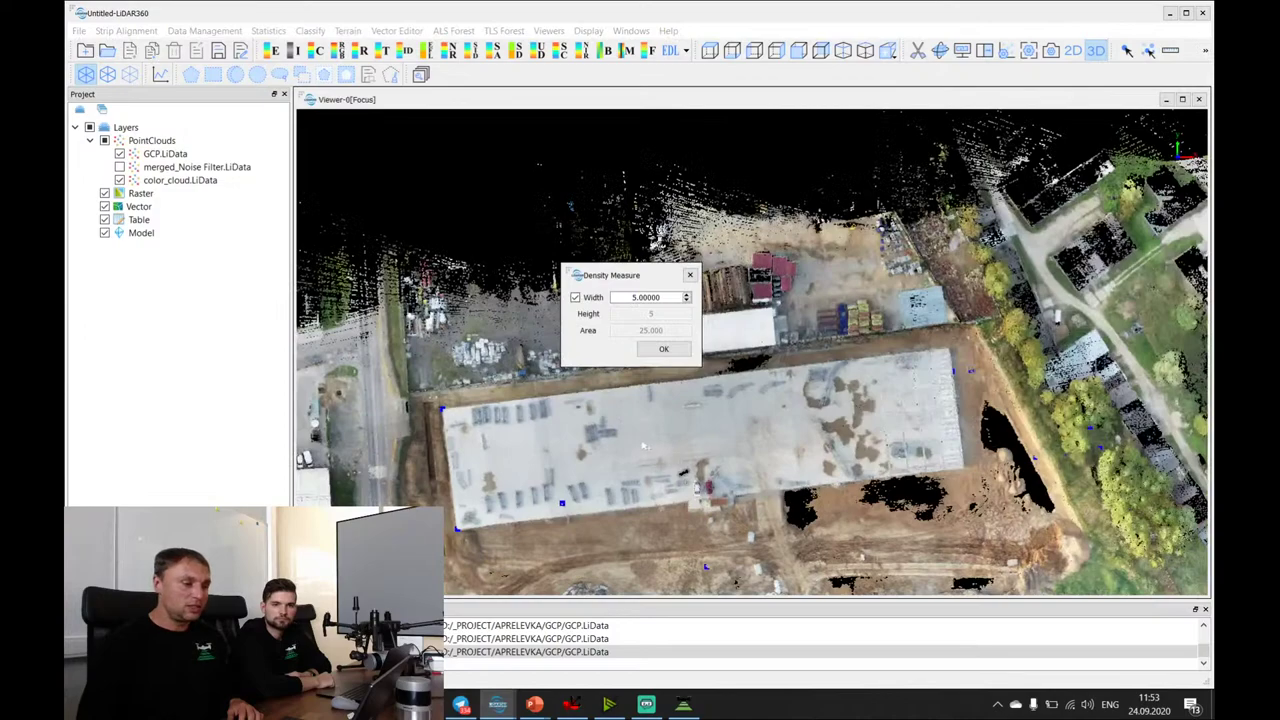
click(641, 441)
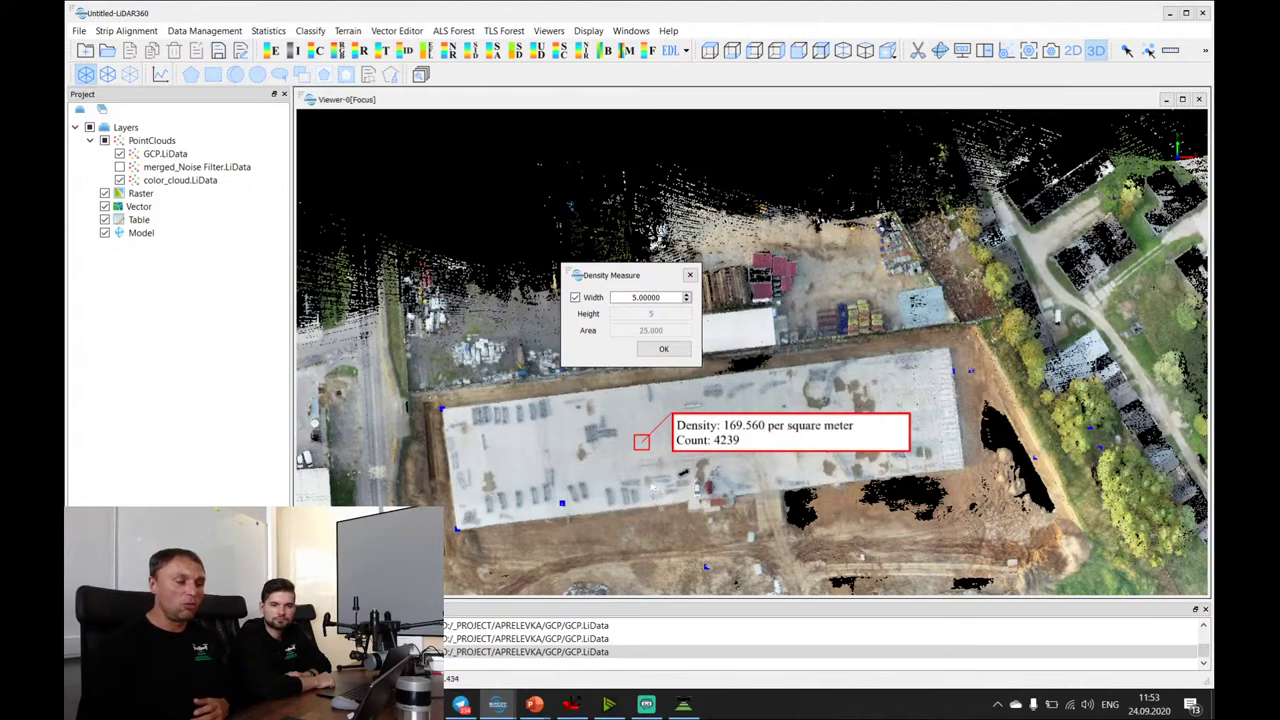
click(667, 413)
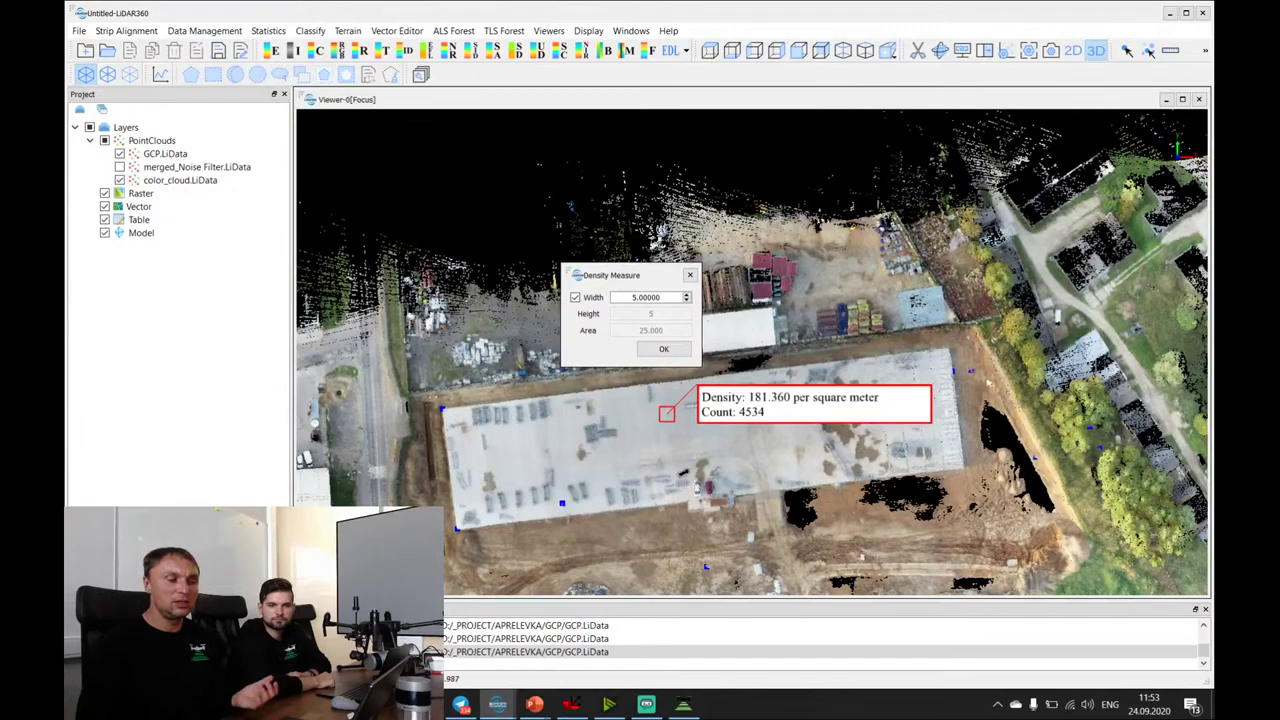
click(979, 374)
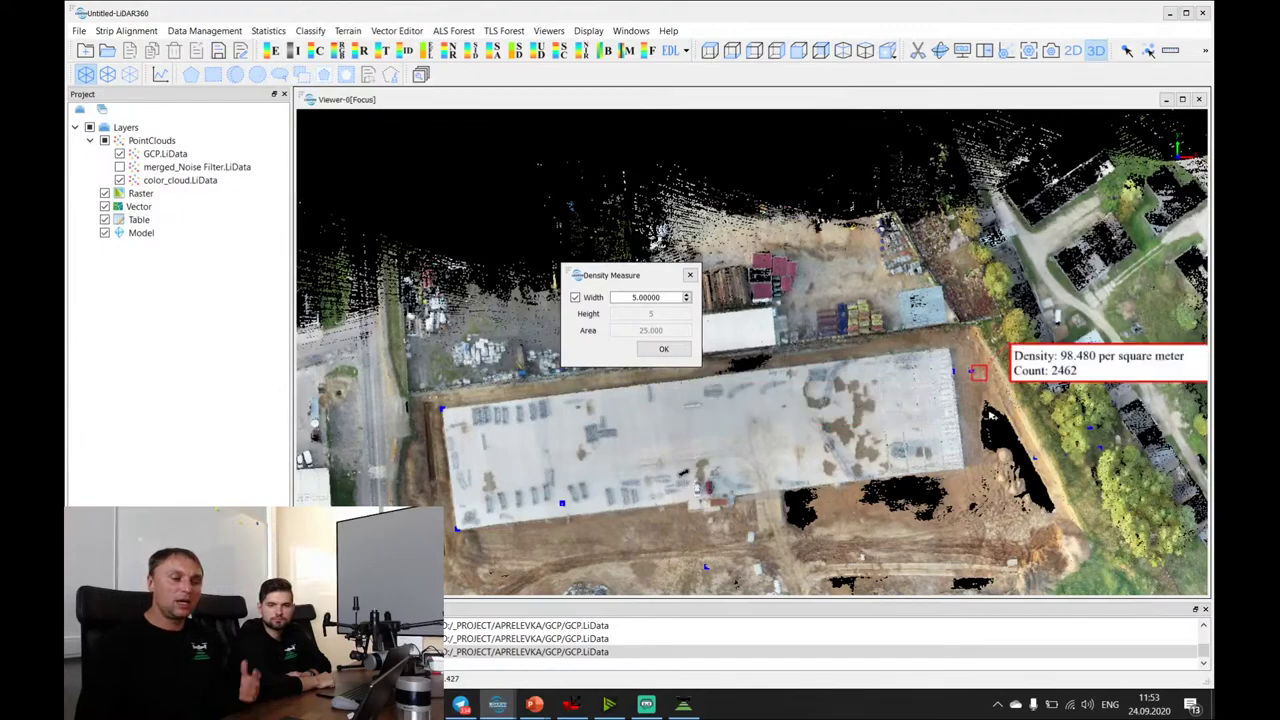
Inspect the point coverage around the density sample and the gaps beside the slab, and end the density measurement.
scroll(990, 414, up, 3)
scroll(990, 414, down, 3)
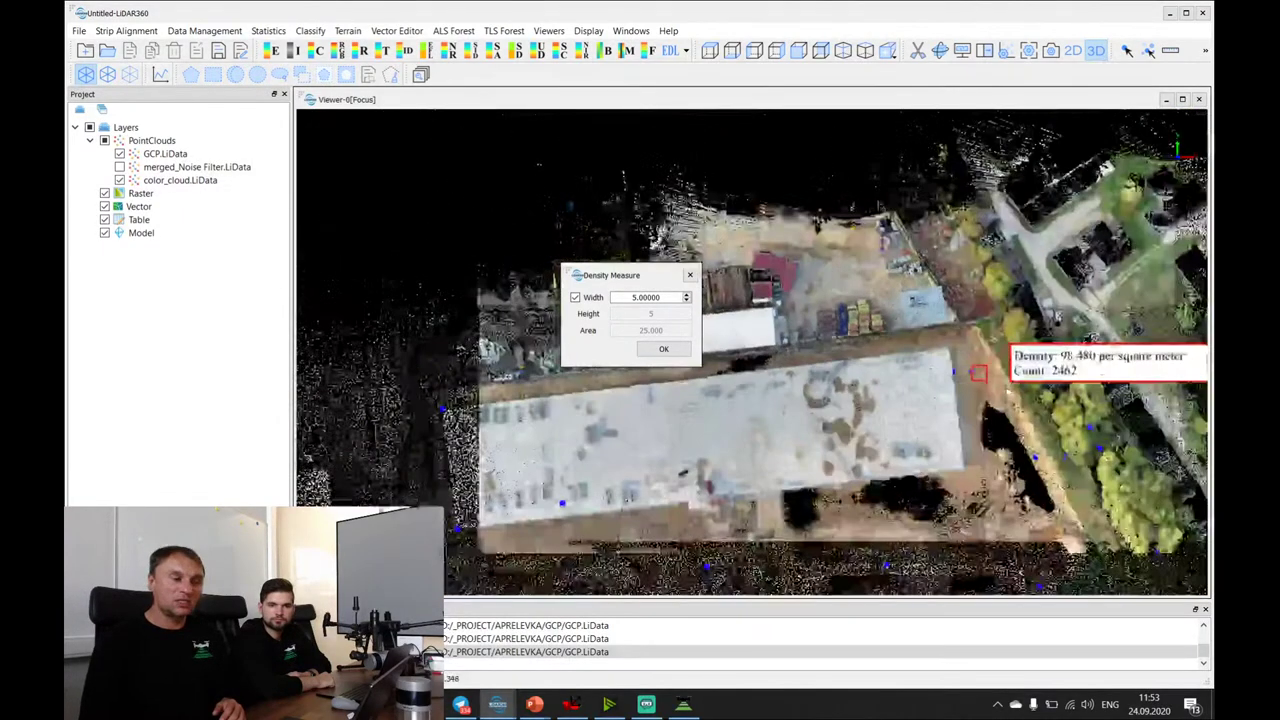
scroll(990, 414, up, 1)
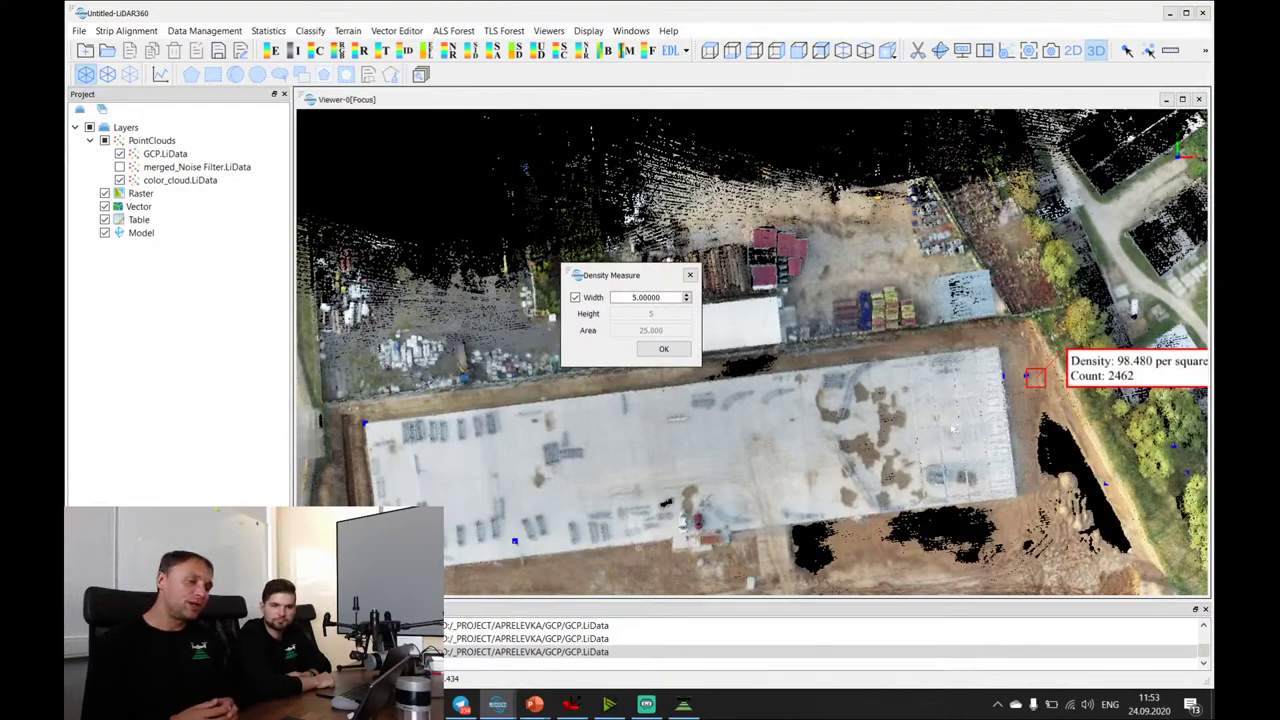
scroll(1063, 443, up, 5)
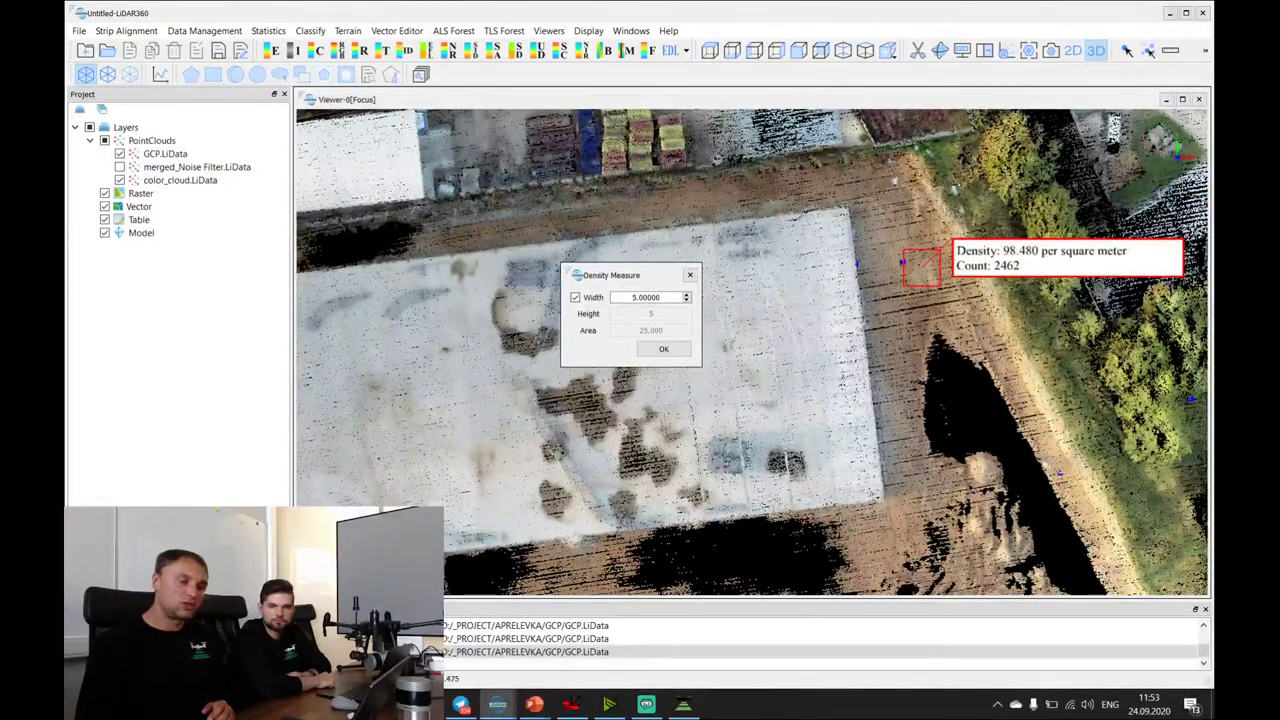
scroll(1021, 449, down, 3)
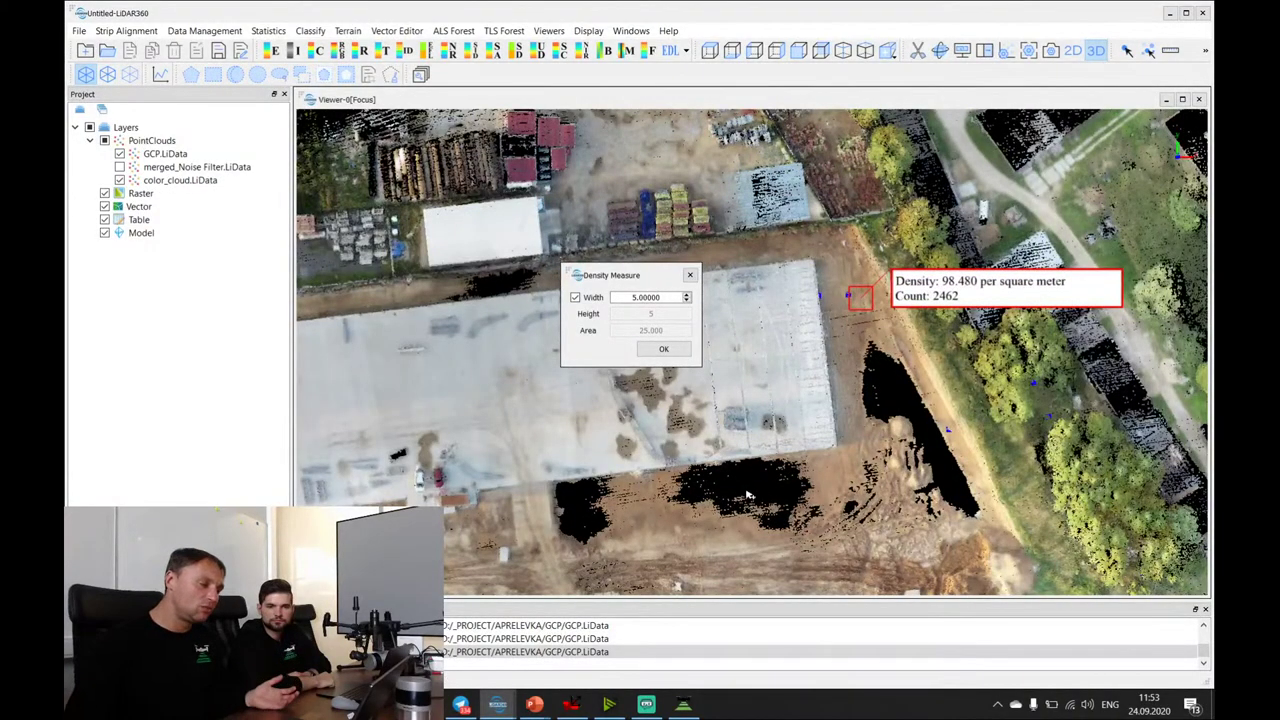
scroll(785, 458, down, 3)
scroll(785, 458, down, 2)
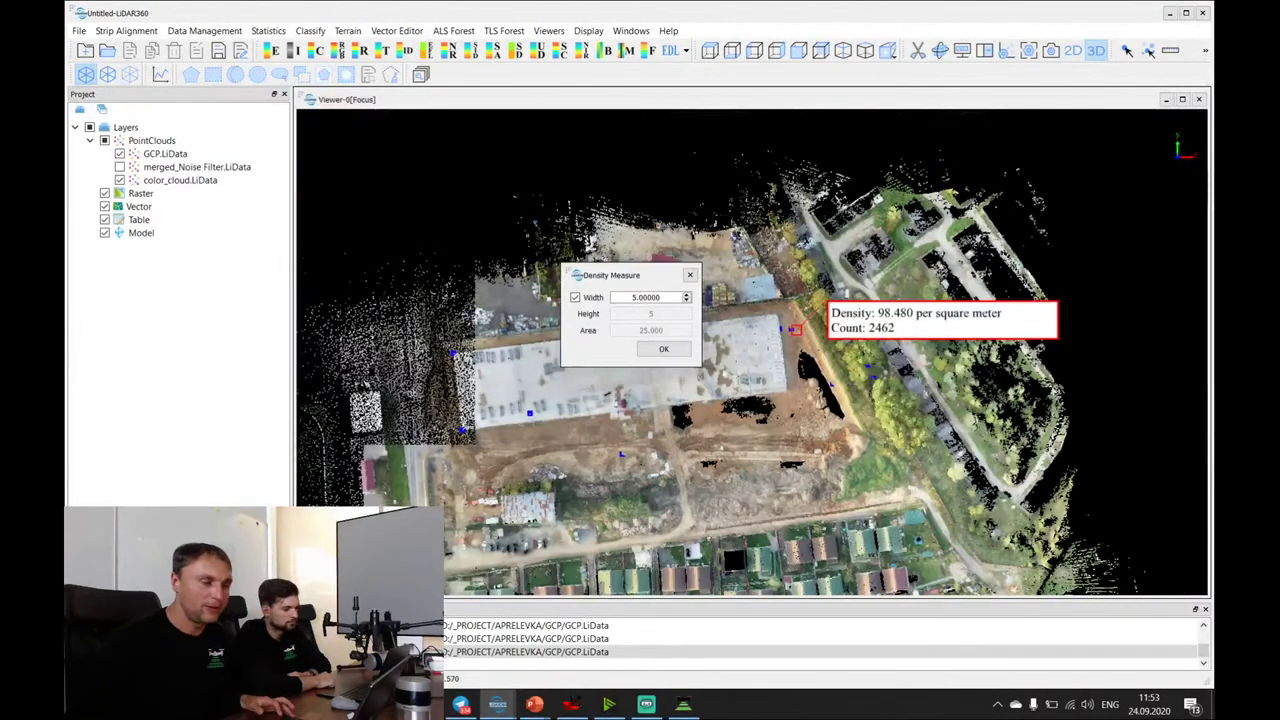
click(689, 275)
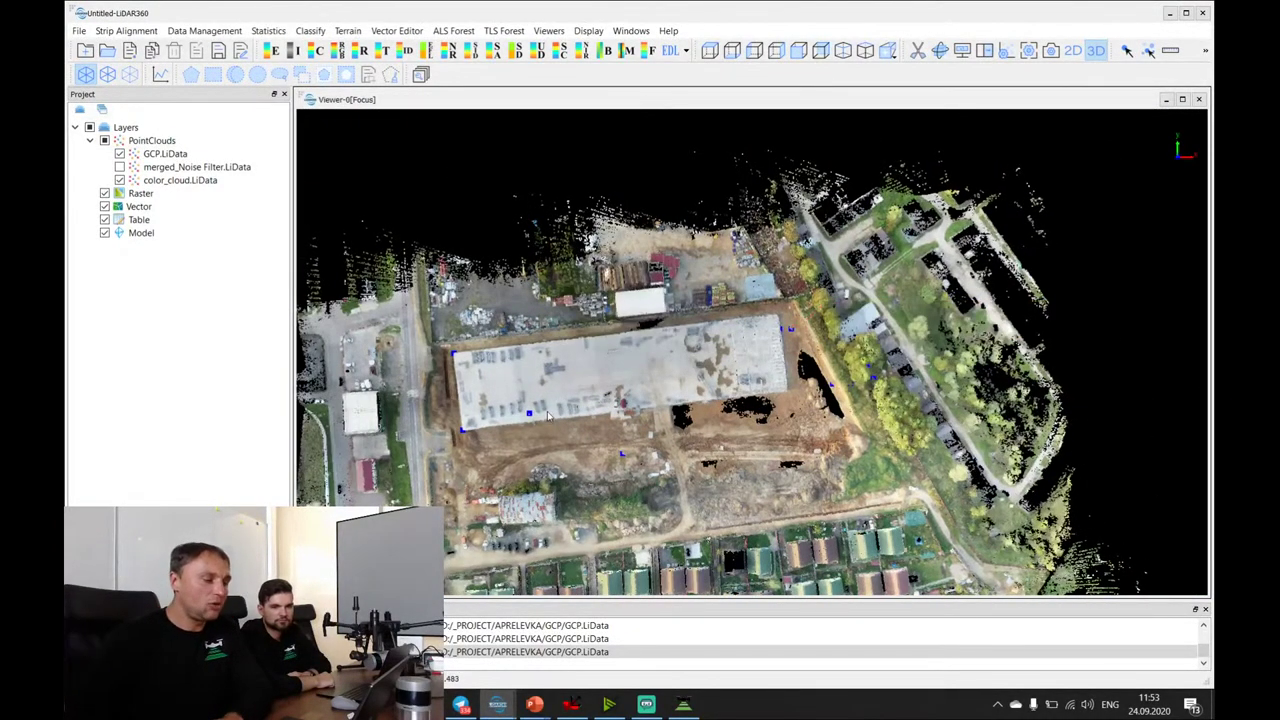
Examine the point spacing around the control point at the slab's corner near the road.
scroll(650, 371, up, 3)
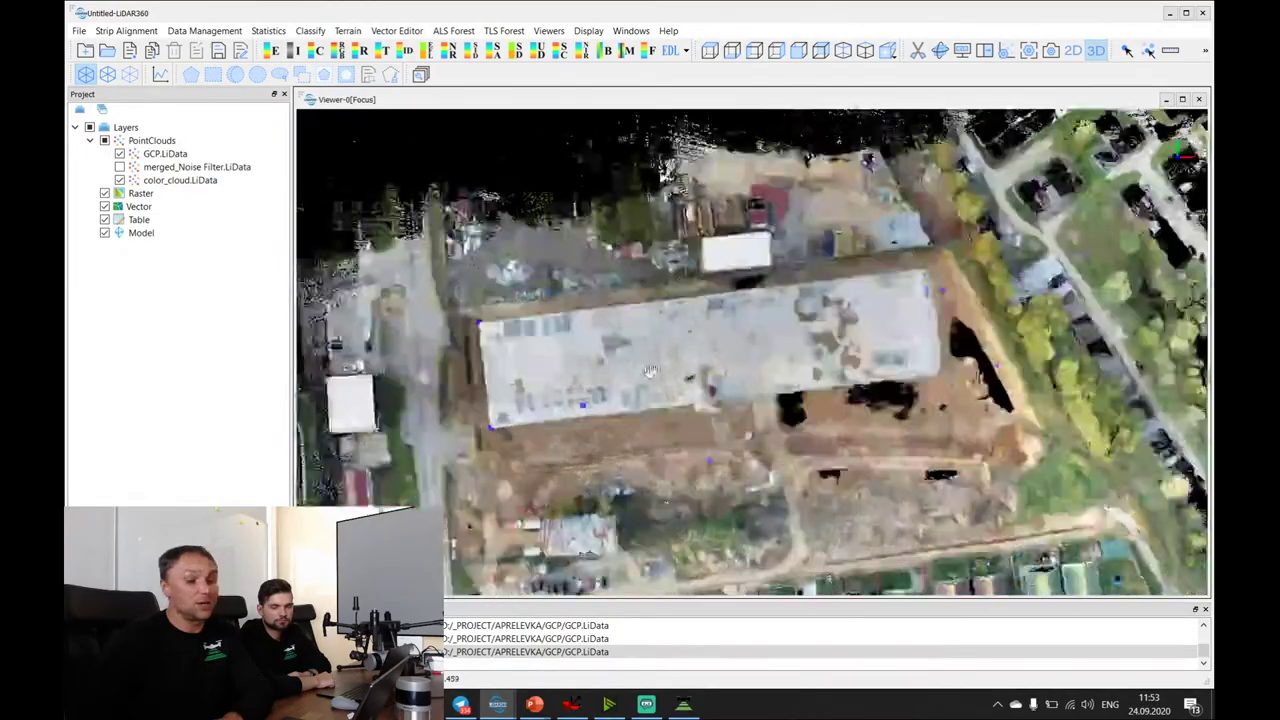
drag(650, 371, 757, 246)
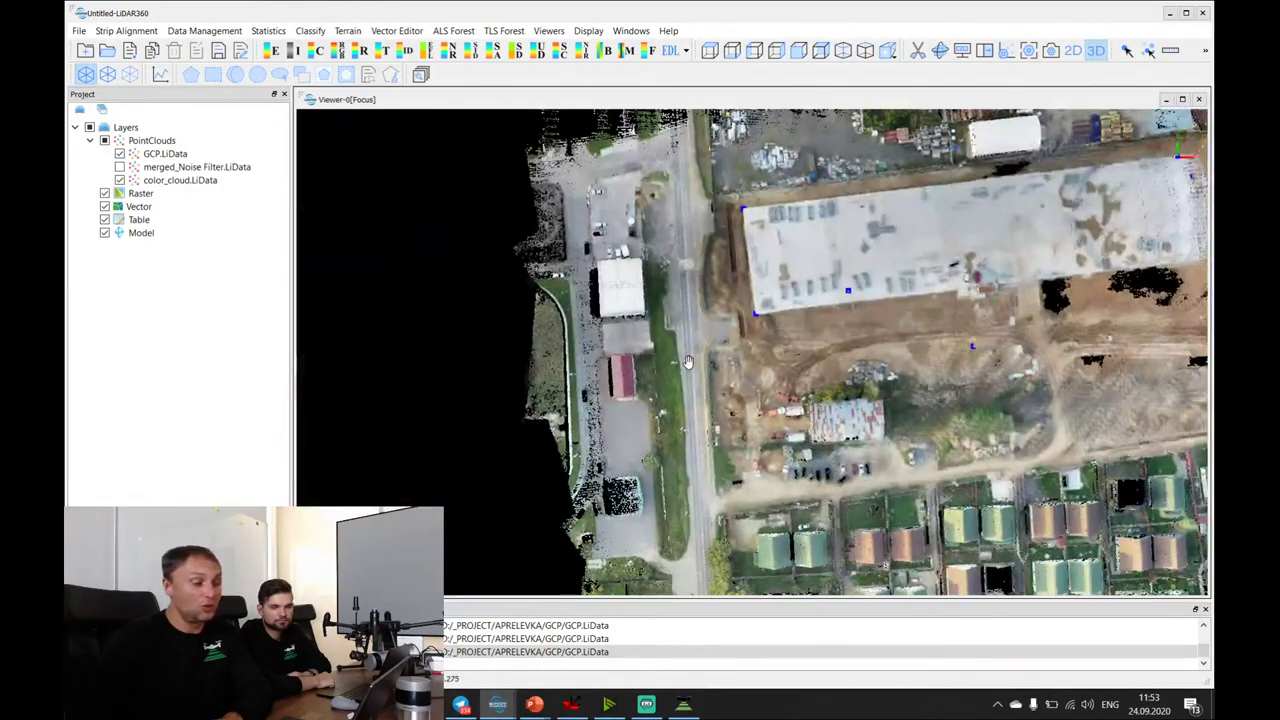
scroll(757, 246, up, 1)
scroll(757, 246, up, 5)
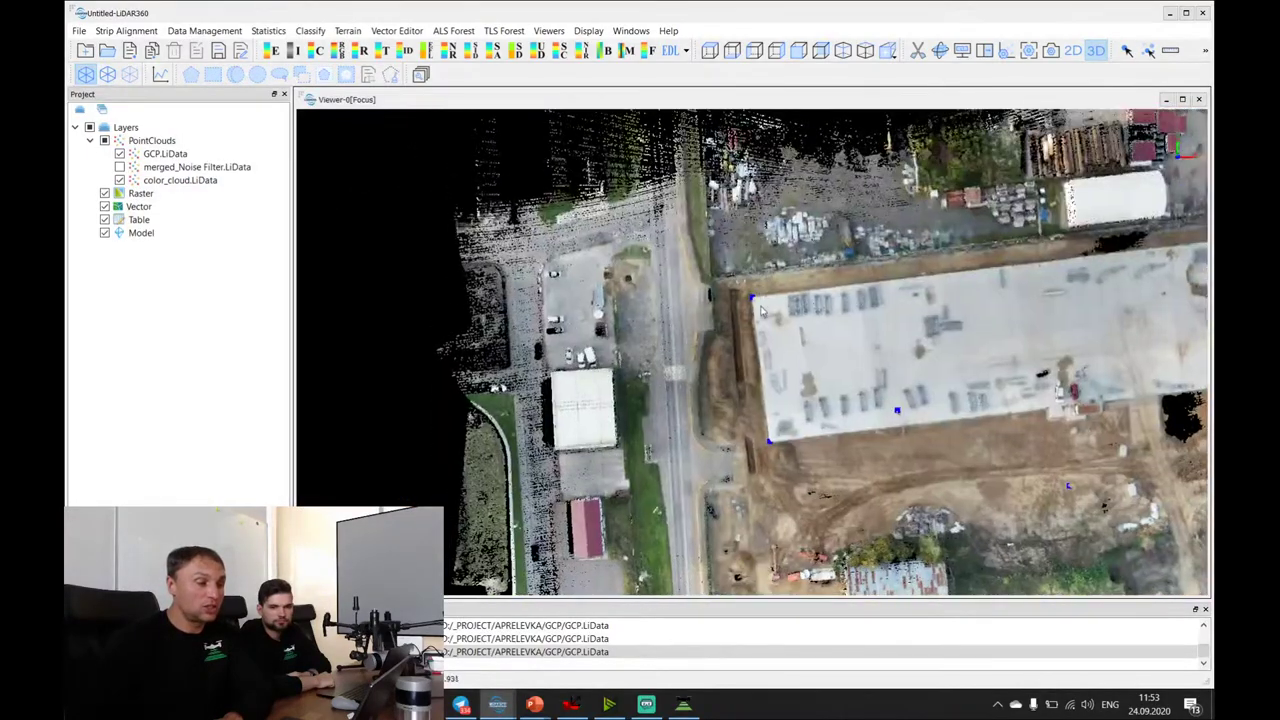
scroll(762, 243, up, 4)
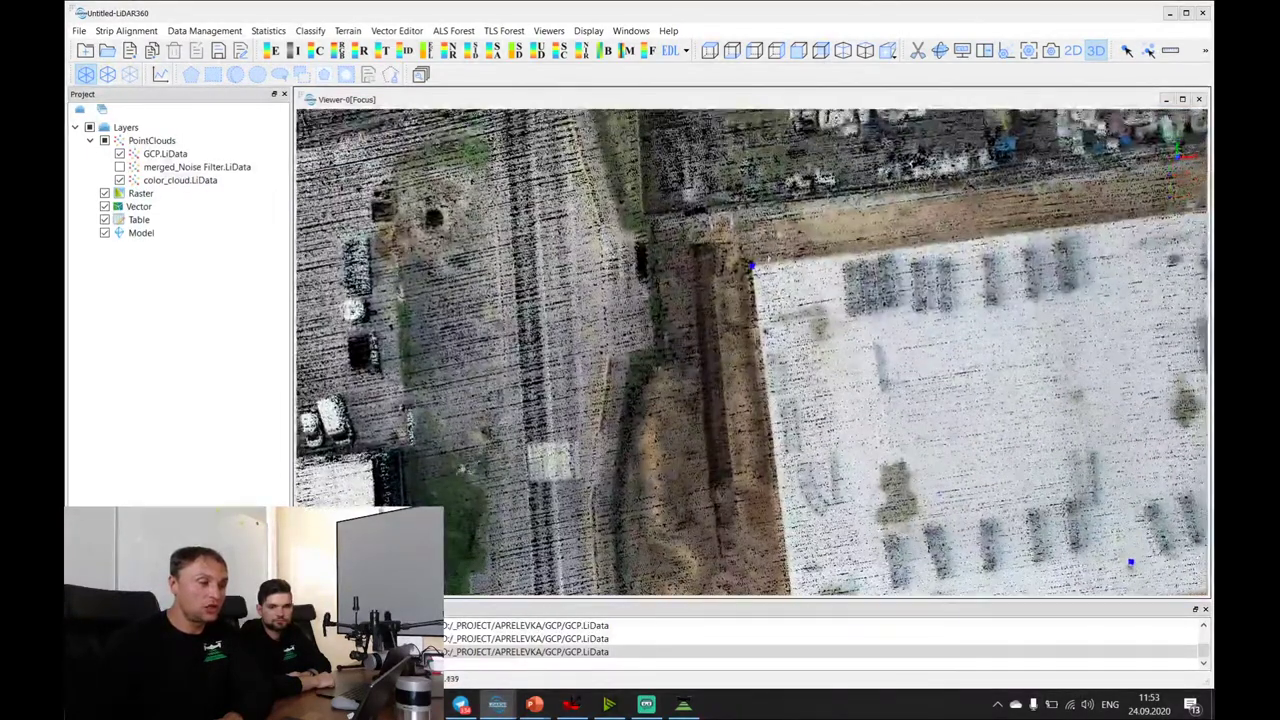
scroll(762, 243, up, 4)
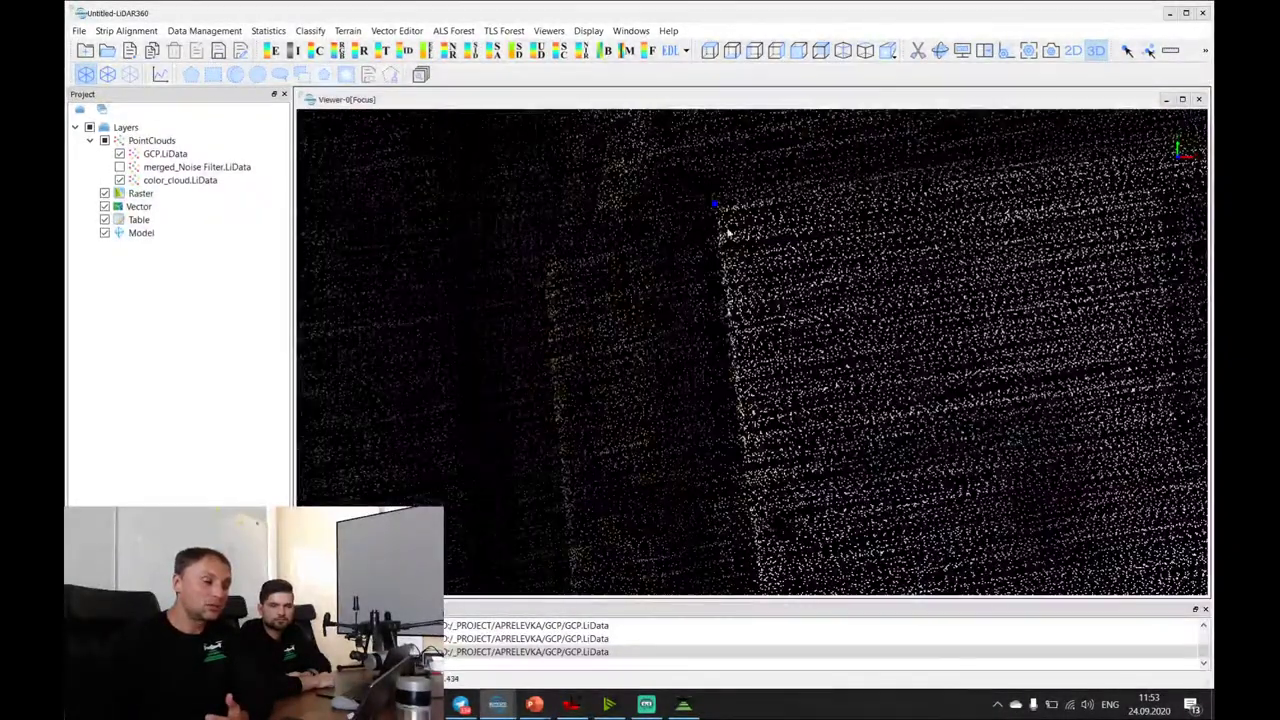
scroll(714, 209, up, 3)
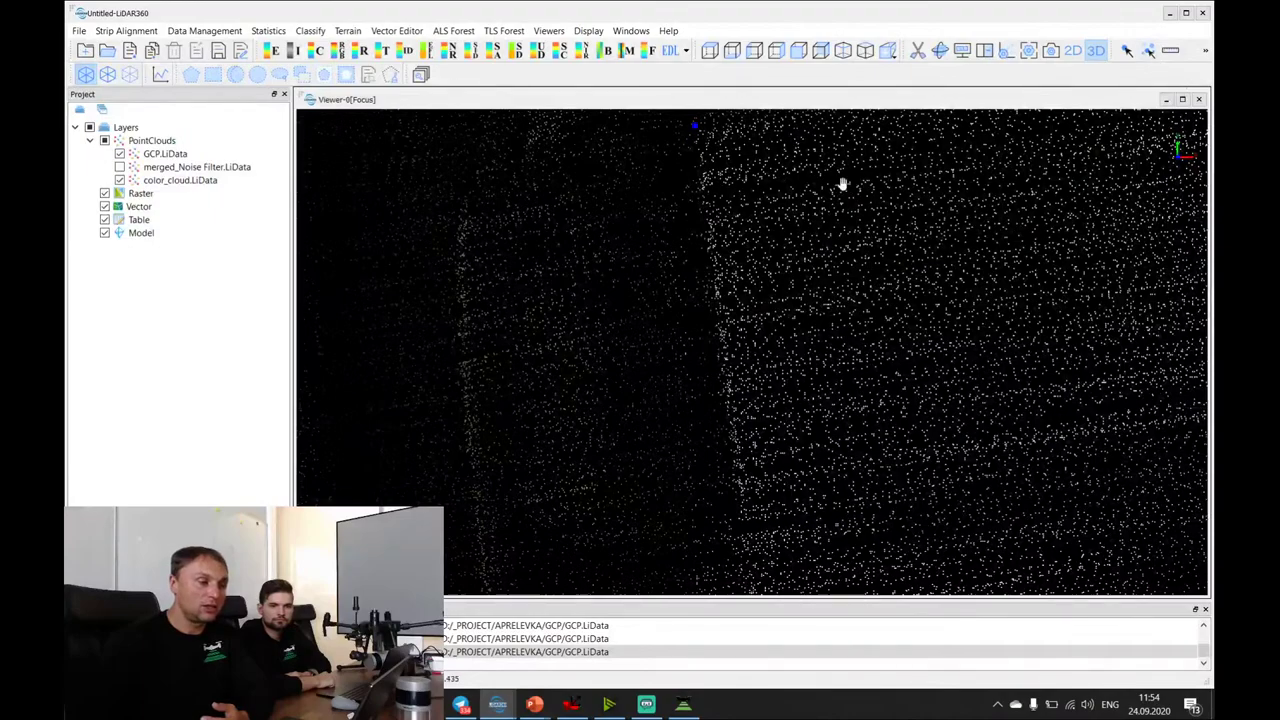
Hide color_cloud.LiData and pick the control point at the slab's corner to read its coordinates.
scroll(843, 184, up, 2)
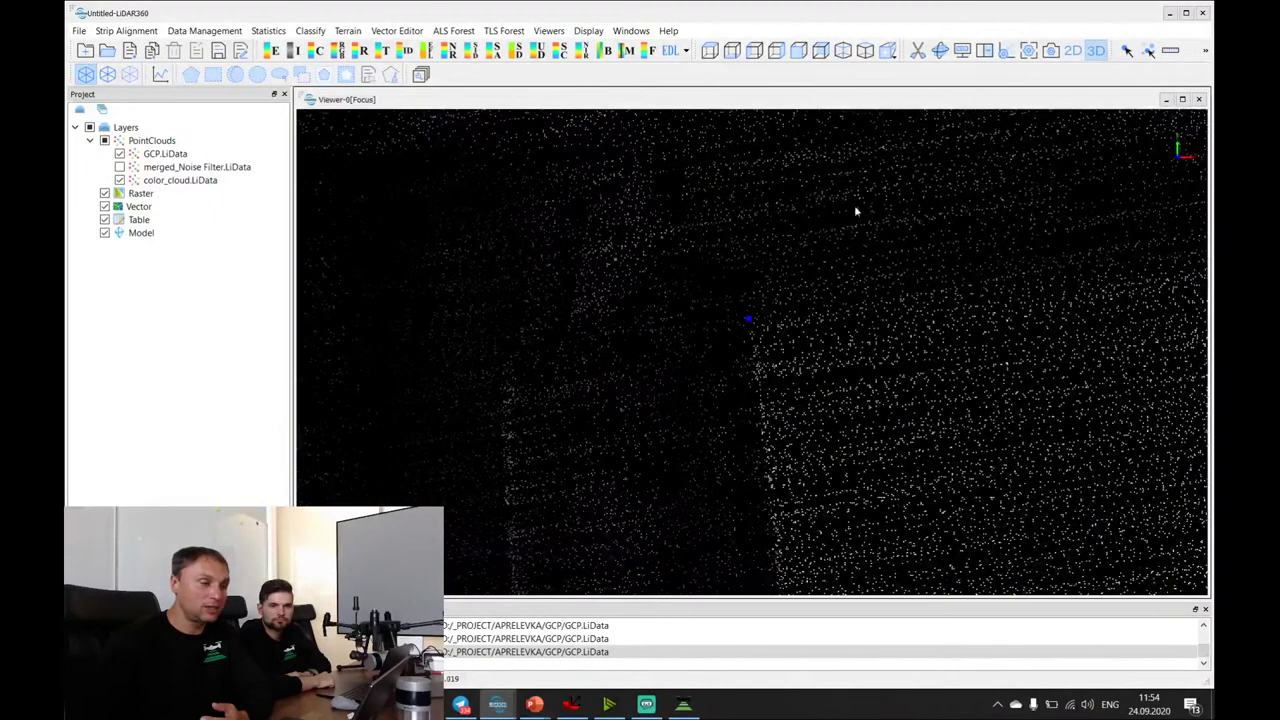
click(119, 180)
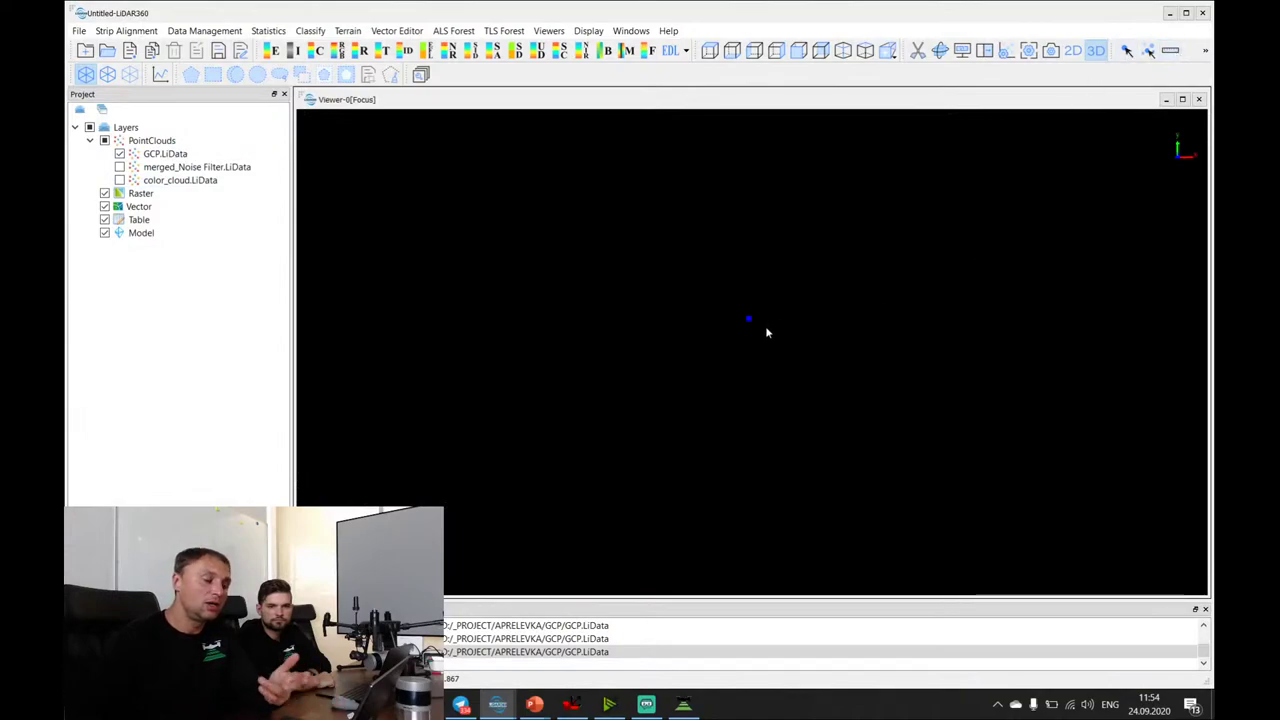
click(1148, 50)
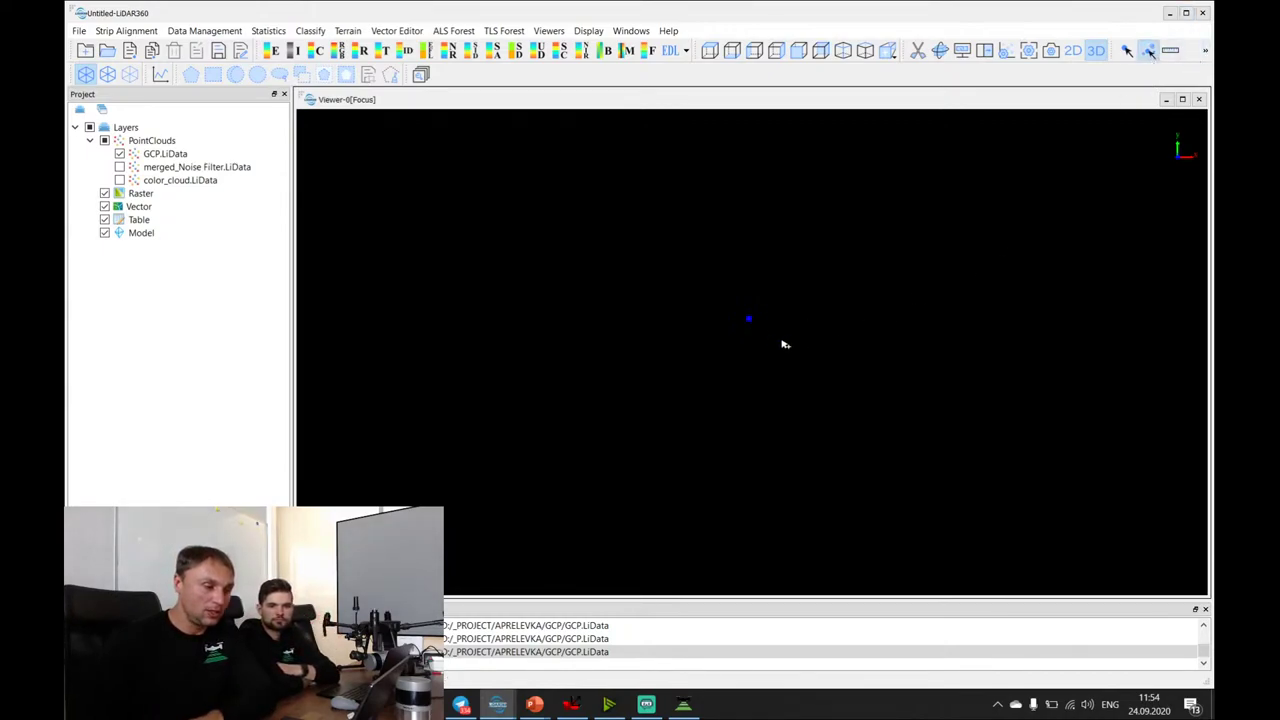
click(749, 321)
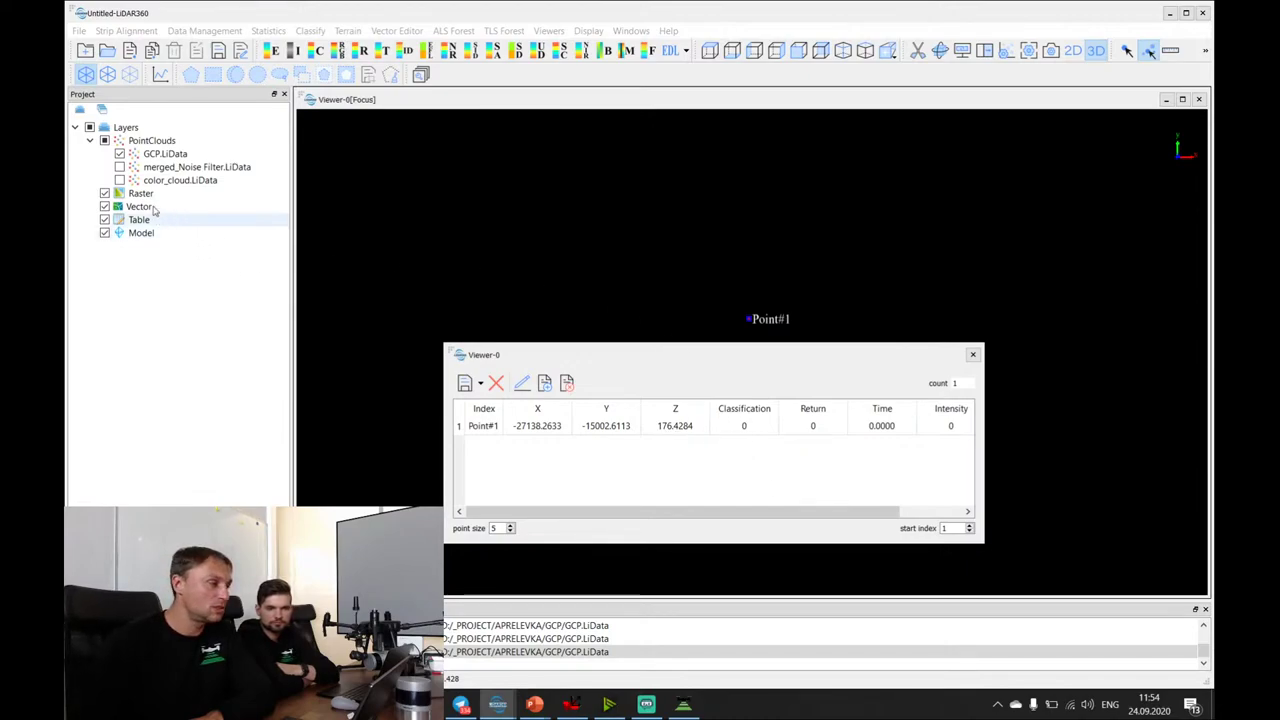
Show merged_Noise Filter.LiData and pick the cloud point nearest to the slab-corner control point.
click(119, 167)
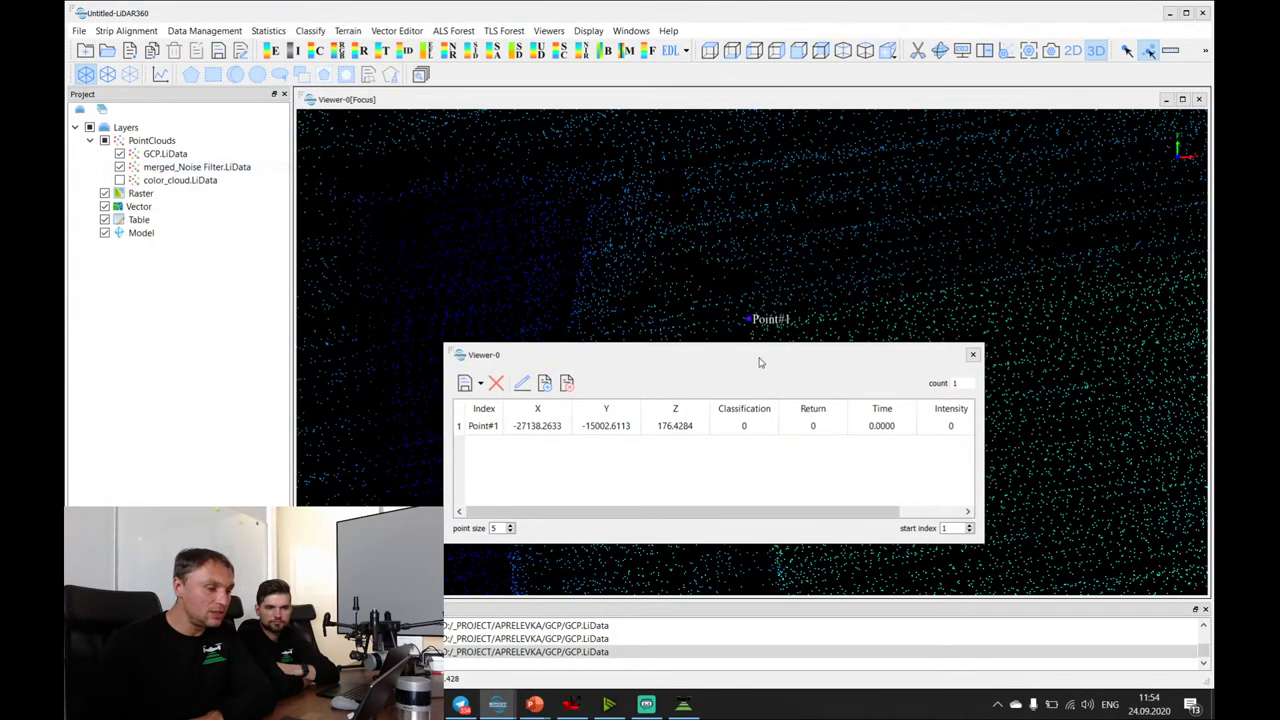
scroll(752, 316, up, 4)
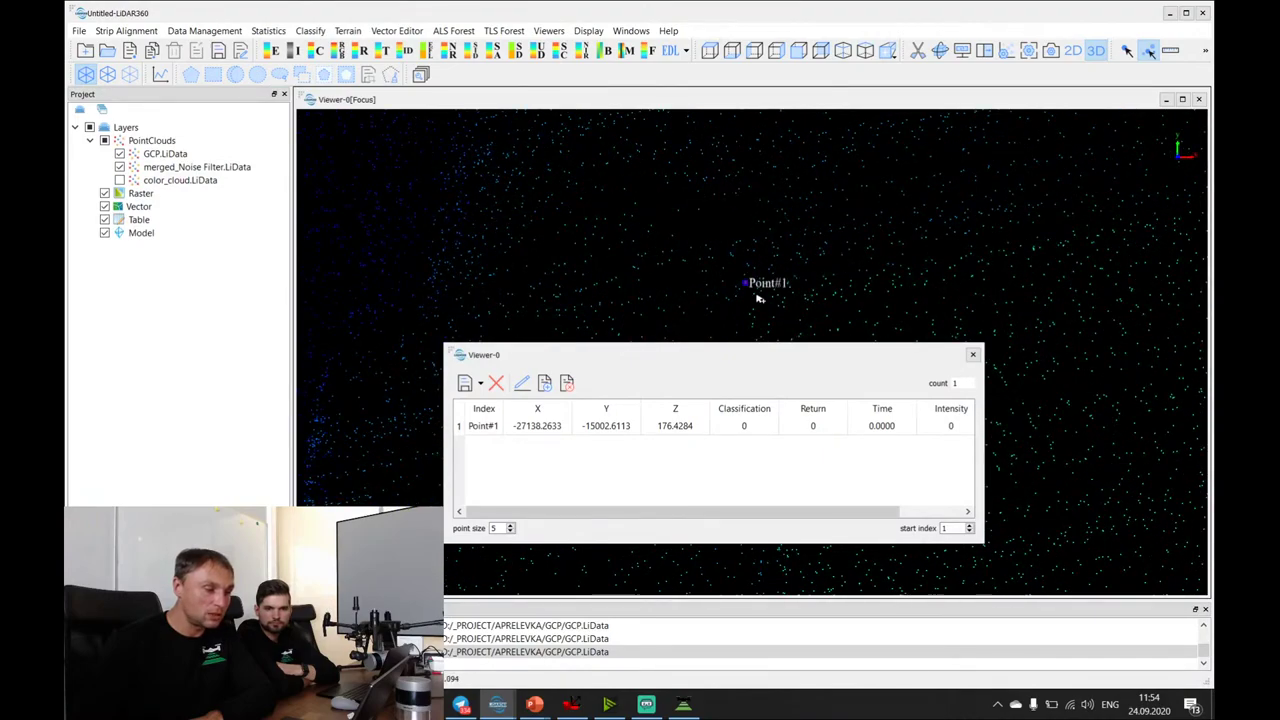
click(758, 297)
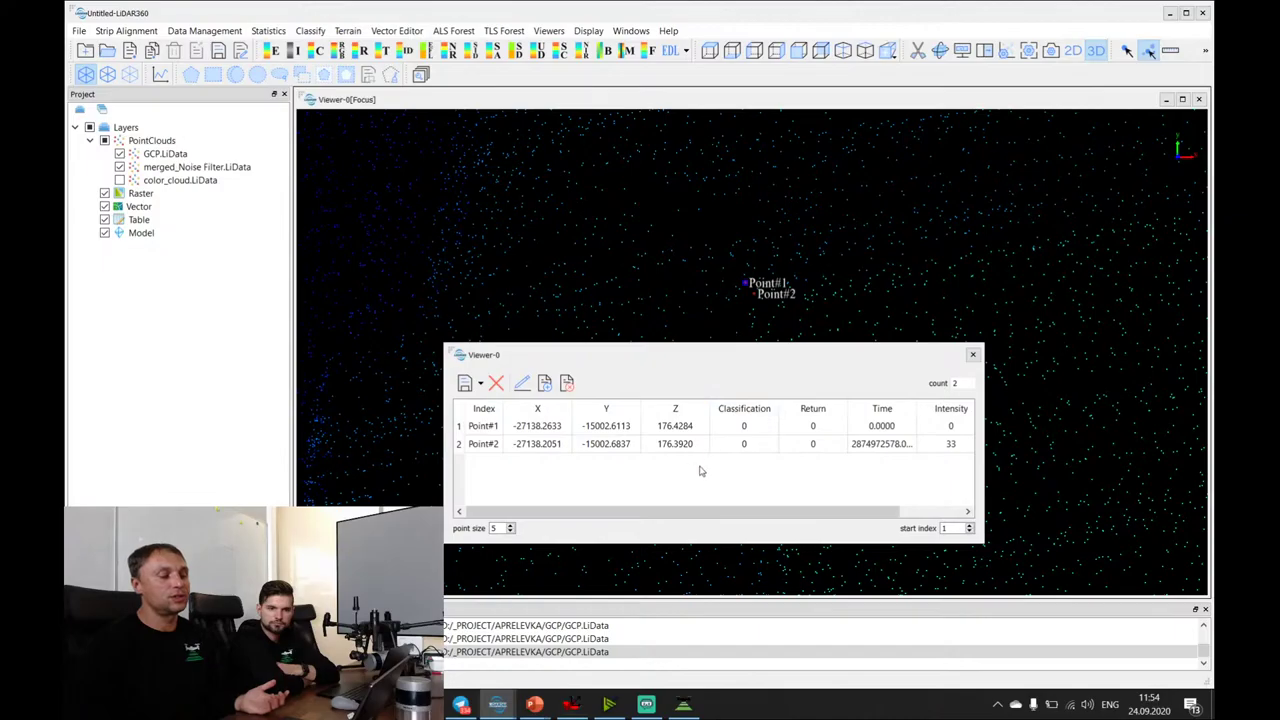
Pick the control point beside the elongated data gap near the embankment, and the cloud point nearest to it.
scroll(762, 292, up, 5)
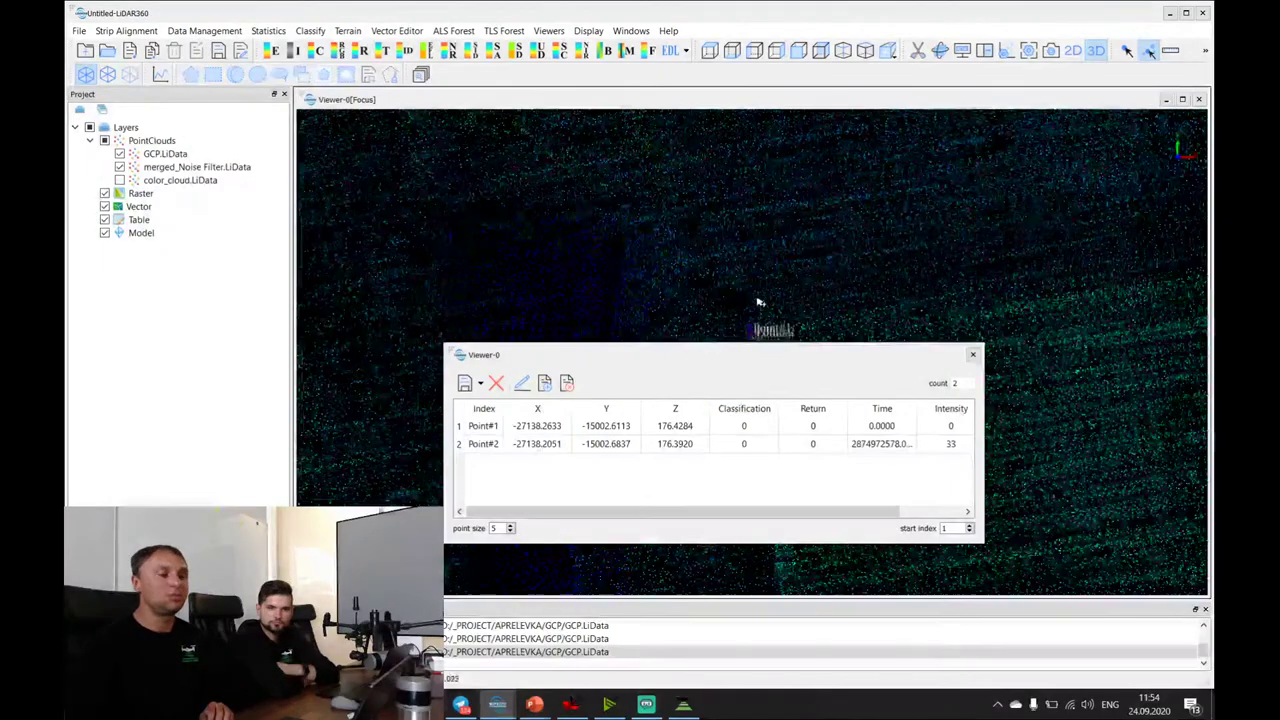
drag(759, 354, 538, 351)
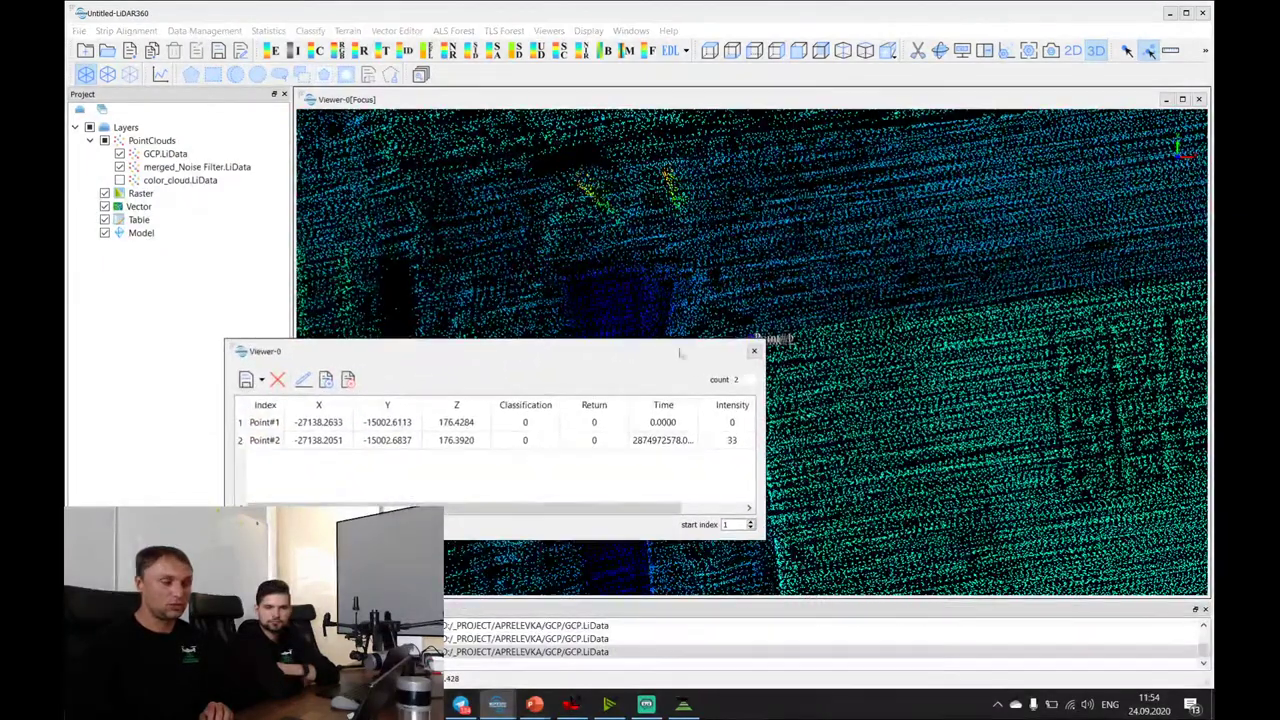
scroll(966, 429, up, 3)
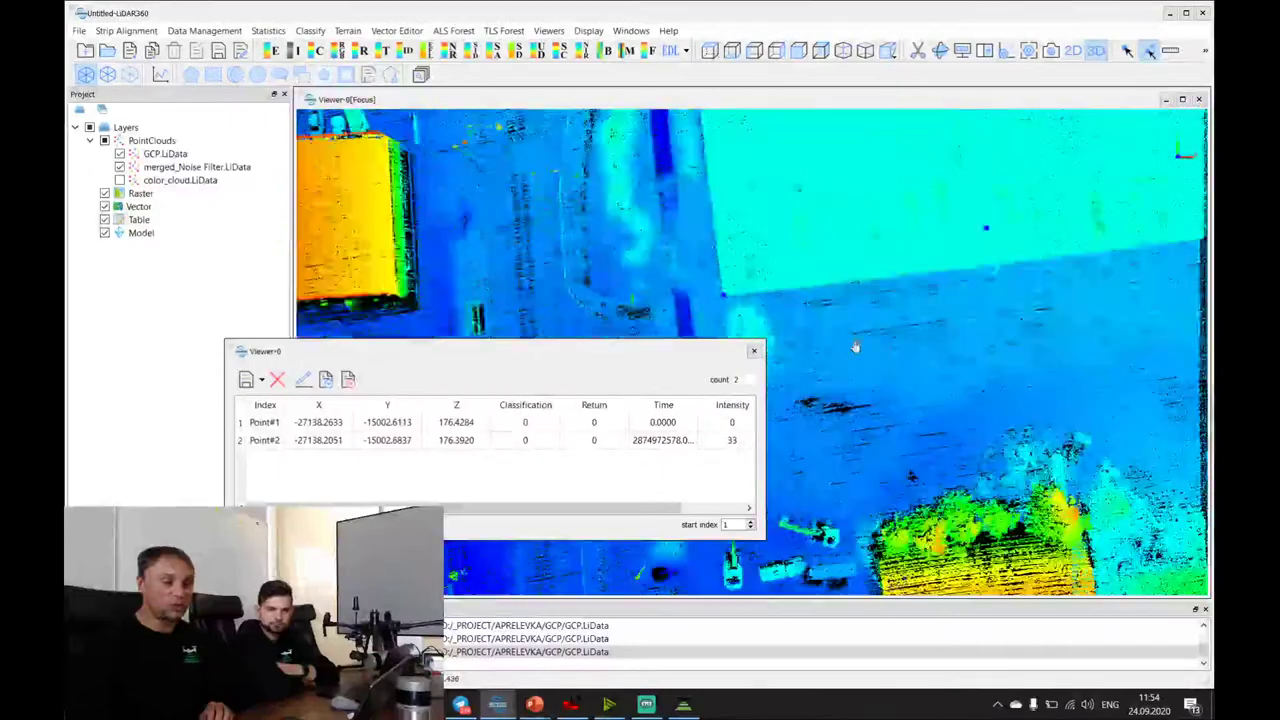
scroll(973, 278, down, 3)
scroll(899, 263, up, 4)
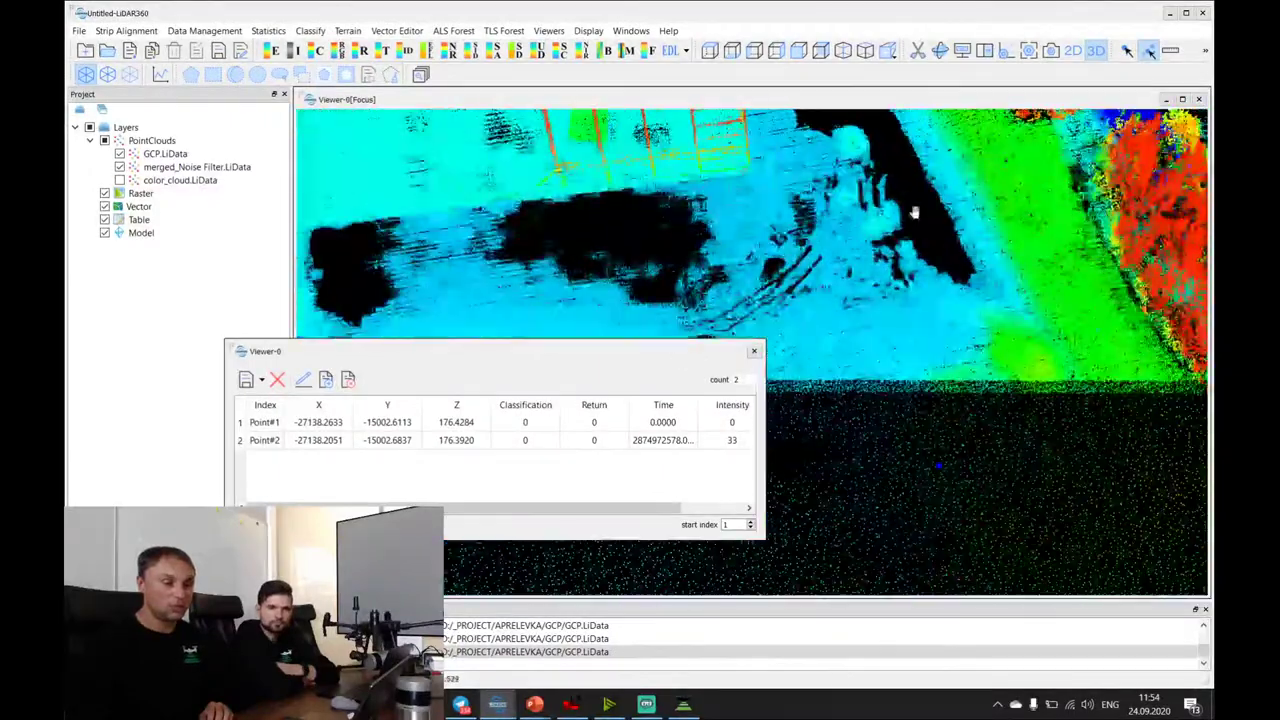
scroll(899, 263, down, 3)
scroll(965, 343, up, 4)
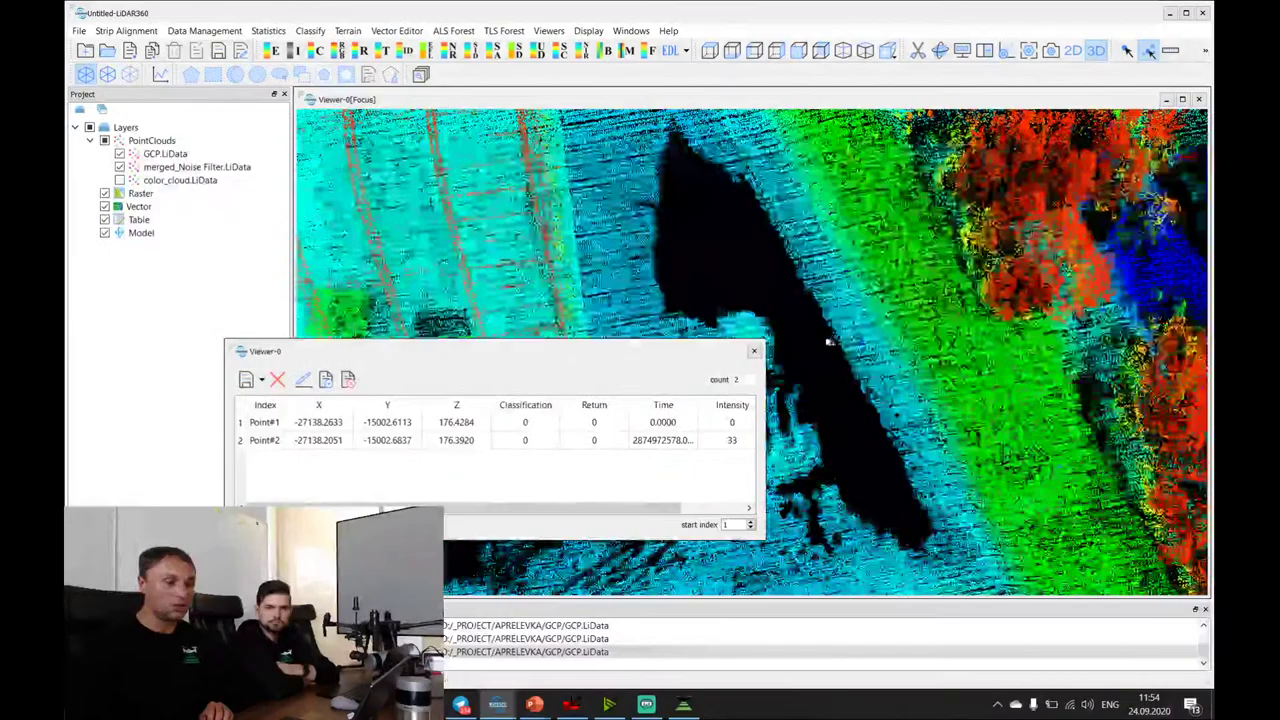
scroll(965, 341, up, 5)
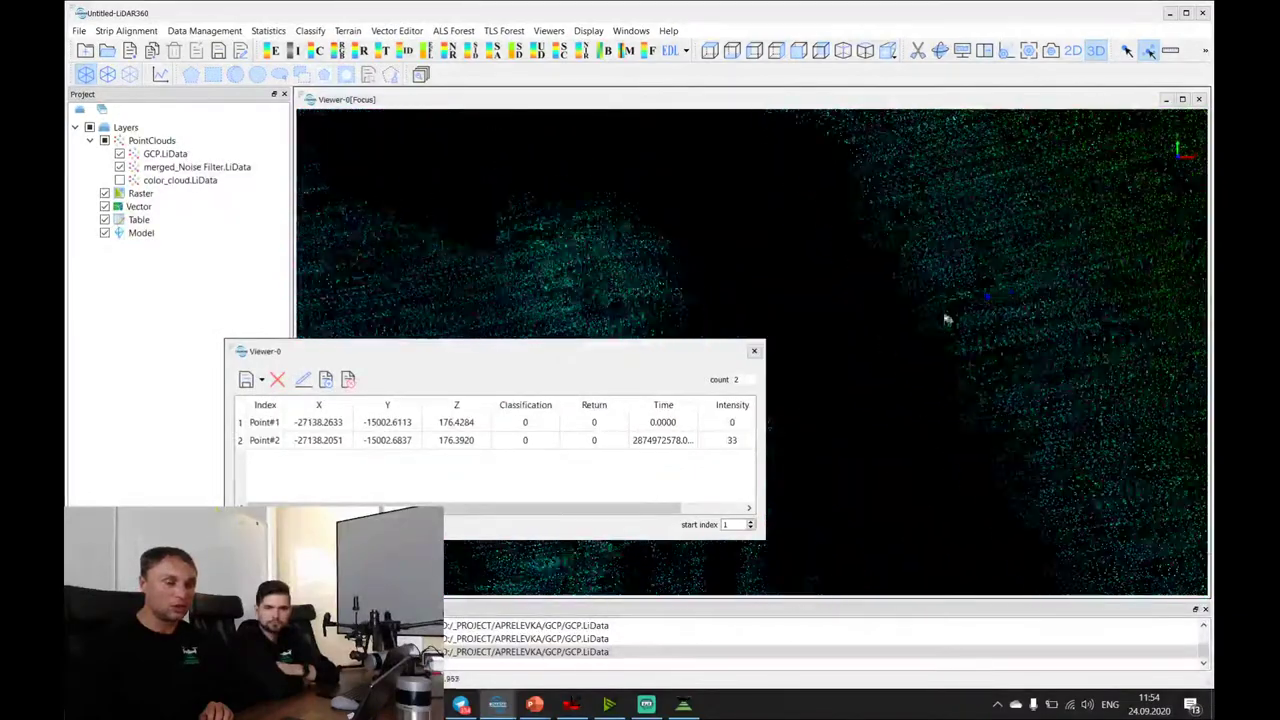
scroll(1000, 320, up, 4)
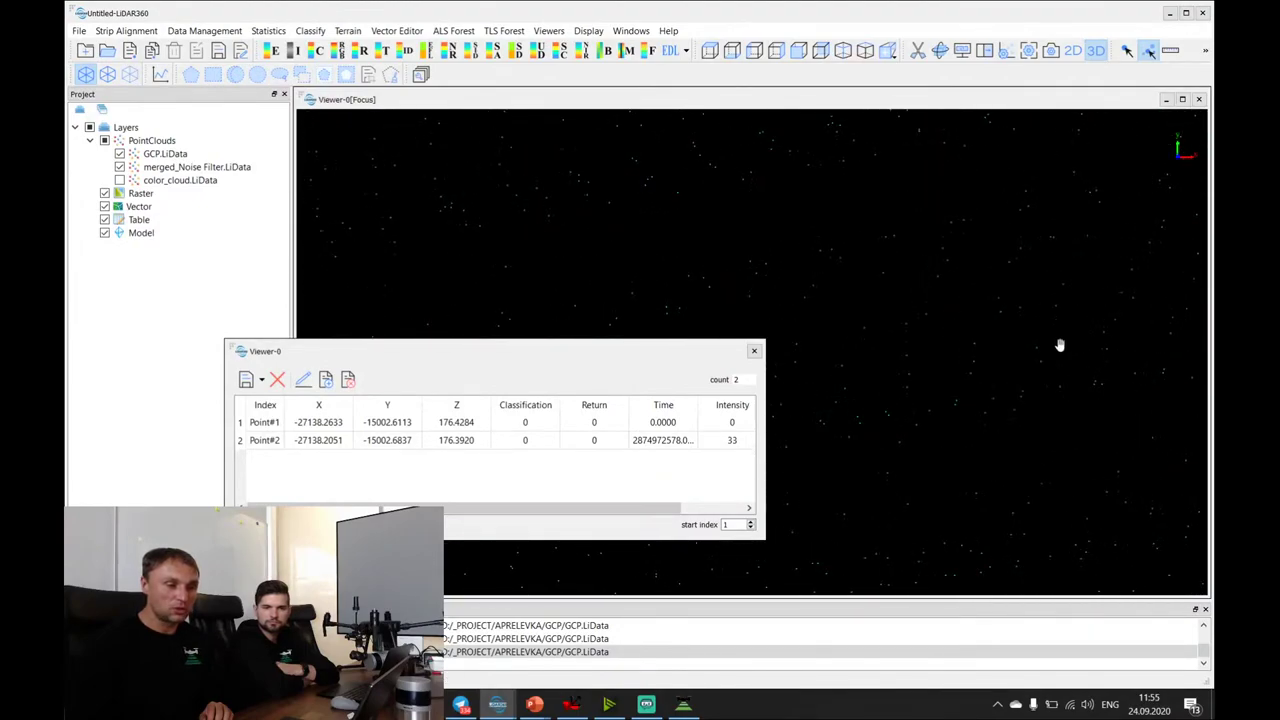
mouse_move(1063, 352)
mouse_down()
mouse_move(829, 277)
mouse_move(691, 206)
mouse_move(713, 220)
mouse_up()
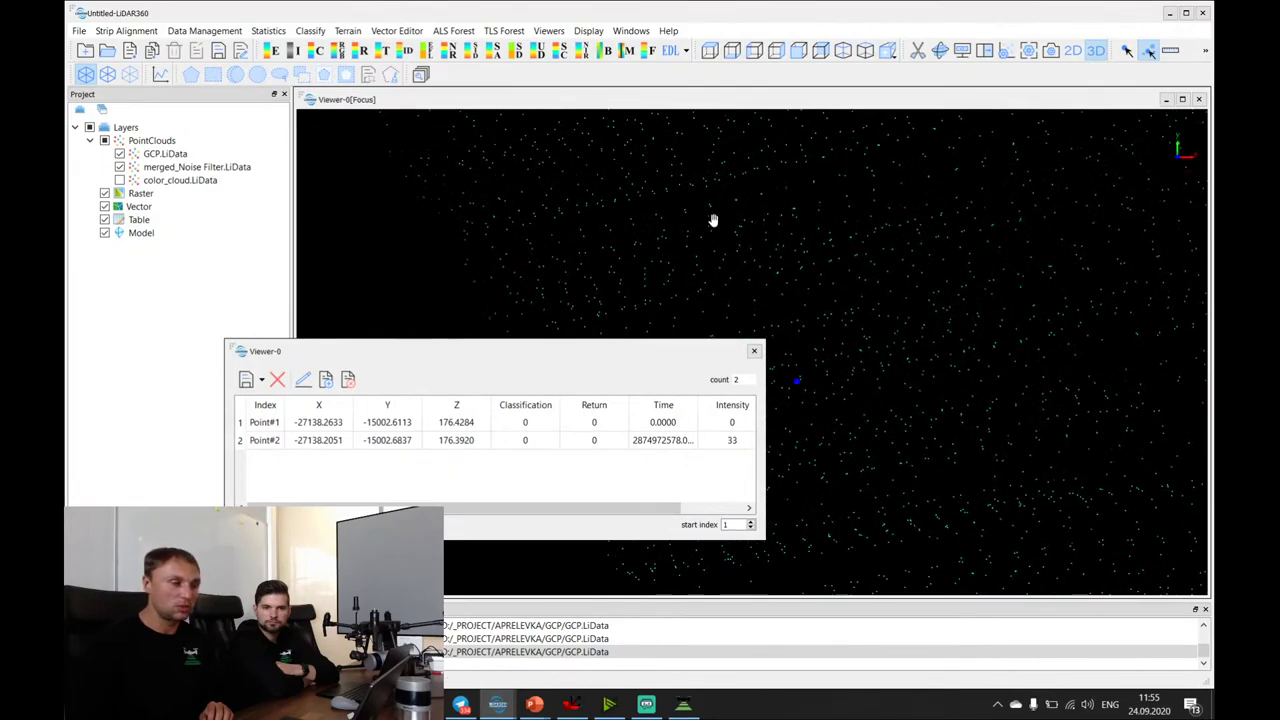
click(799, 386)
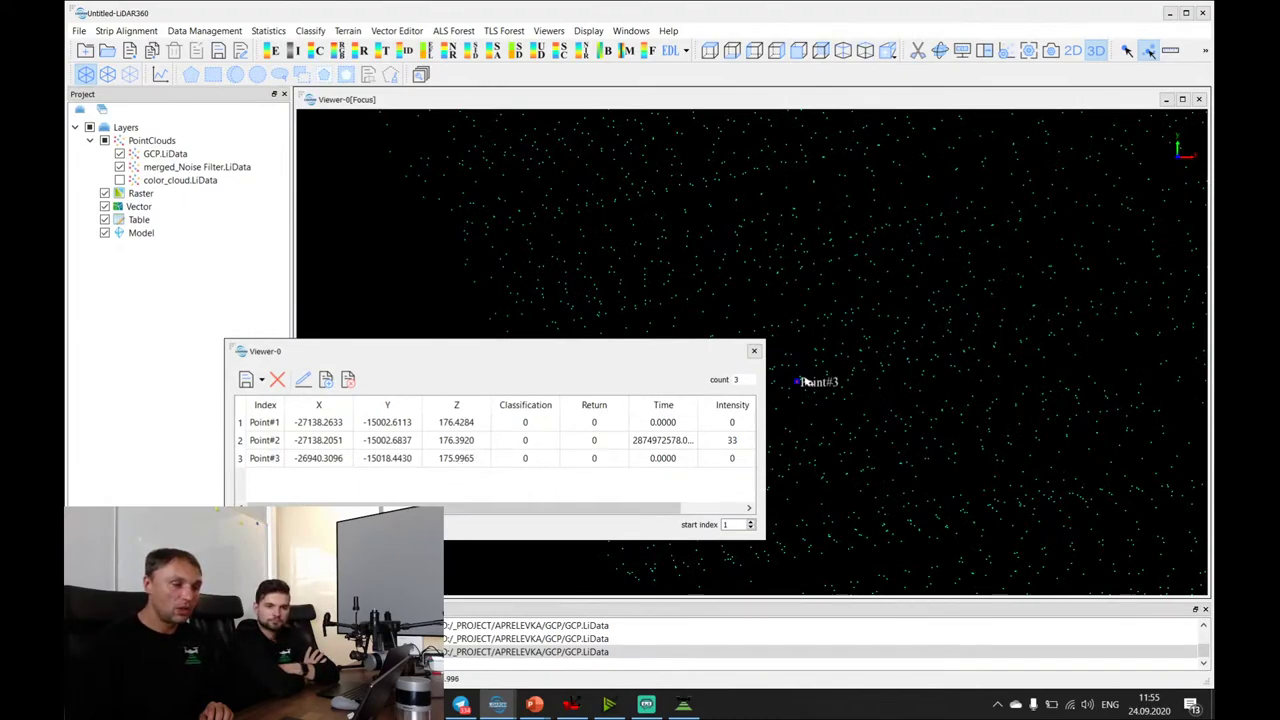
scroll(806, 383, up, 5)
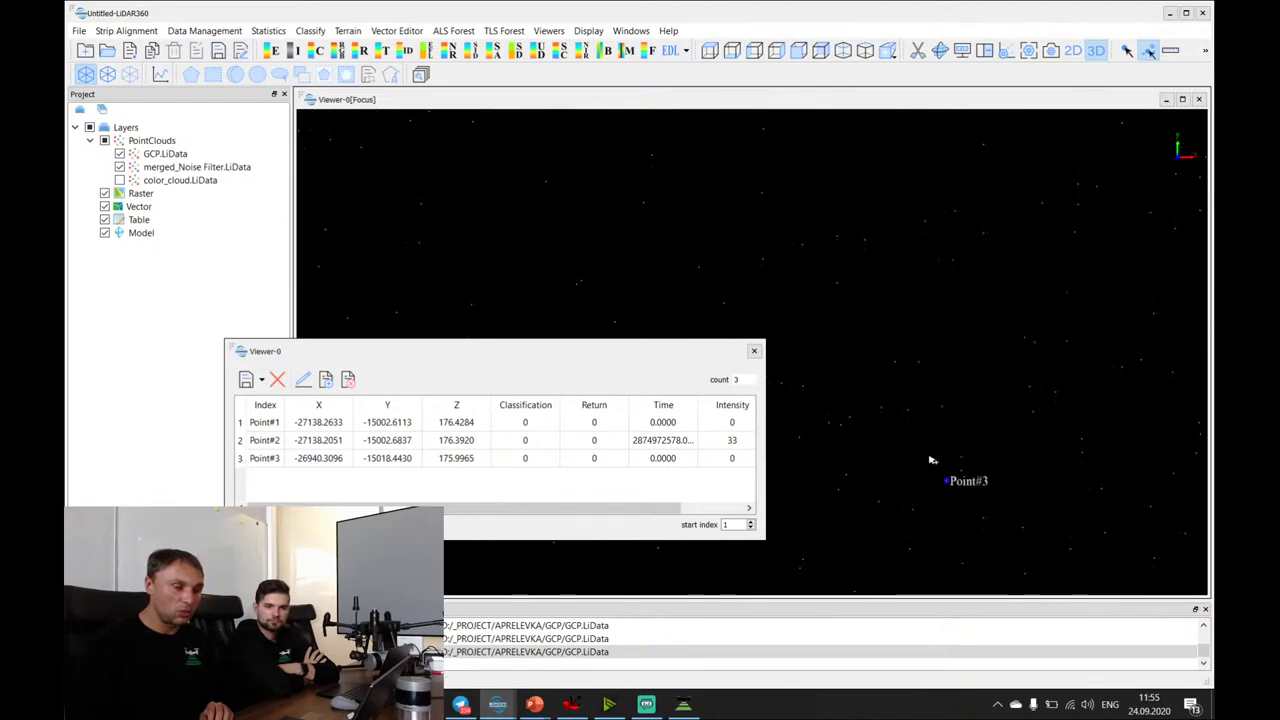
click(964, 474)
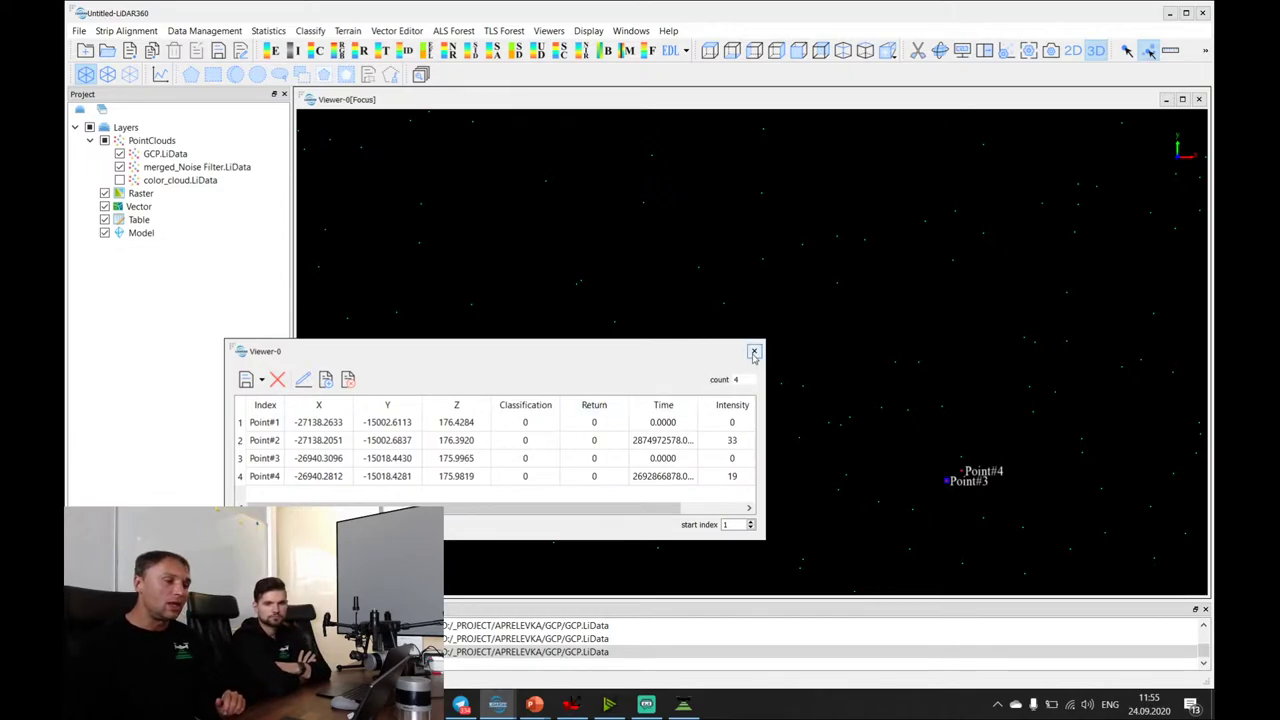
Display merged_Noise Filter.LiData by classification around the embankment control point, with the Never Classified class hidden.
scroll(877, 317, down, 4)
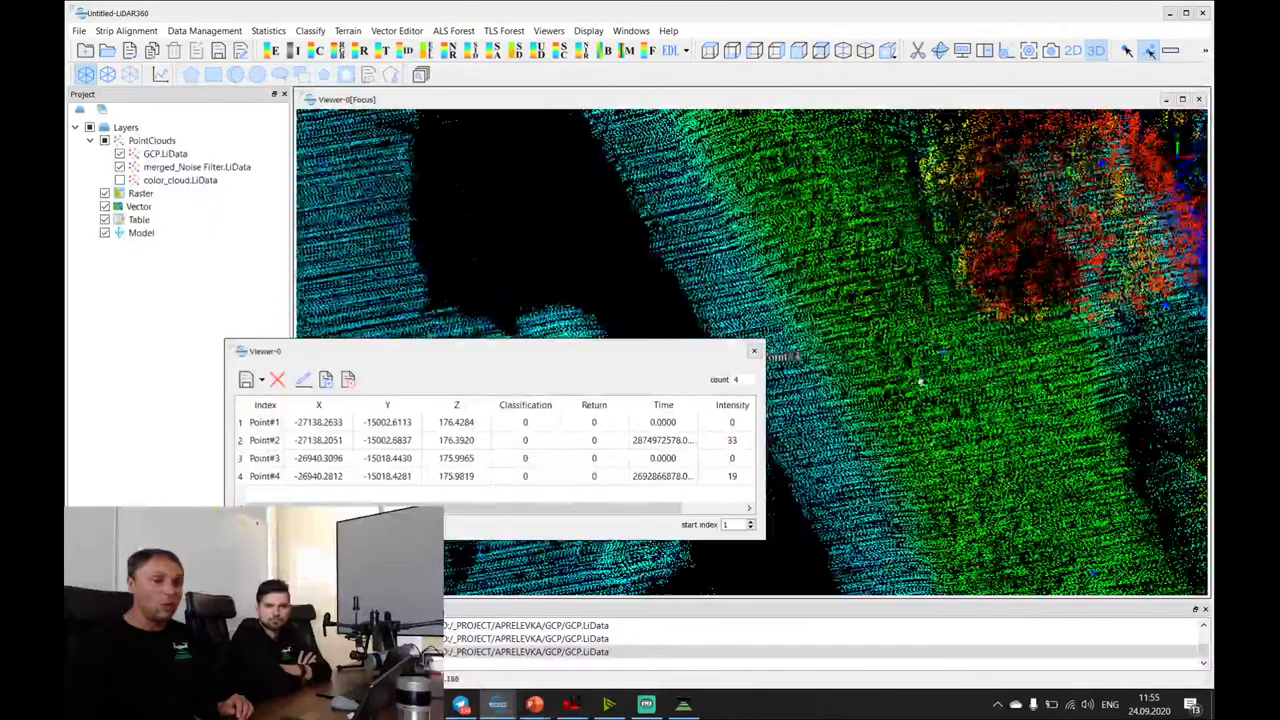
drag(921, 384, 1016, 450)
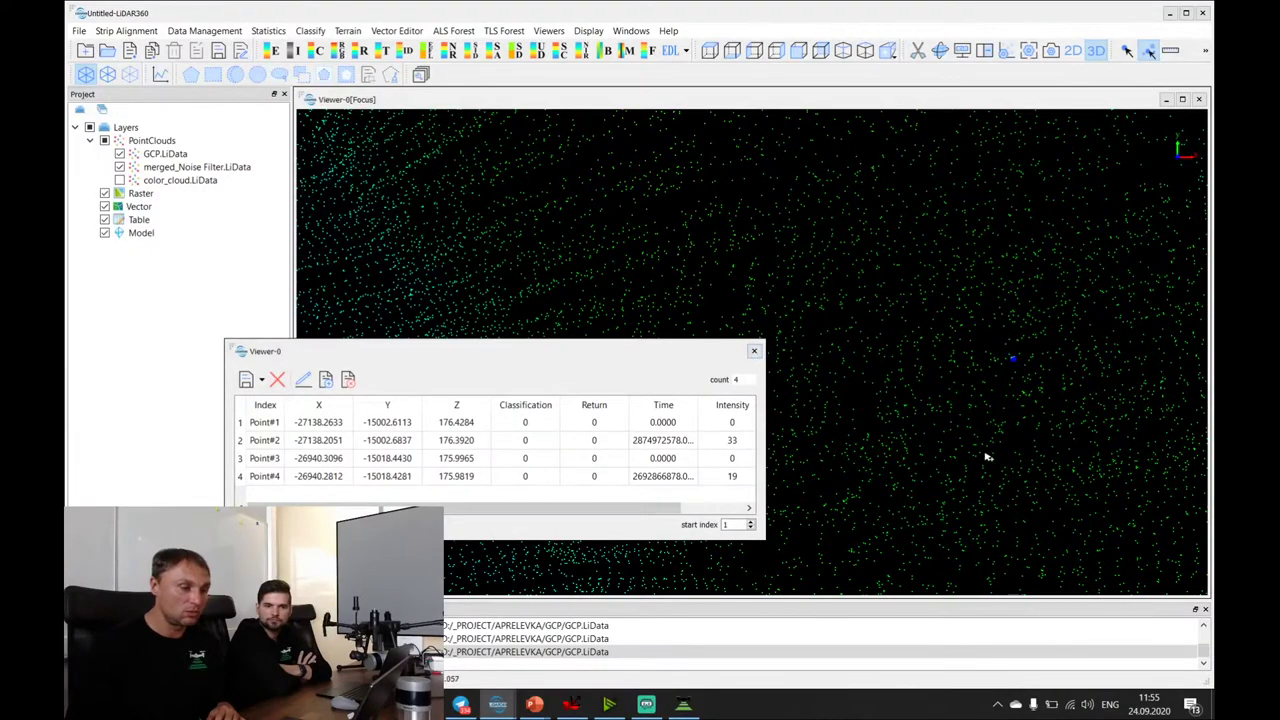
mouse_move(986, 457)
mouse_down()
mouse_move(1009, 460)
mouse_move(1040, 323)
mouse_move(1074, 260)
mouse_up()
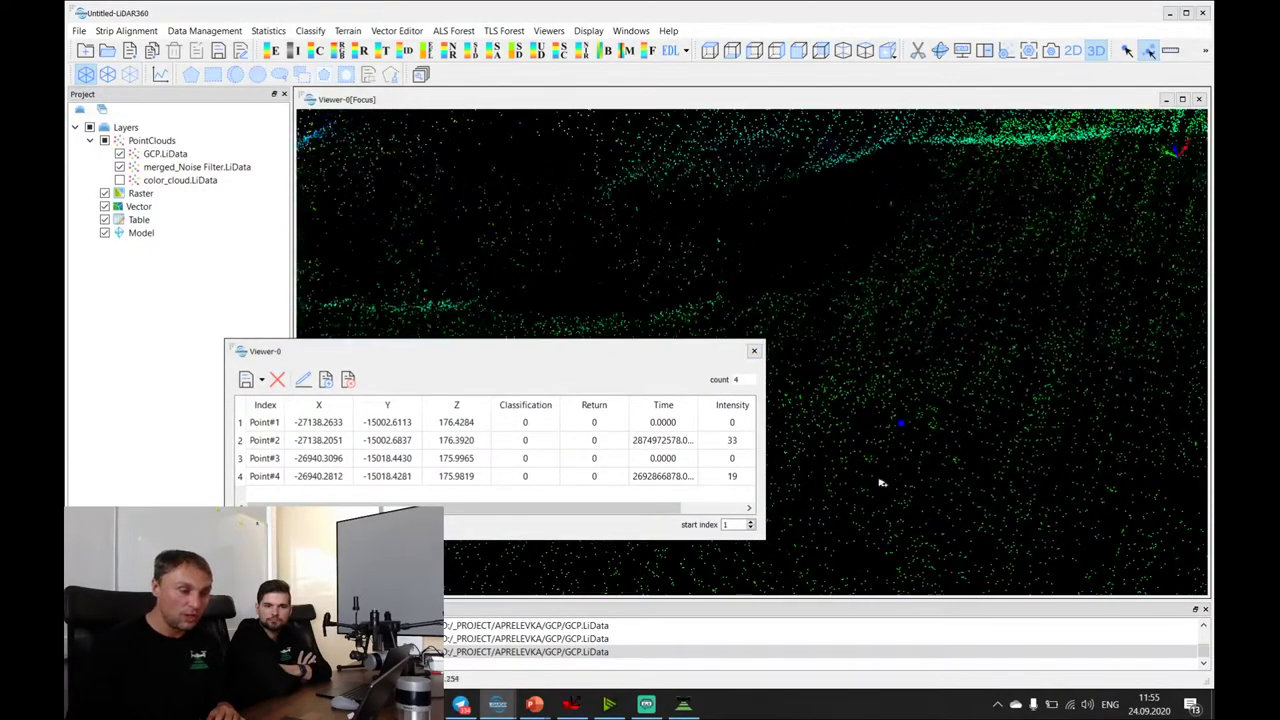
drag(881, 483, 957, 380)
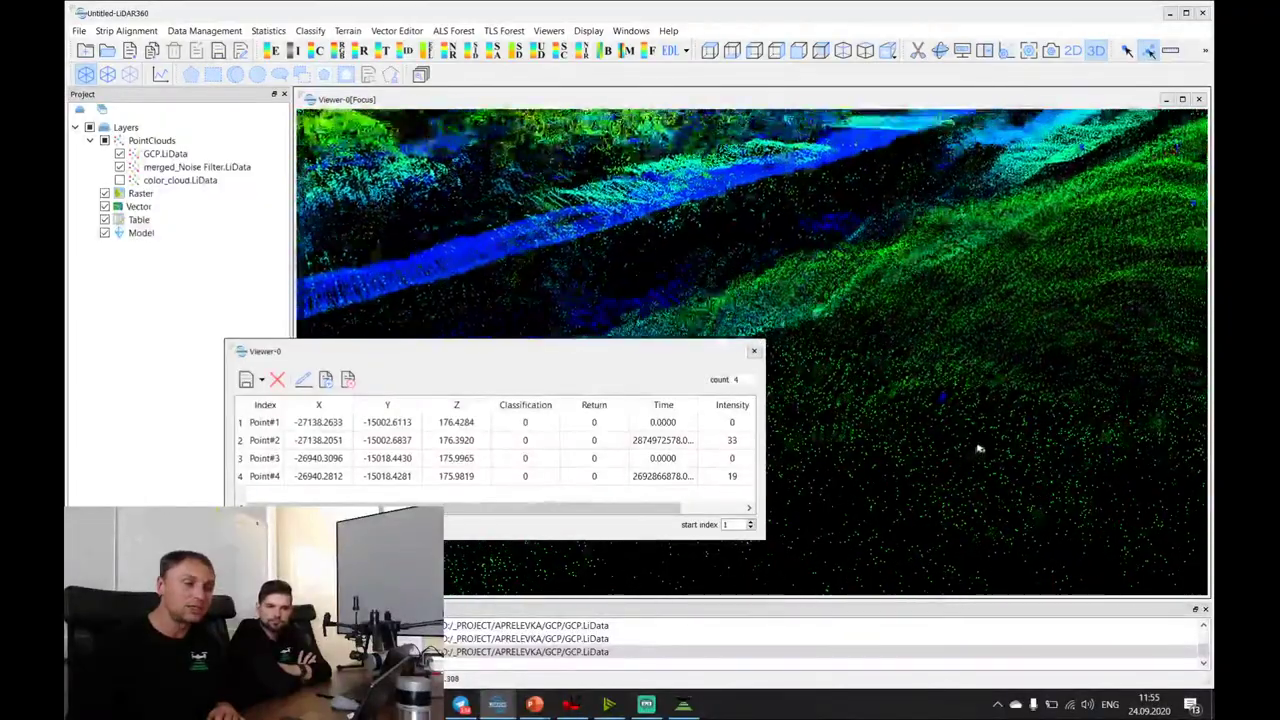
drag(979, 449, 911, 373)
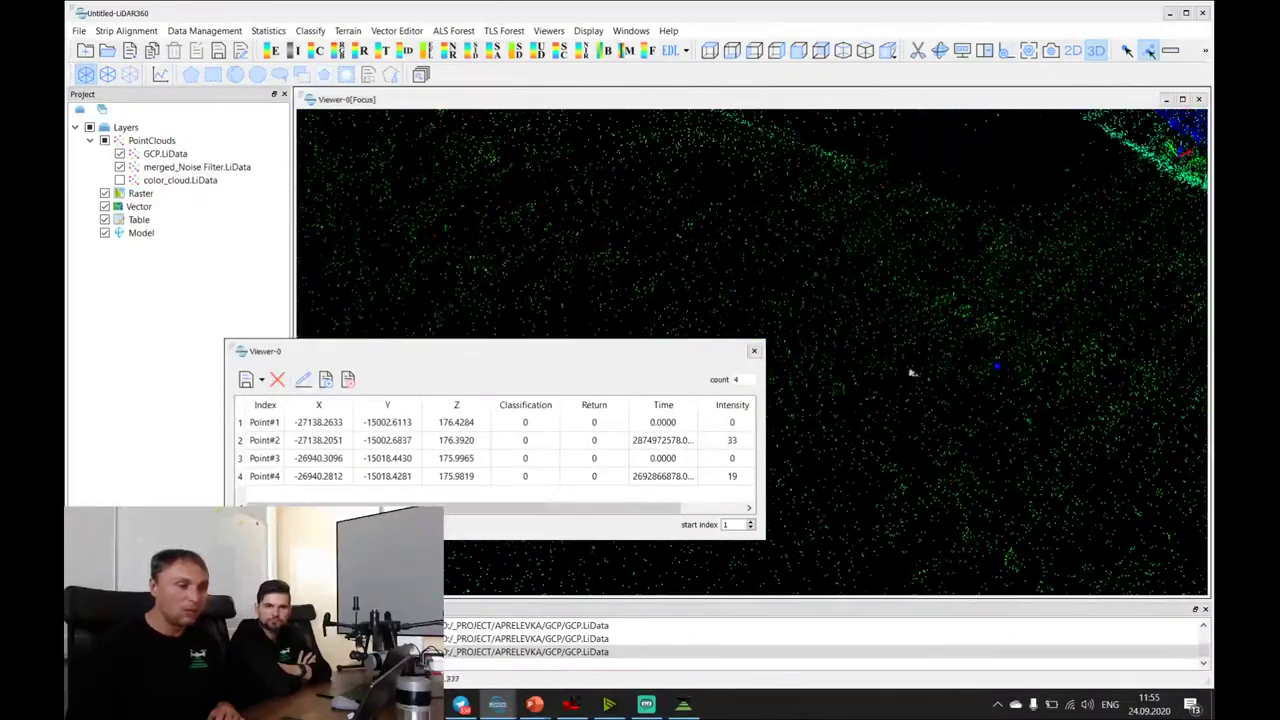
right_click(185, 170)
mouse_move(270, 196)
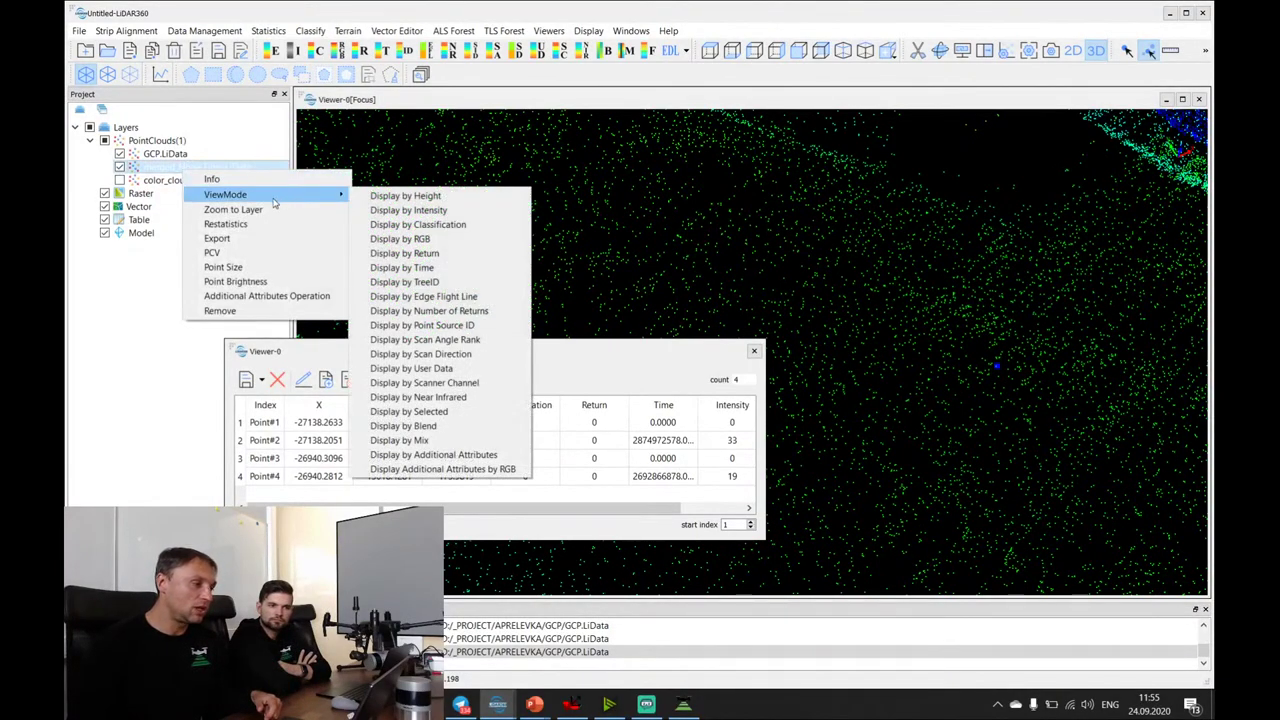
click(418, 224)
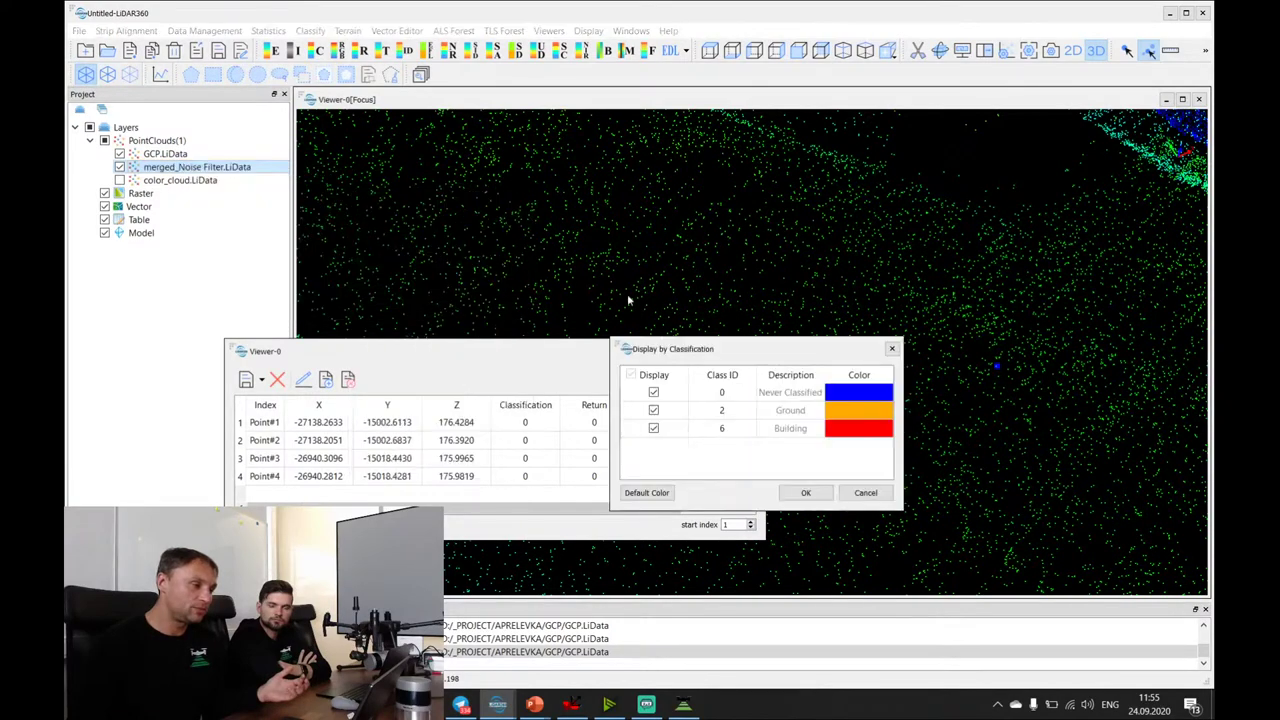
click(654, 392)
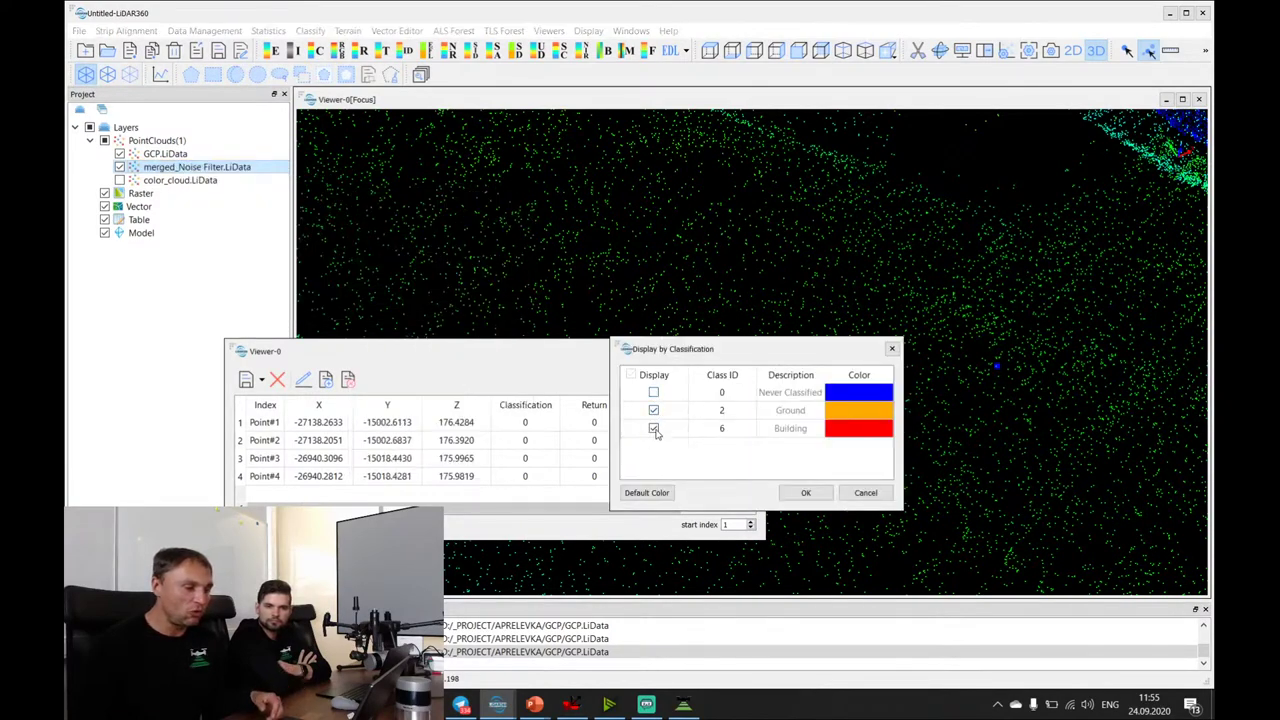
click(806, 492)
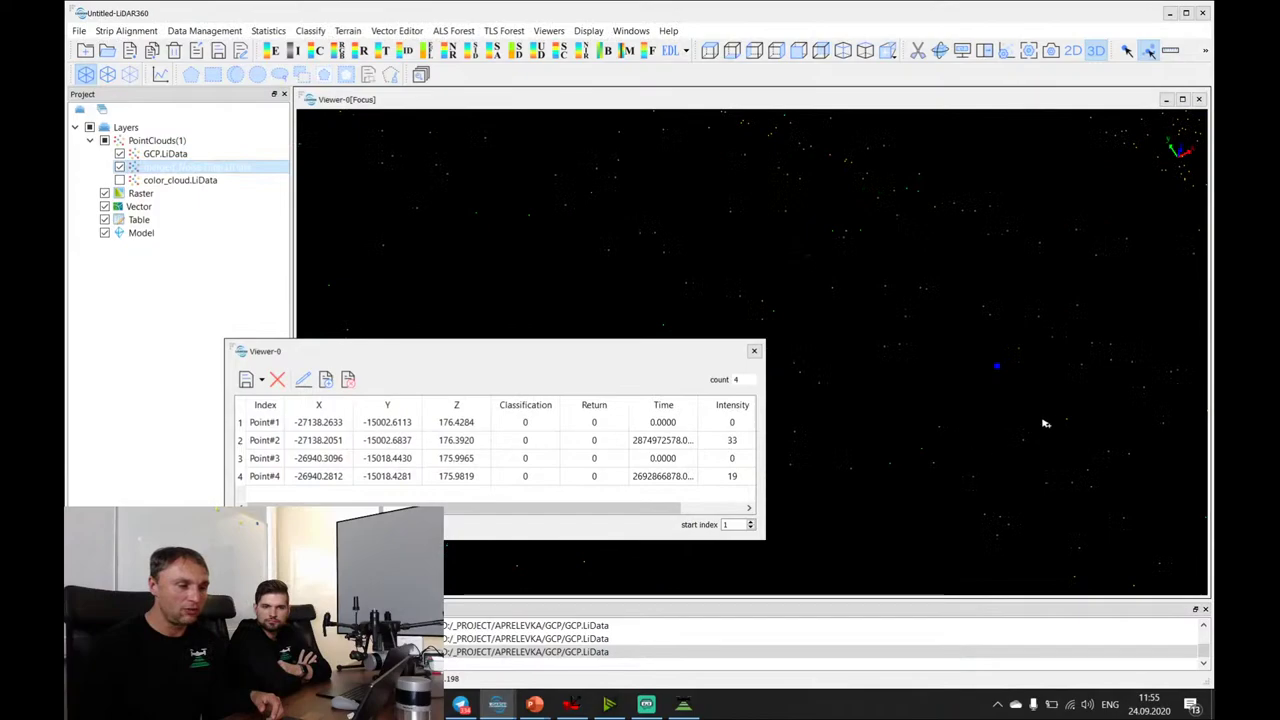
End the point picking session without saving the picked points.
mouse_move(1023, 387)
mouse_down()
mouse_move(1008, 386)
mouse_move(1011, 408)
mouse_move(994, 396)
mouse_move(1030, 362)
mouse_move(995, 365)
mouse_up()
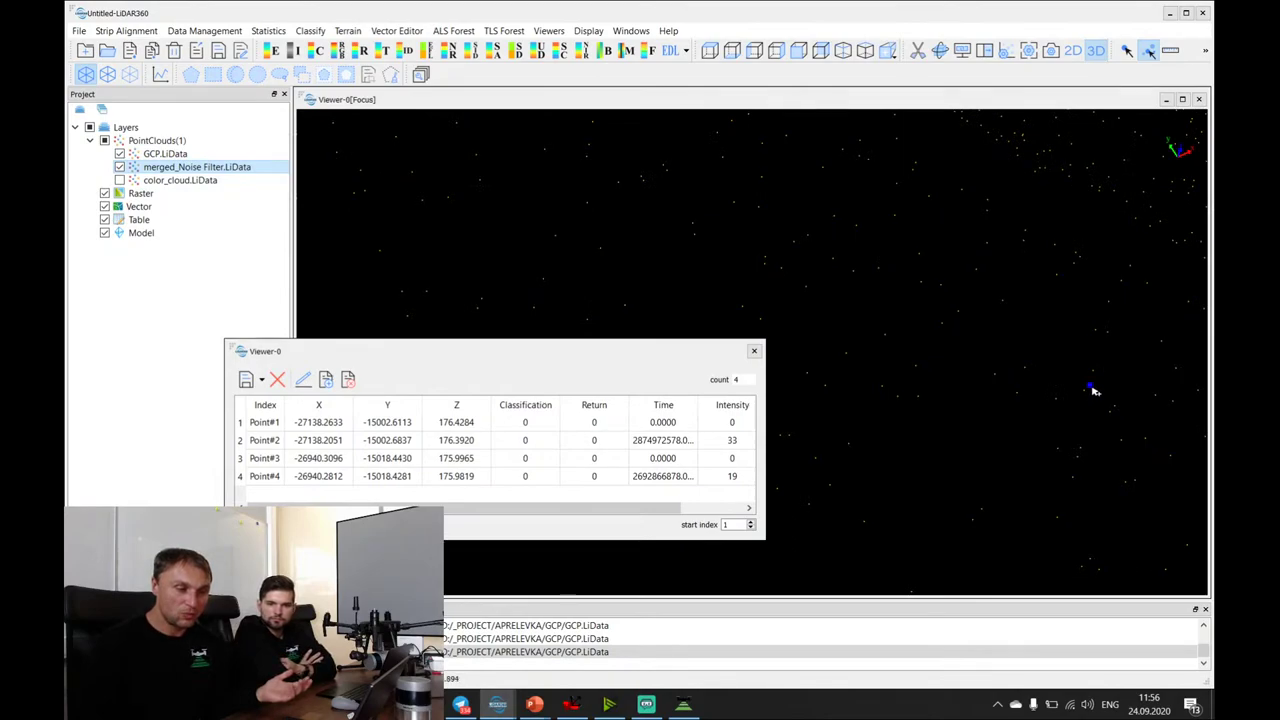
click(1148, 50)
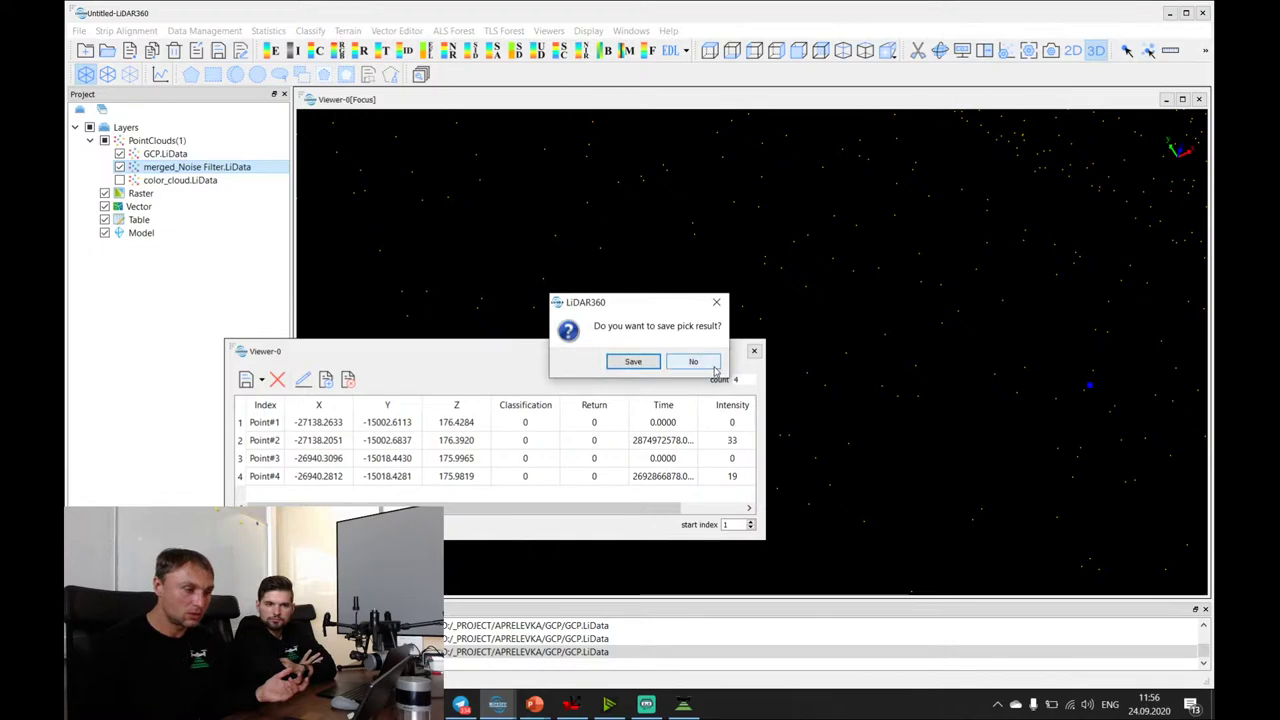
click(693, 362)
Start a new point pick and read the coordinates of the embankment control point and two neighbouring ground points.
click(1146, 50)
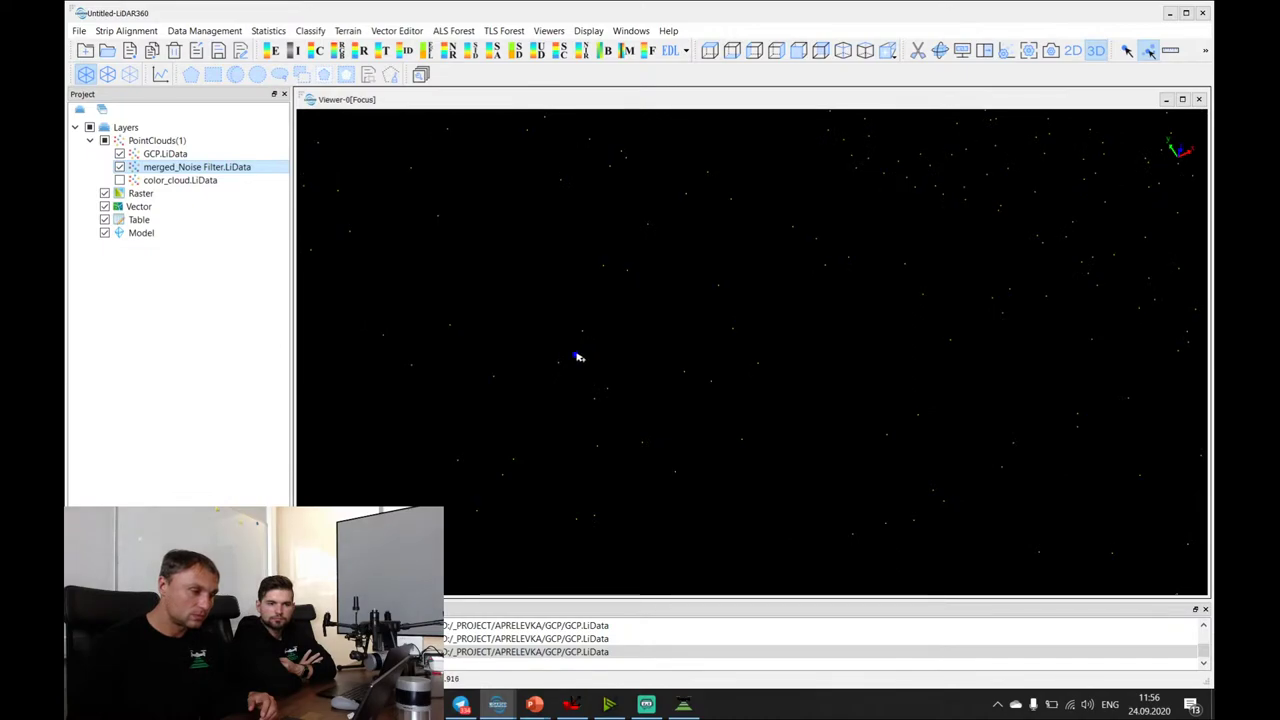
click(580, 360)
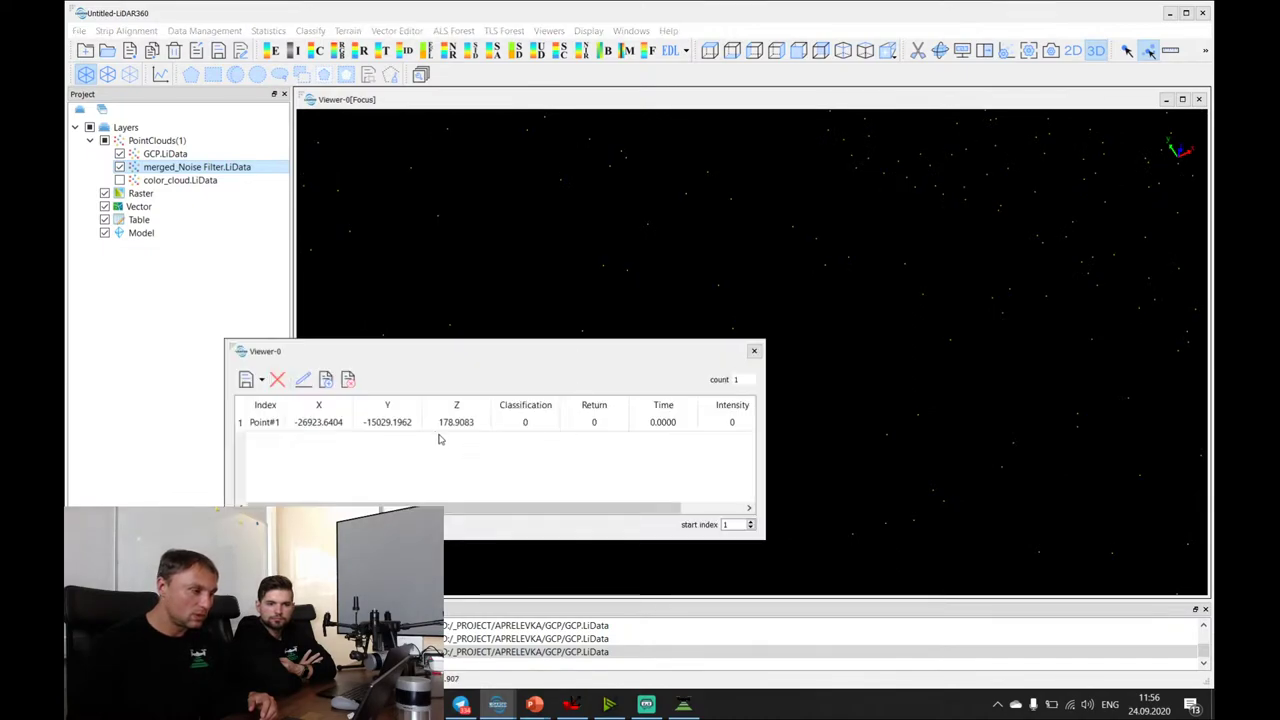
drag(489, 353, 819, 425)
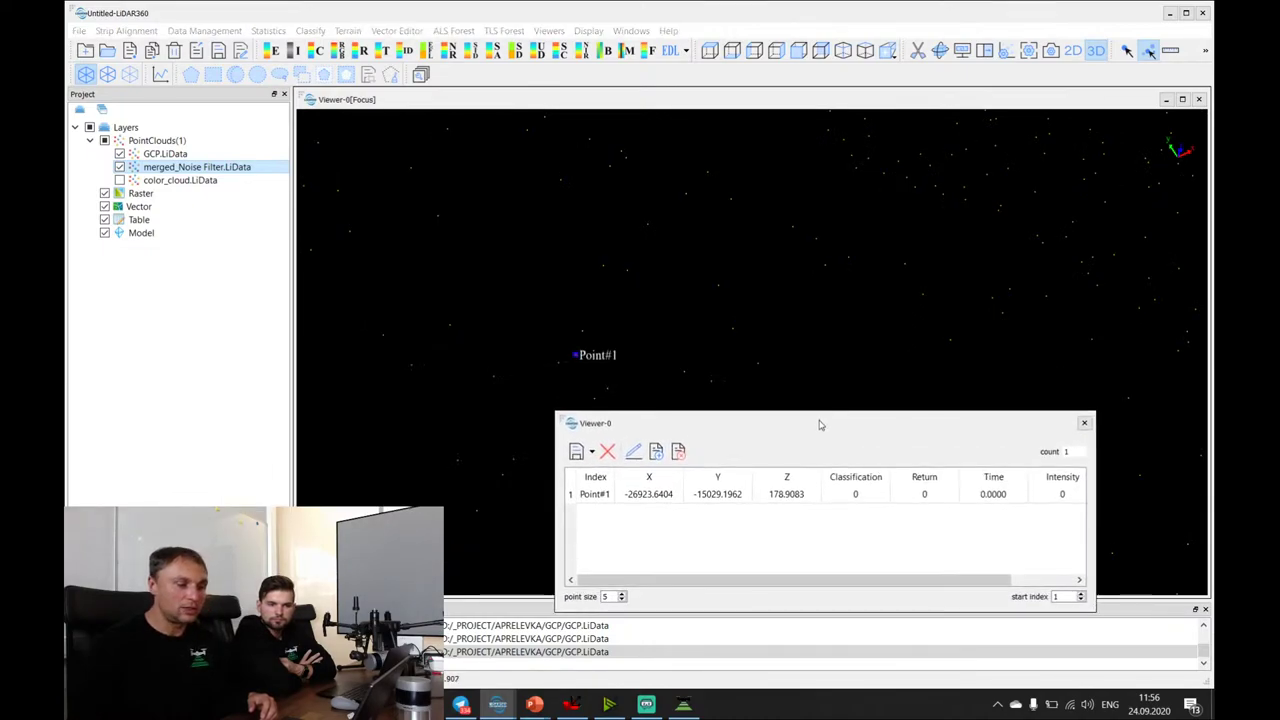
click(584, 333)
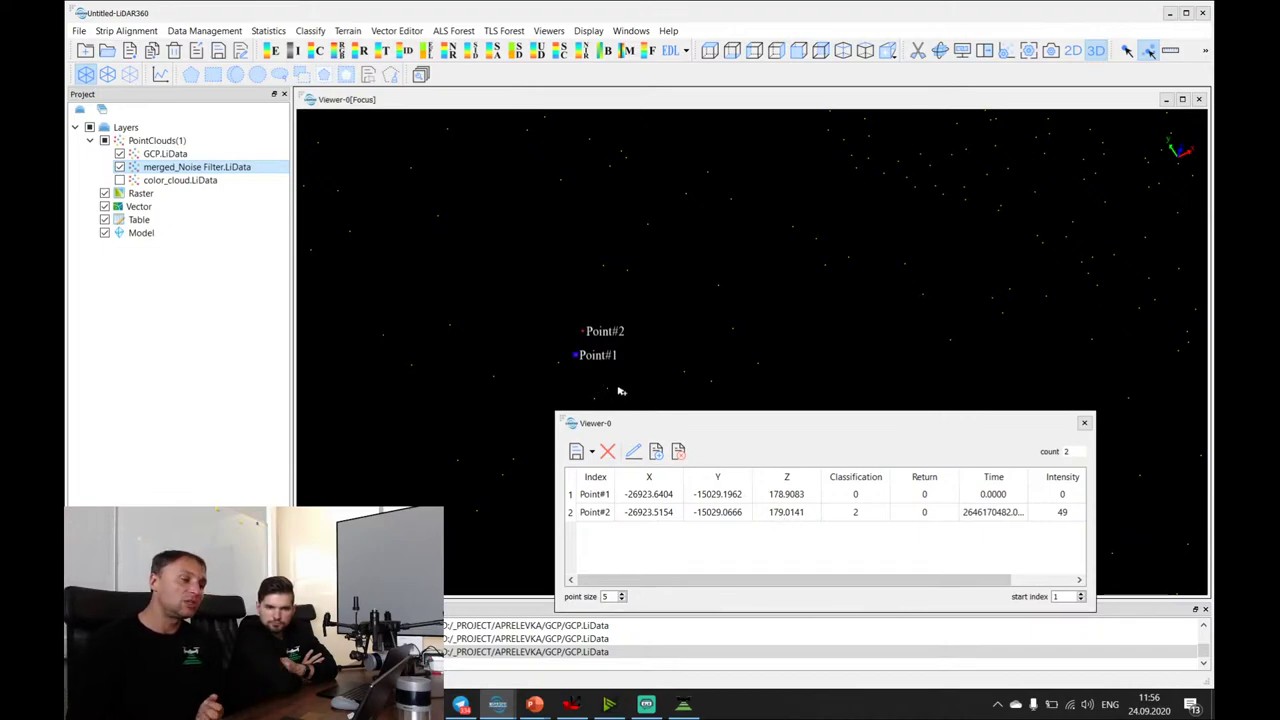
click(561, 367)
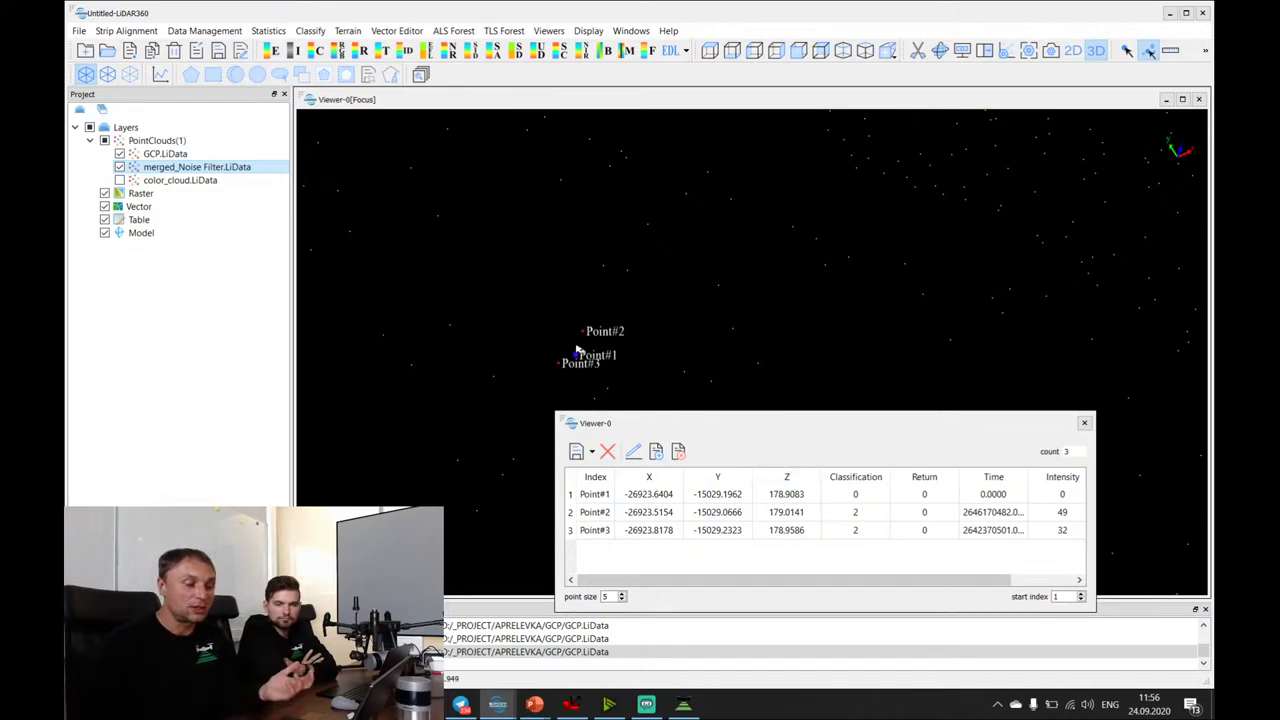
drag(691, 349, 719, 347)
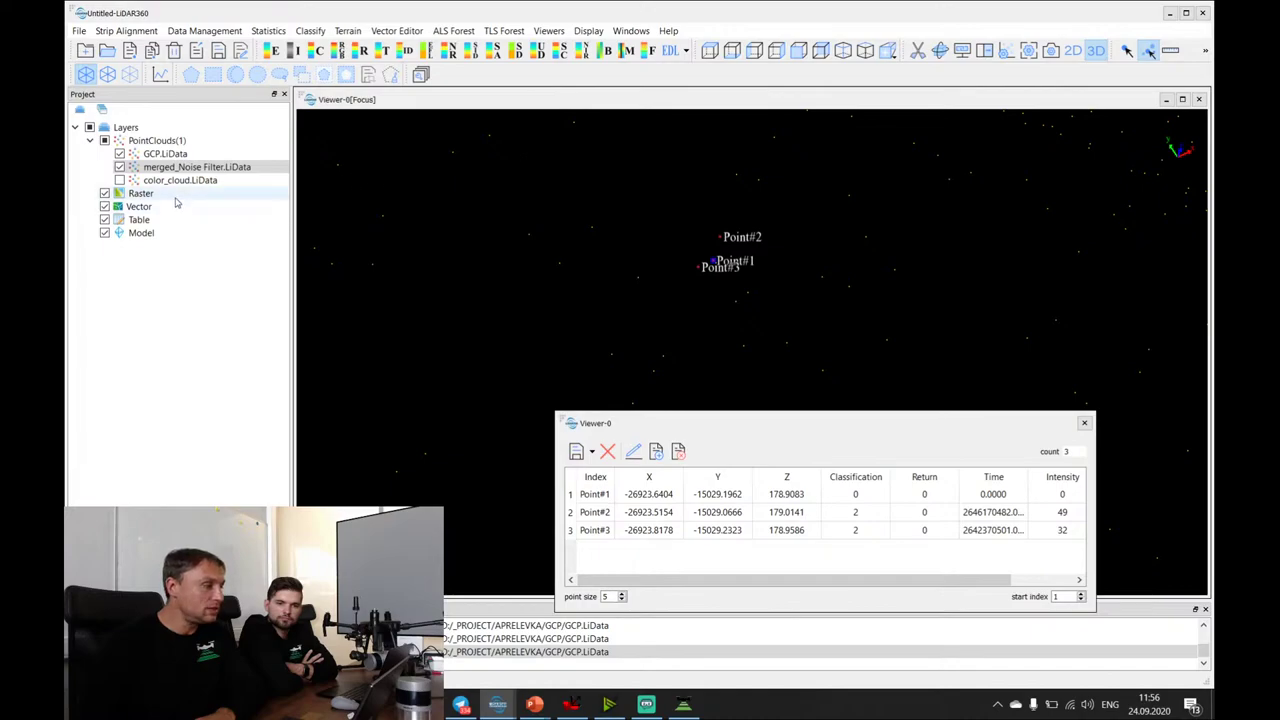
Discard the previous picks and read the coordinates of another control point near the embankment and the ground point closest to it.
click(1084, 424)
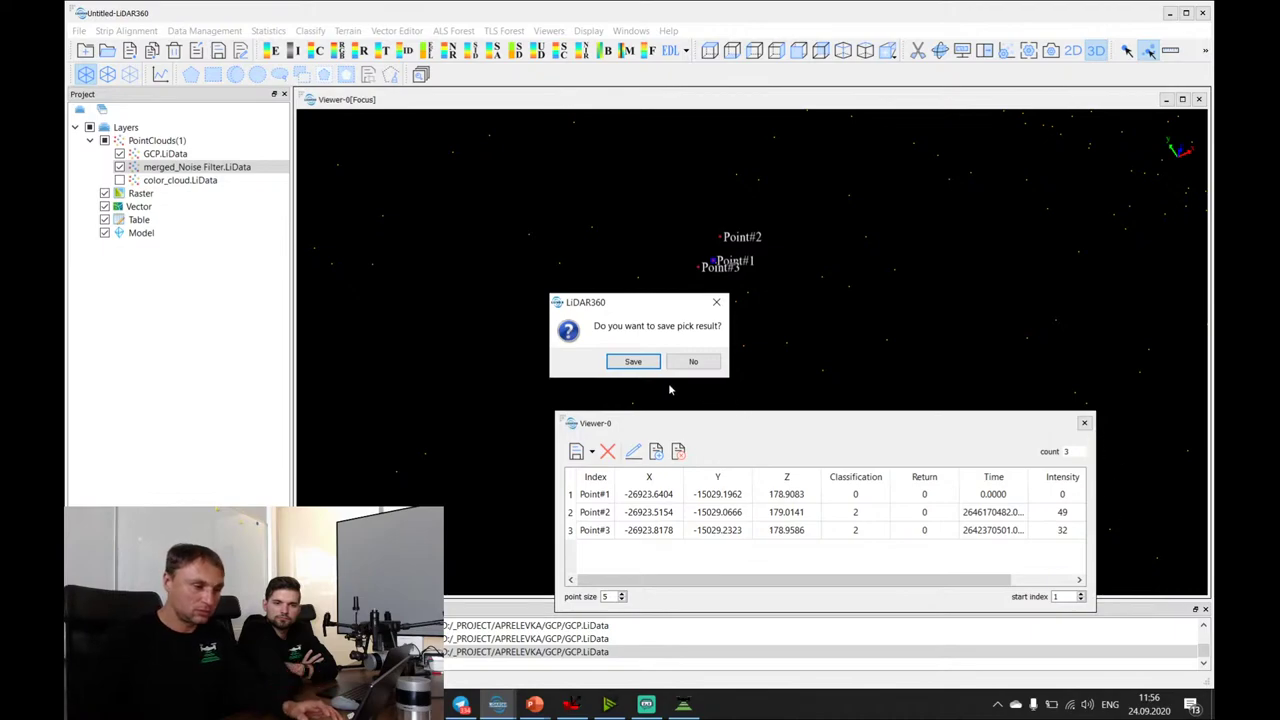
click(693, 361)
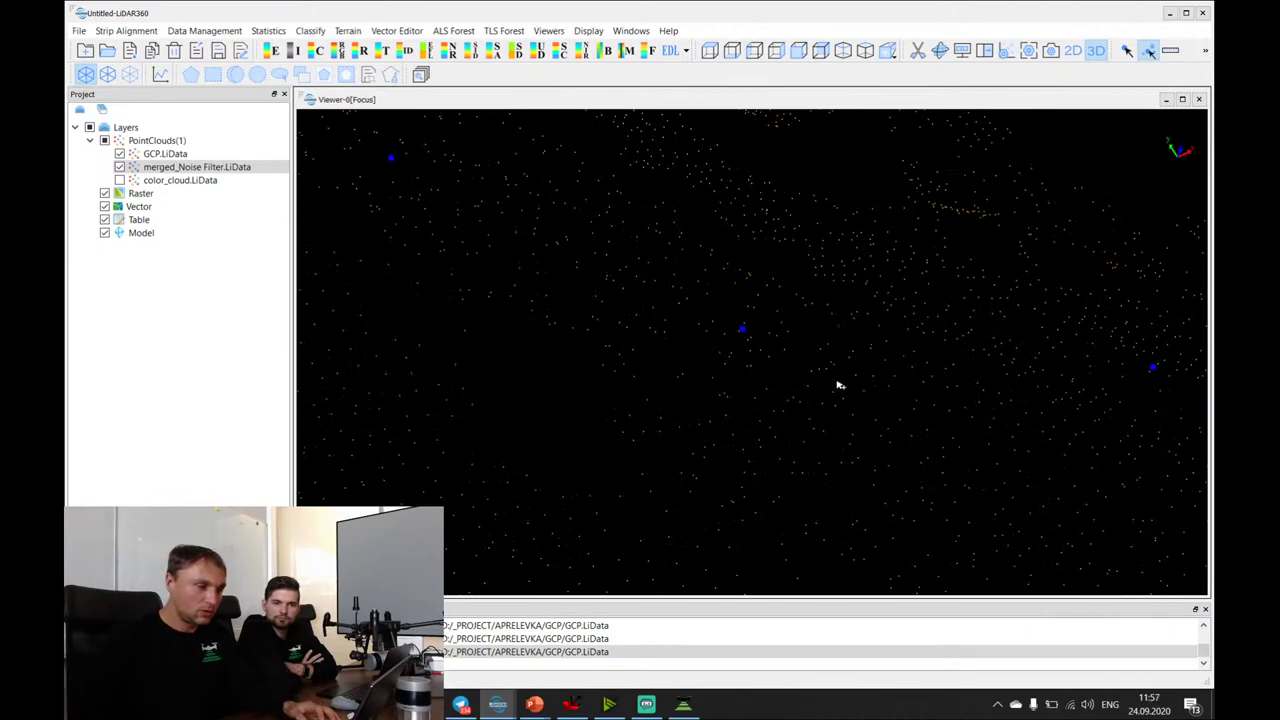
drag(835, 340, 897, 379)
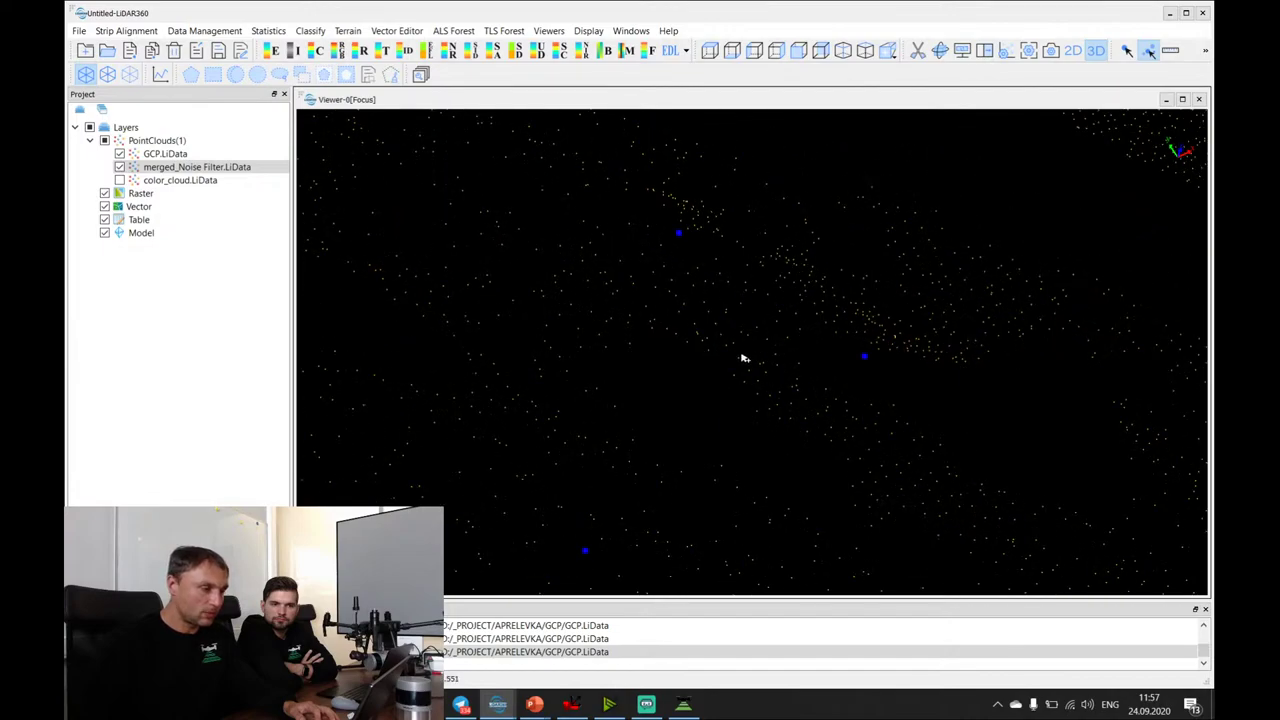
scroll(744, 358, up, 5)
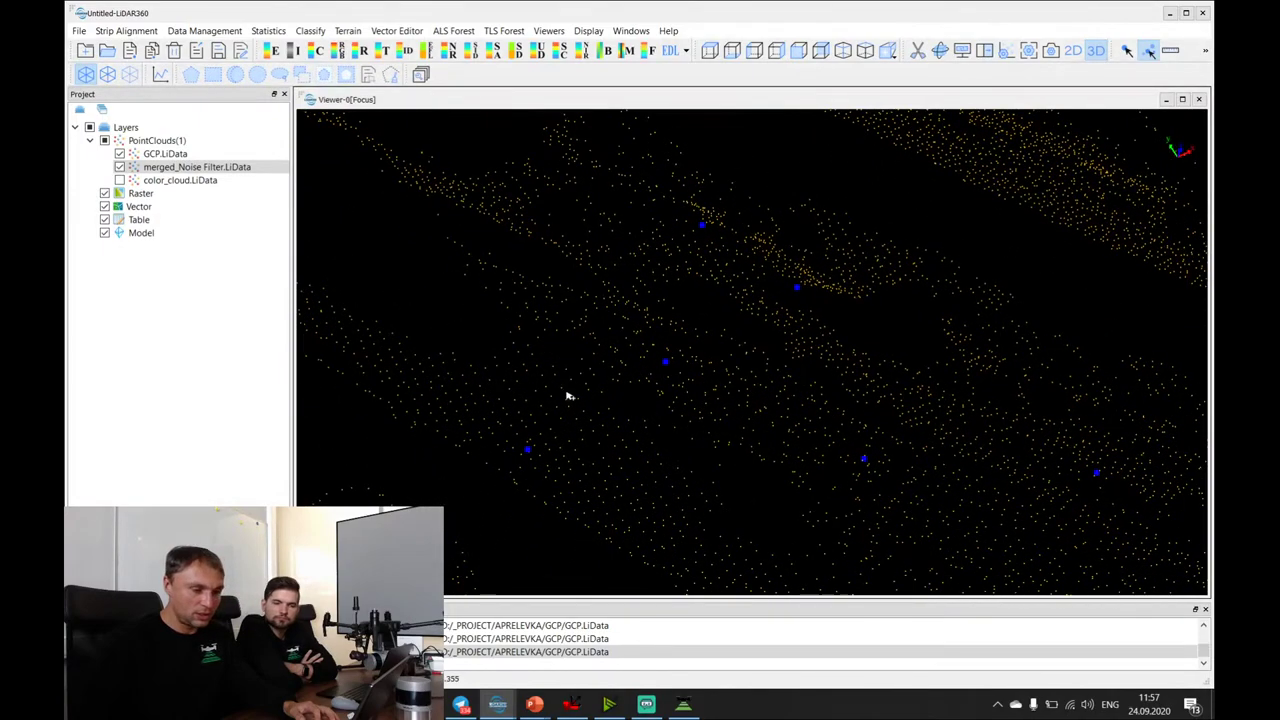
scroll(883, 477, up, 5)
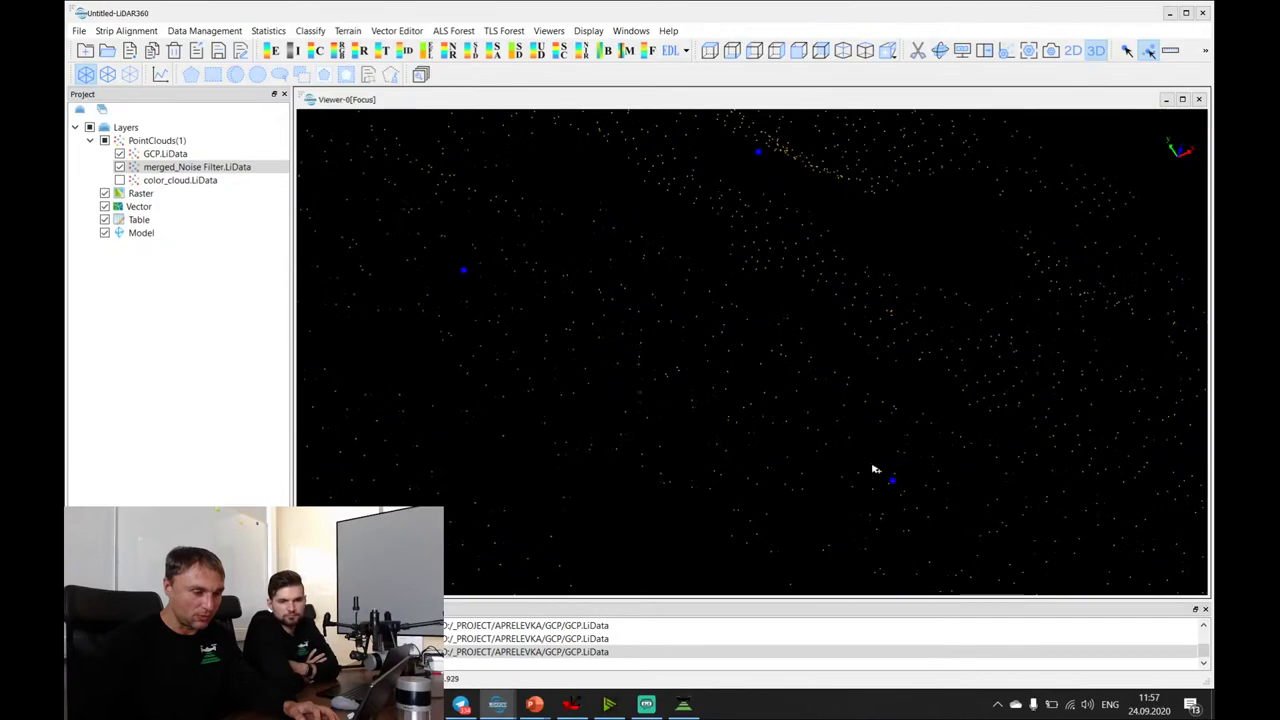
scroll(876, 476, up, 3)
scroll(834, 453, up, 5)
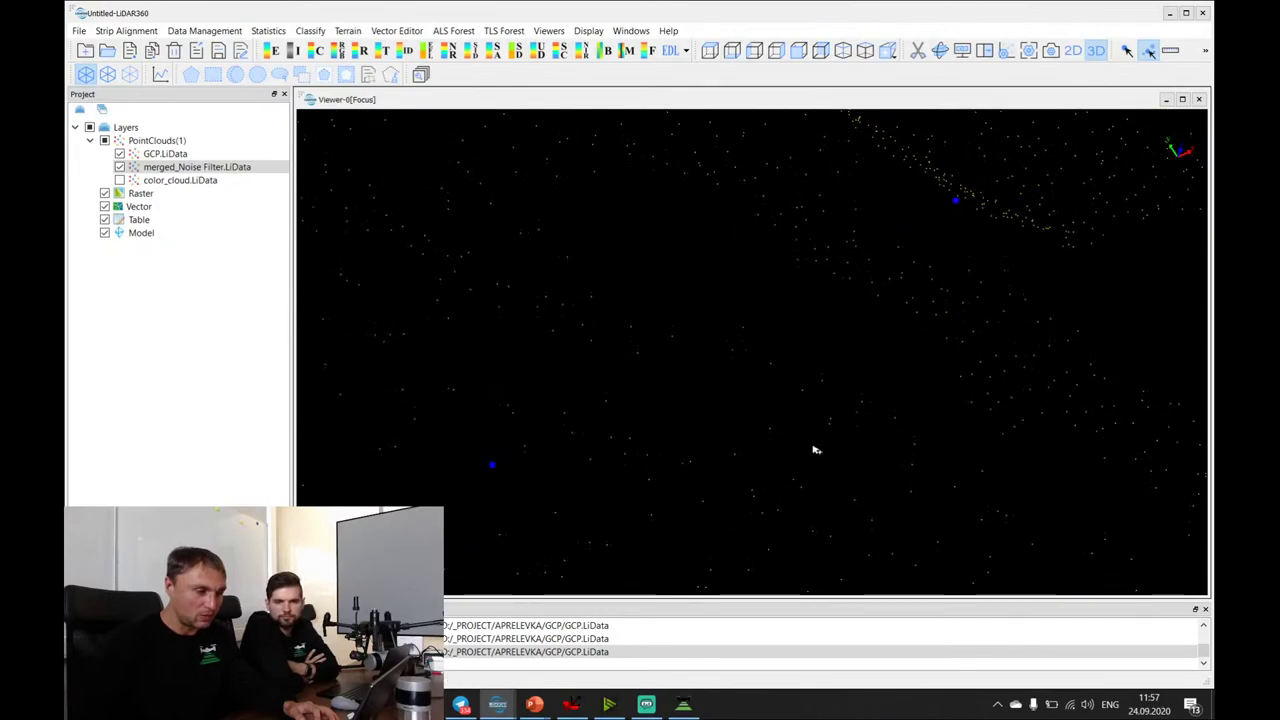
scroll(735, 442, down, 6)
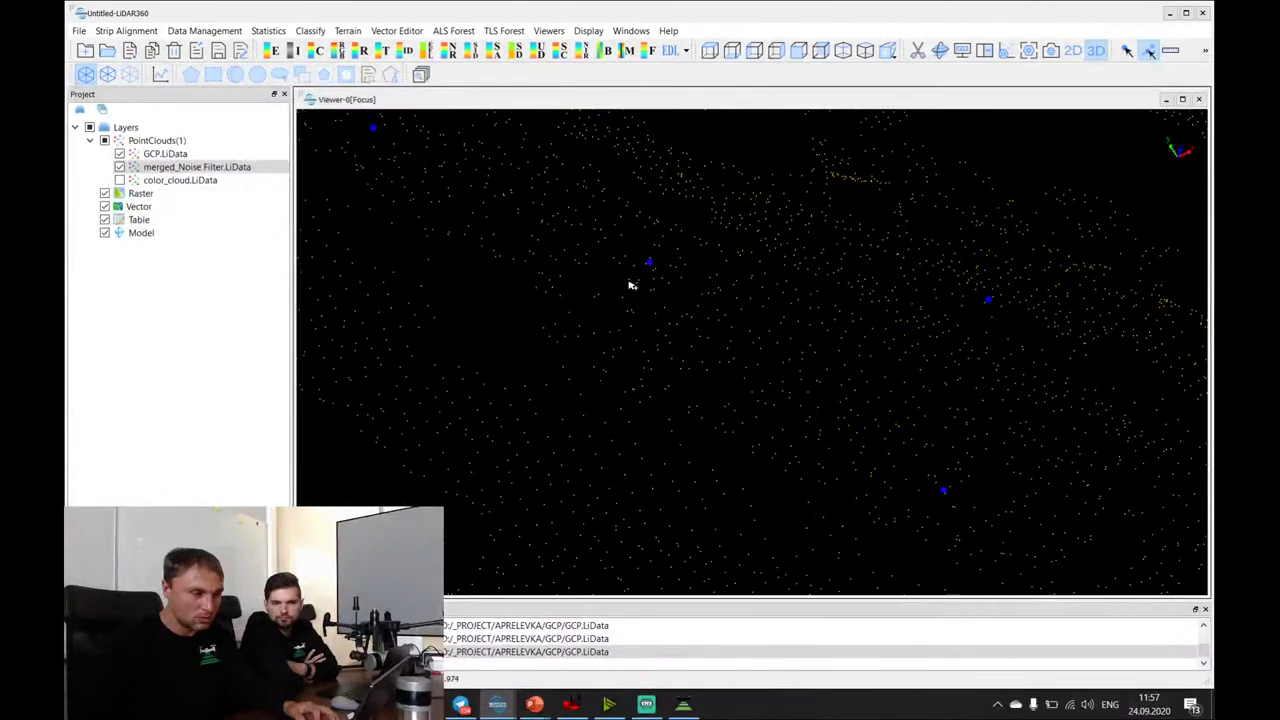
scroll(649, 266, up, 3)
drag(539, 178, 547, 193)
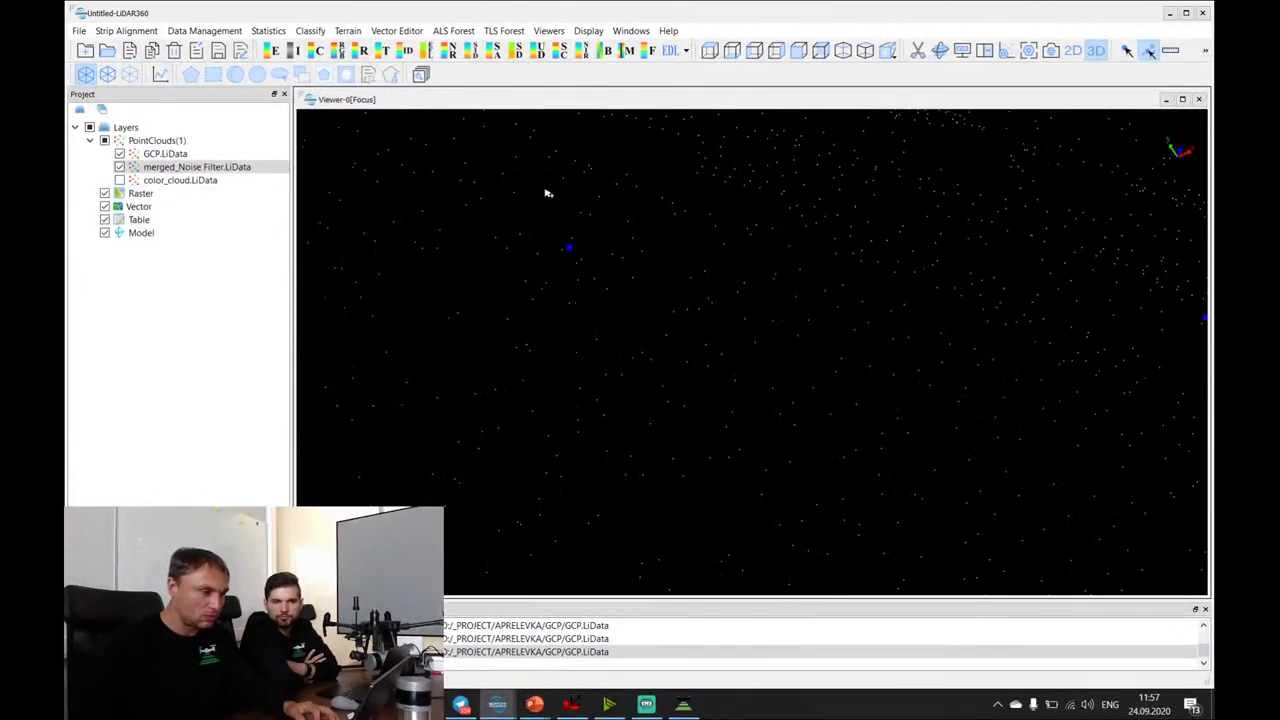
mouse_move(567, 260)
mouse_down()
mouse_move(820, 400)
mouse_move(740, 360)
mouse_move(766, 397)
mouse_move(698, 375)
mouse_up()
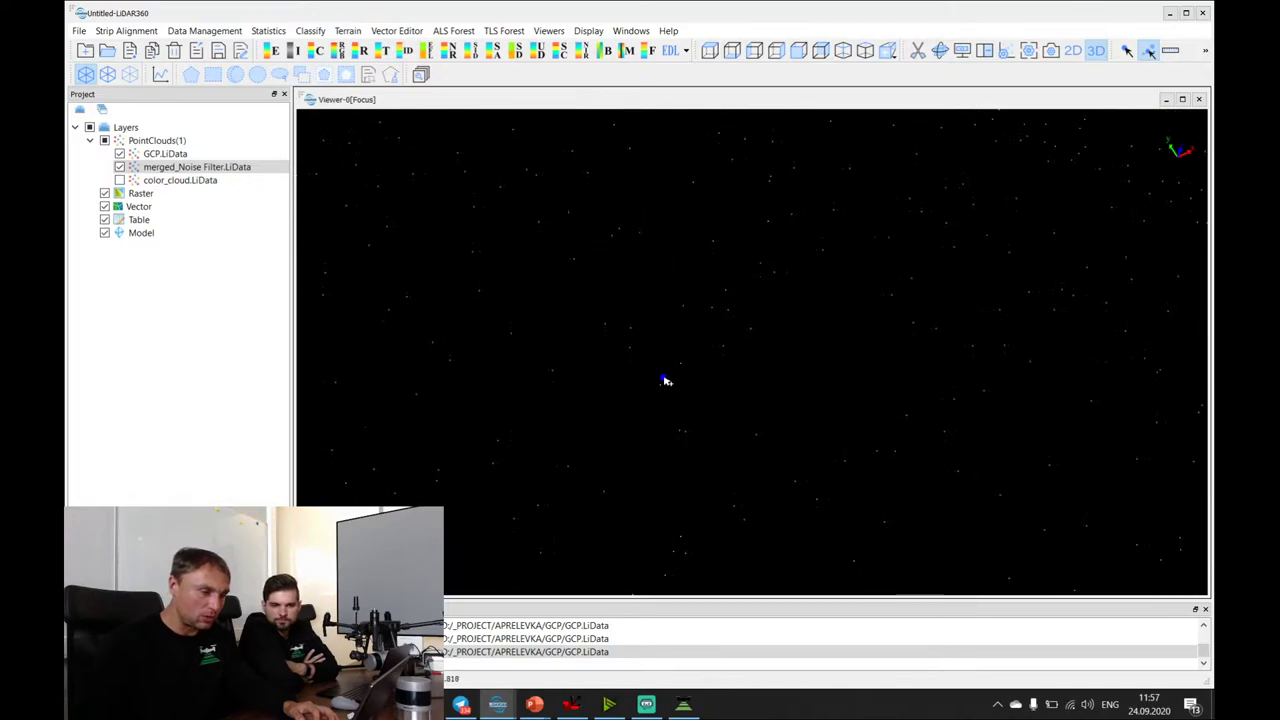
click(664, 379)
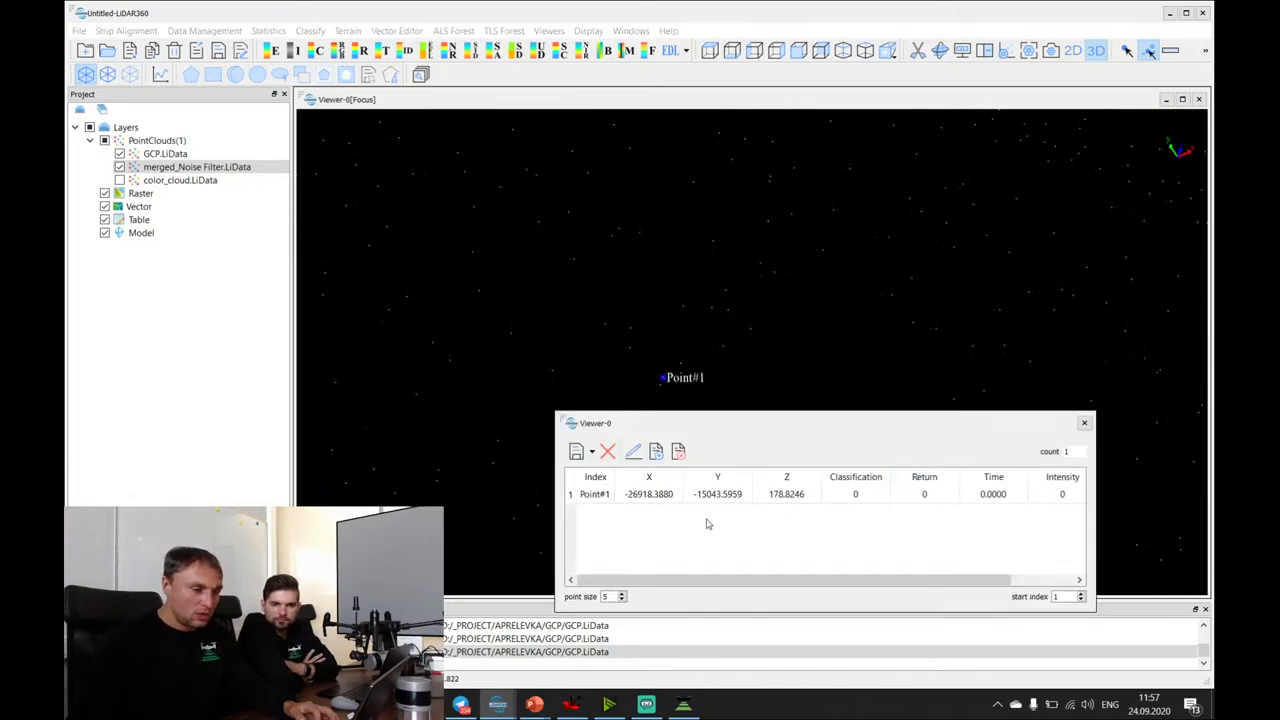
click(663, 385)
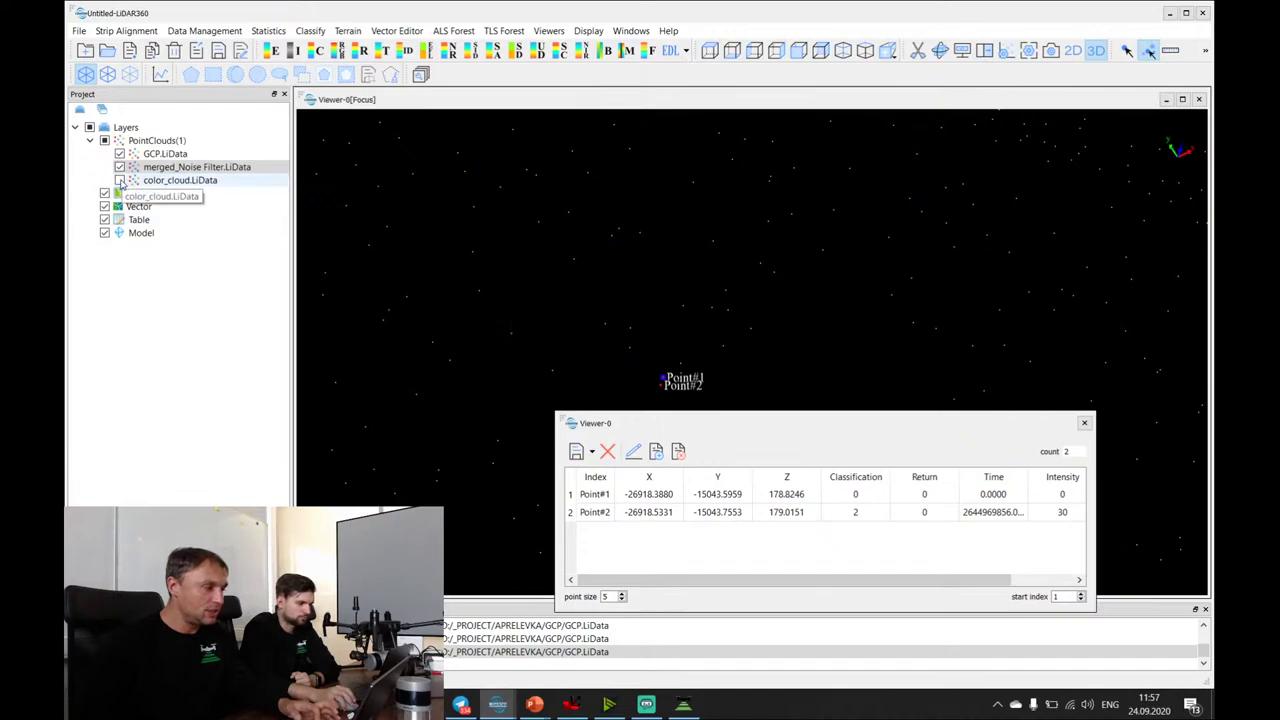
Display color_cloud.LiData with the other clouds and examine the terrain and vegetation around the picked control point.
click(120, 181)
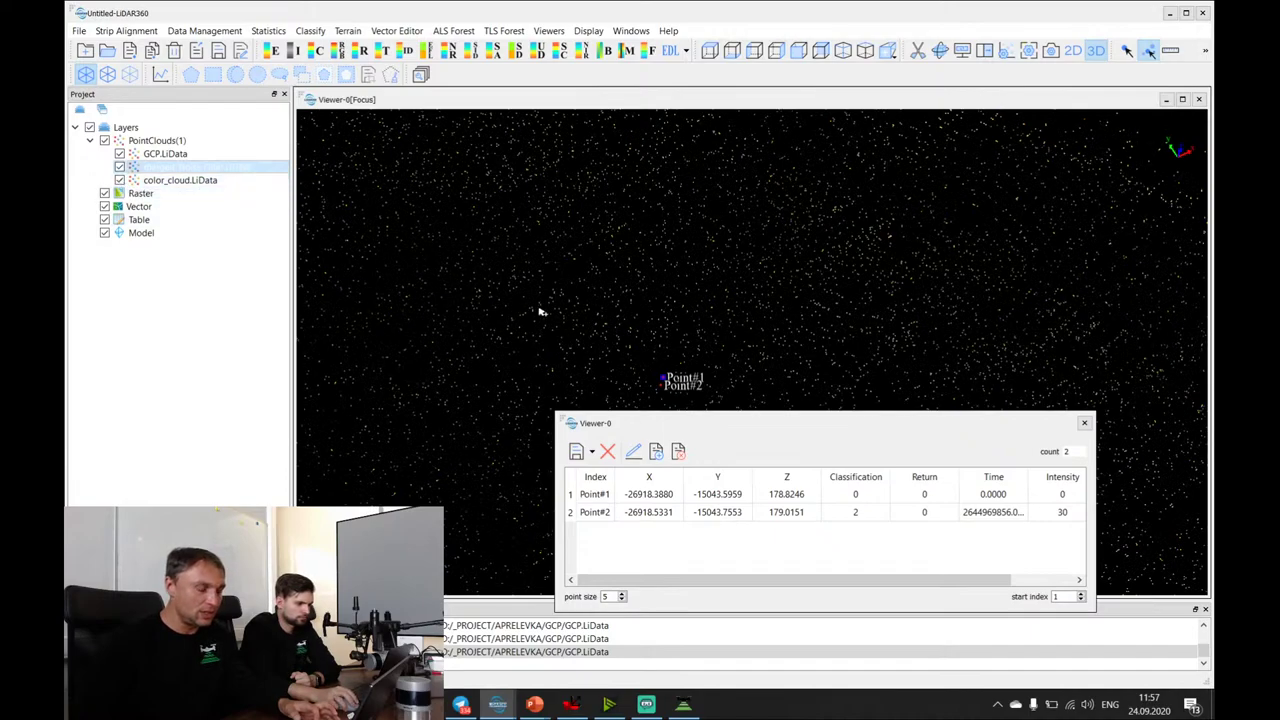
mouse_move(652, 310)
mouse_down()
mouse_move(620, 249)
mouse_move(540, 172)
mouse_move(620, 306)
mouse_move(651, 316)
mouse_up()
scroll(651, 316, up, 5)
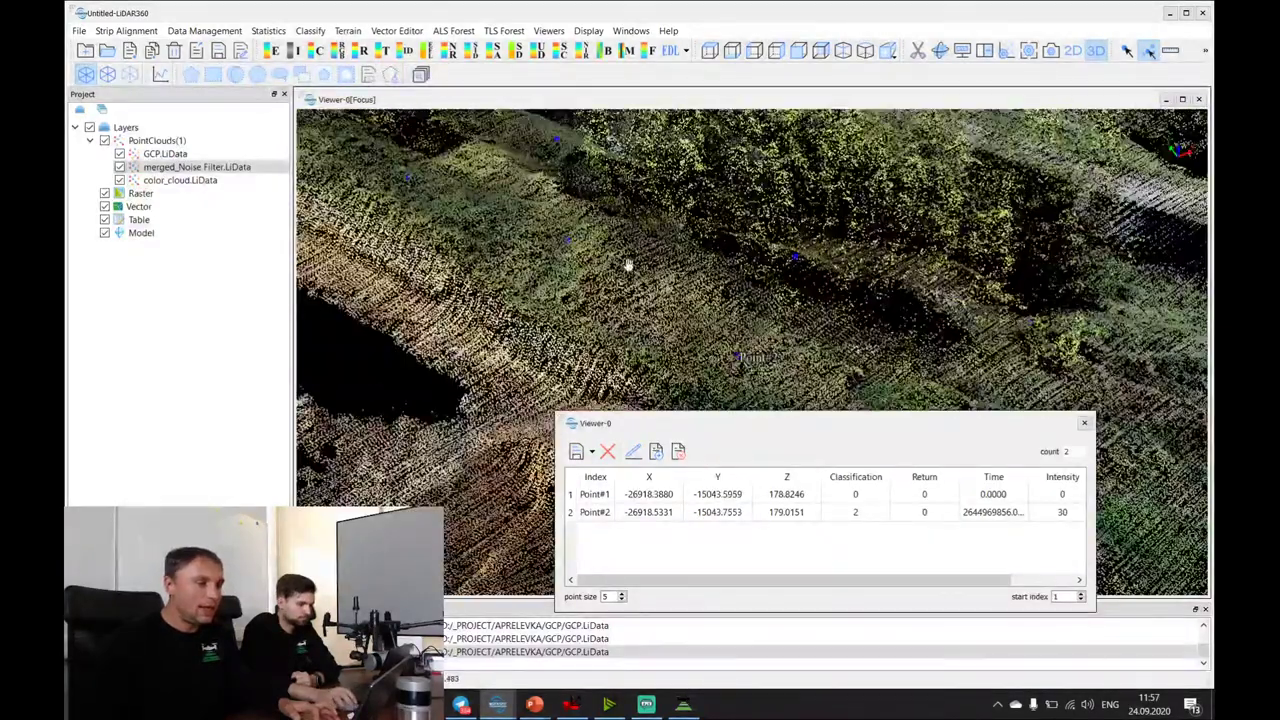
scroll(683, 278, down, 5)
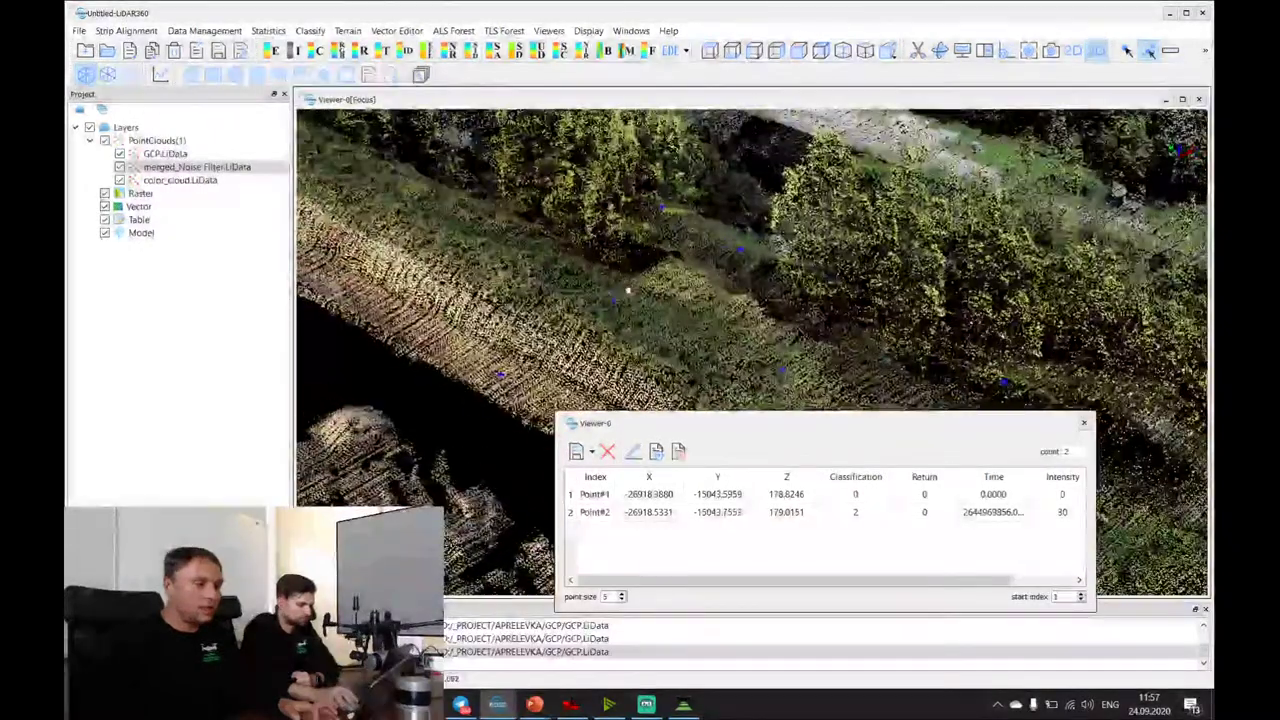
Start profile editing without saving the picks, and cut a section across the embankment through two control points with a buffer of about 0.285 m.
click(160, 77)
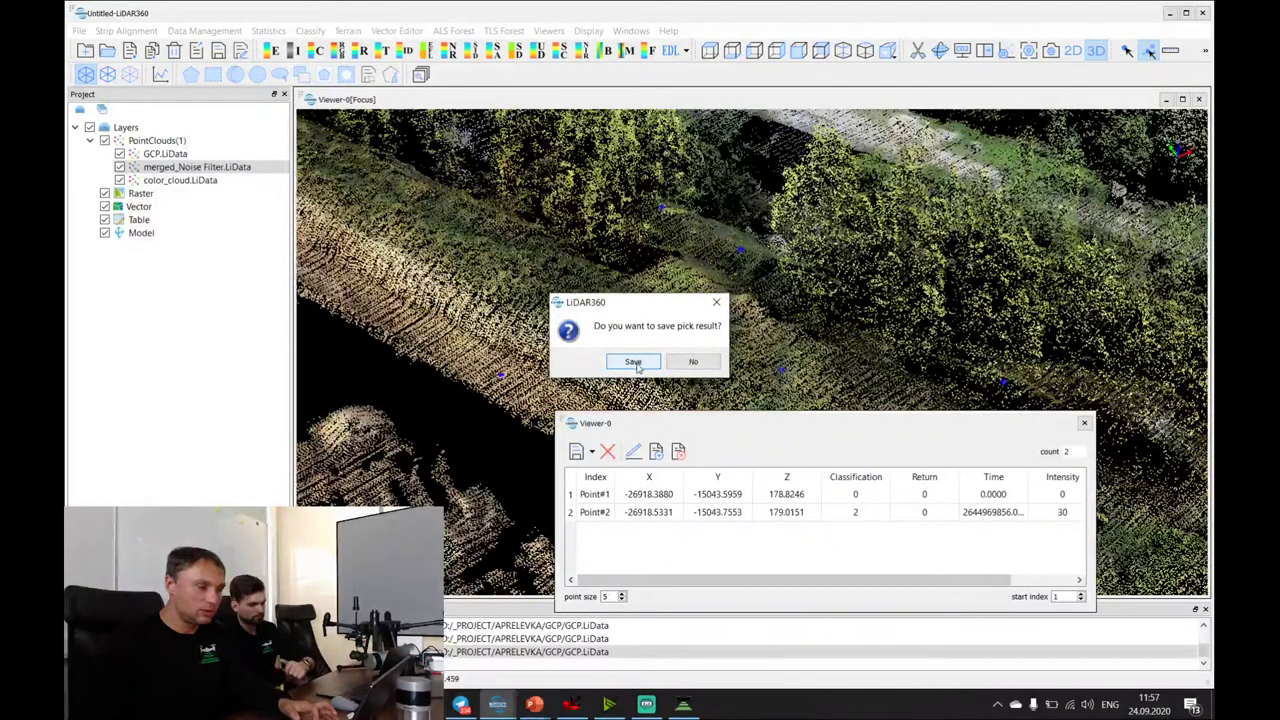
click(693, 361)
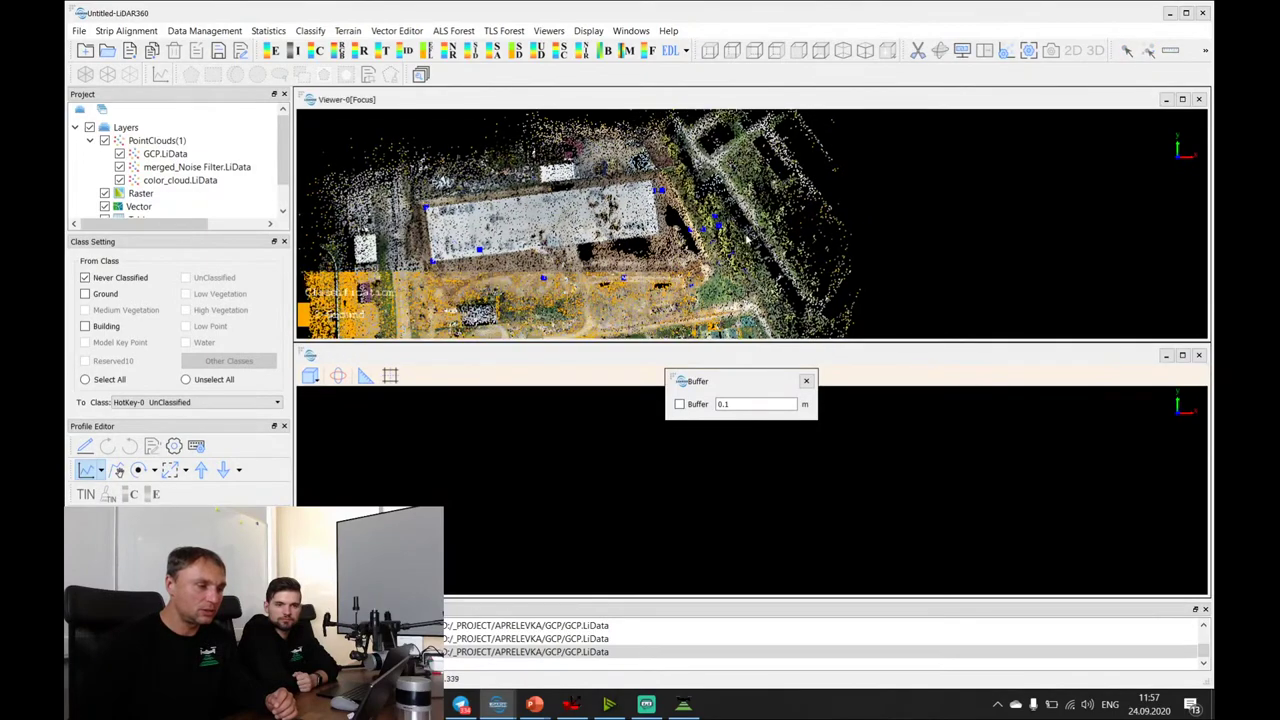
scroll(740, 248, up, 5)
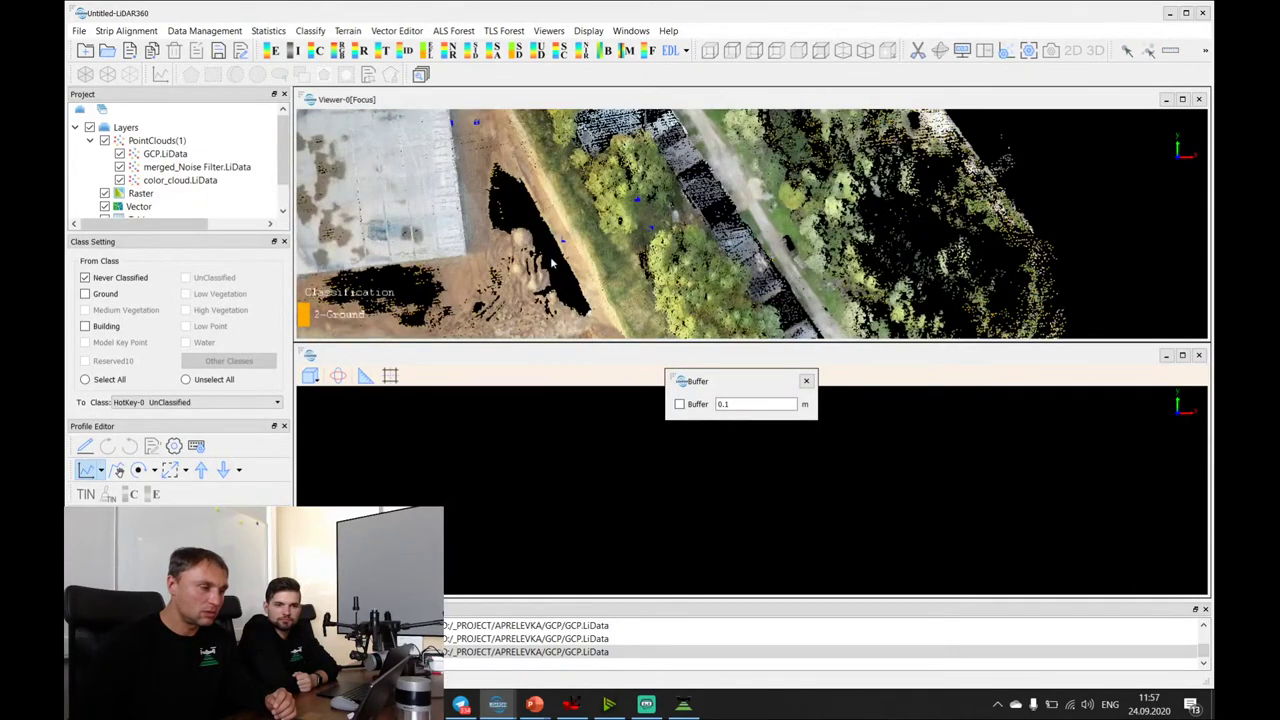
scroll(608, 258, up, 3)
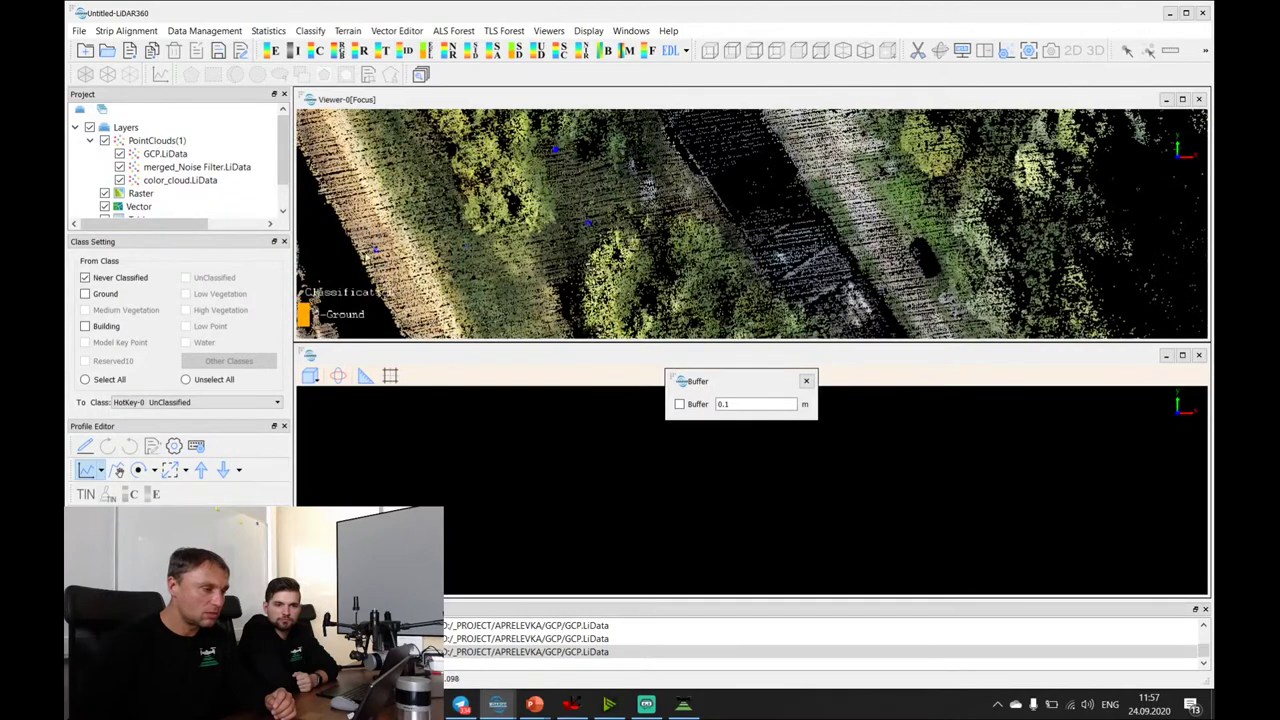
click(368, 250)
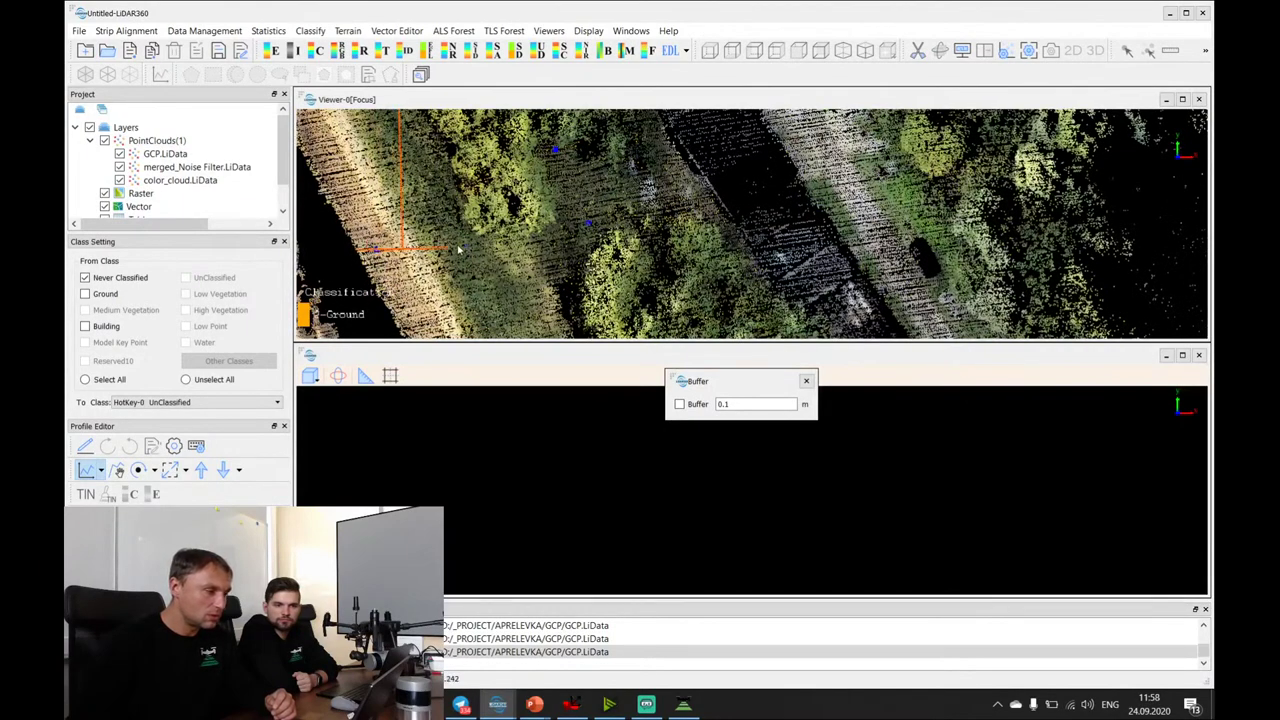
click(630, 222)
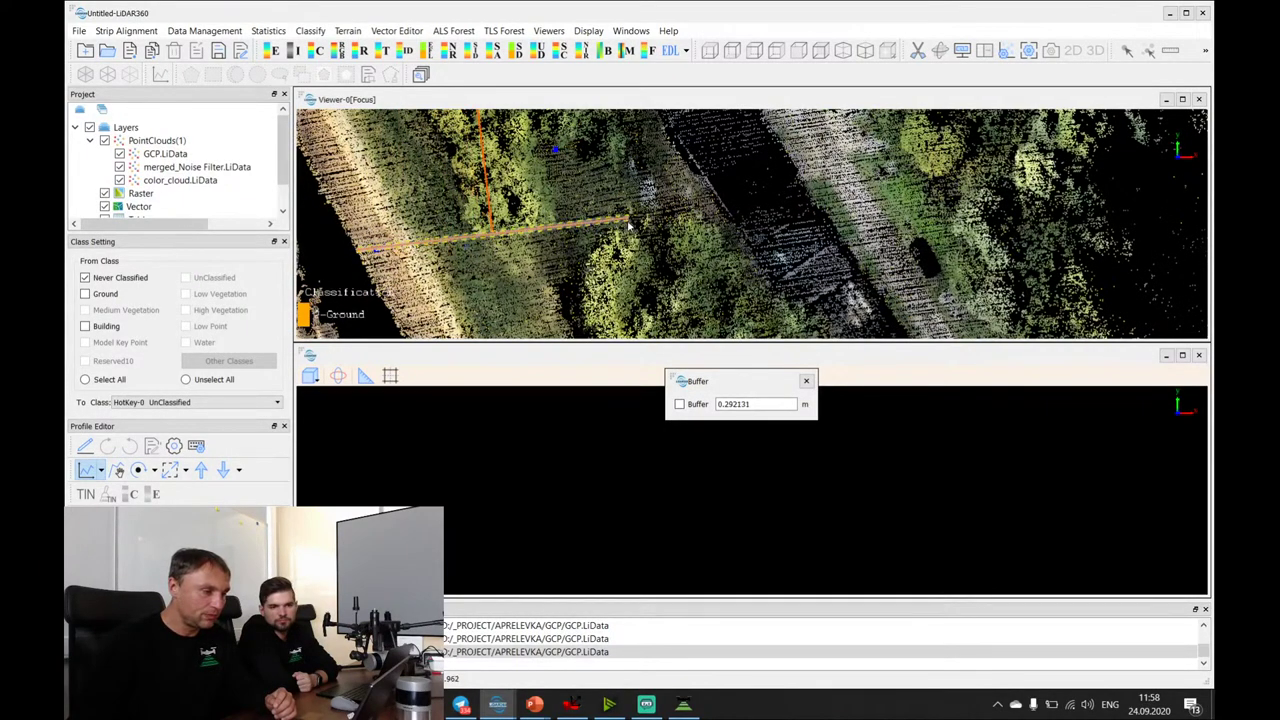
click(680, 405)
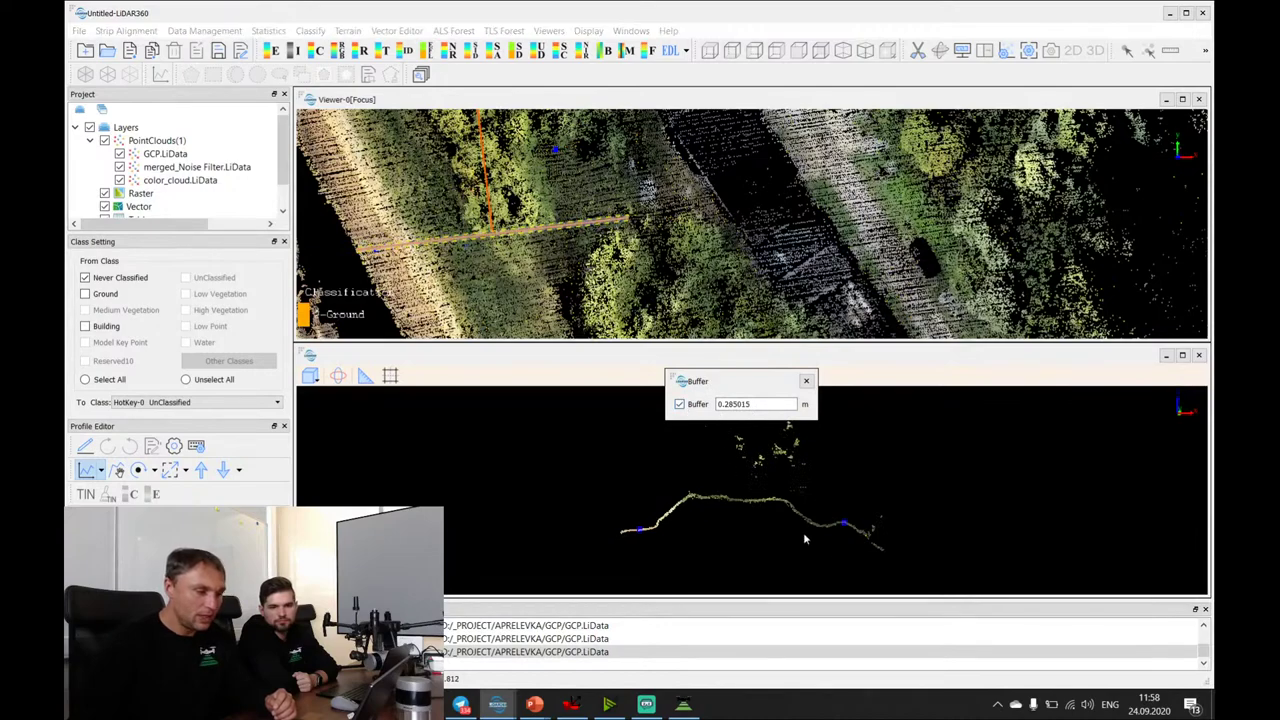
Hide color_cloud.LiData and compare the control point with the remaining ground points in the profile.
scroll(820, 545, up, 2)
drag(702, 549, 670, 537)
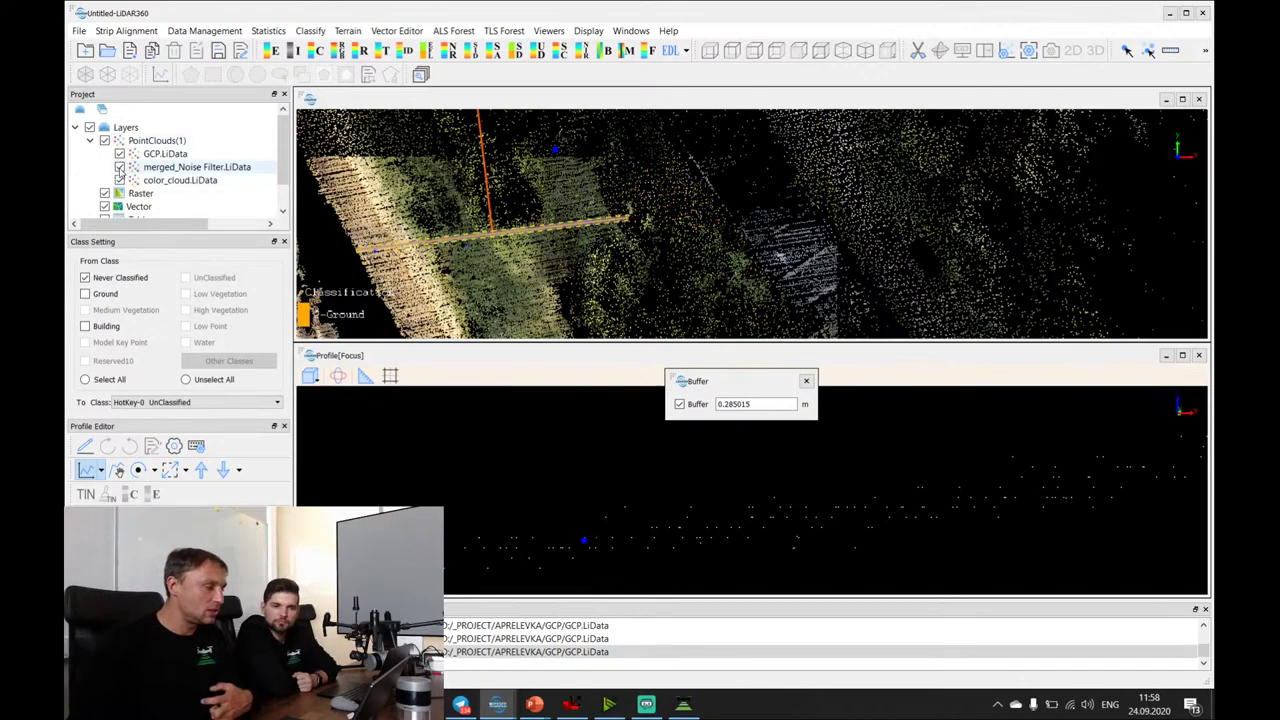
click(119, 167)
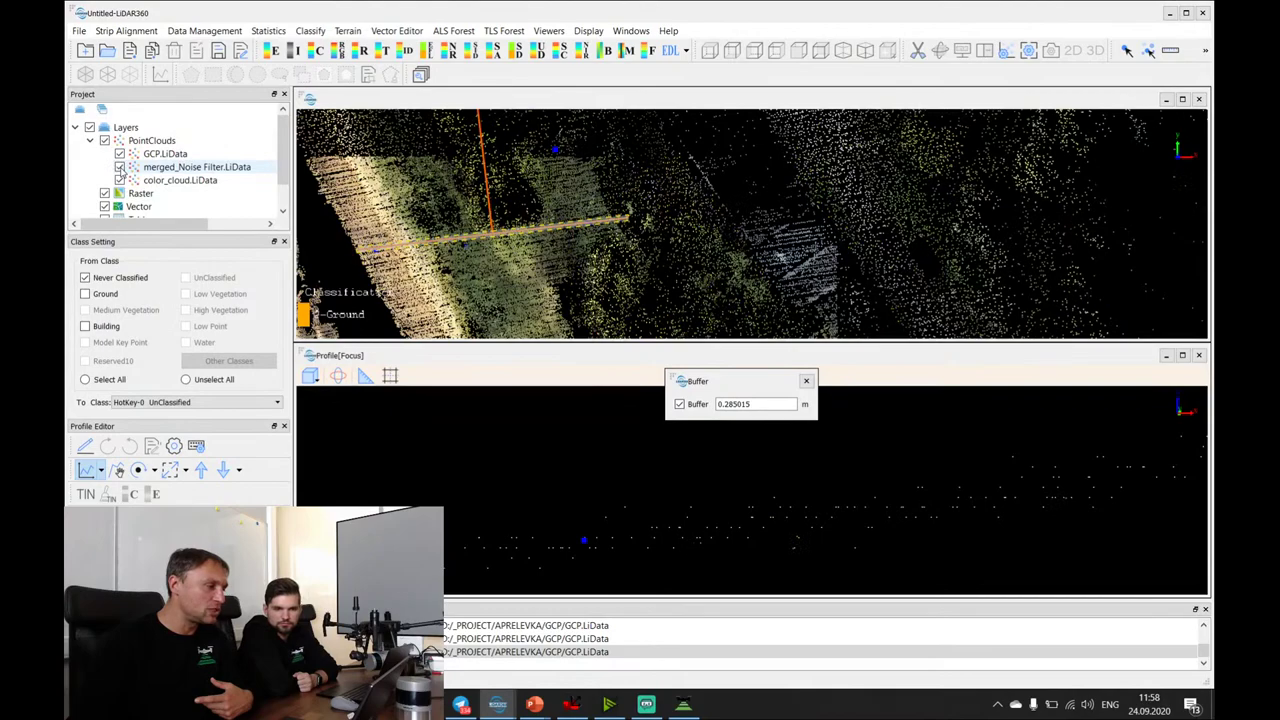
click(119, 167)
click(119, 167)
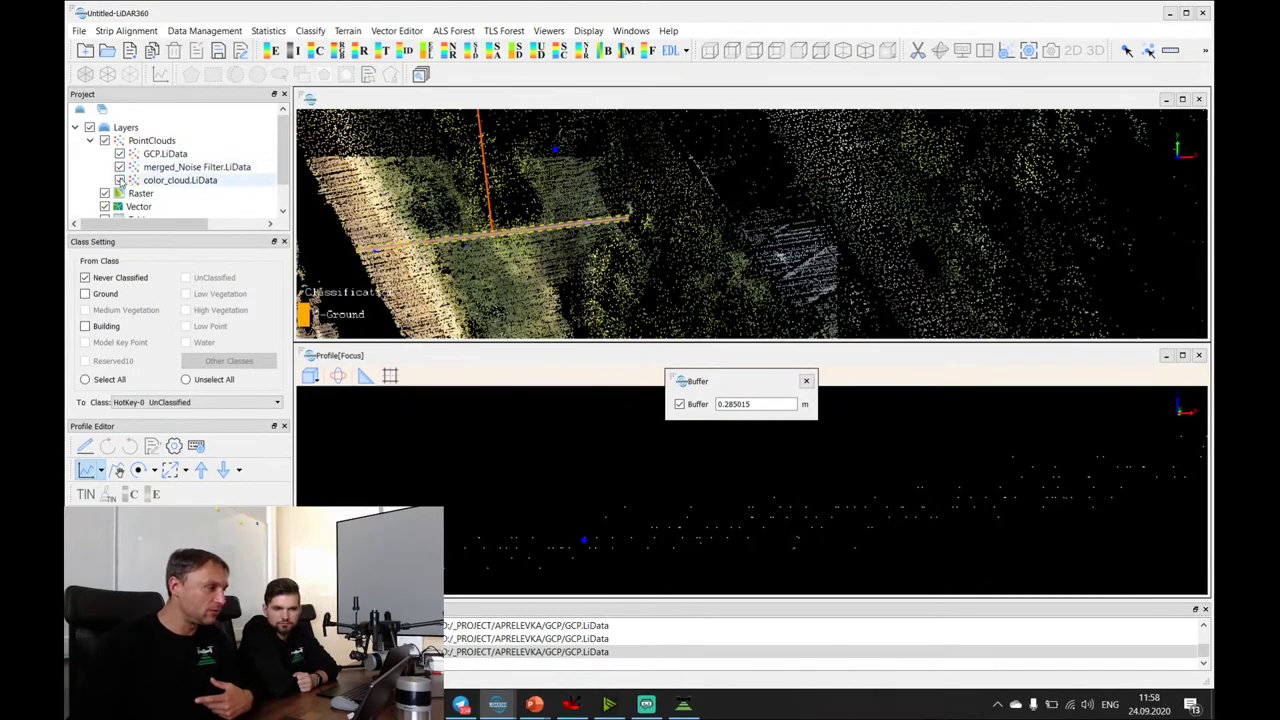
click(119, 180)
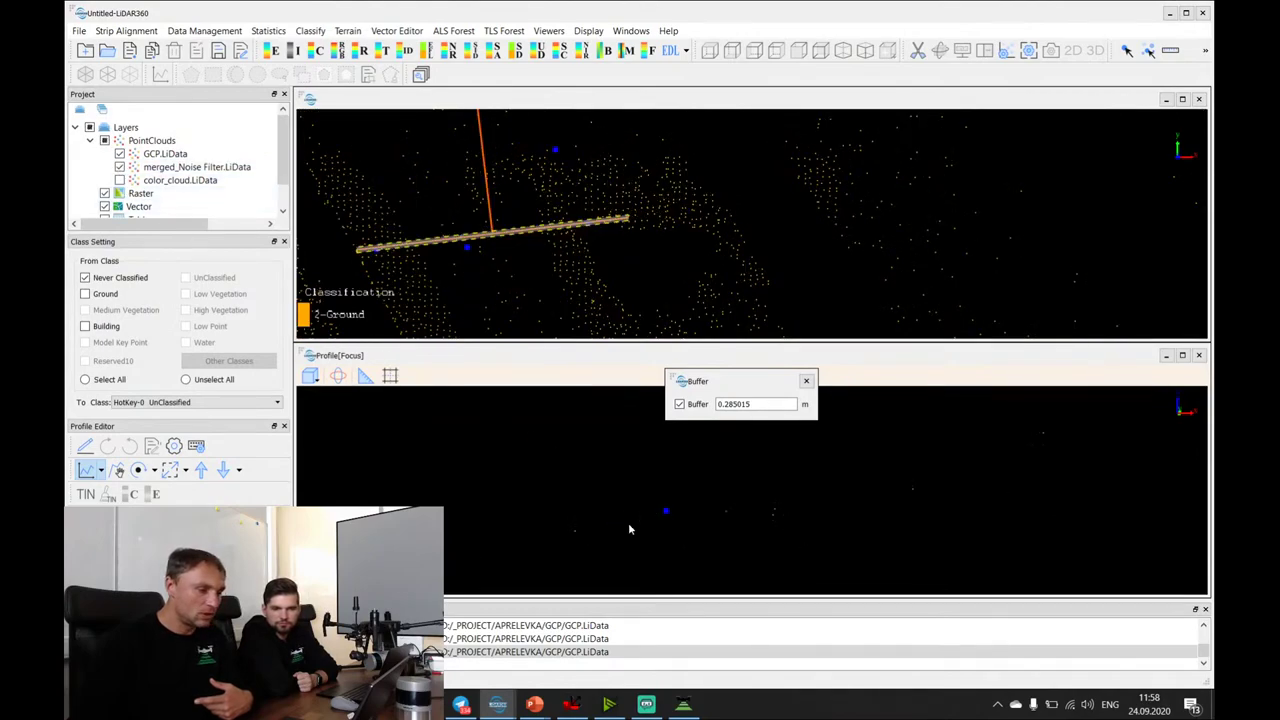
drag(647, 540, 870, 508)
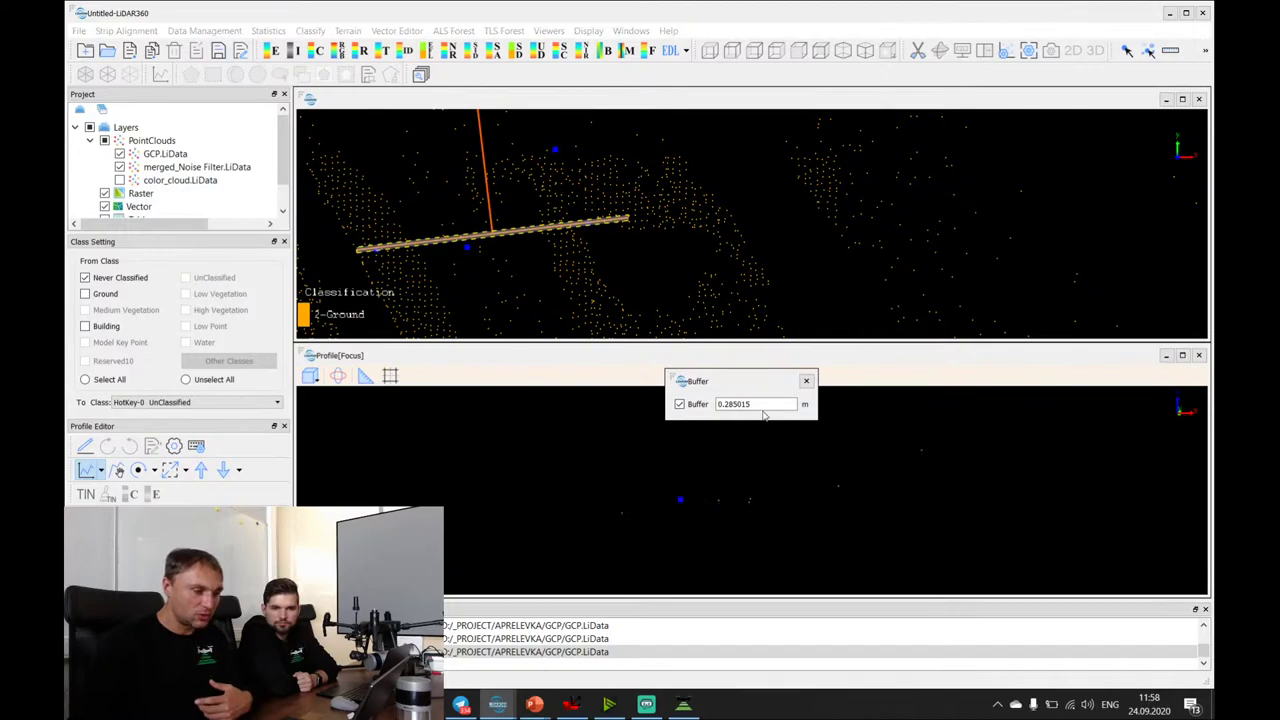
Set the profile buffer to 0.5 m and examine the ground points along the section between both control points.
drag(757, 405, 733, 404)
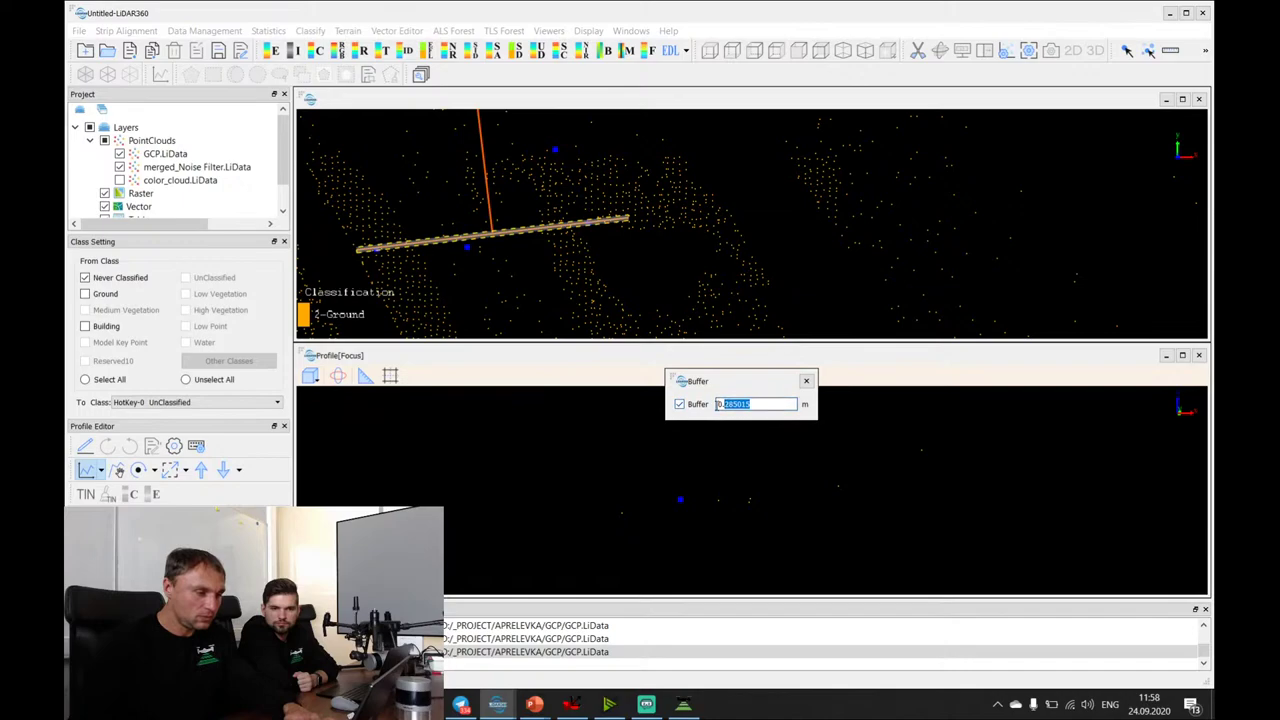
text(5)
key(Return)
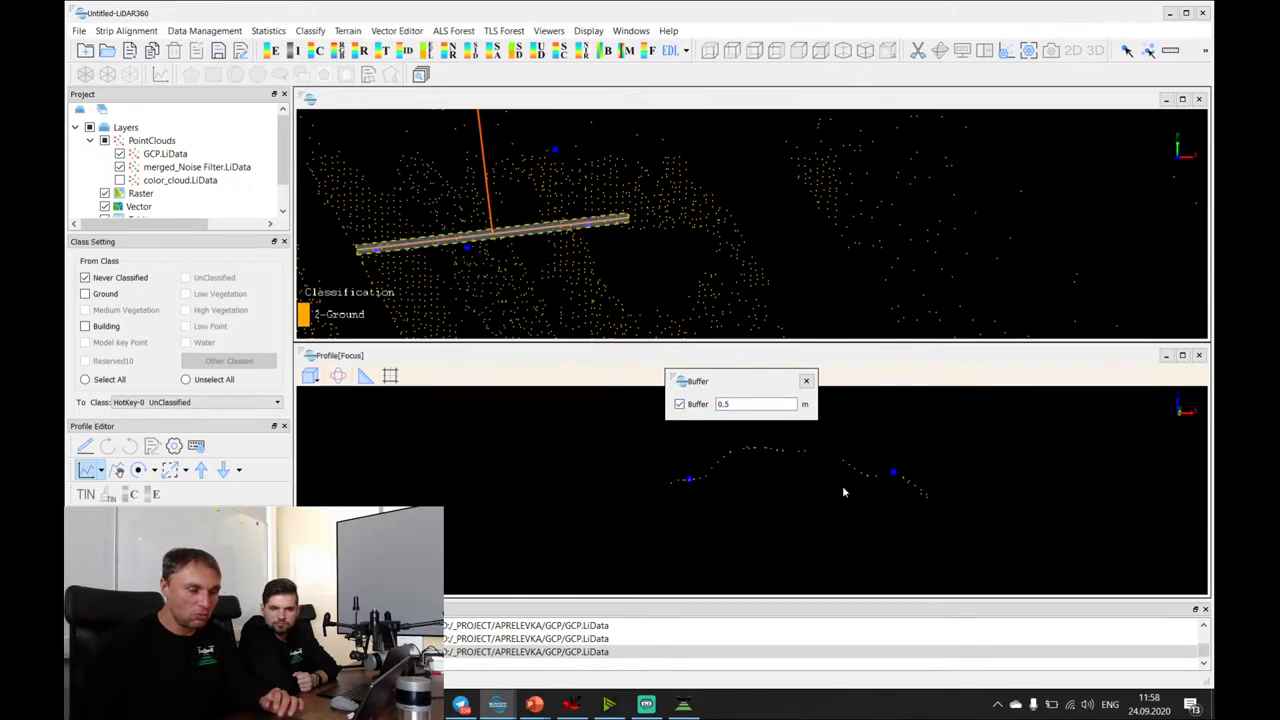
drag(905, 478, 787, 490)
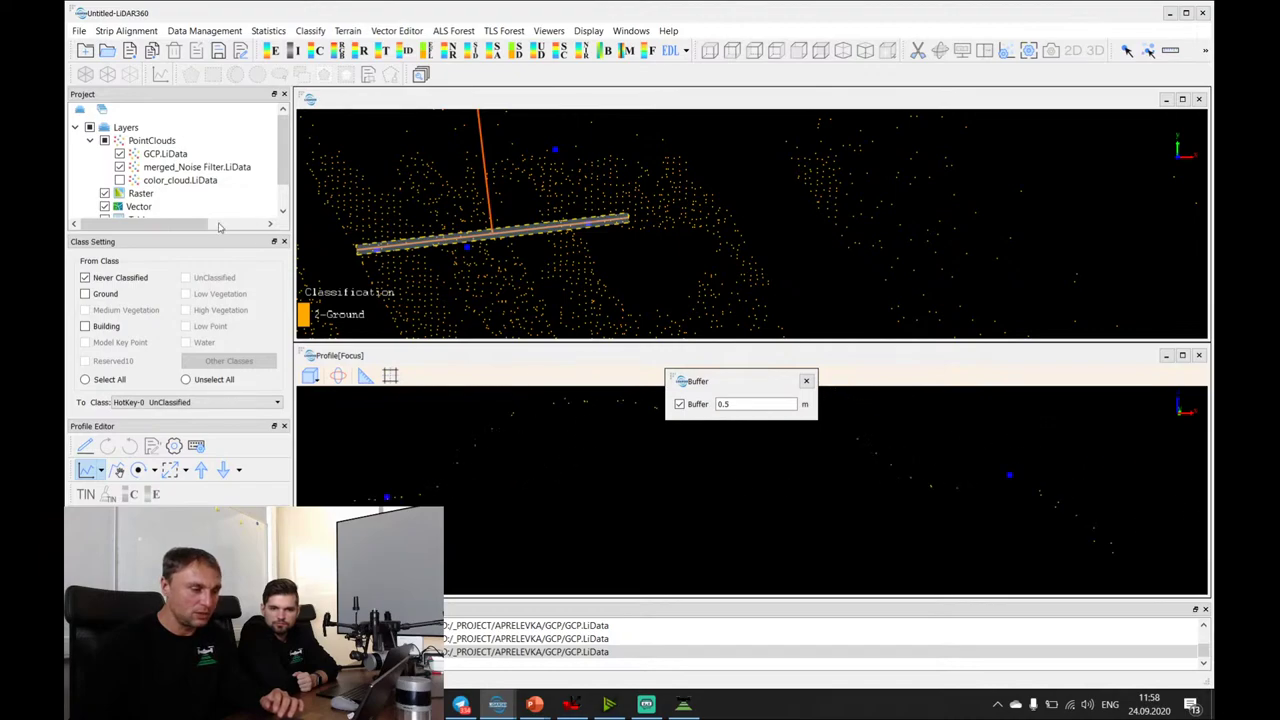
Show color_cloud.LiData in the profile again and set the buffer to 0.1 m to examine the points around the control point beyond the embankment.
click(119, 180)
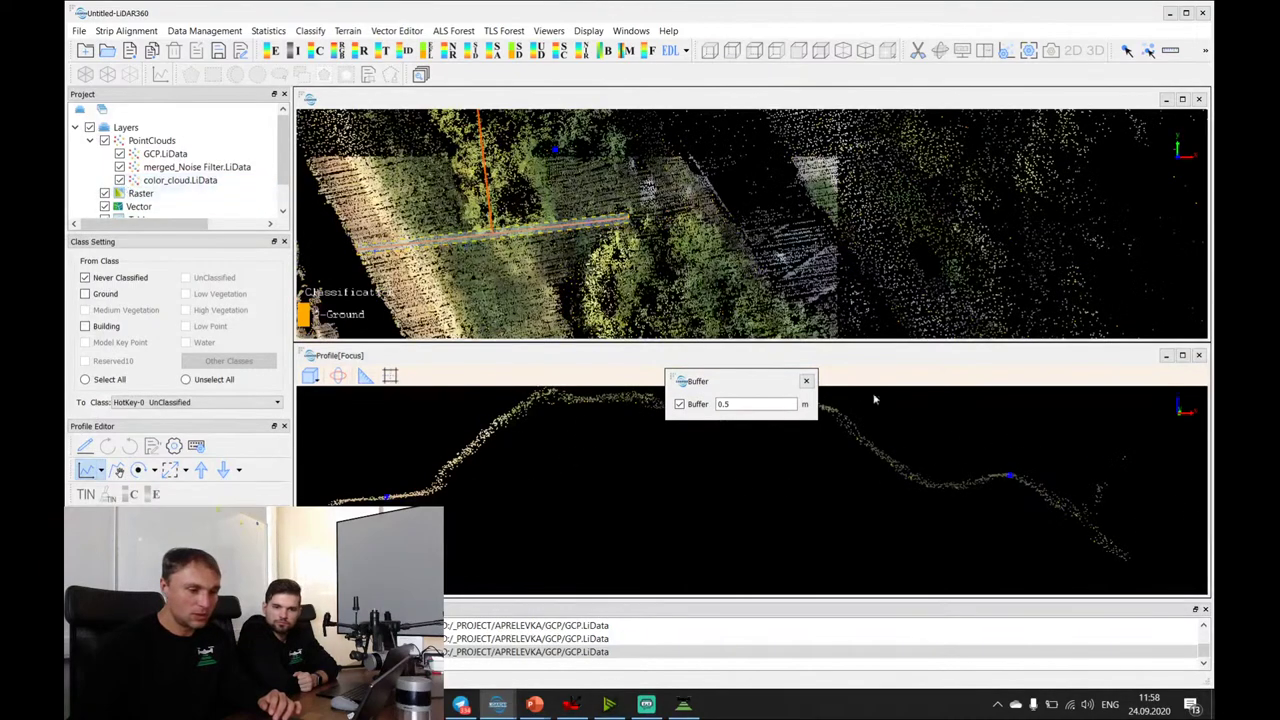
drag(545, 505, 1100, 449)
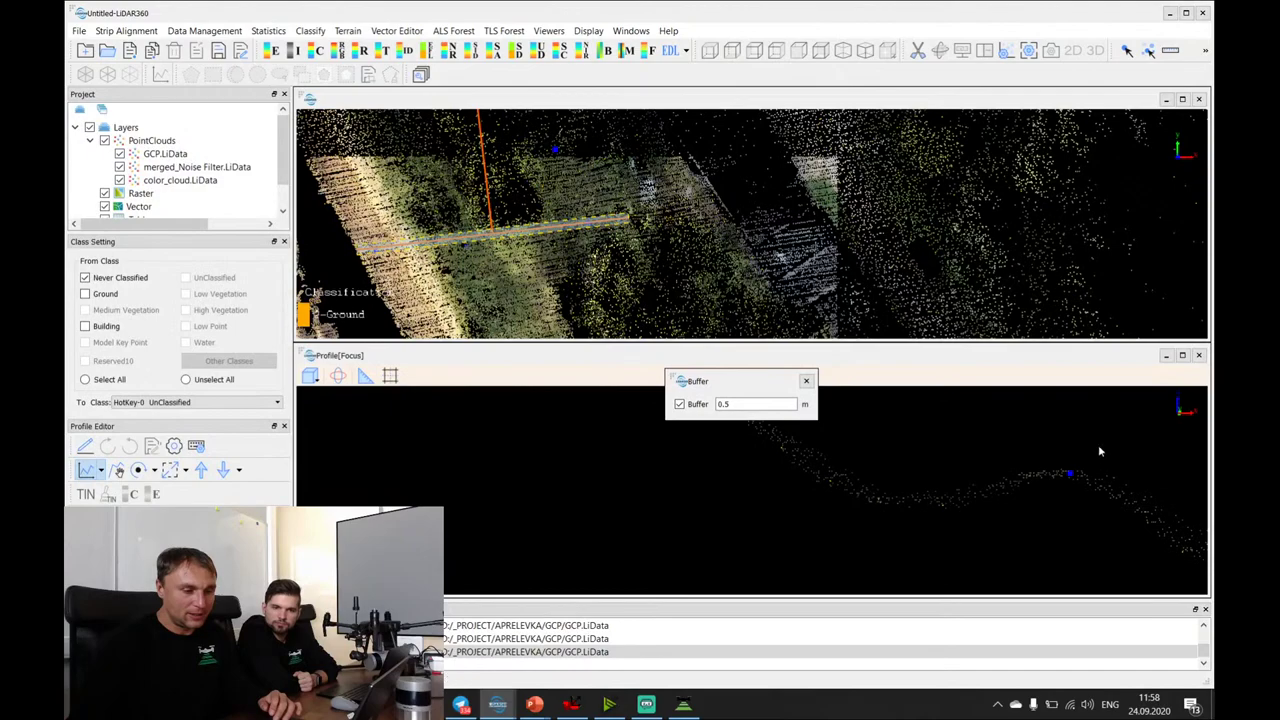
drag(957, 475, 754, 430)
double_click(746, 403)
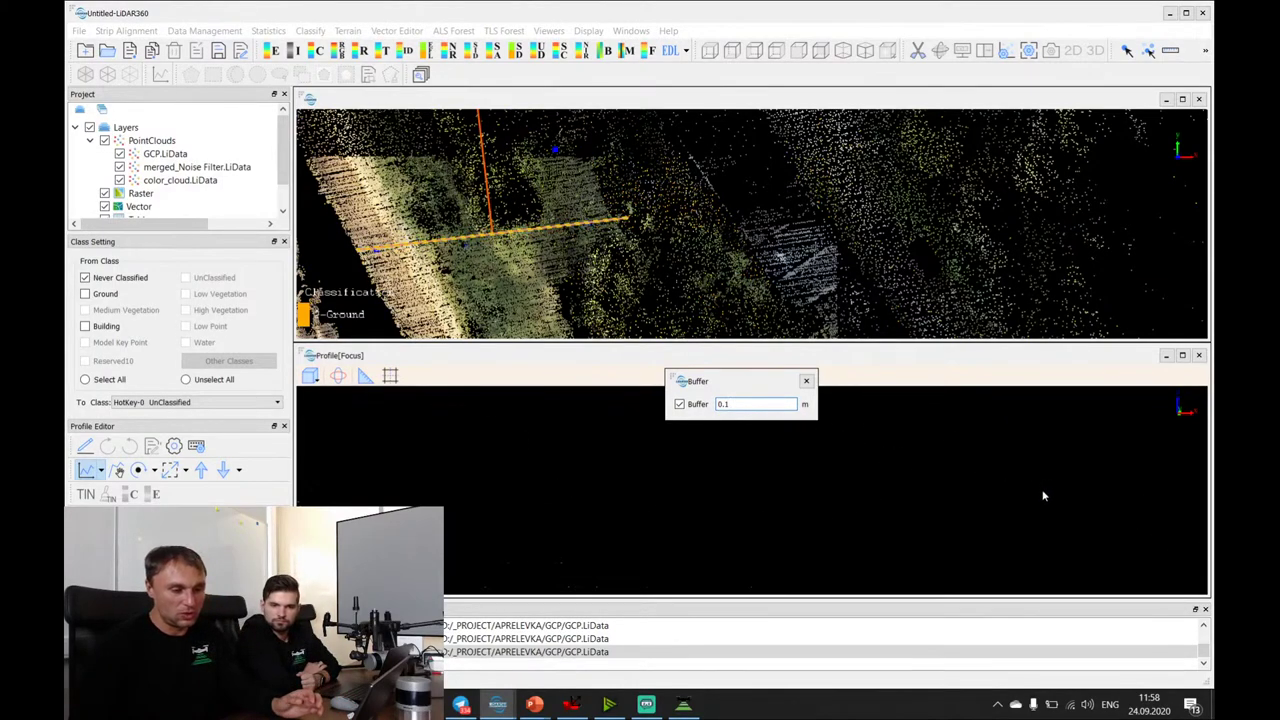
drag(1050, 500, 846, 484)
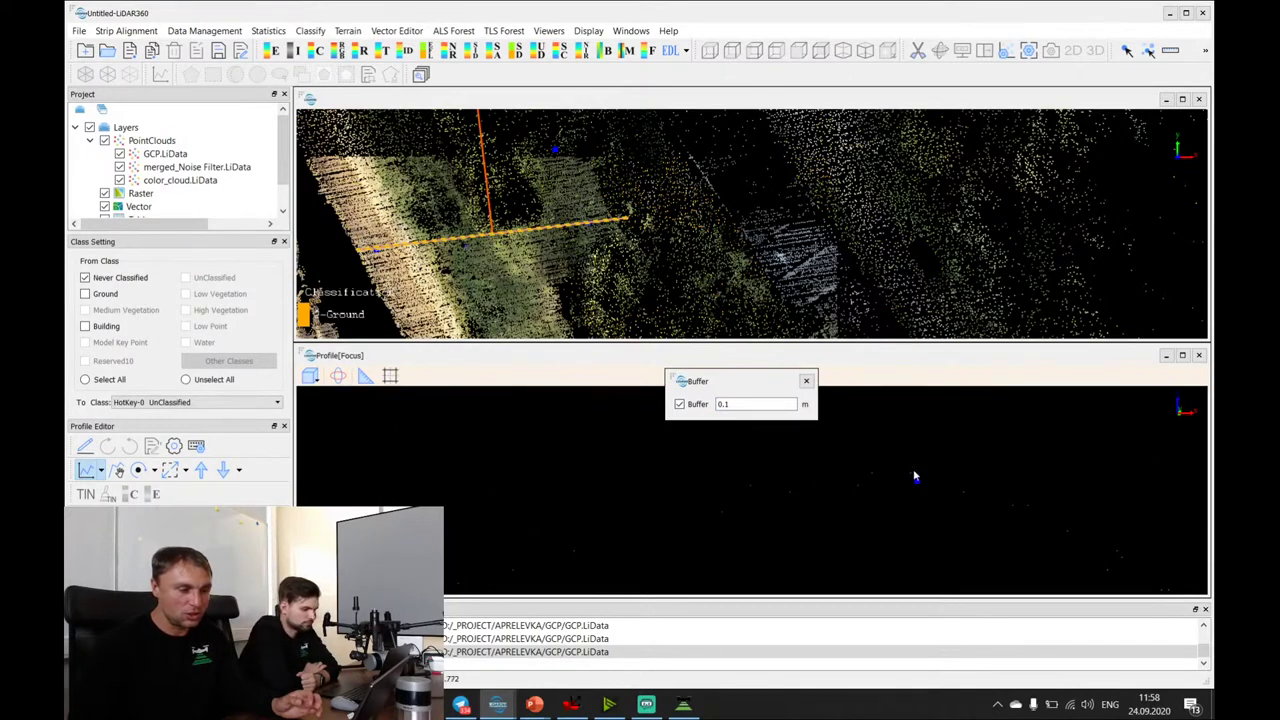